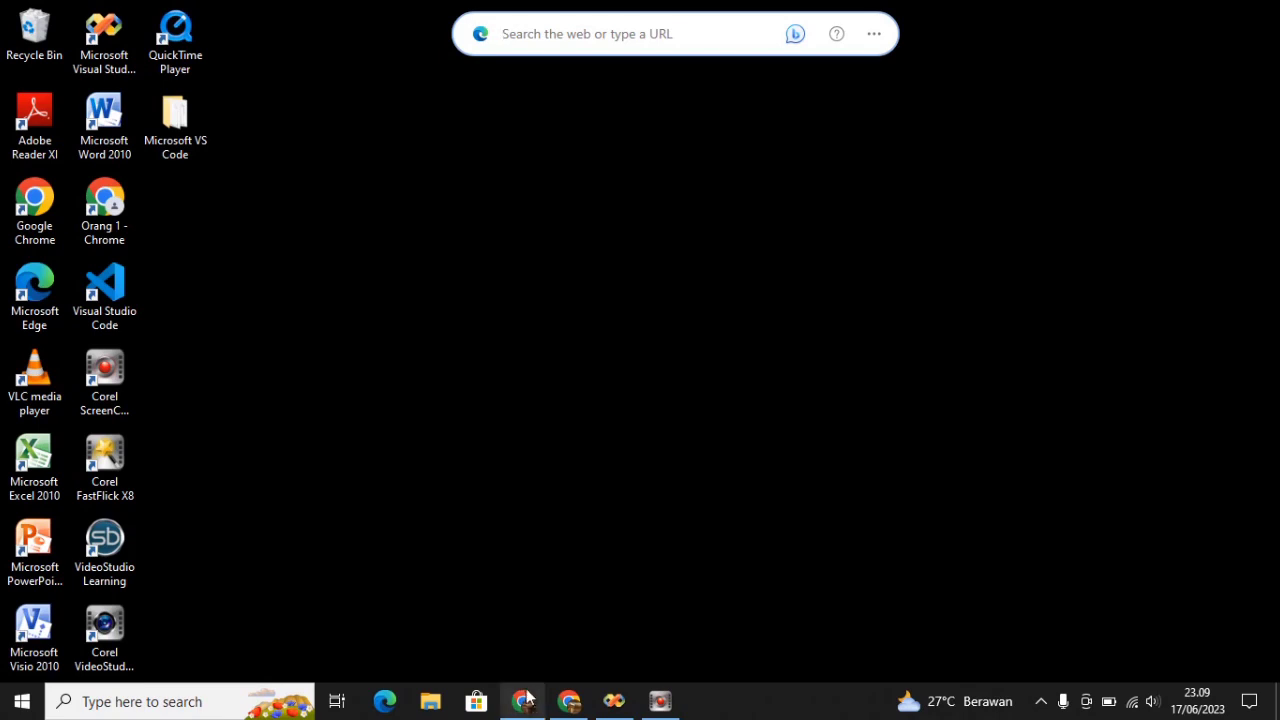
Launch XAMPP Control Panel, start Apache and MySQL, then close the panel
click(201, 701)
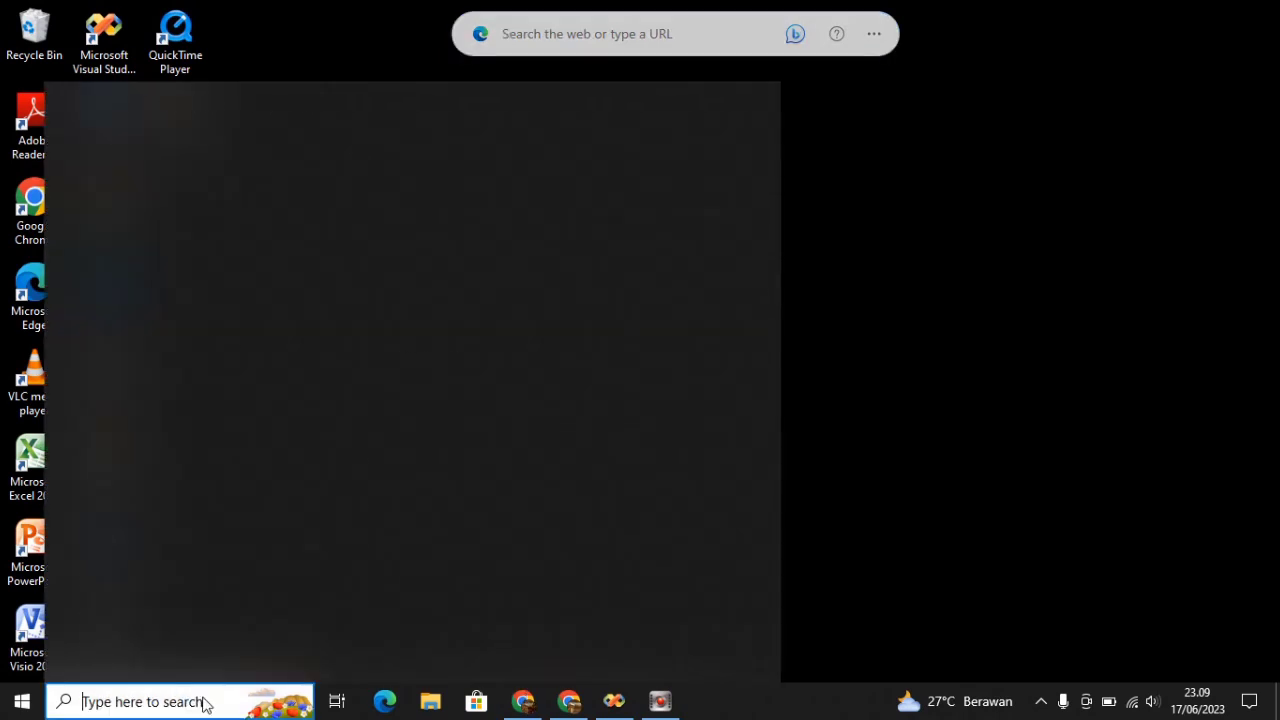
text(xampp)
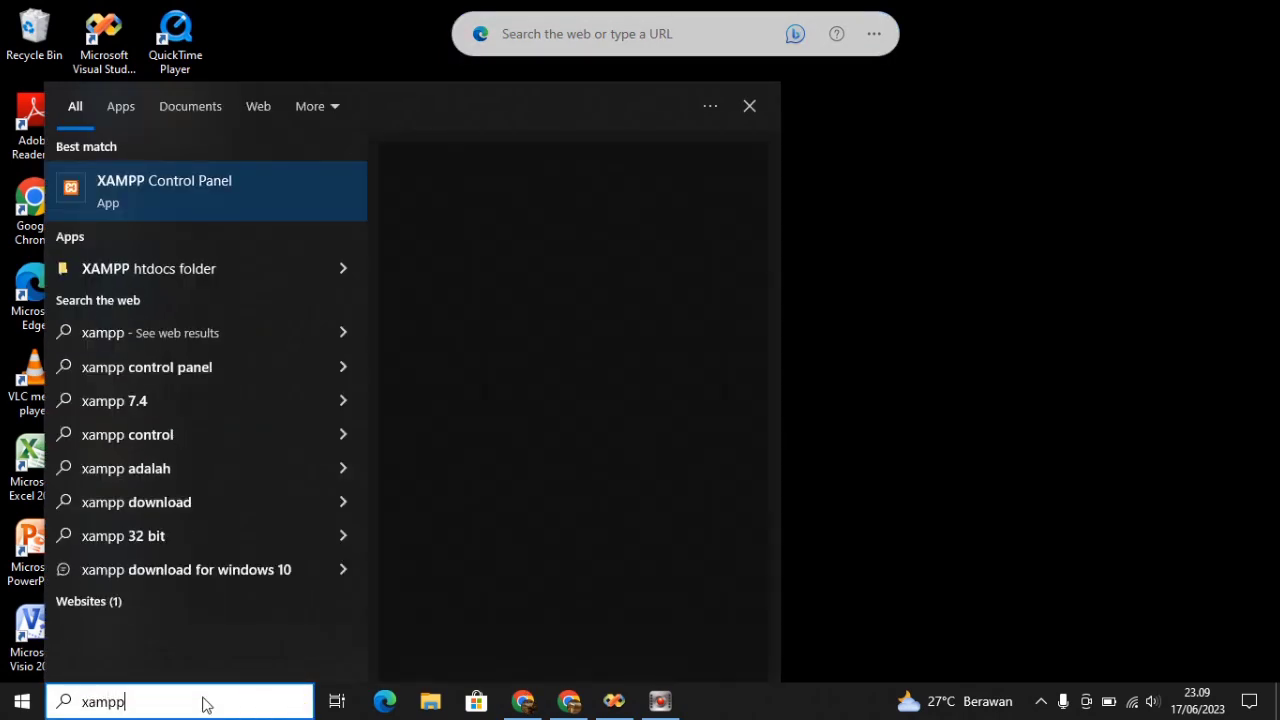
click(147, 174)
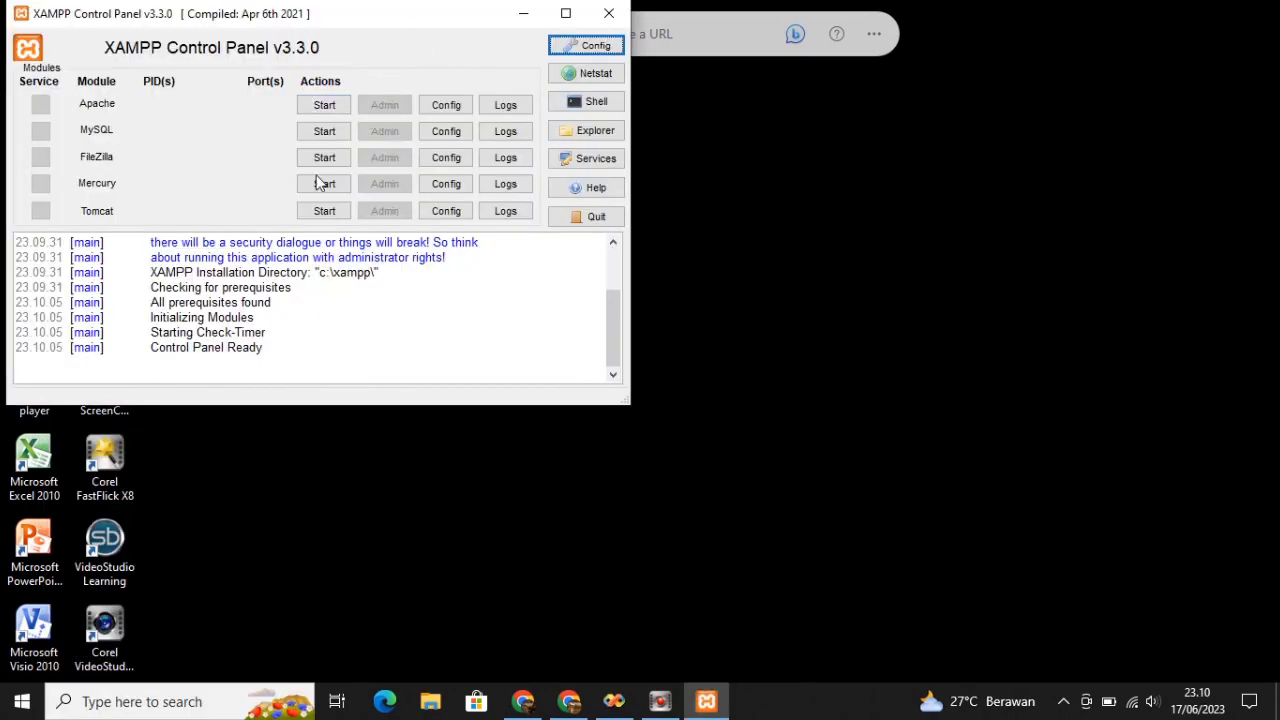
click(323, 106)
click(322, 131)
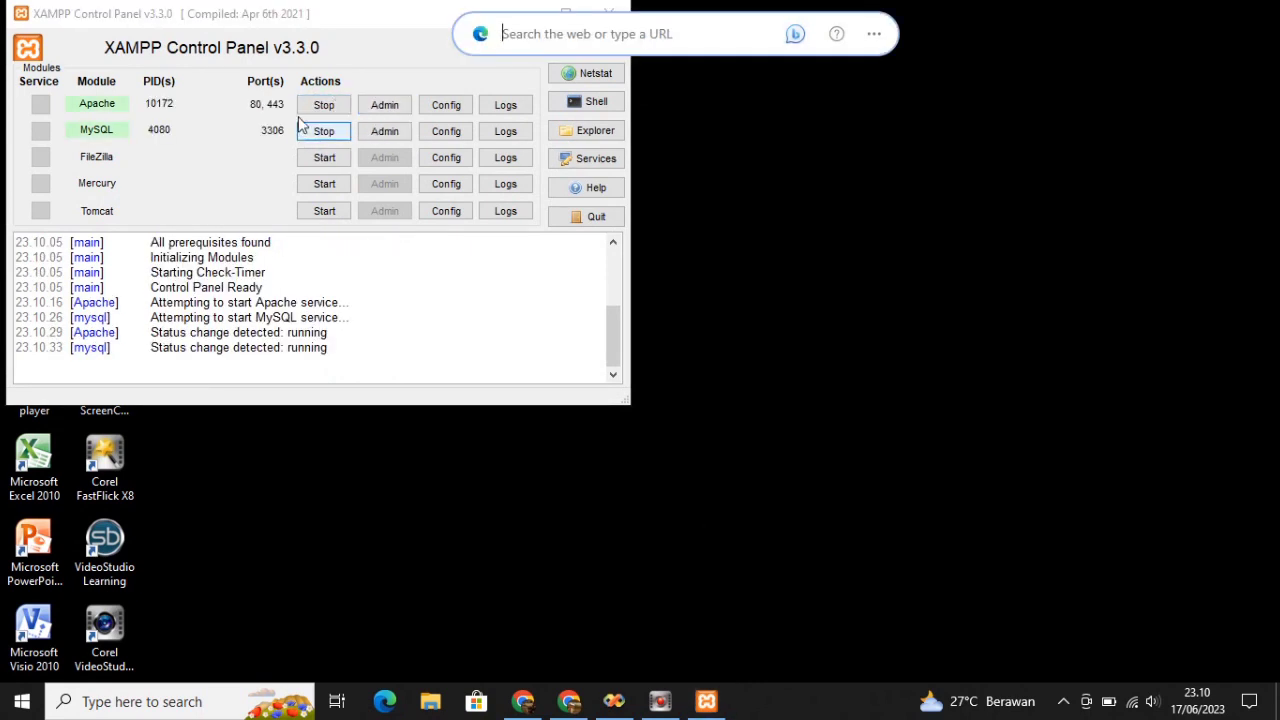
click(585, 15)
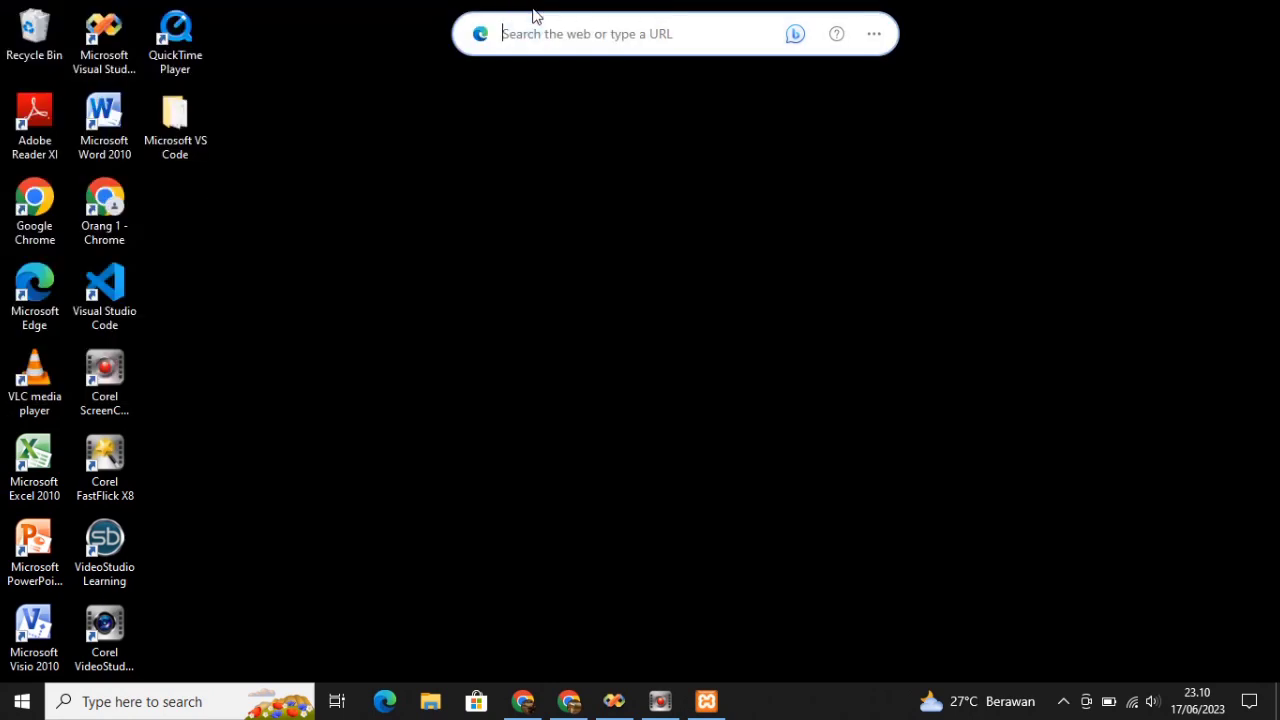
Go to localhost//phpmyadmin in Google Chrome
click(578, 477)
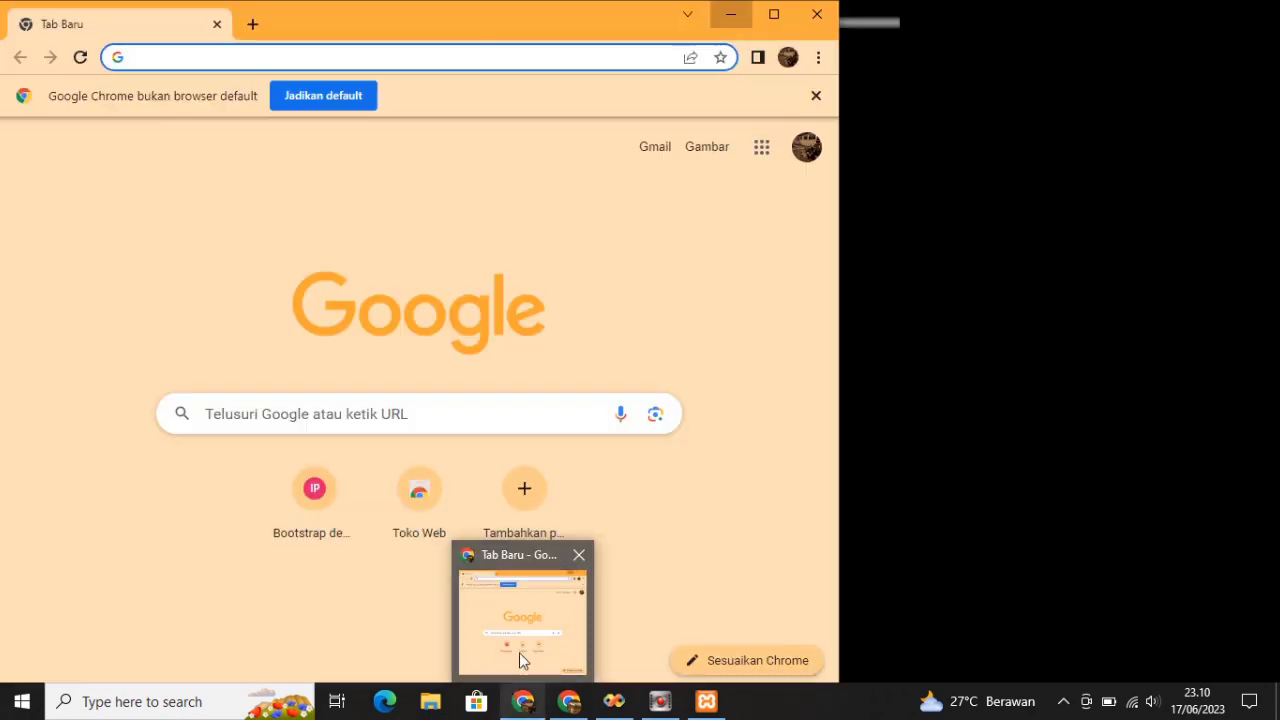
click(519, 652)
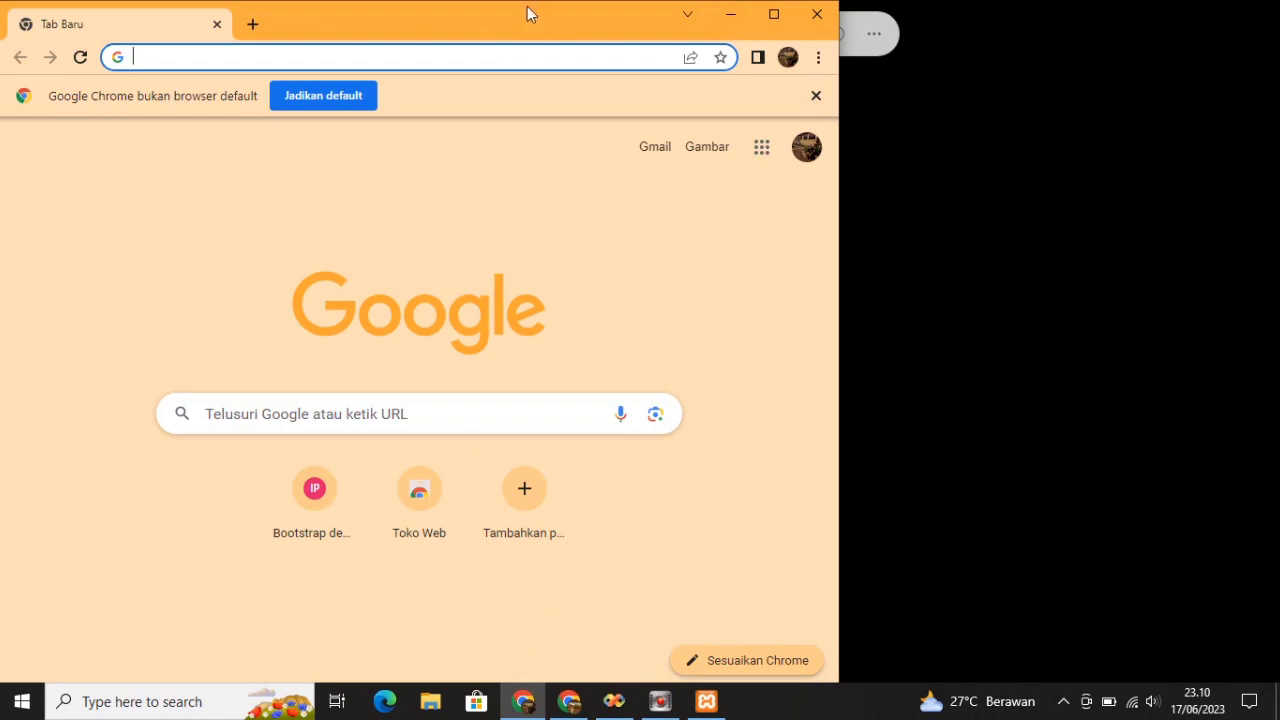
text(localhost)
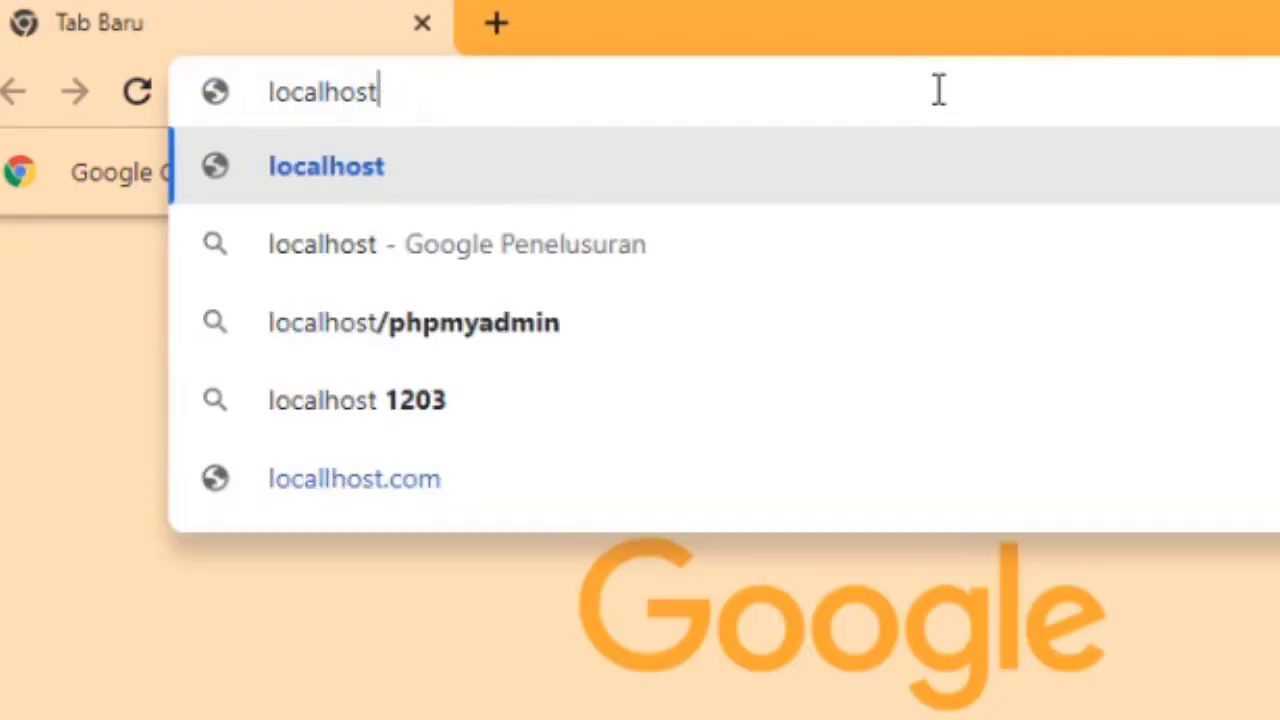
text(//php)
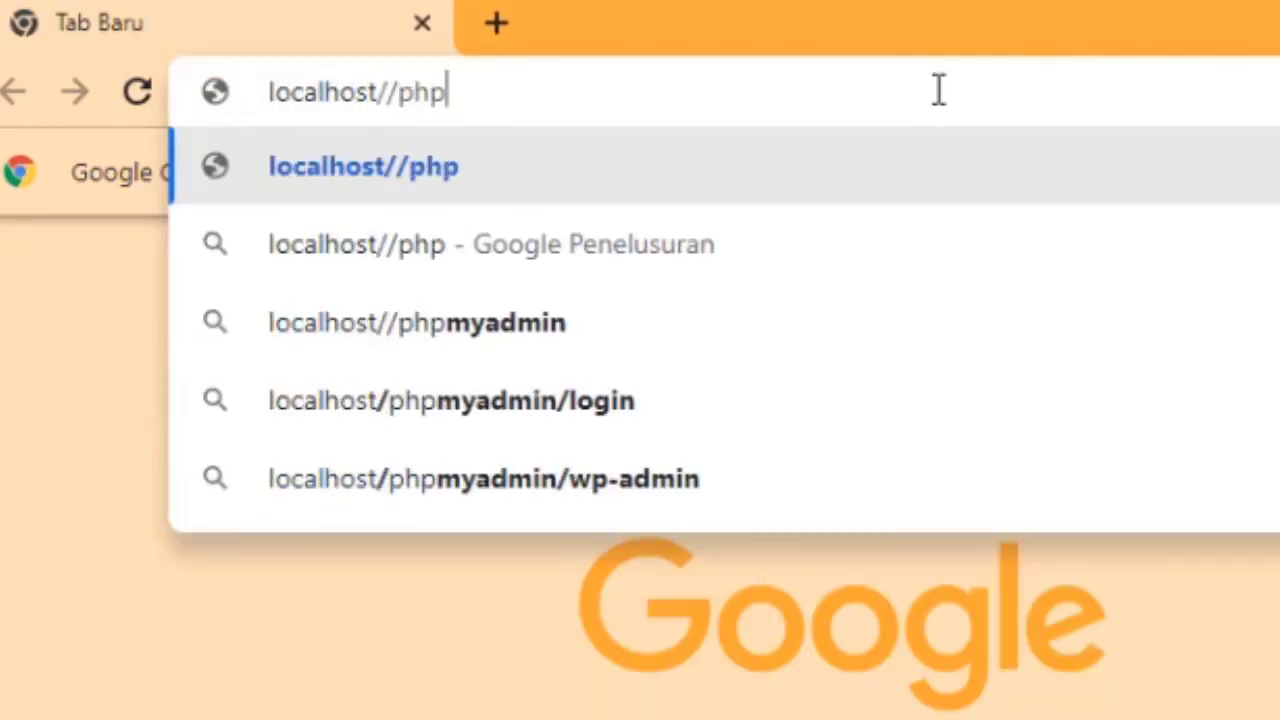
text(myadmin)
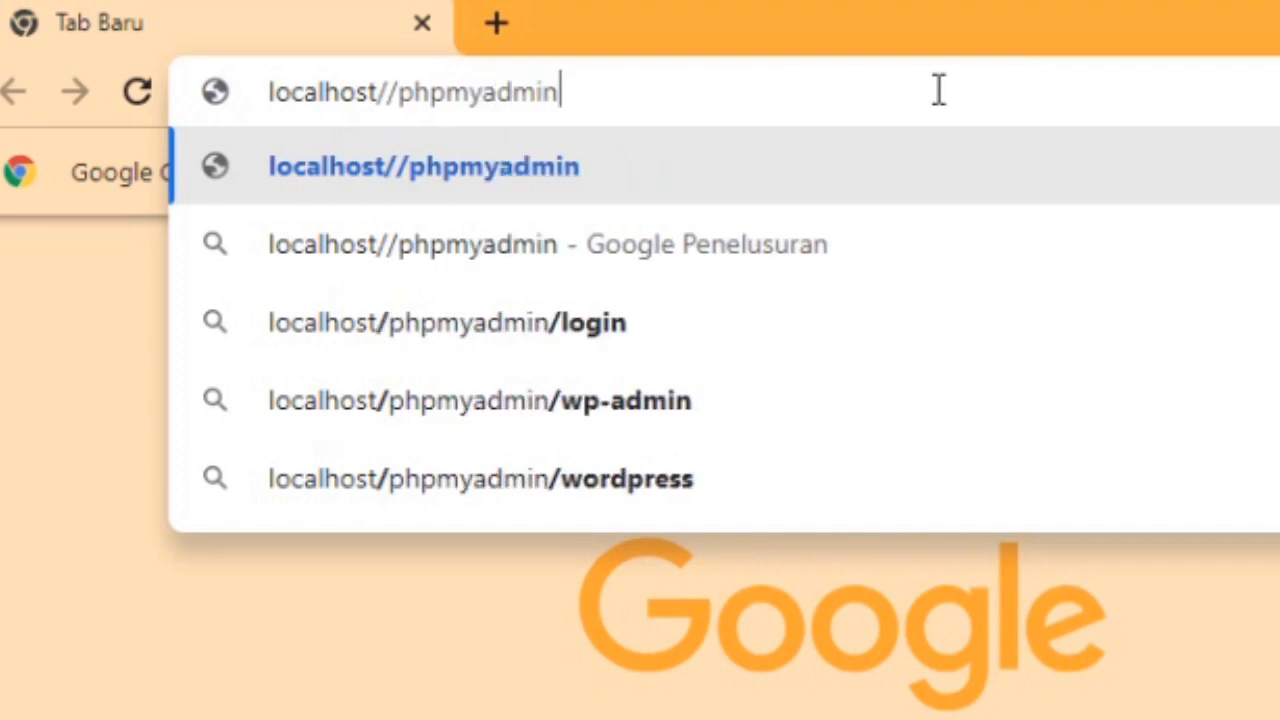
key(Return)
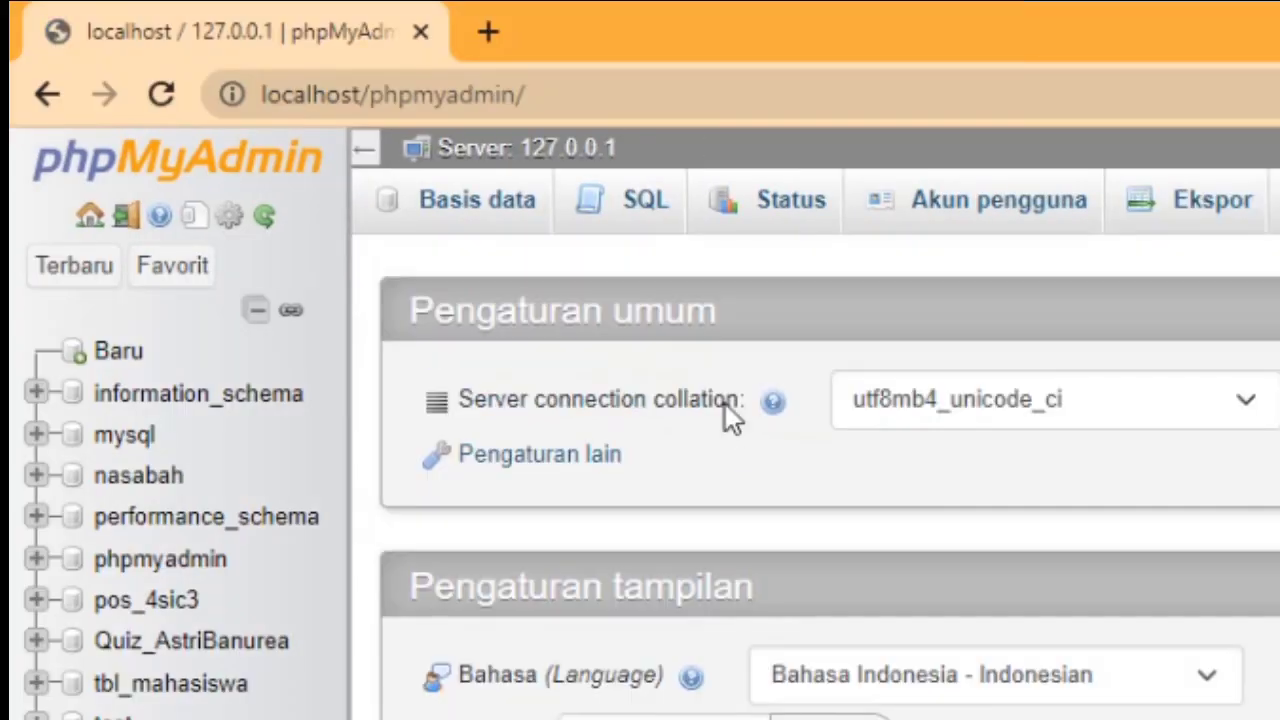
Create a database named Penjualan, keeping the default collation
click(112, 352)
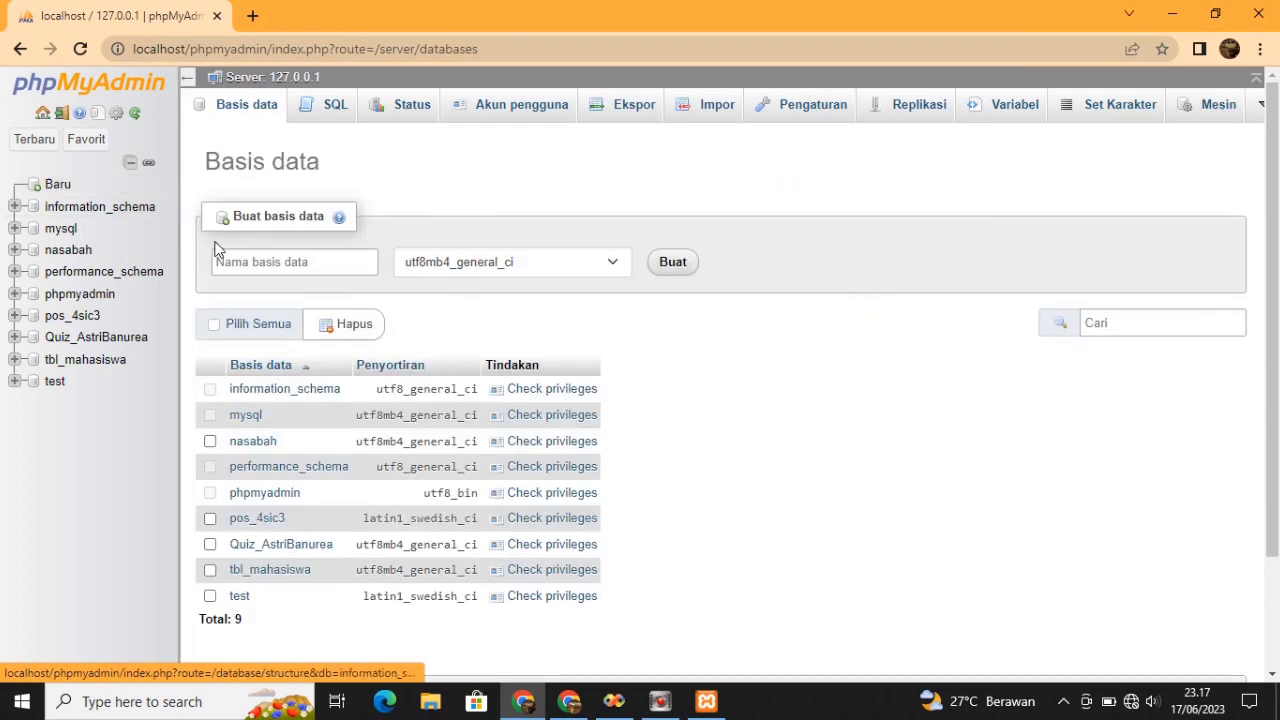
click(288, 260)
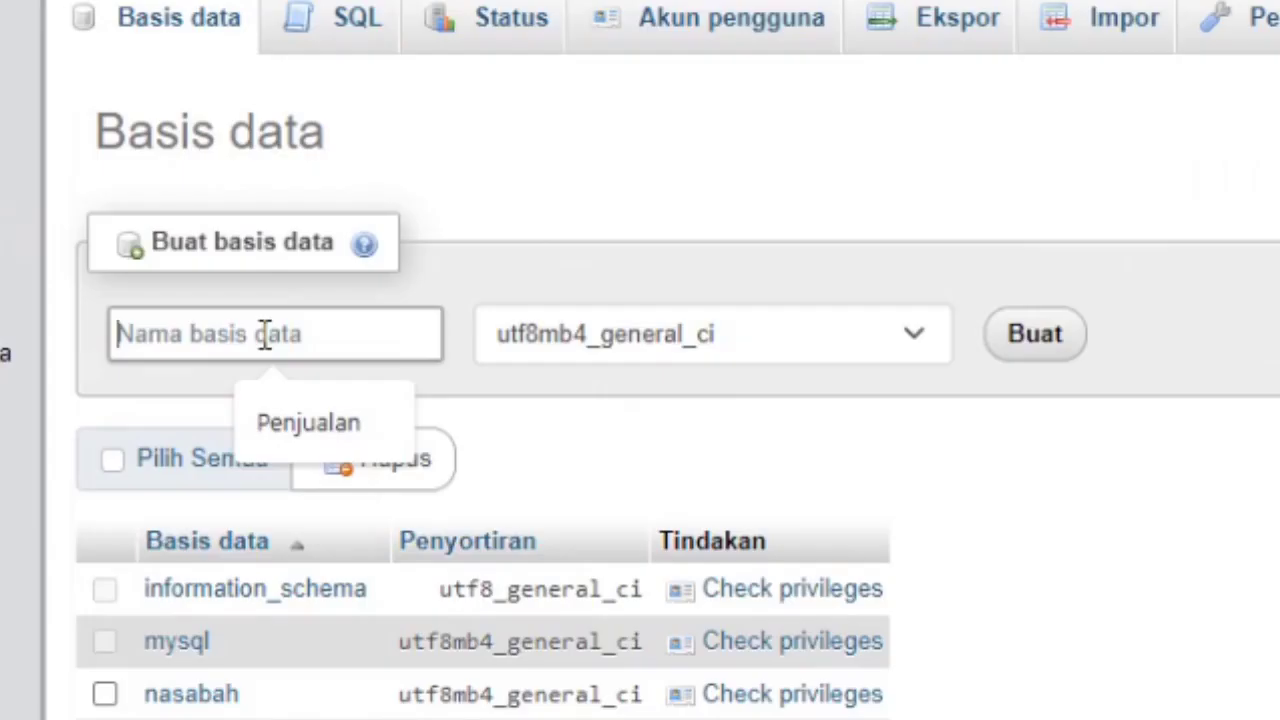
click(286, 399)
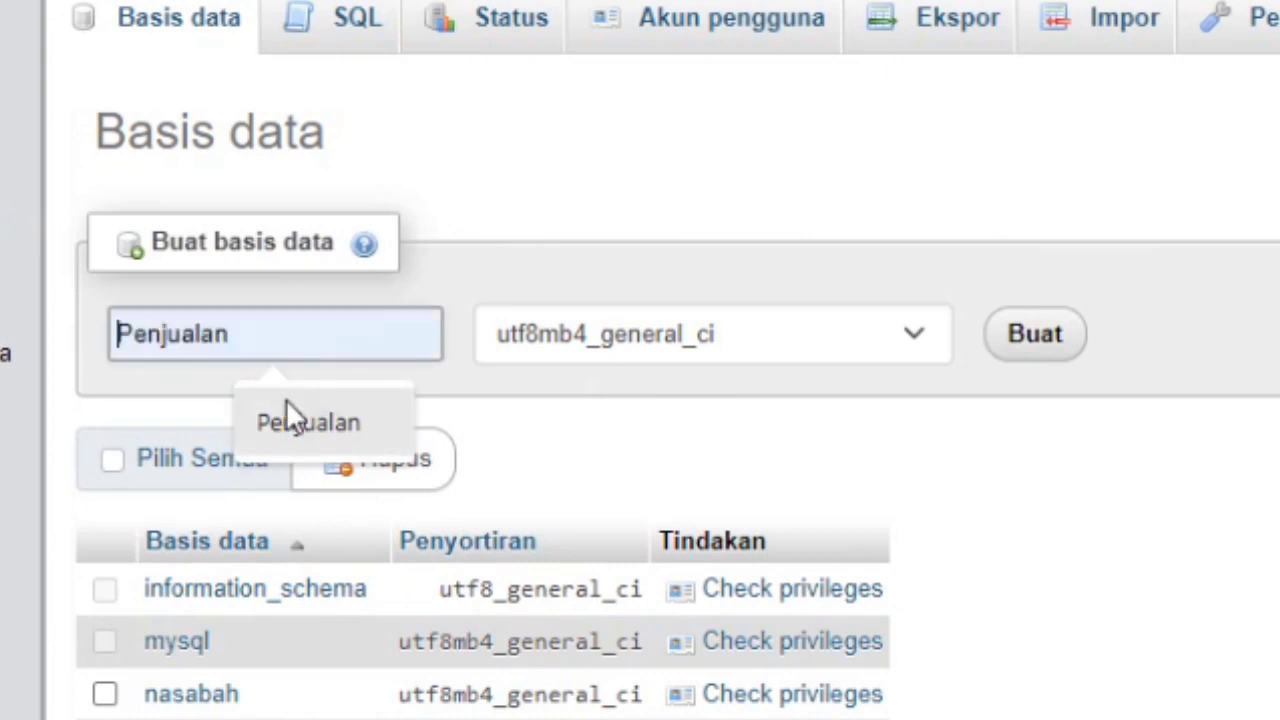
click(920, 325)
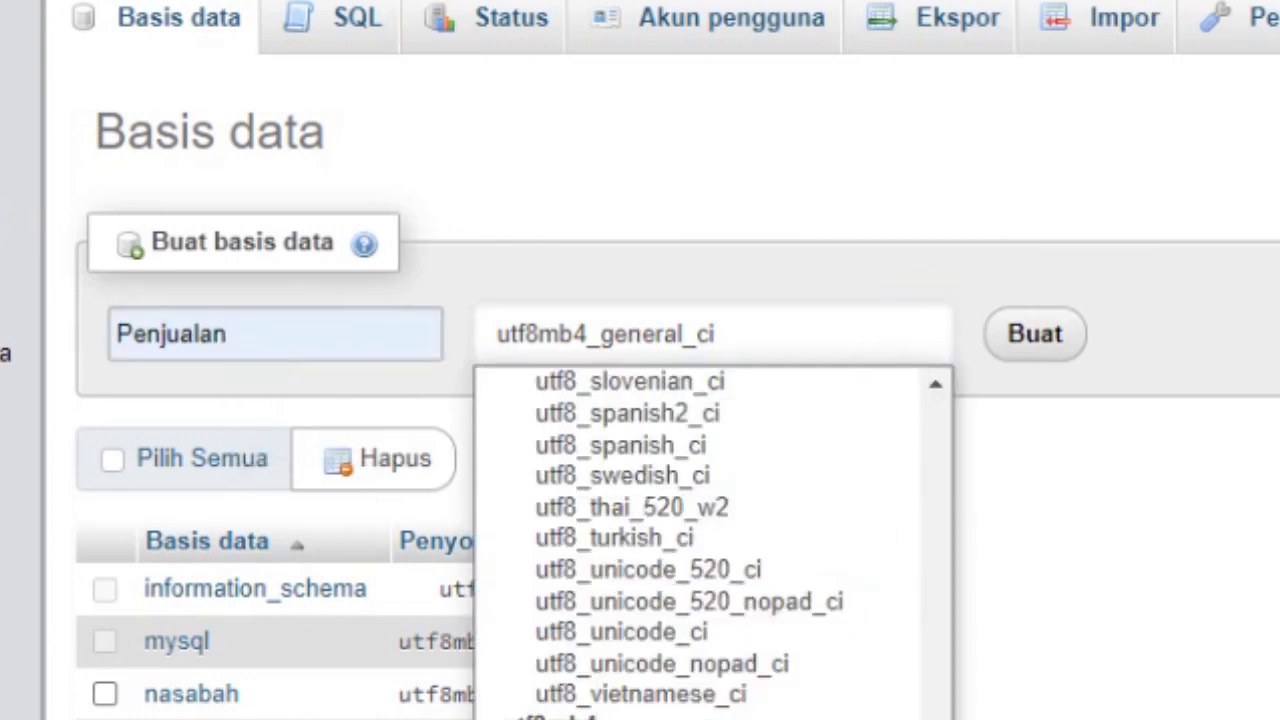
scroll(935, 623, up, 10)
drag(935, 623, 911, 355)
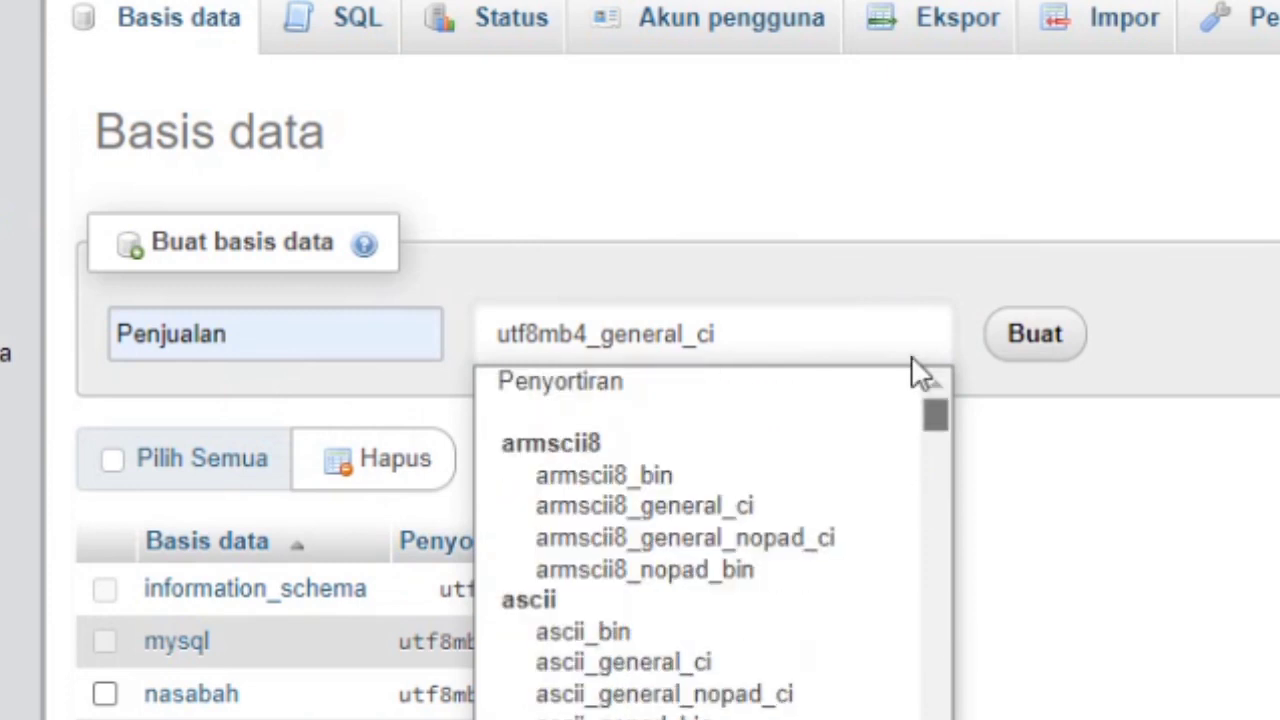
click(841, 389)
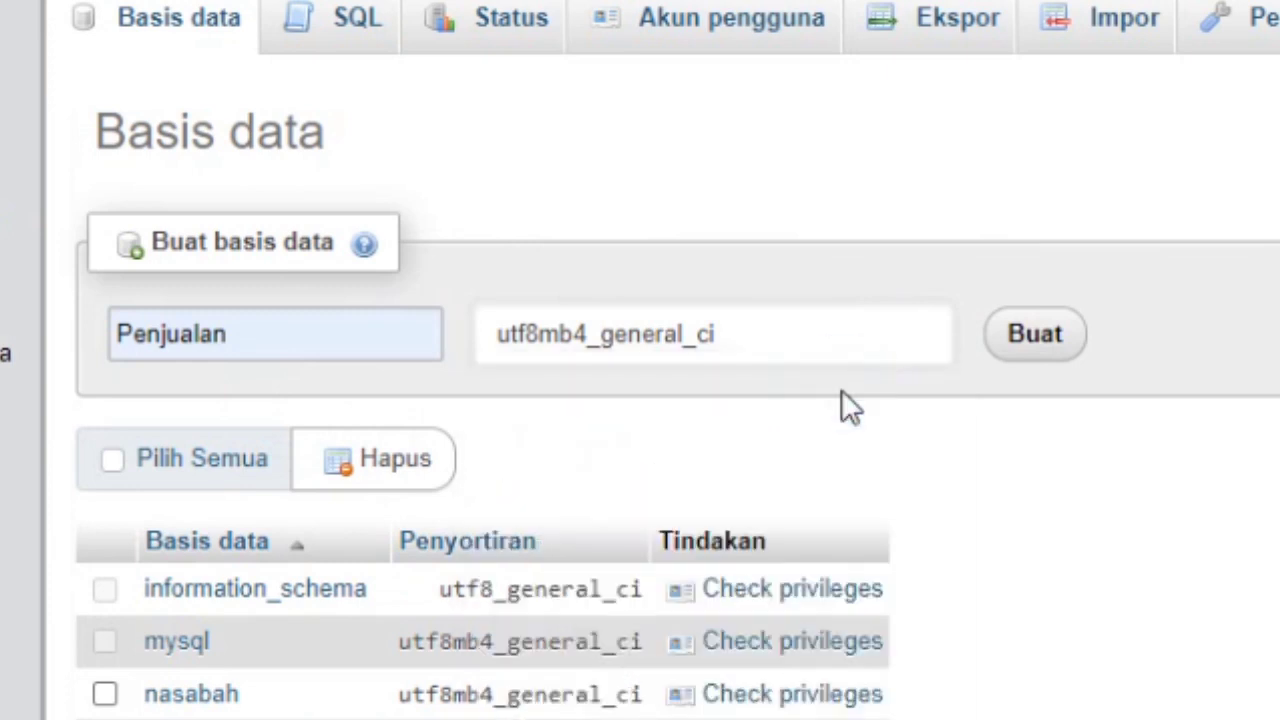
click(1038, 360)
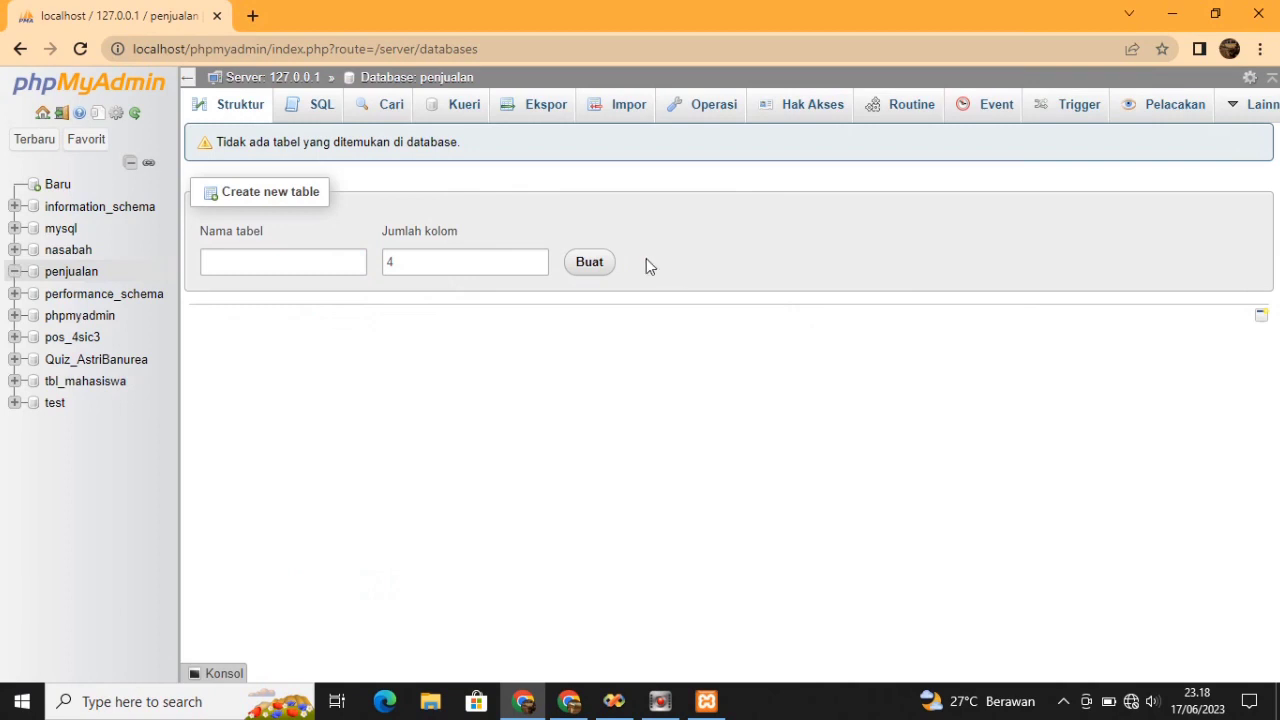
Start a new table Tabel_Barang with 6 columns
click(314, 260)
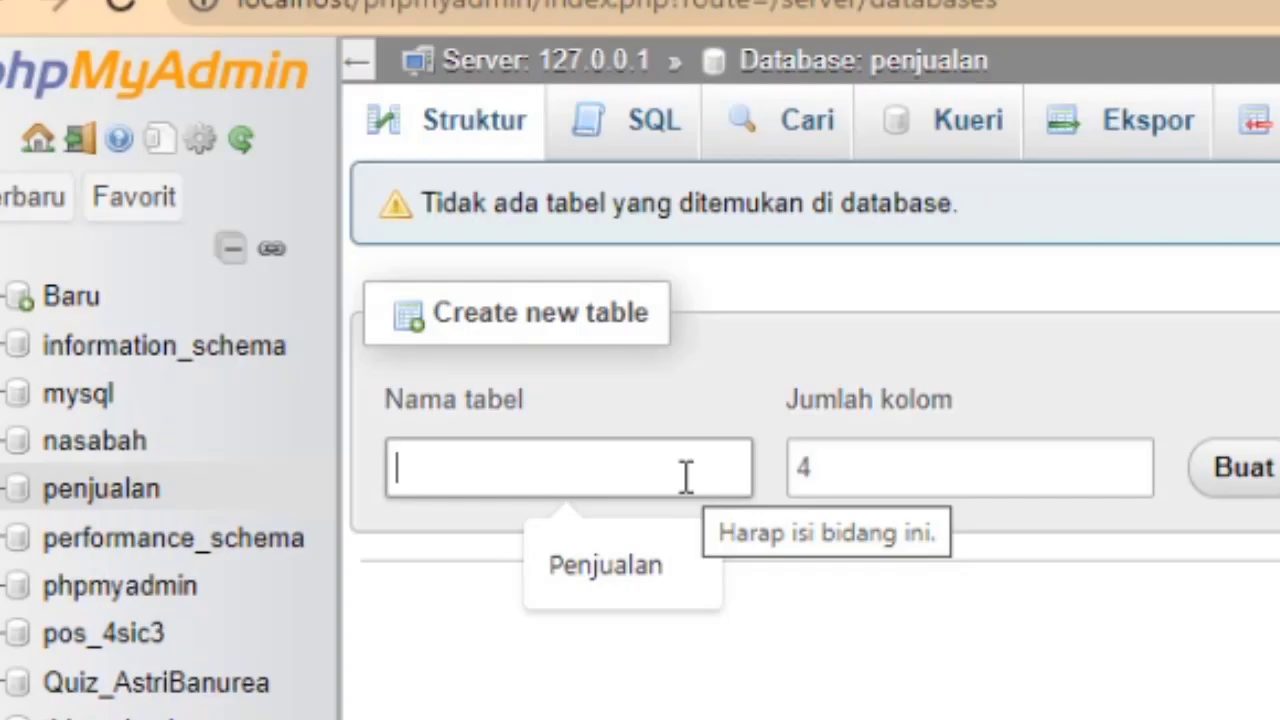
text(Tabel)
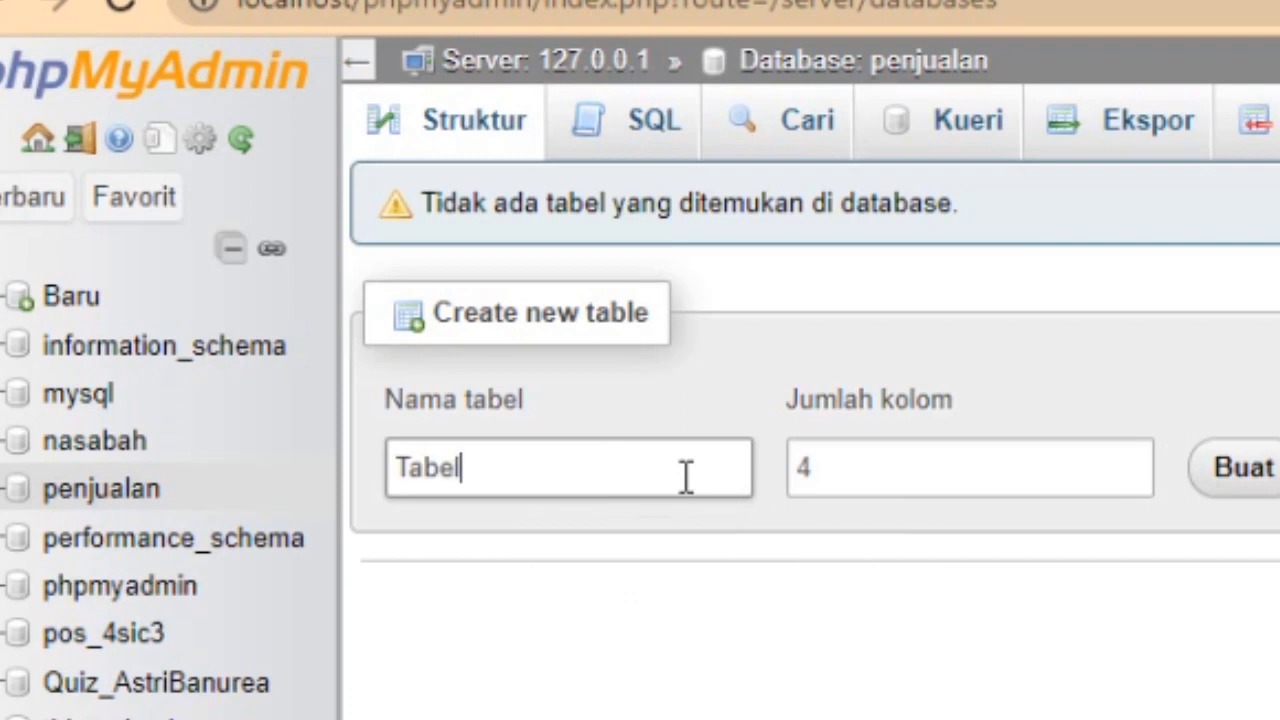
text(_Barang)
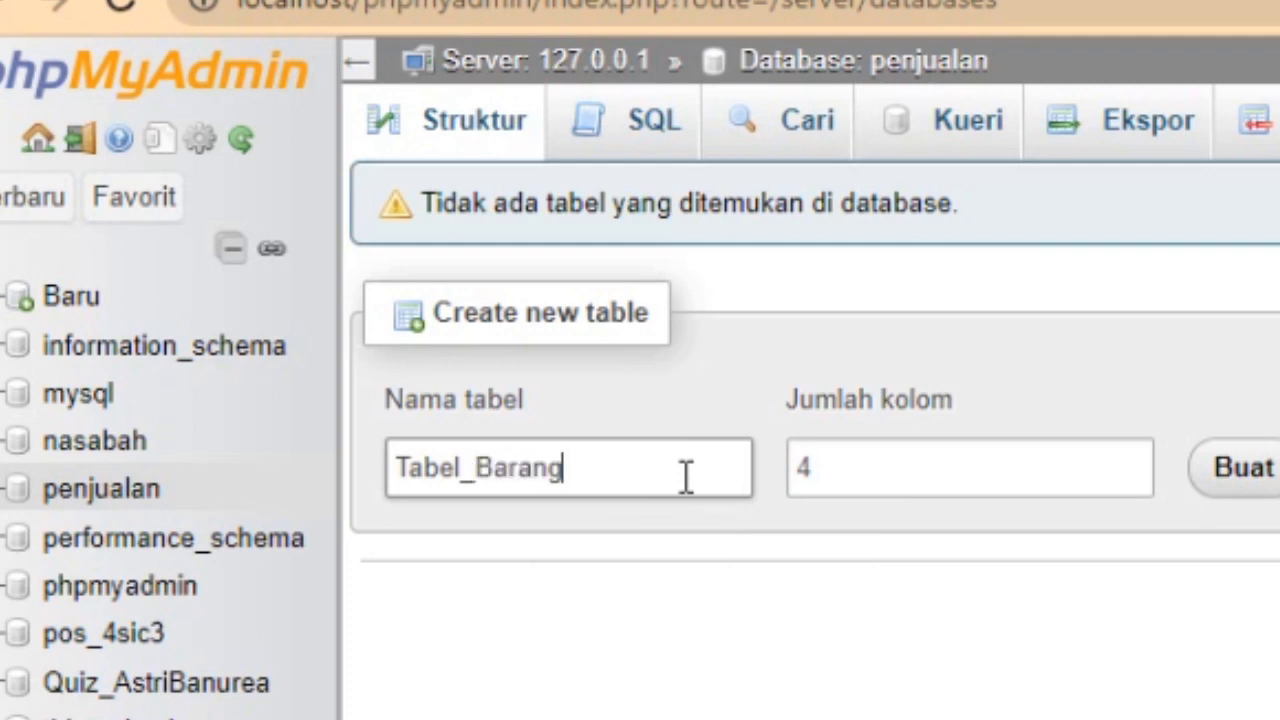
click(966, 457)
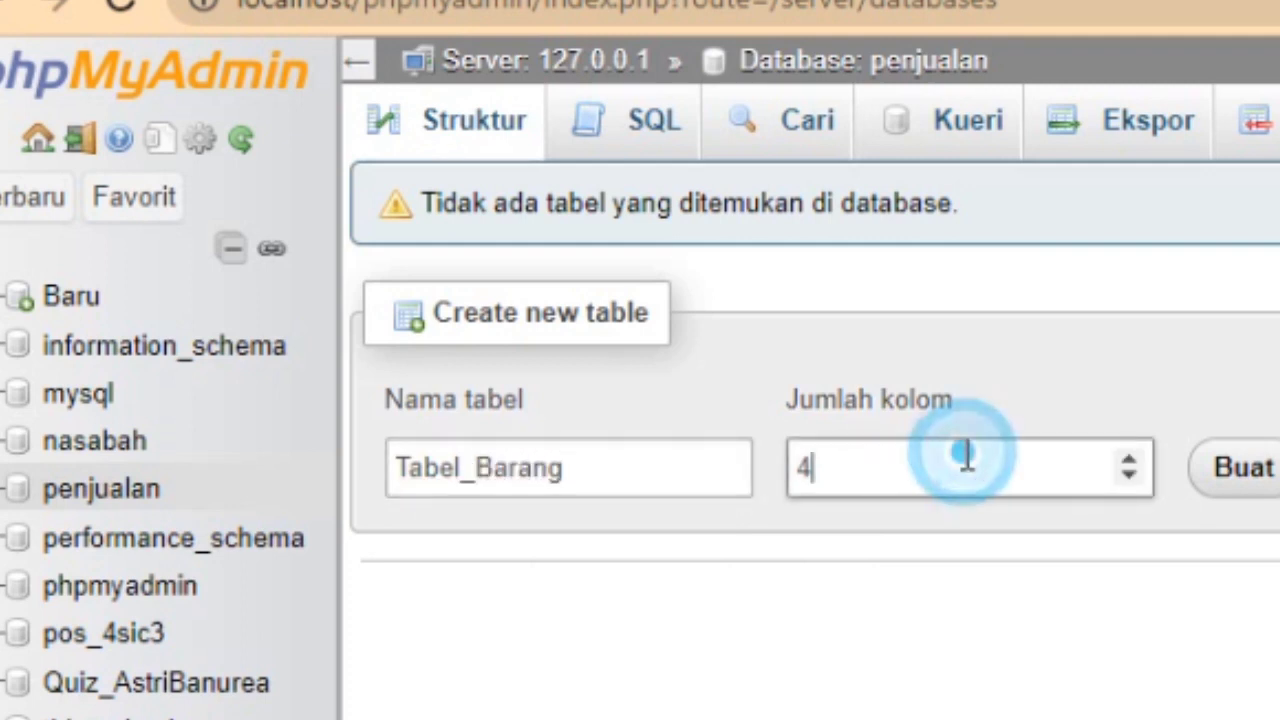
key(BackSpace)
text(6)
click(1236, 480)
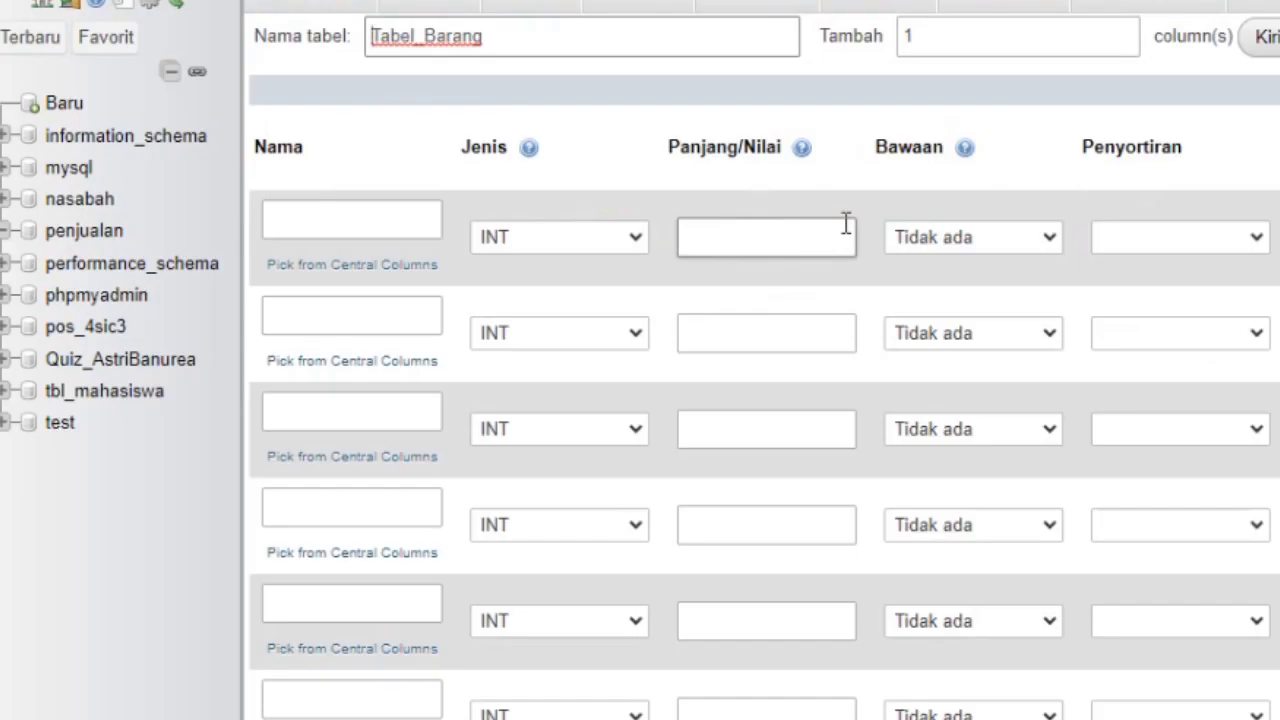
Enter column names Kode_Barang, Nama_Barang, Jenis, Satuan, Jumlah and Harga
click(403, 220)
text(Kode)
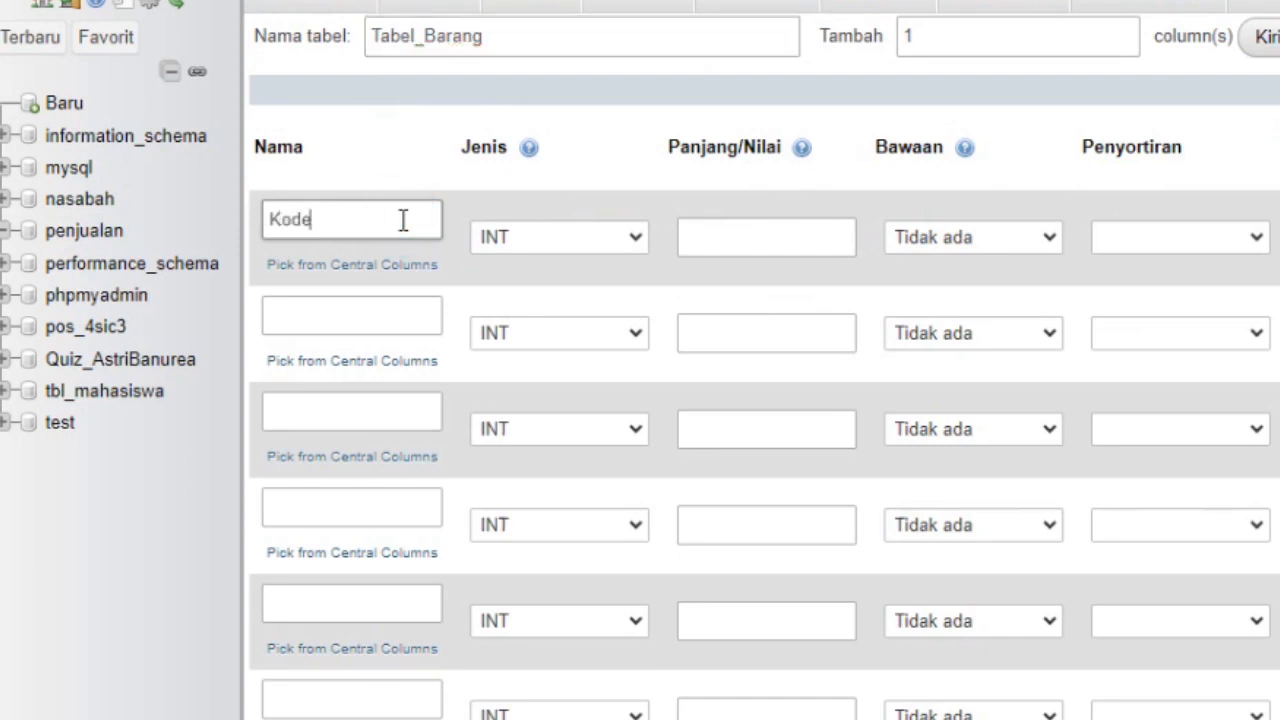
text(_Barang)
click(411, 302)
click(411, 309)
text(Nama_Barang)
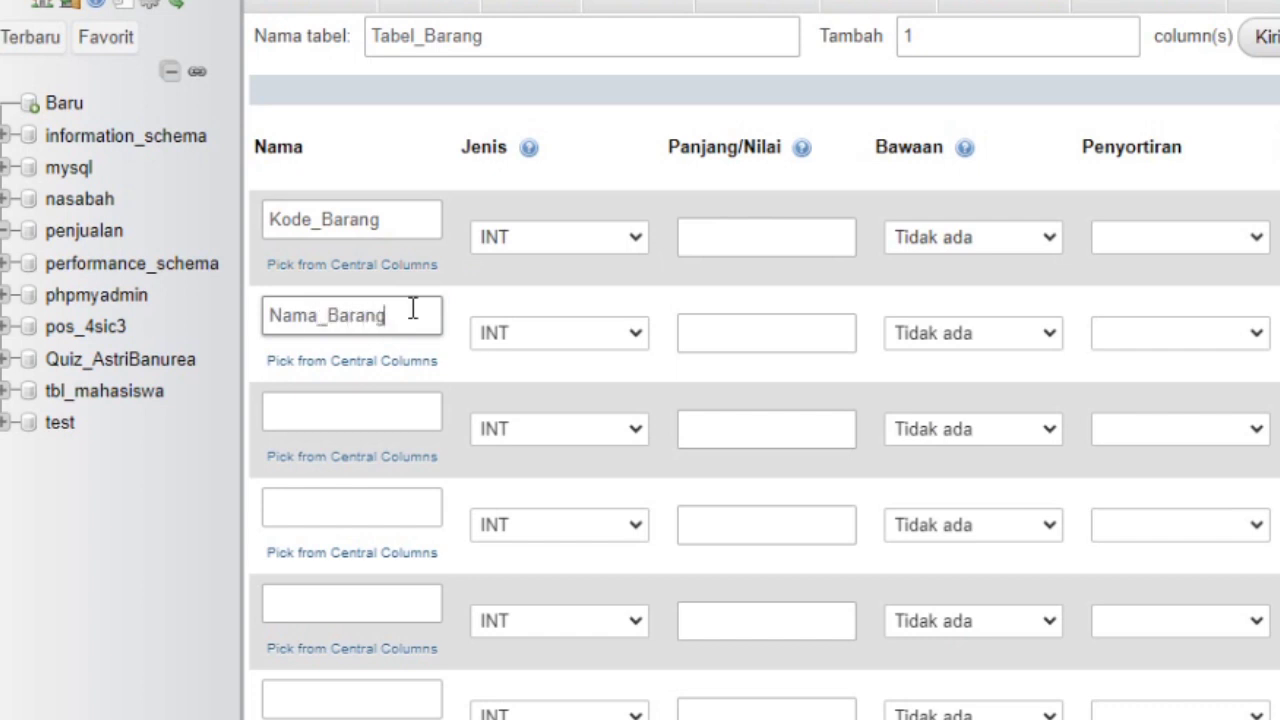
click(387, 415)
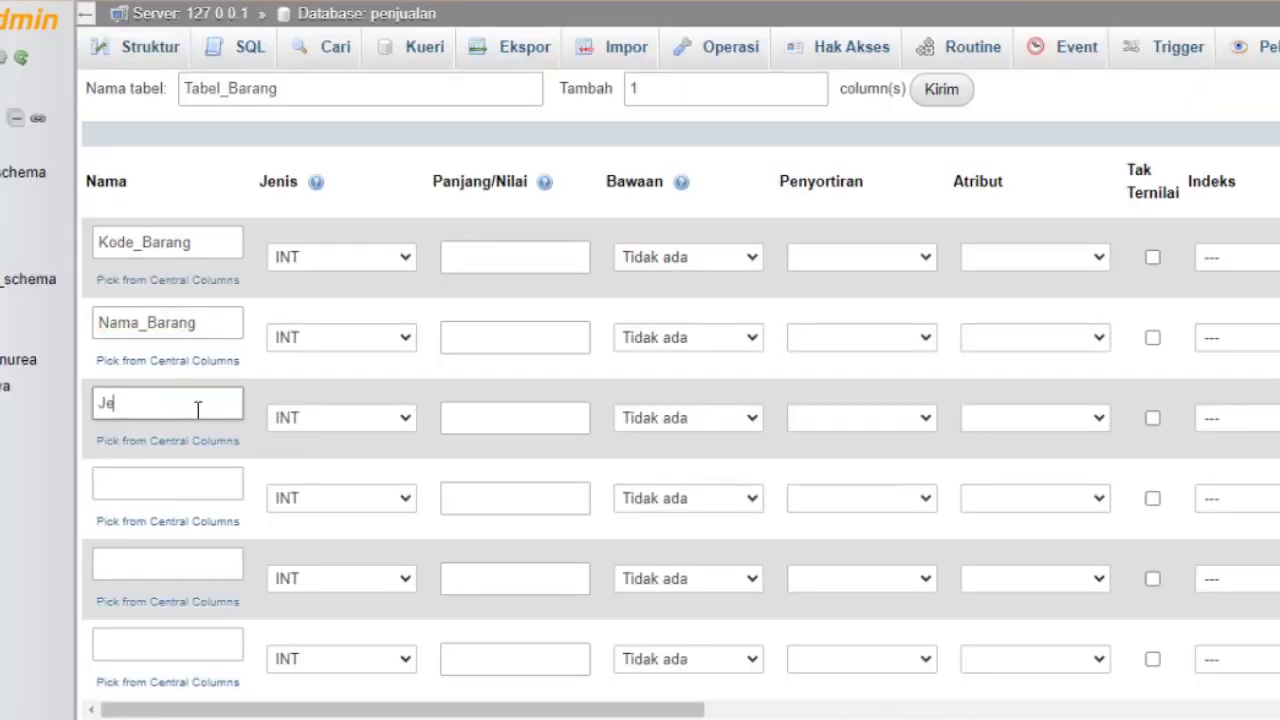
click(170, 484)
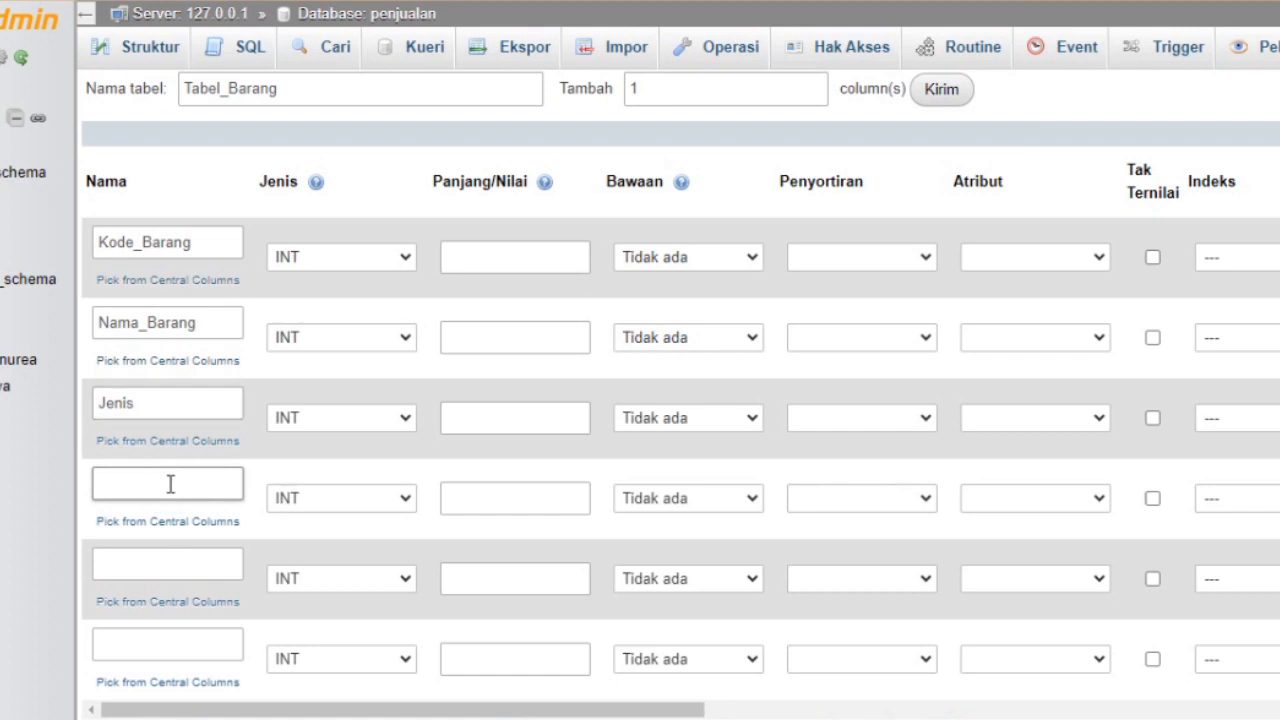
text(Satuan)
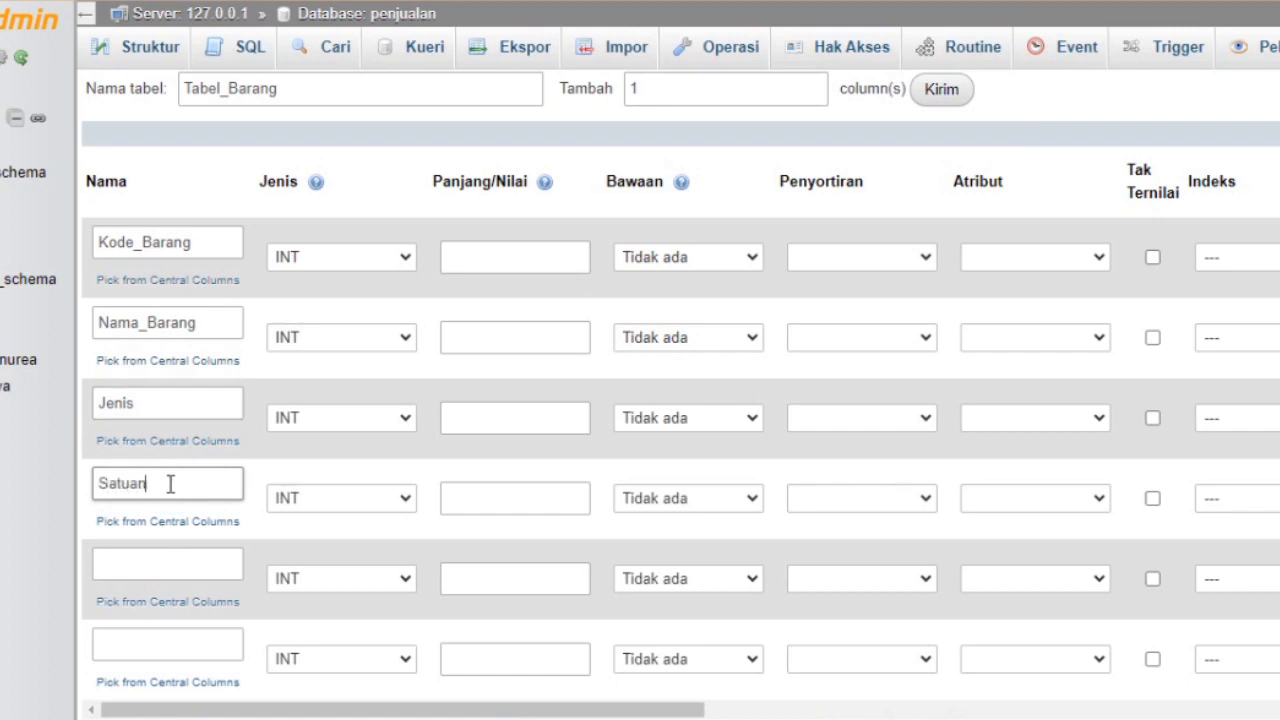
click(154, 563)
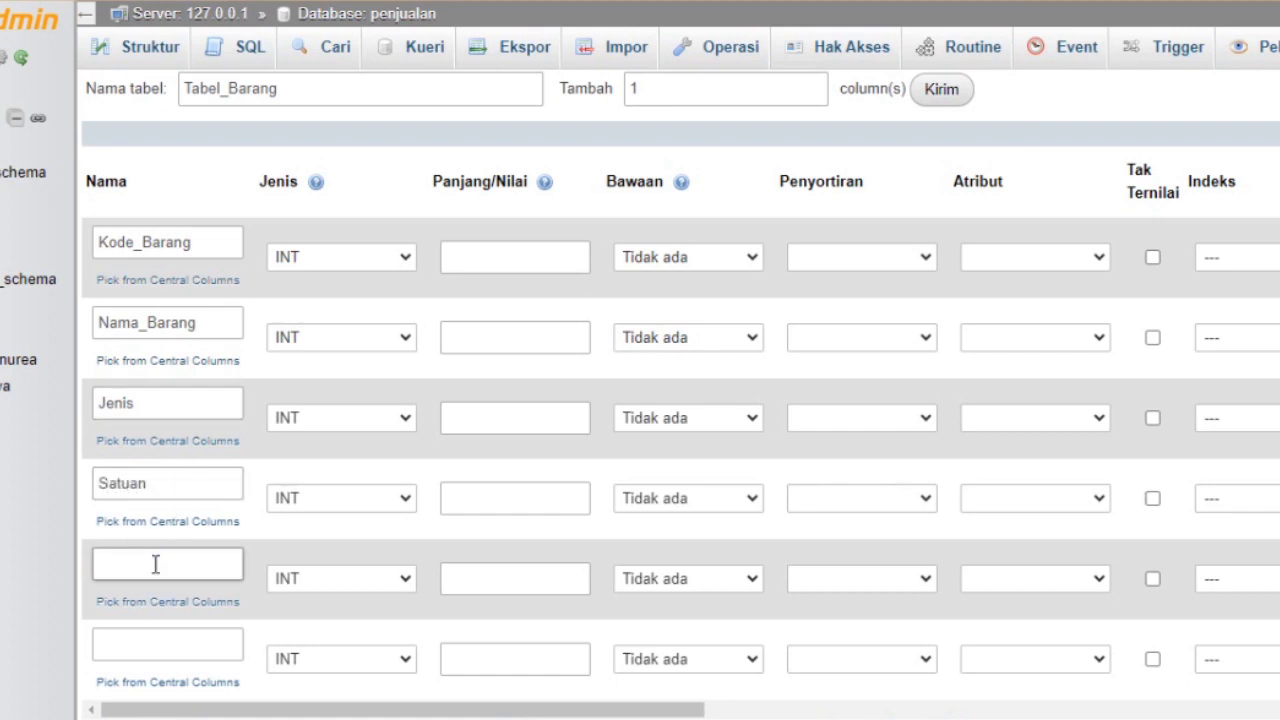
text(Jumlah)
click(156, 636)
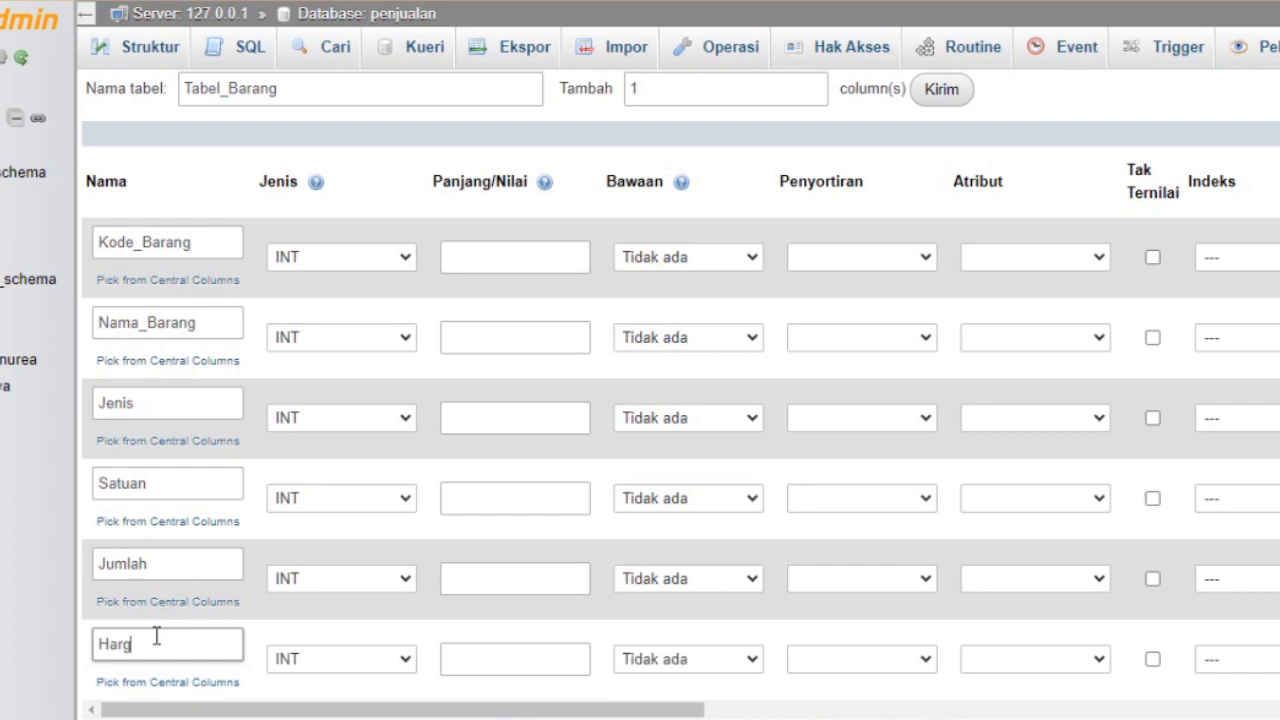
Set Kode_Barang, Nama_Barang, Jenis and Satuan to the VARCHAR type
click(403, 258)
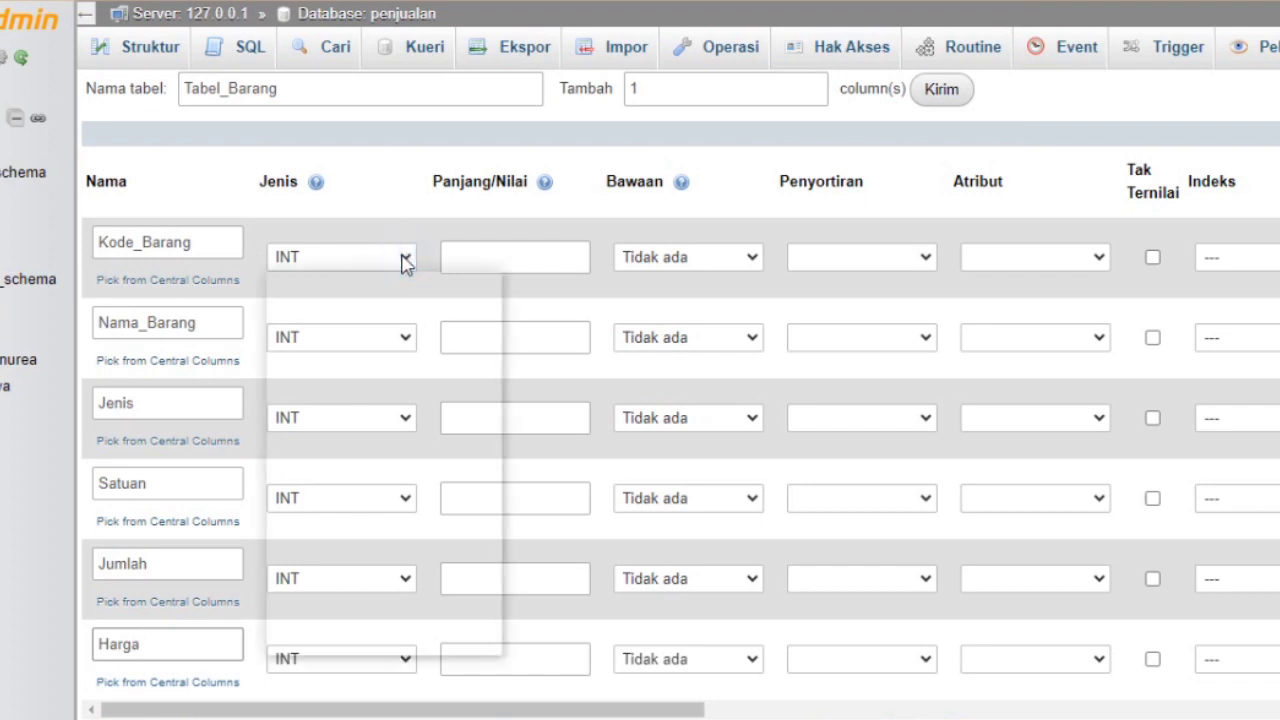
click(364, 300)
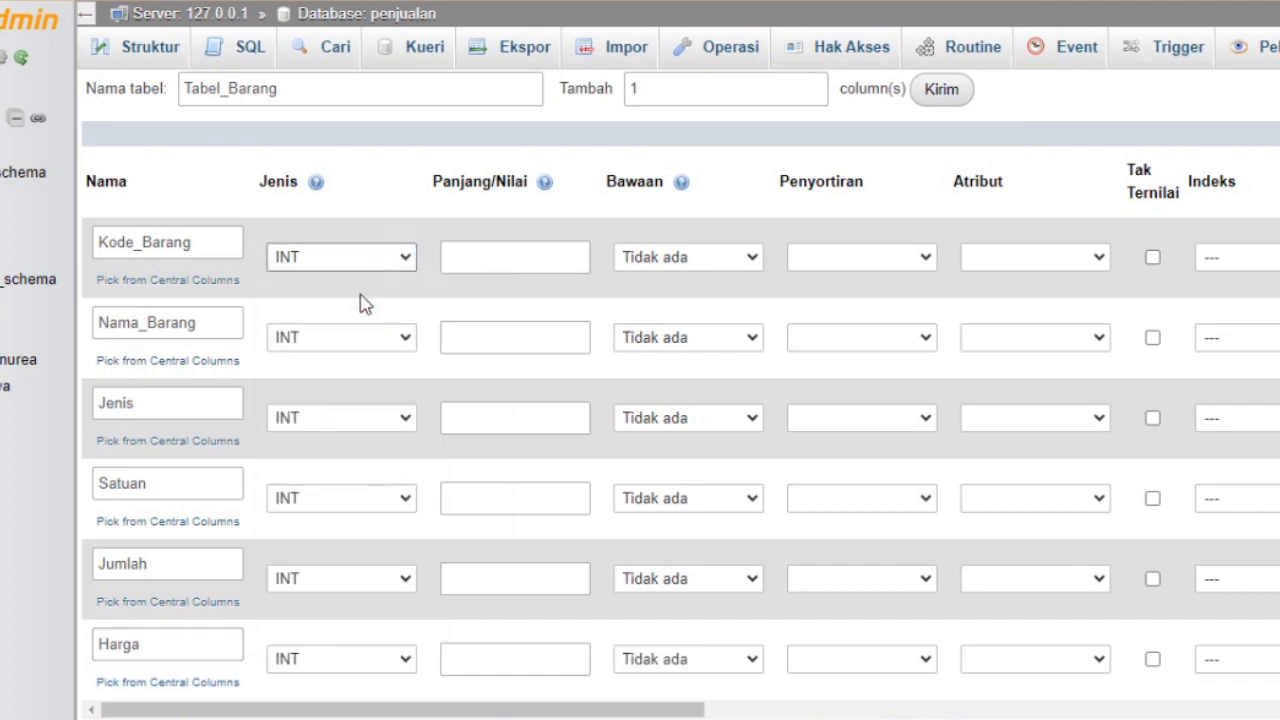
click(405, 336)
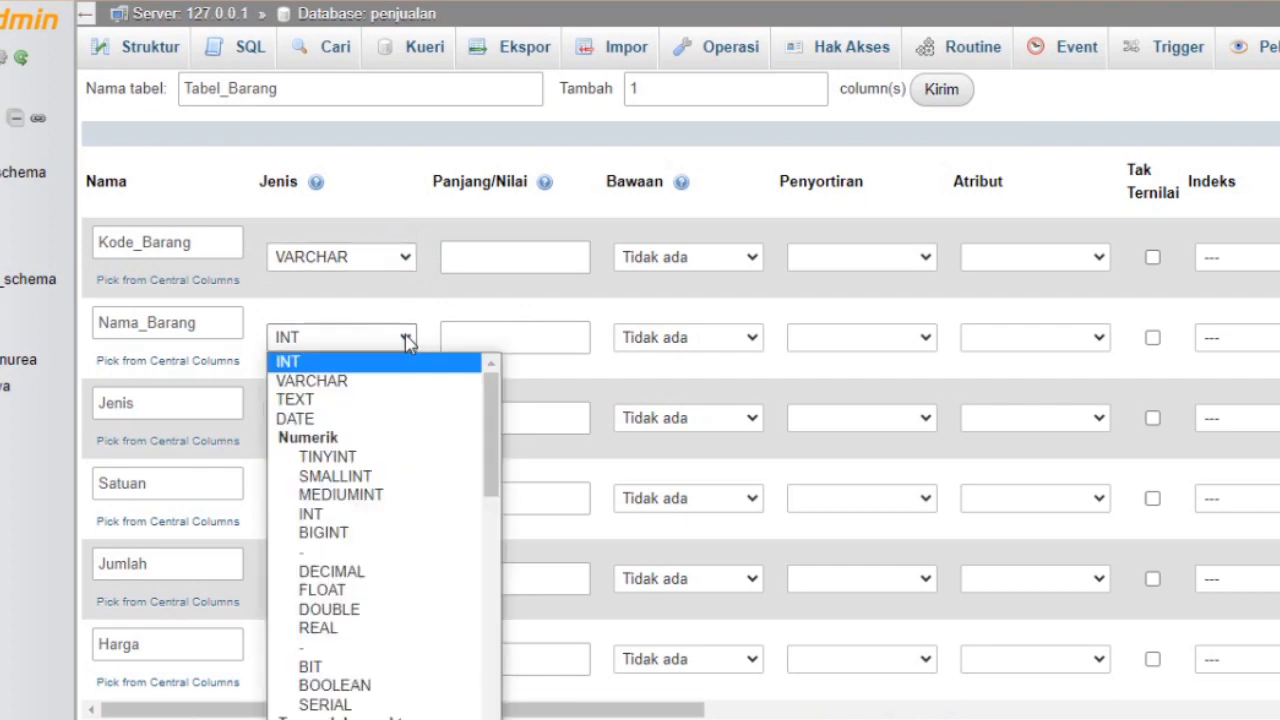
click(378, 380)
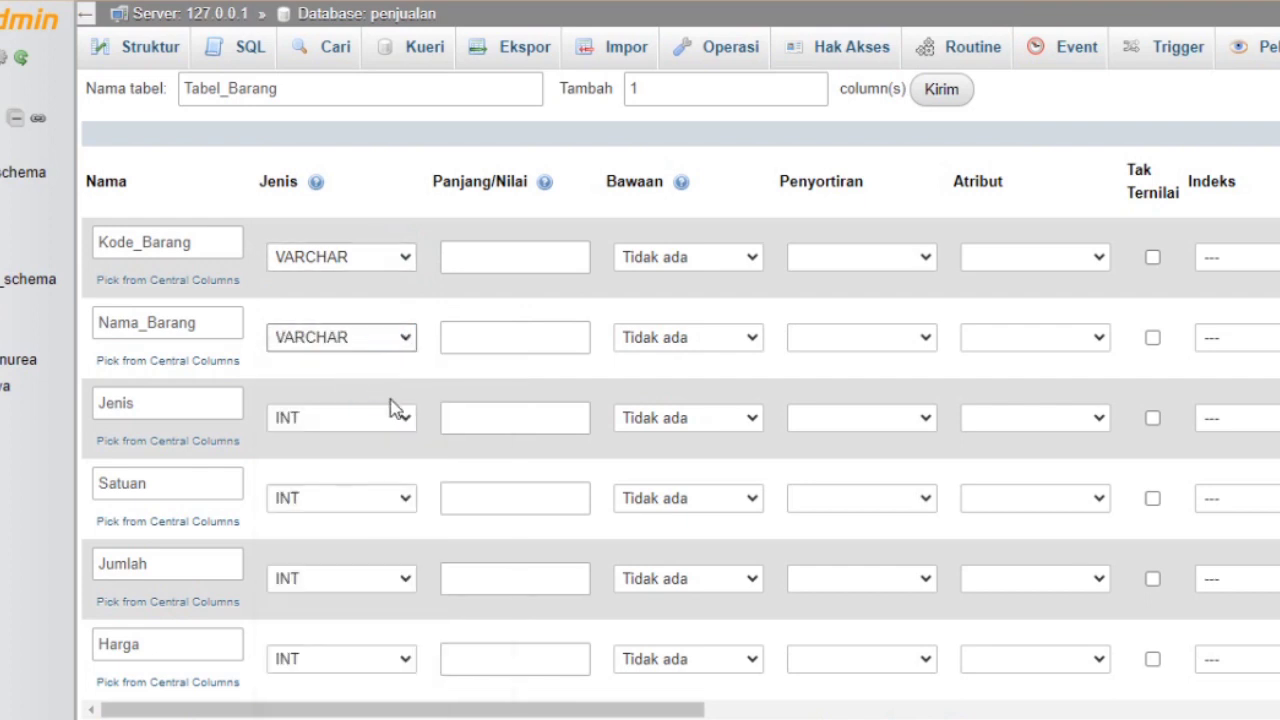
click(406, 418)
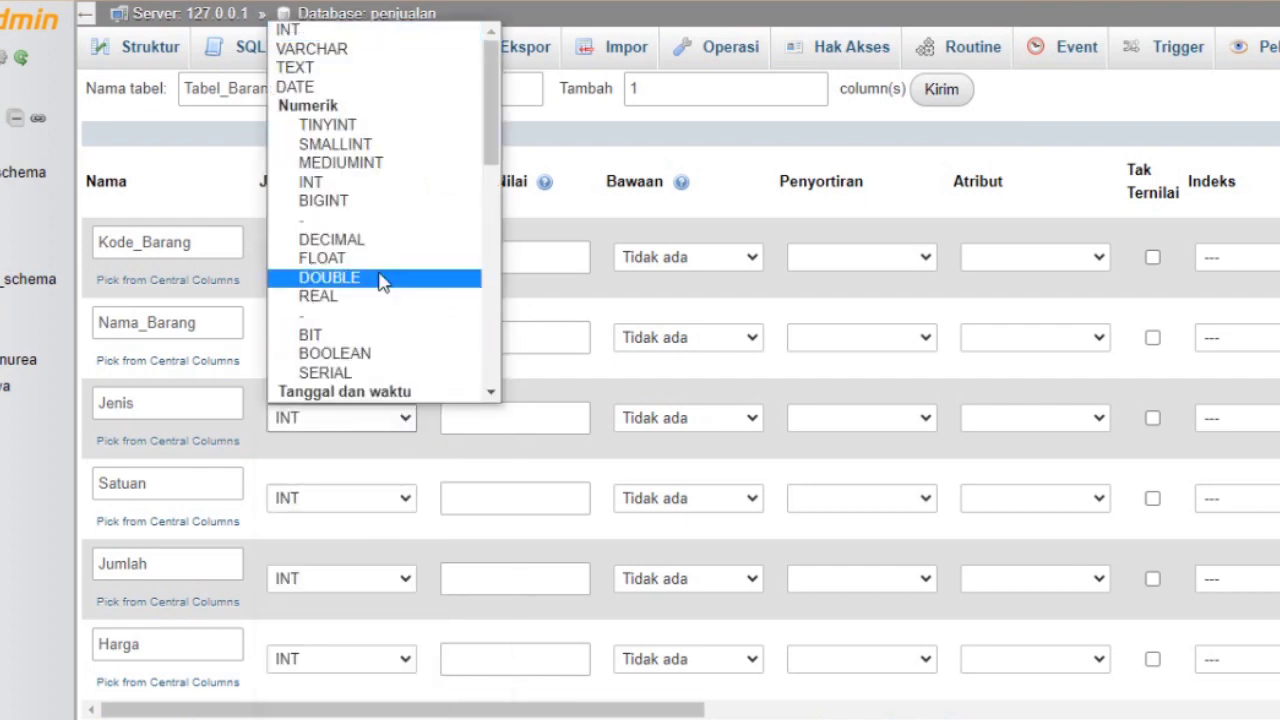
click(349, 52)
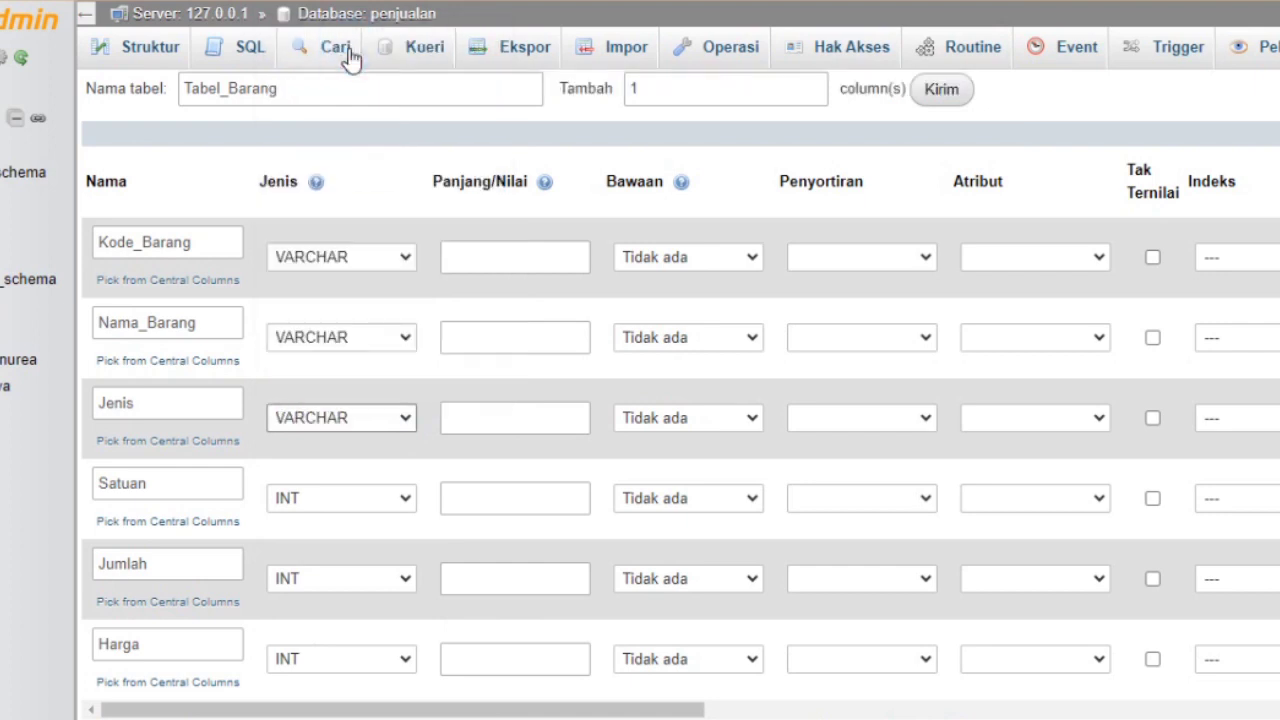
click(405, 498)
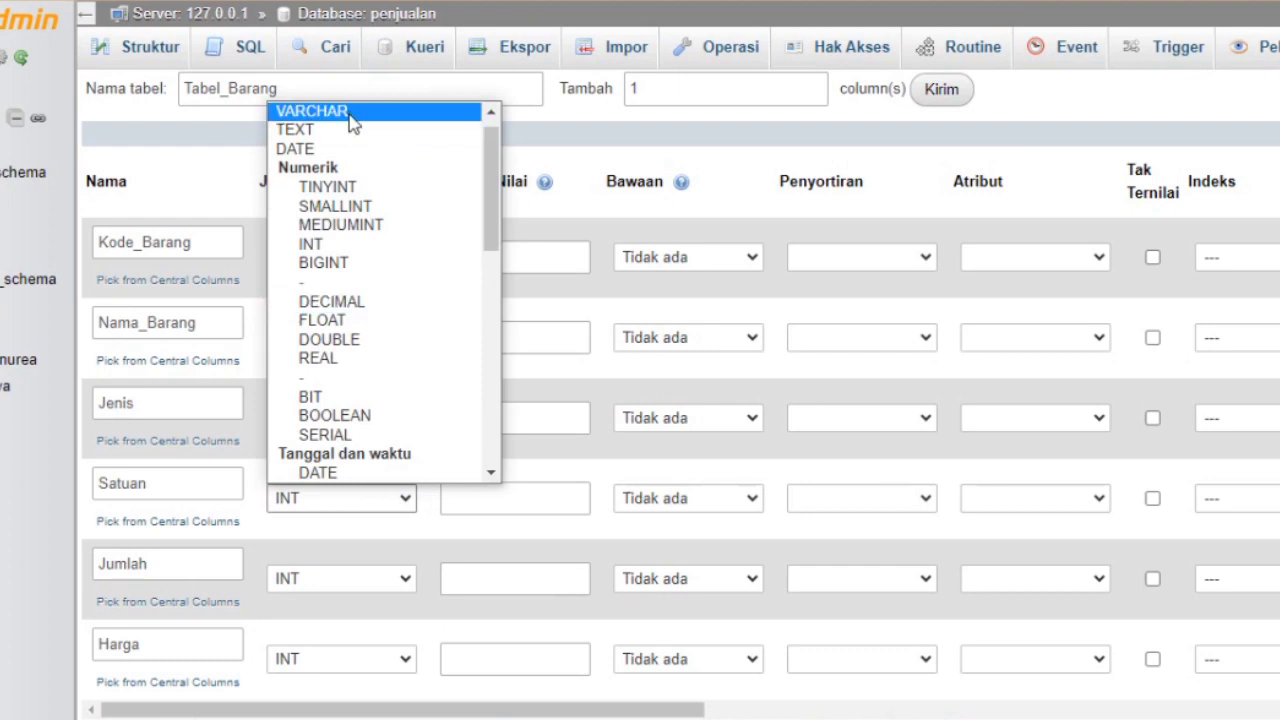
click(352, 112)
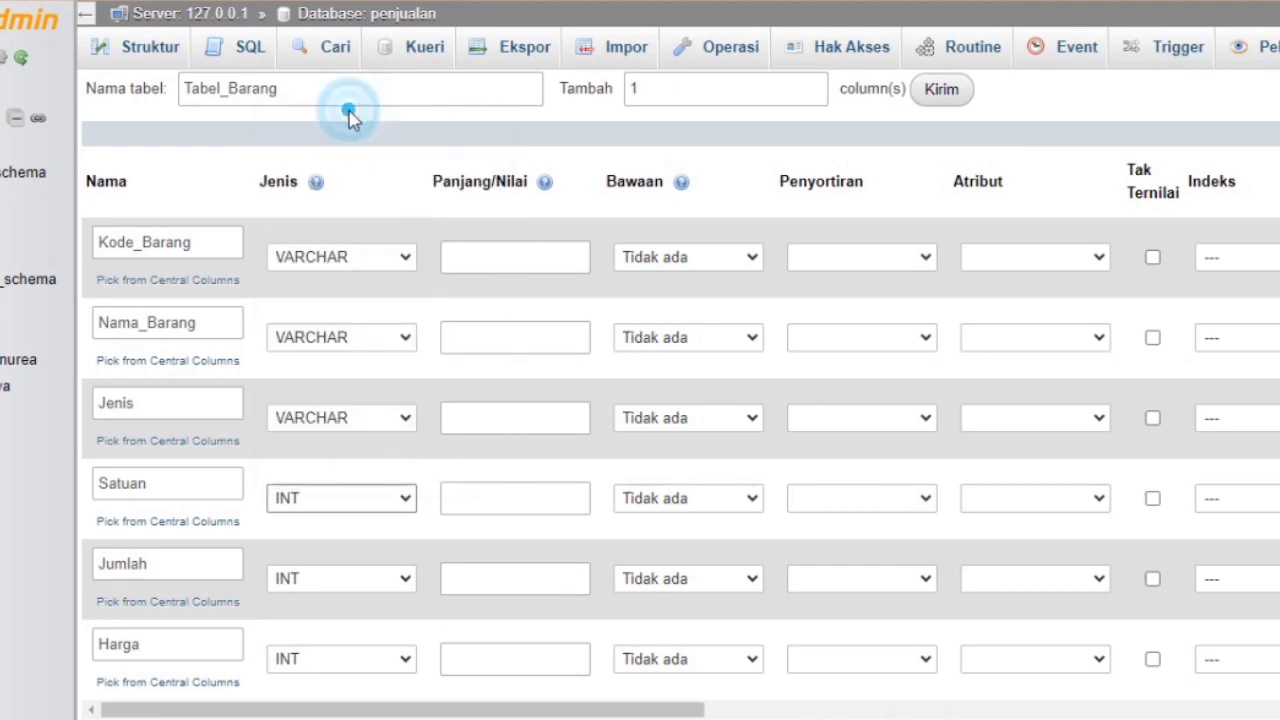
Keep Jumlah as INT and make Harga a DOUBLE column
click(400, 579)
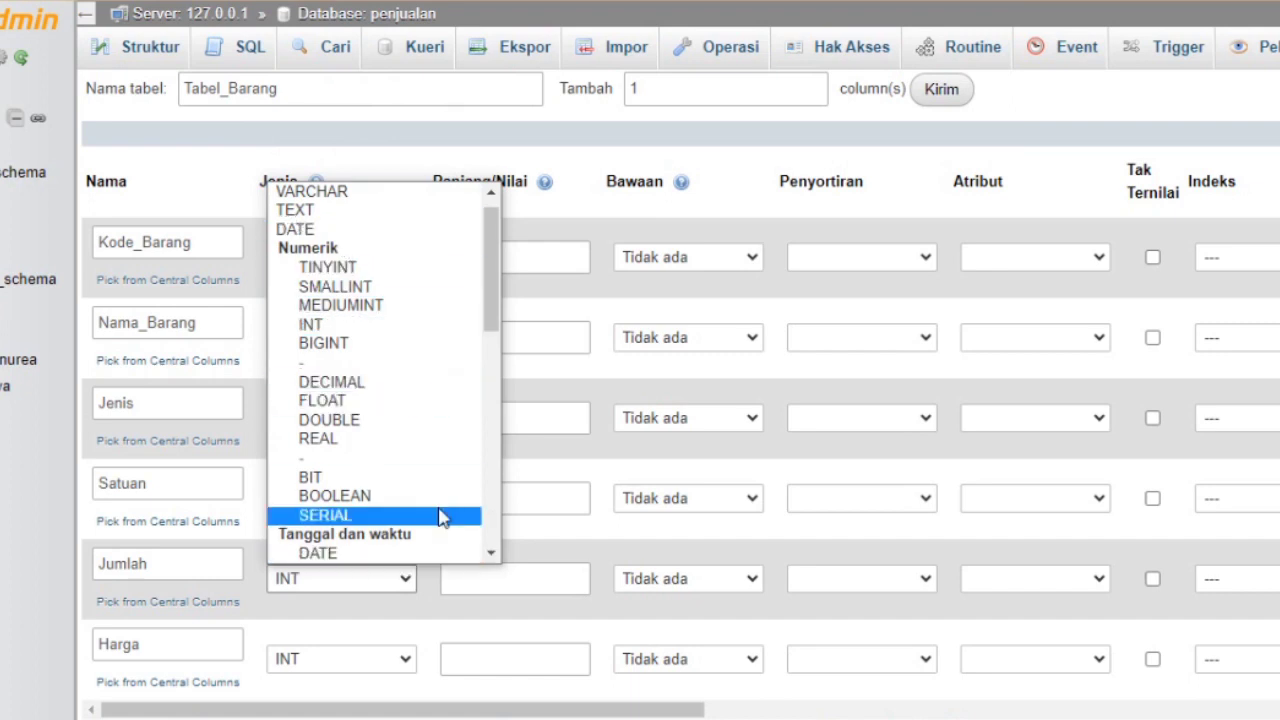
click(373, 588)
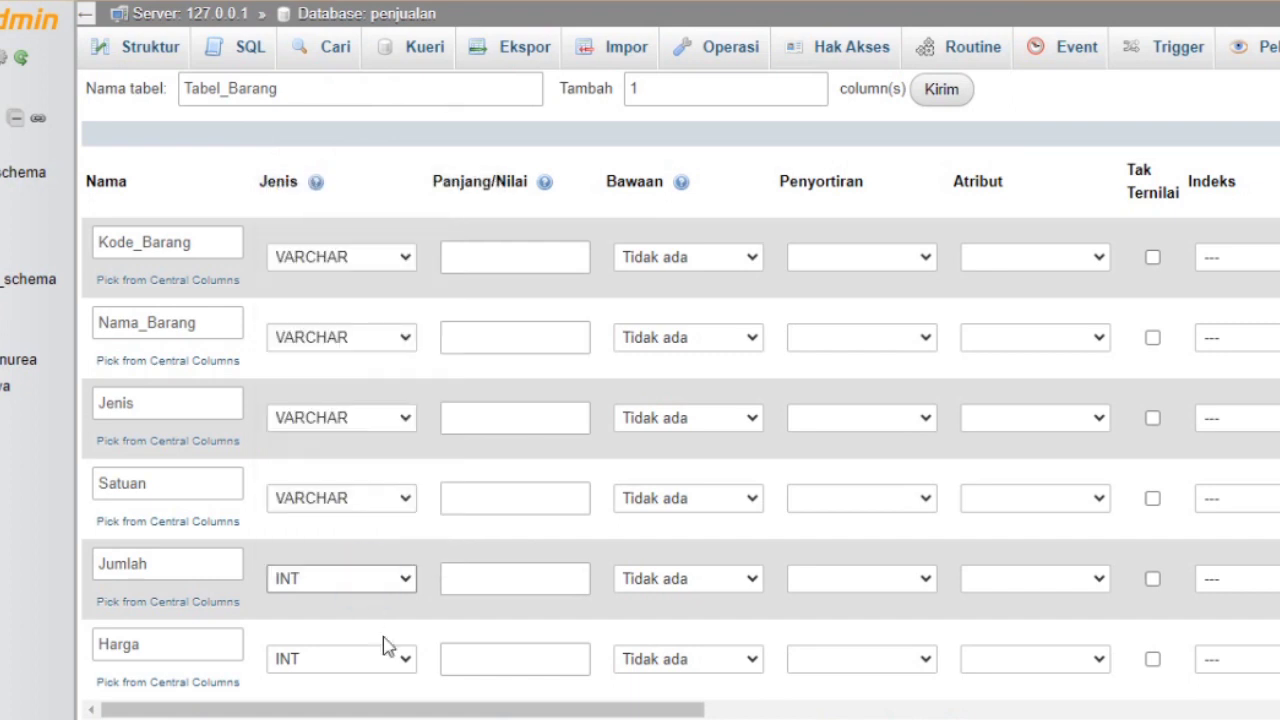
click(407, 661)
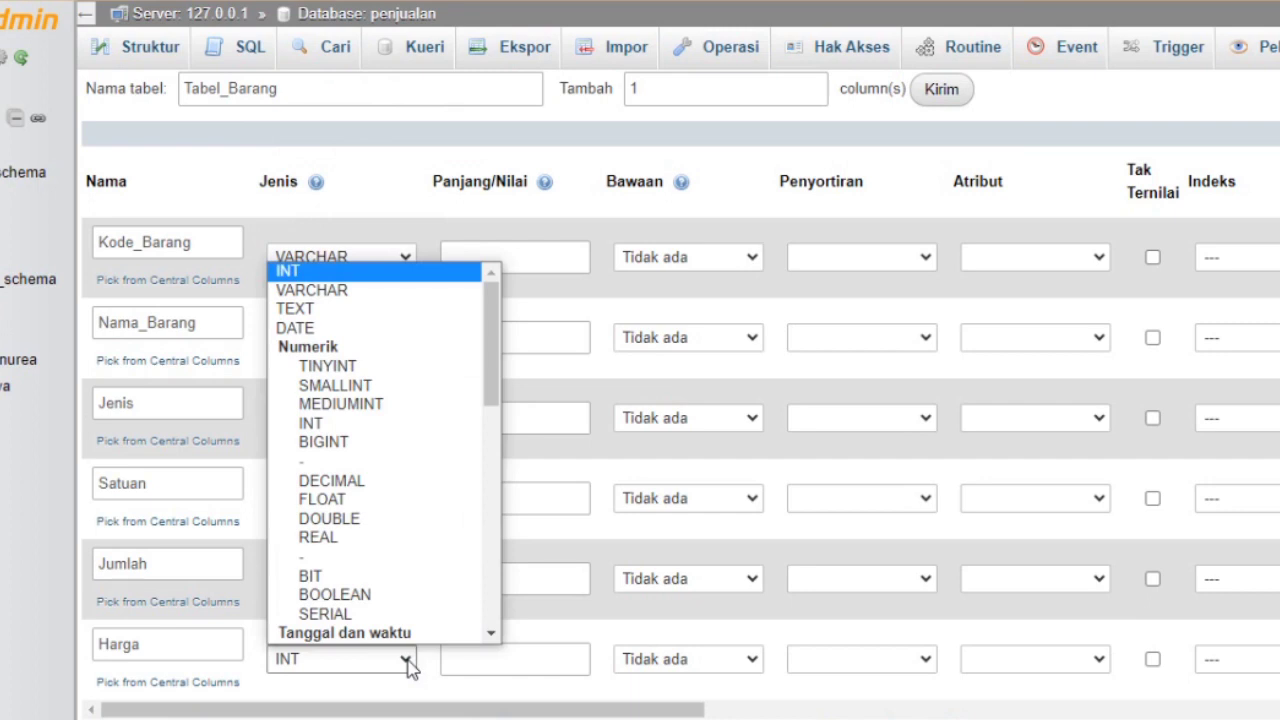
click(440, 521)
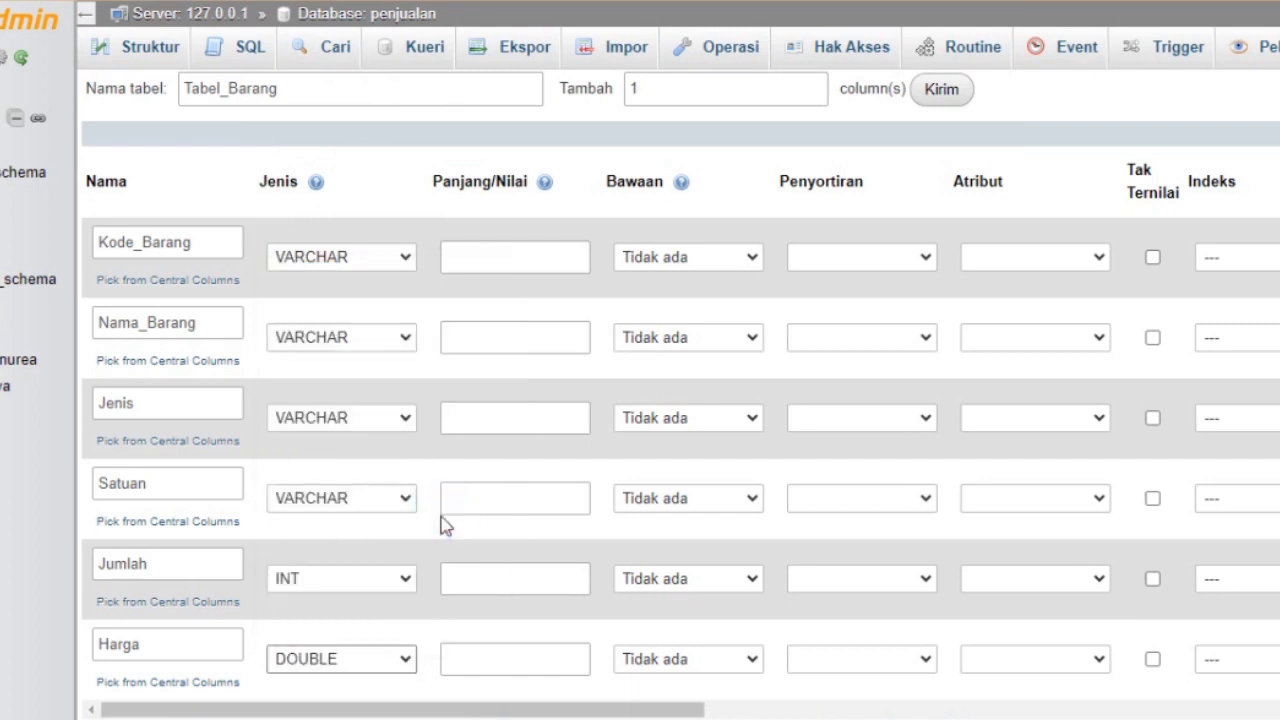
click(500, 259)
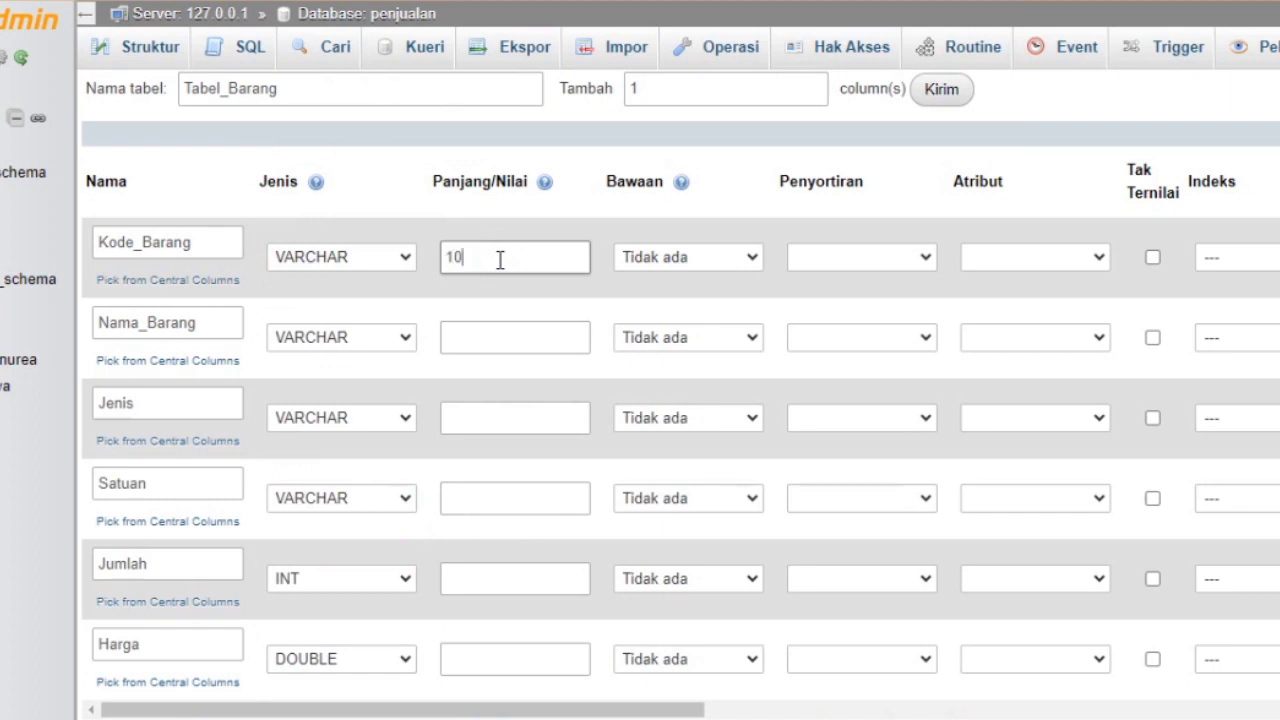
Enter lengths 10, 40, 30, 15 and 4 for the first five columns, leaving Harga blank
click(510, 337)
click(510, 337)
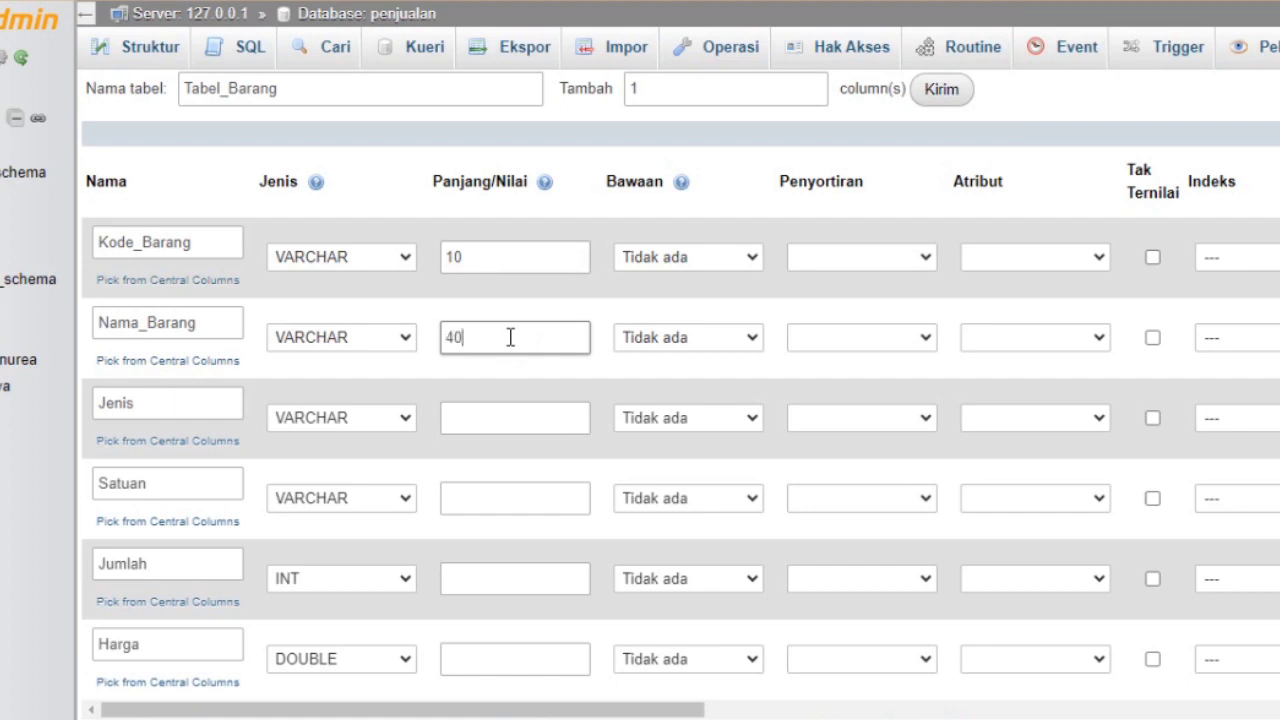
click(515, 412)
text(30)
click(516, 498)
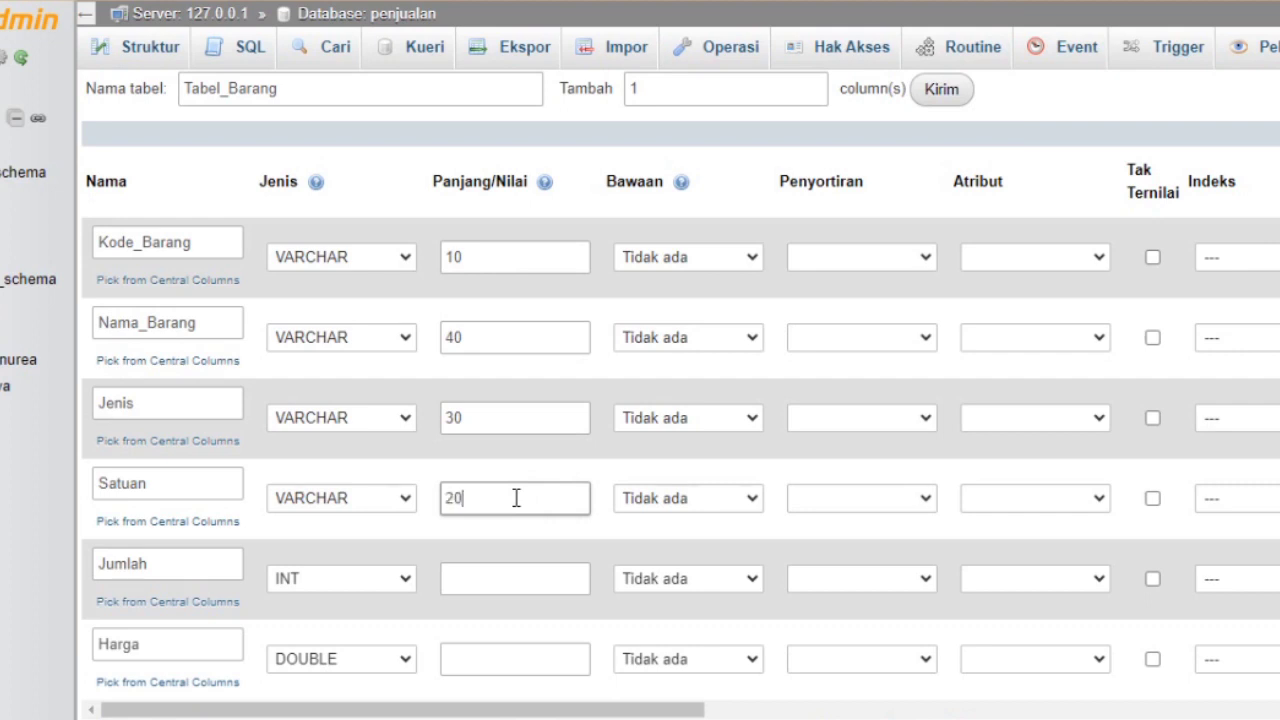
text(2)
key(BackSpace)
text(10)
text(5)
click(499, 576)
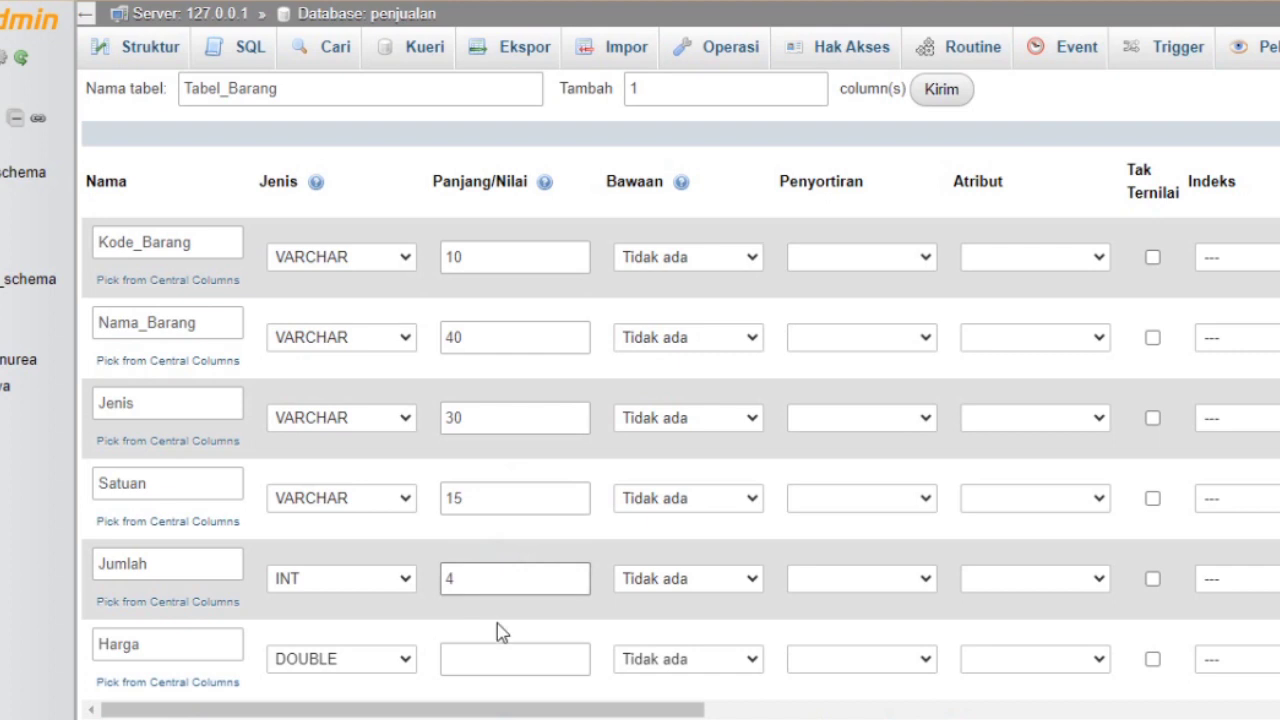
click(497, 656)
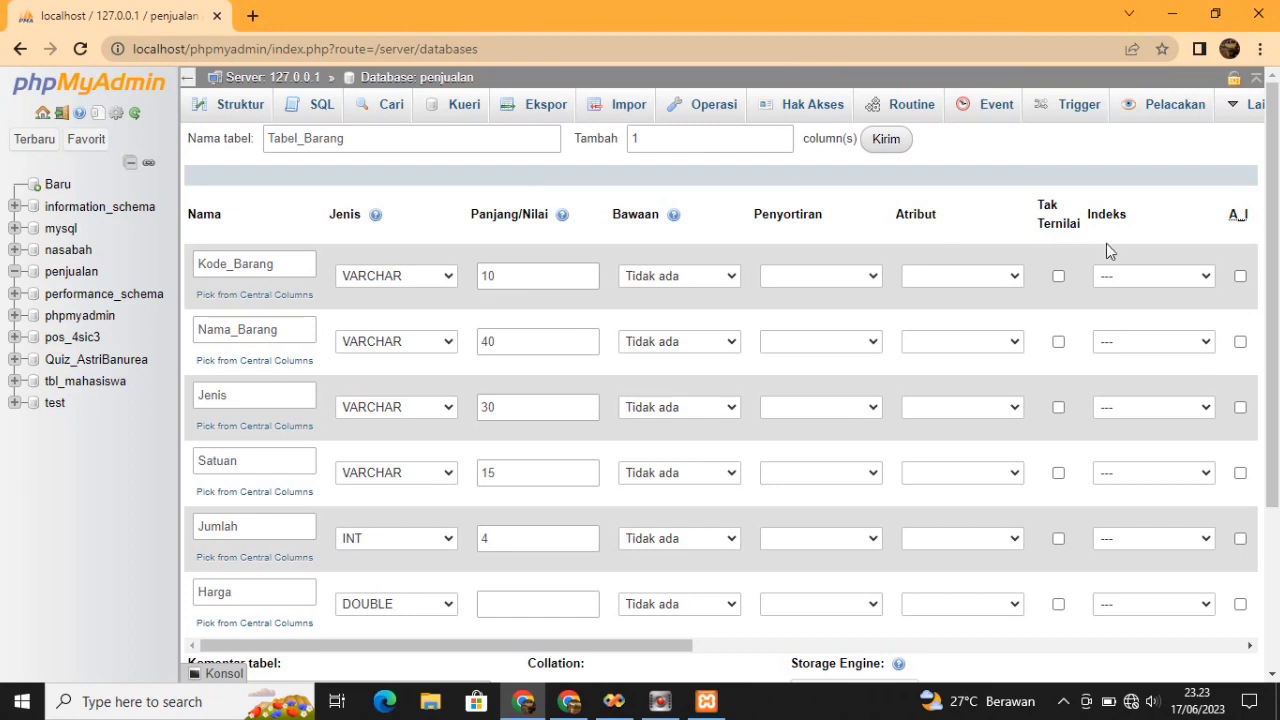
click(1130, 275)
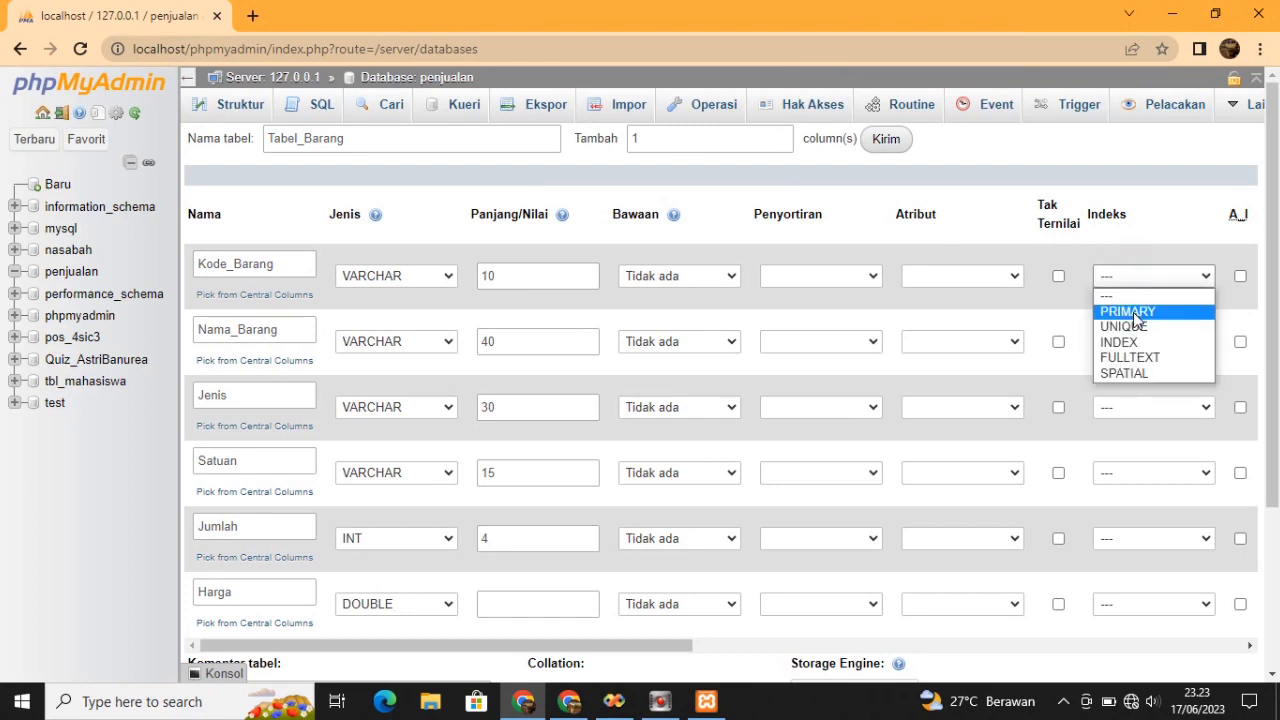
Give Kode_Barang a PRIMARY index and save the Tabel_Barang table
click(1130, 312)
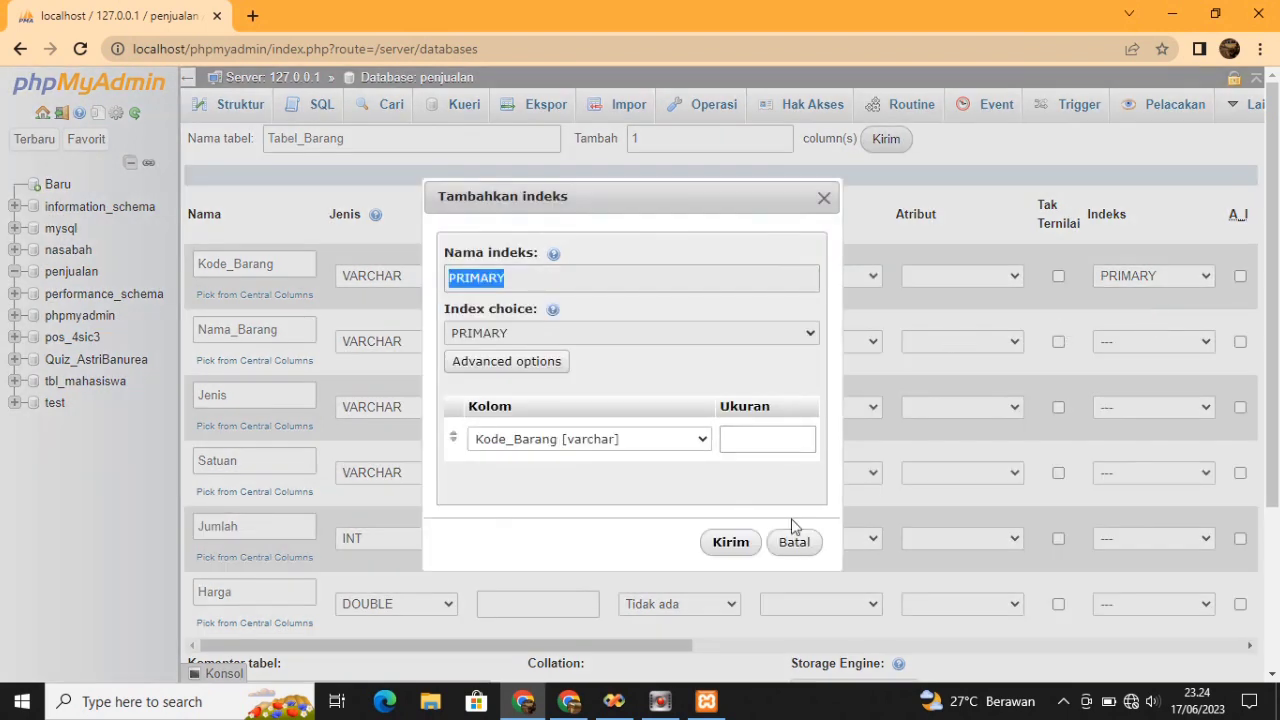
click(746, 544)
scroll(1249, 500, down, 3)
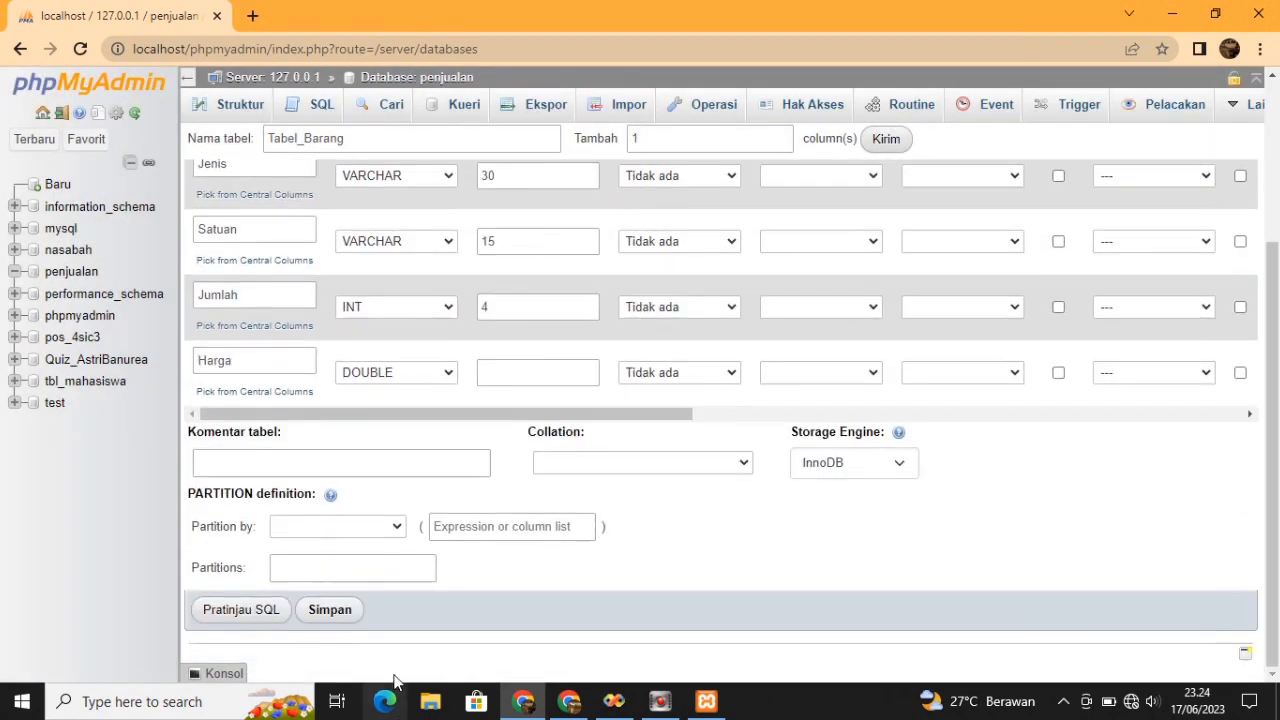
click(333, 620)
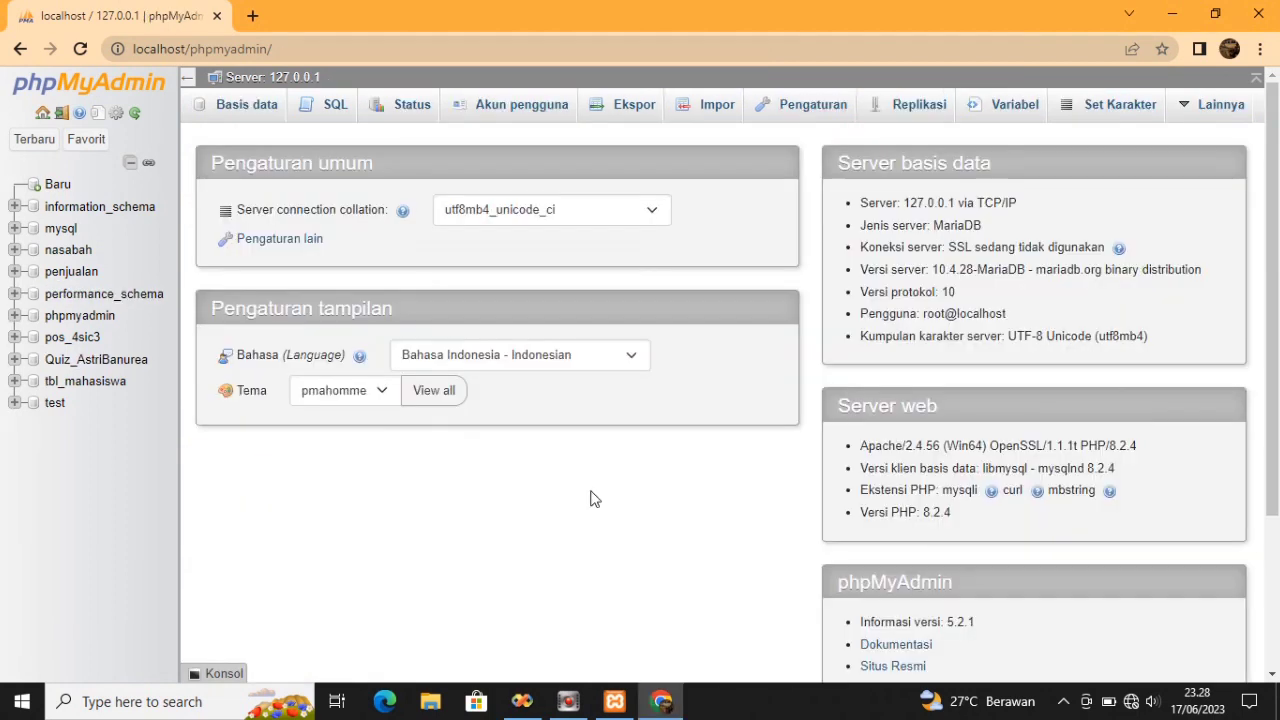
Change the phpMyAdmin interface language to English
click(627, 364)
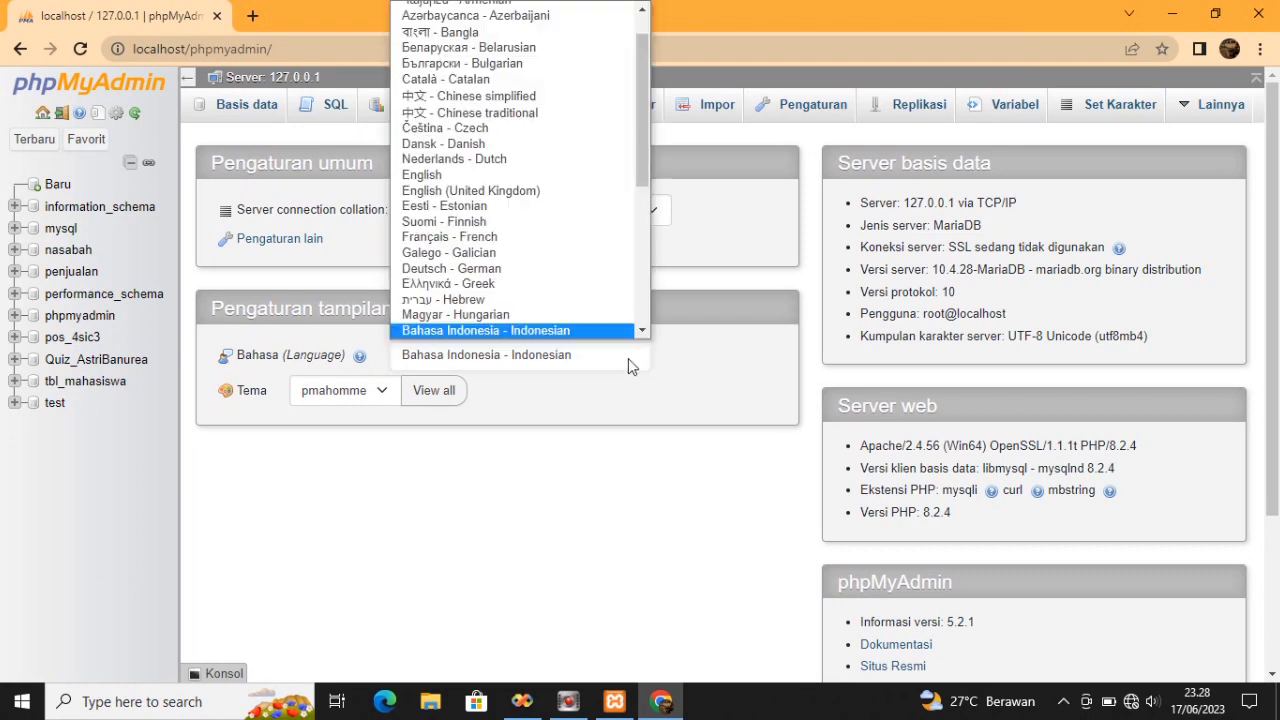
click(624, 178)
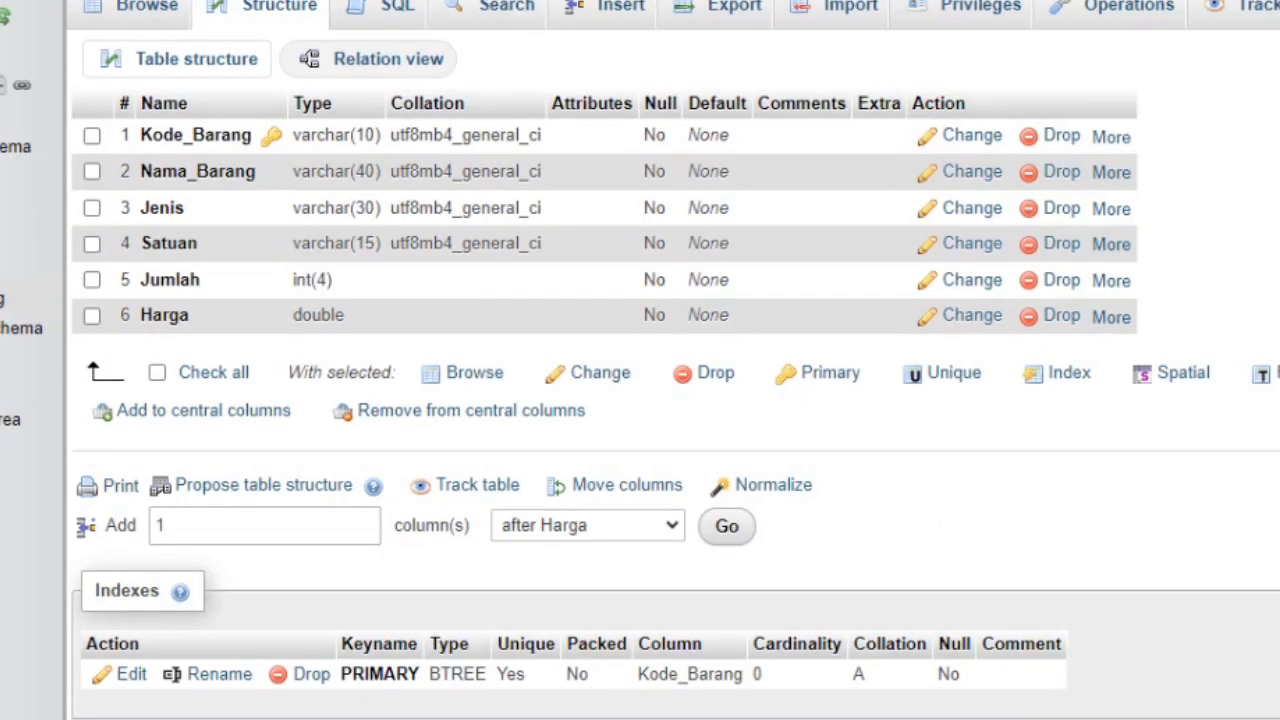
In a new tabel_barang row, enter B001, Shampoo and Peralatan Mandi
click(643, 10)
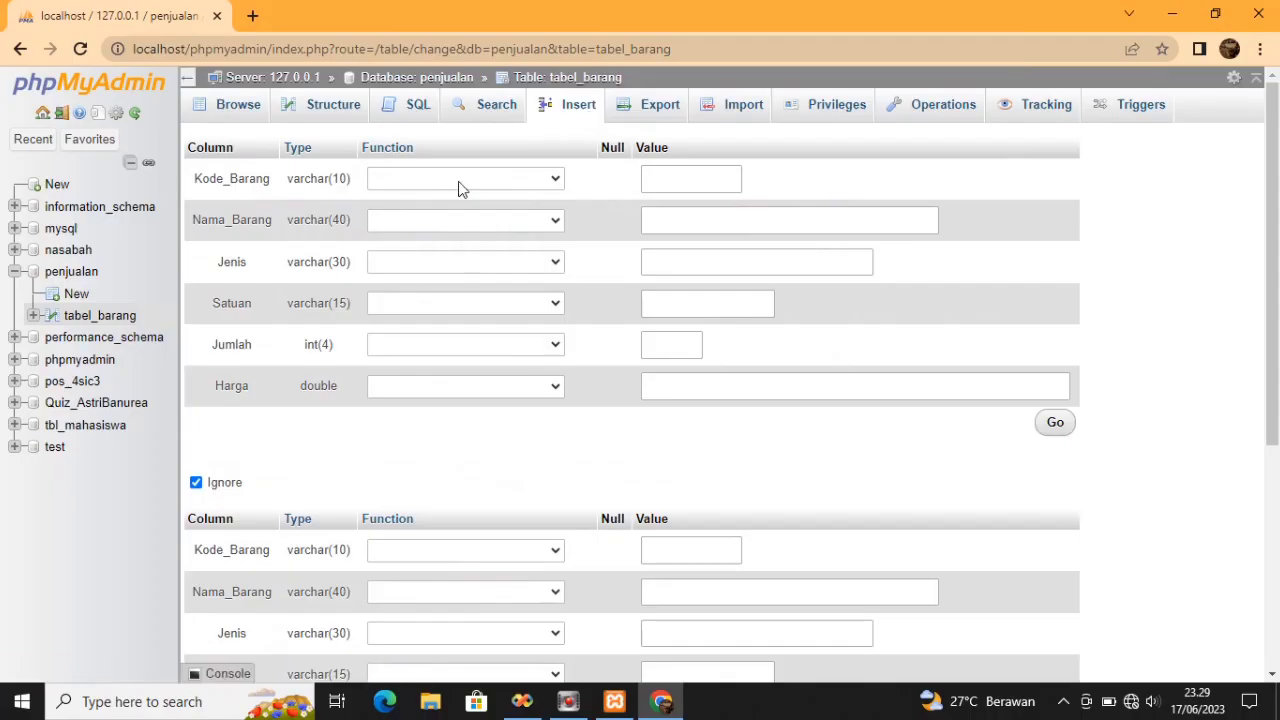
click(665, 177)
text(B)
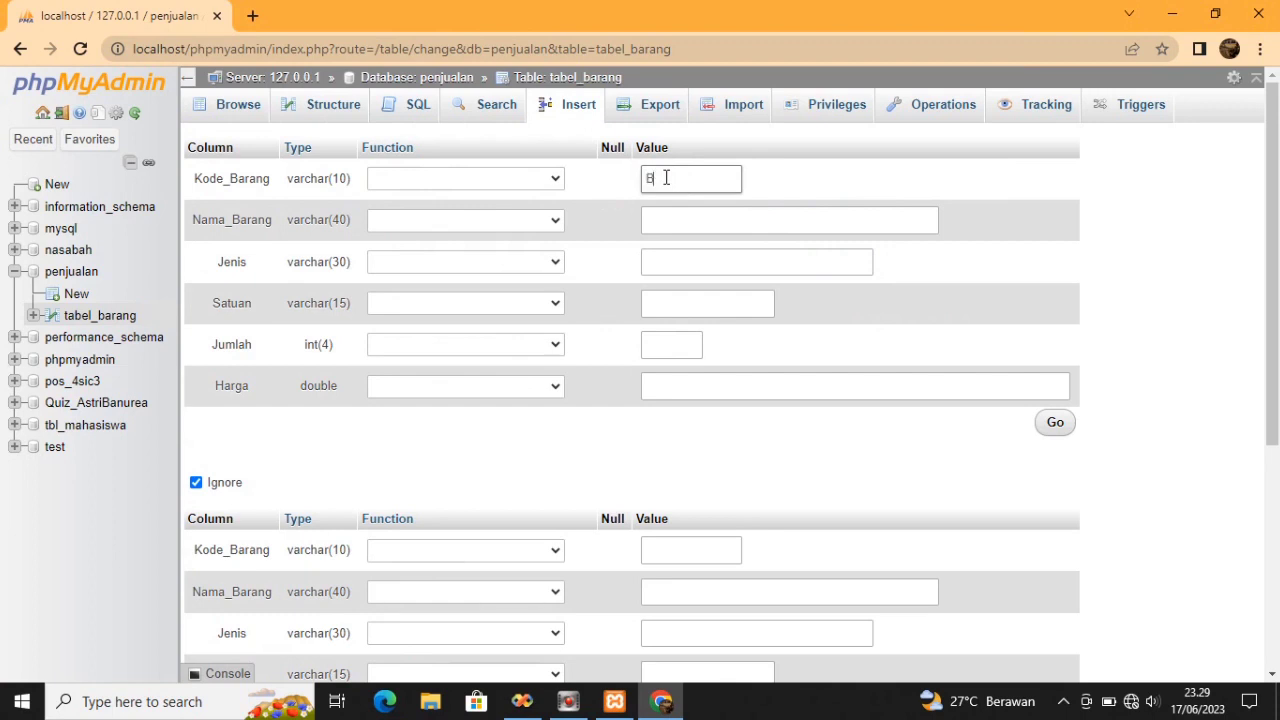
text(001)
click(683, 222)
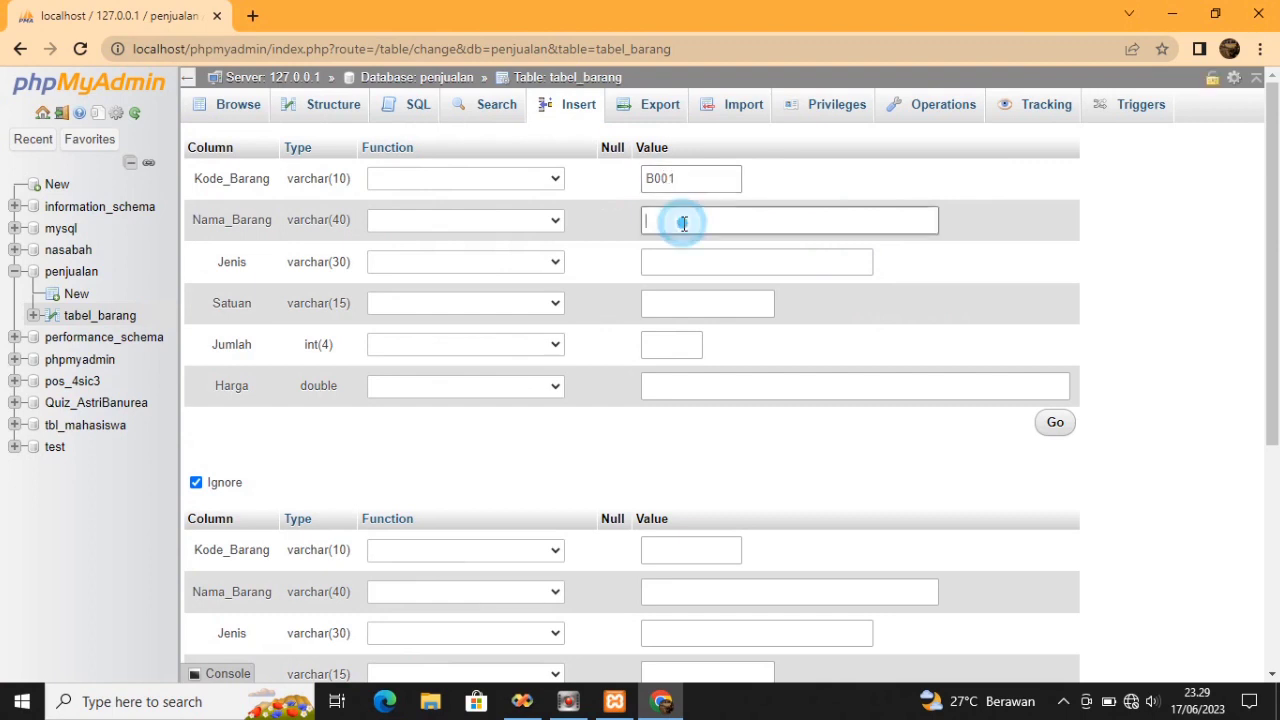
text(Shampoo)
click(686, 257)
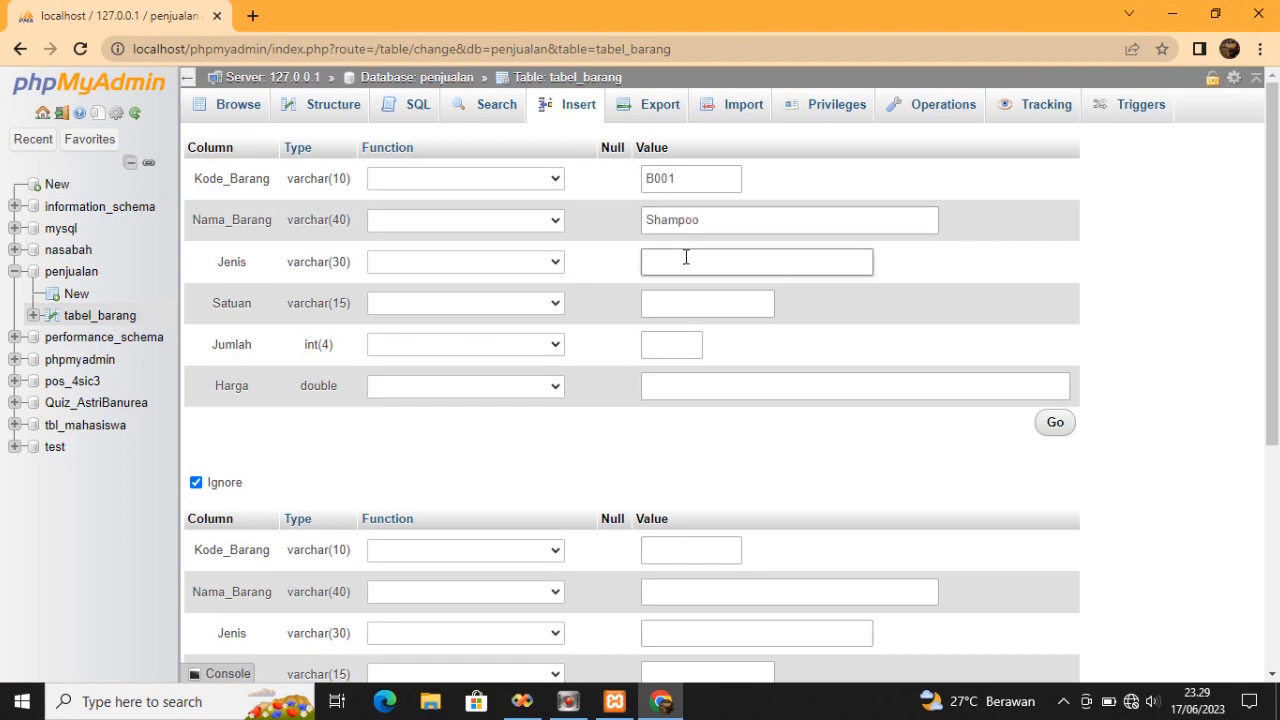
text(Peralatan )
text(Mandi)
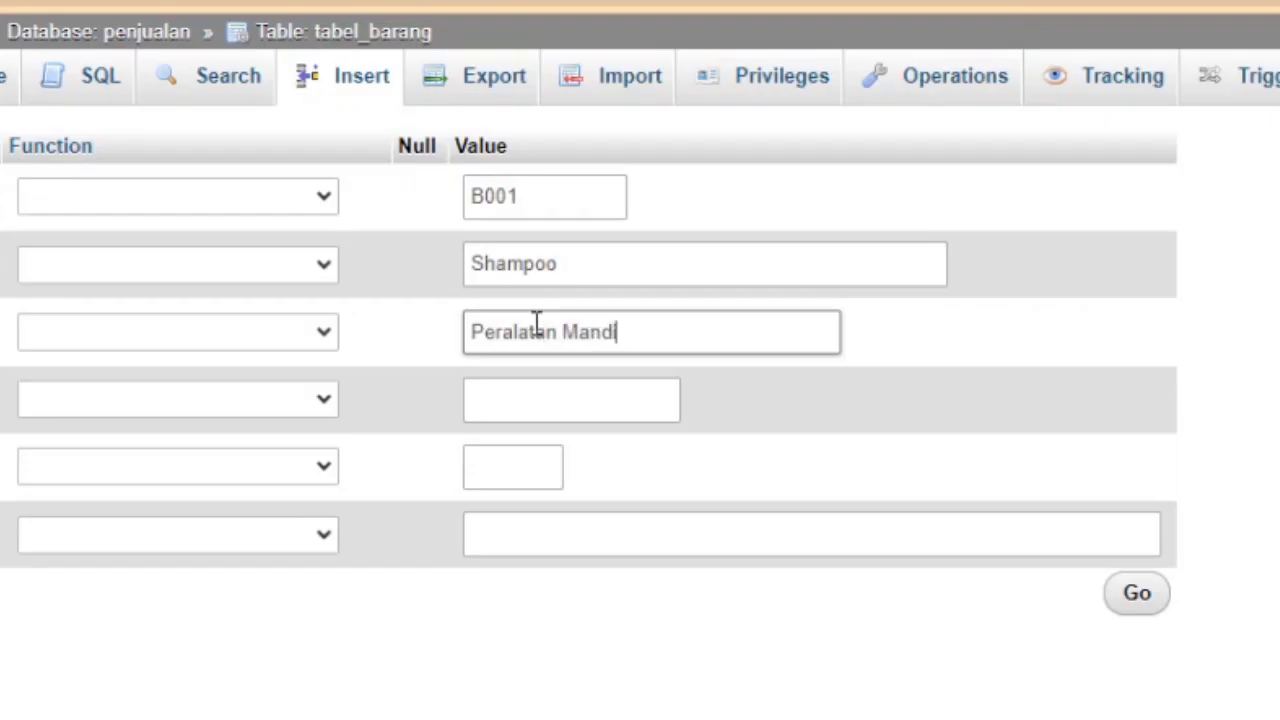
Fill in Satuan PCS, Jumlah 12 and Harga 5000, then insert the row
click(552, 400)
text(P)
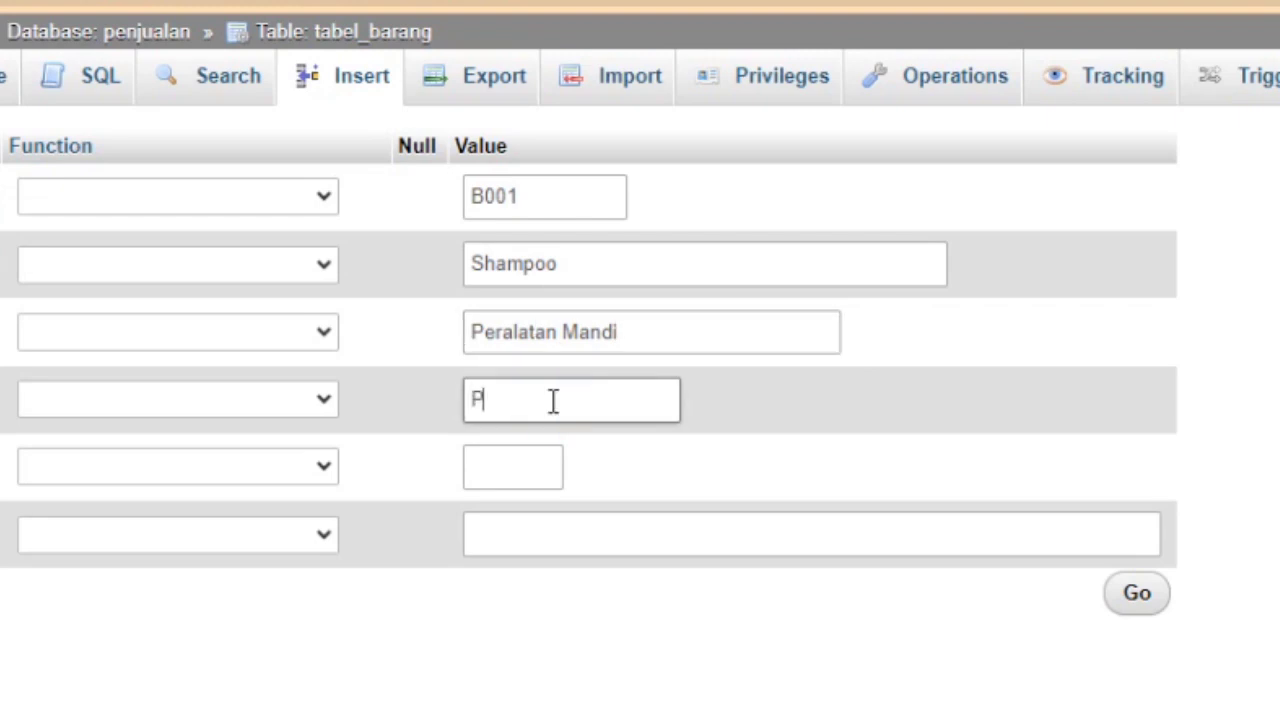
text(cs)
key(BackSpace)
key(BackSpace)
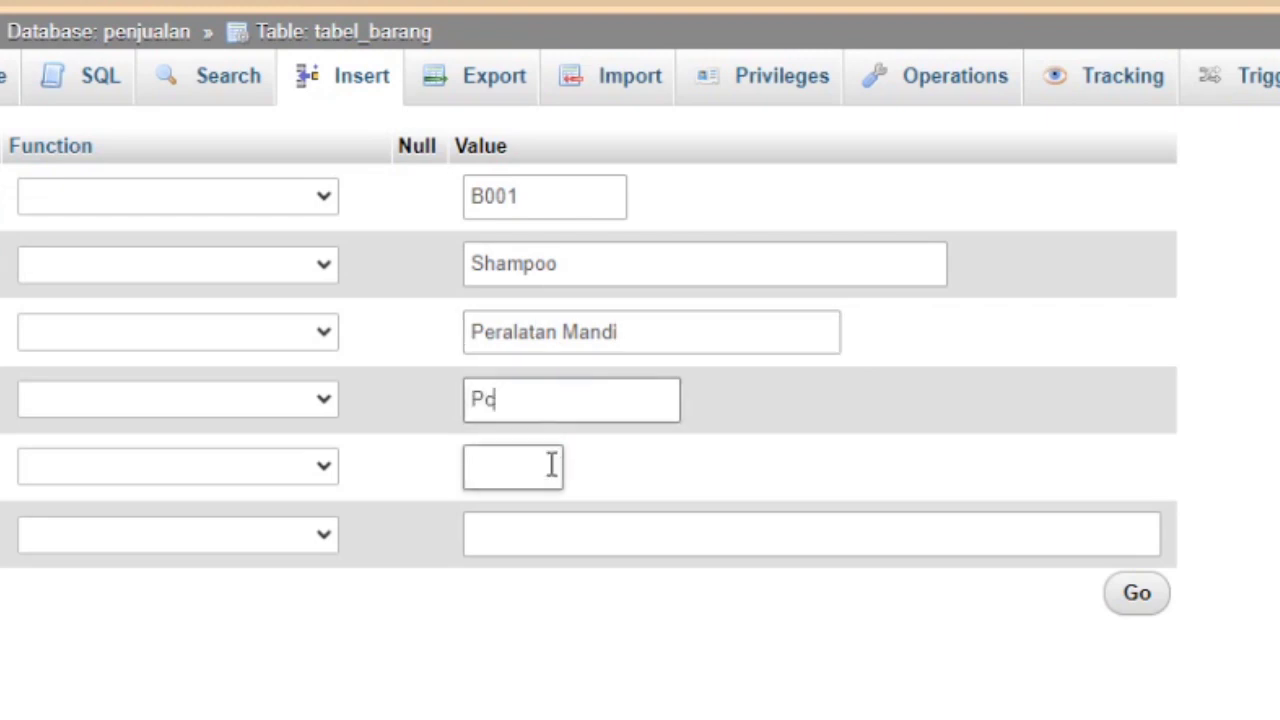
text(CS)
click(535, 461)
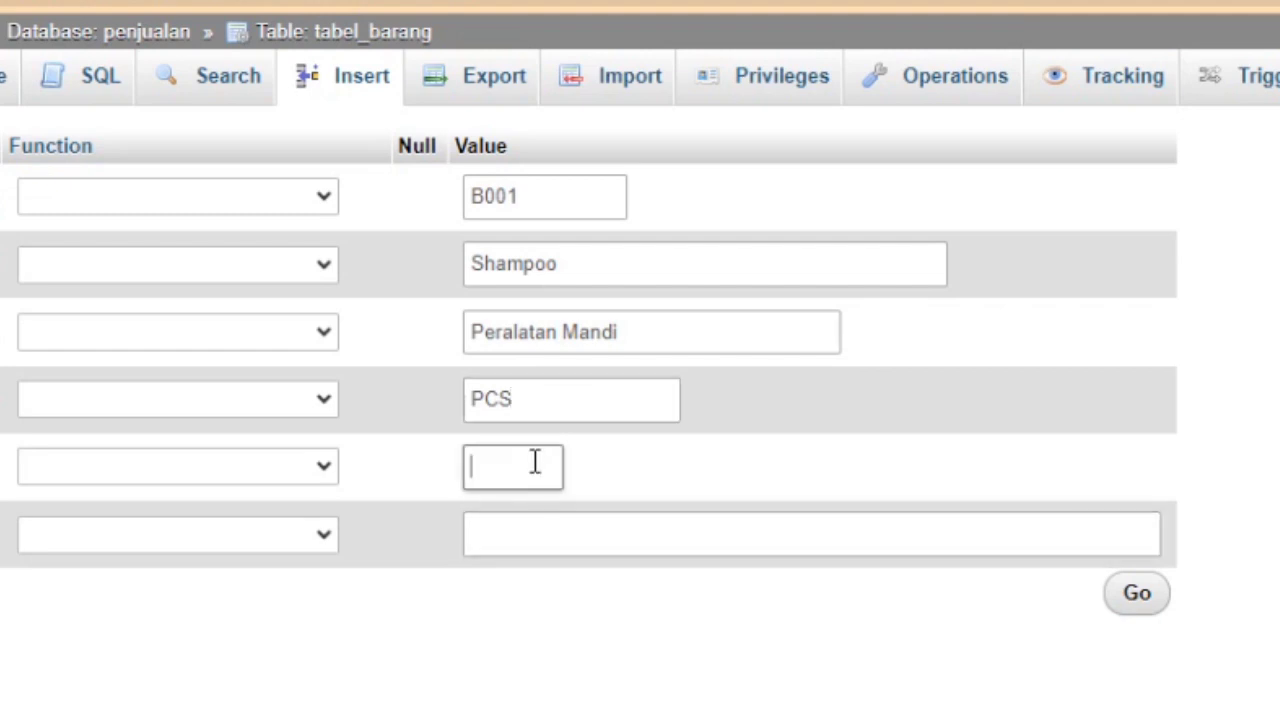
text(12)
click(523, 523)
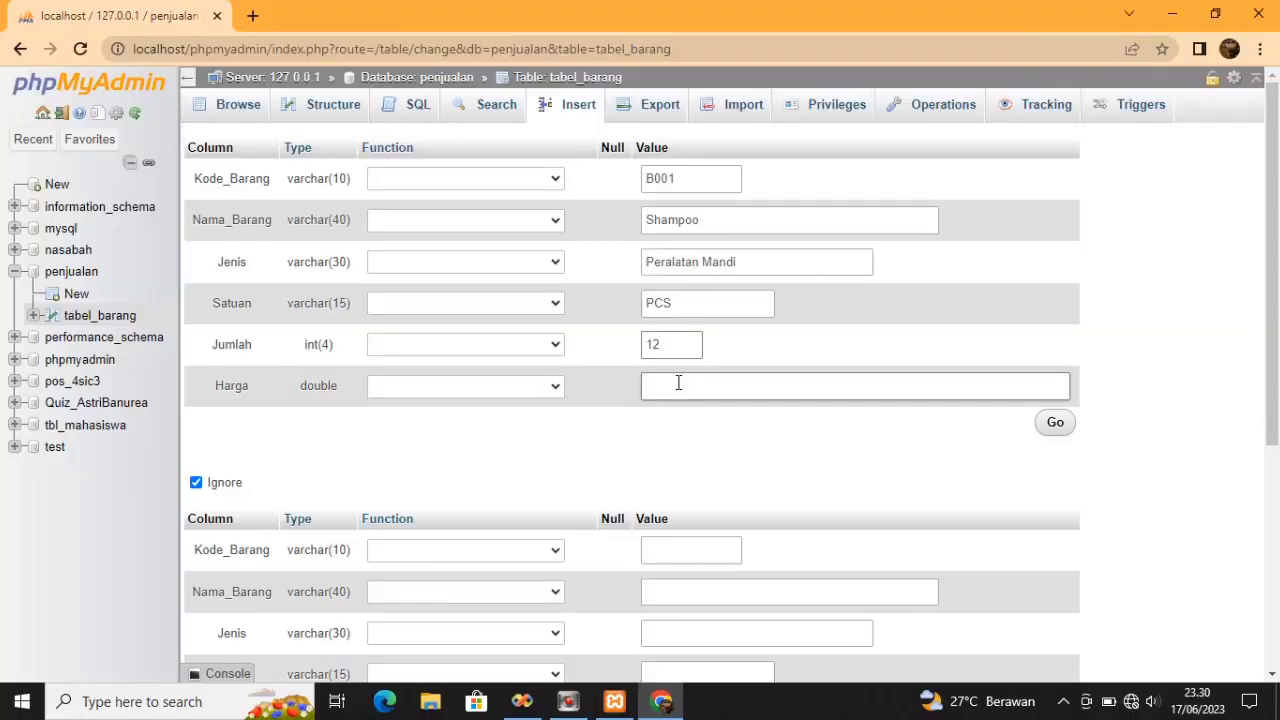
click(678, 383)
text(5000)
click(671, 430)
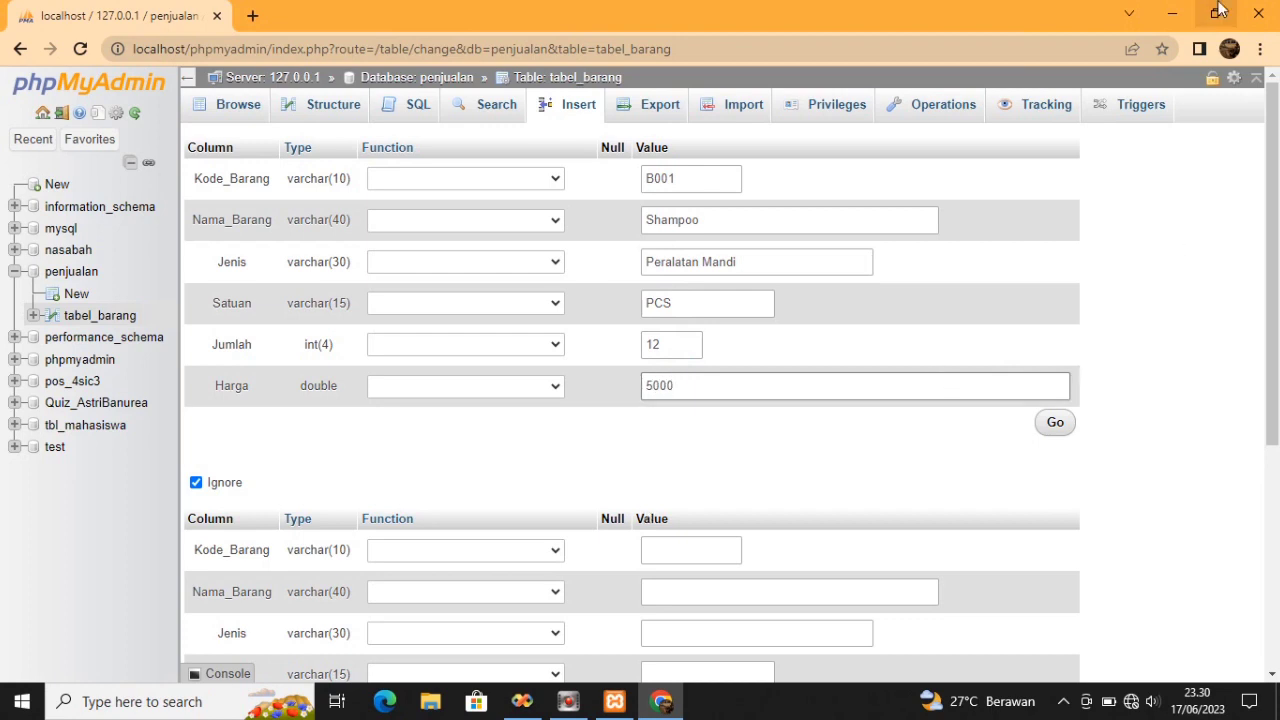
key(Return)
scroll(1065, 195, down, 1)
scroll(1065, 195, up, 1)
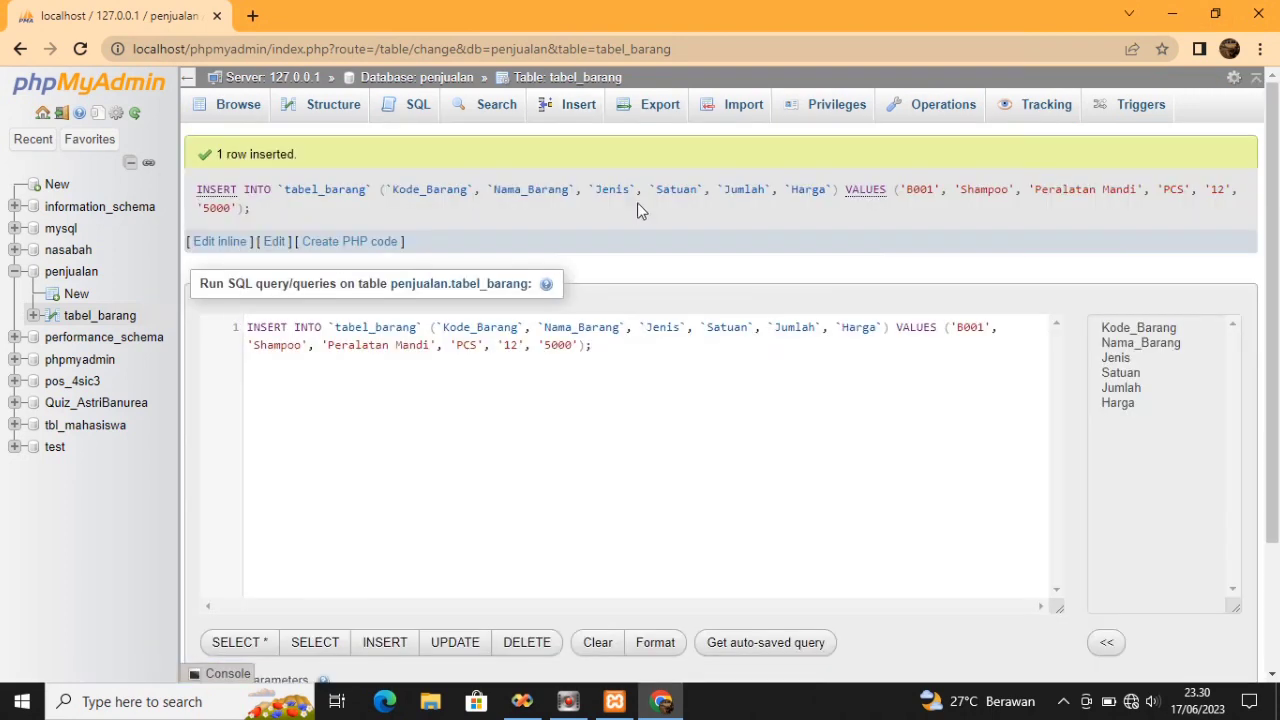
Start a new tabel_barang row with item code B002 and name Teh Pucuk
click(585, 108)
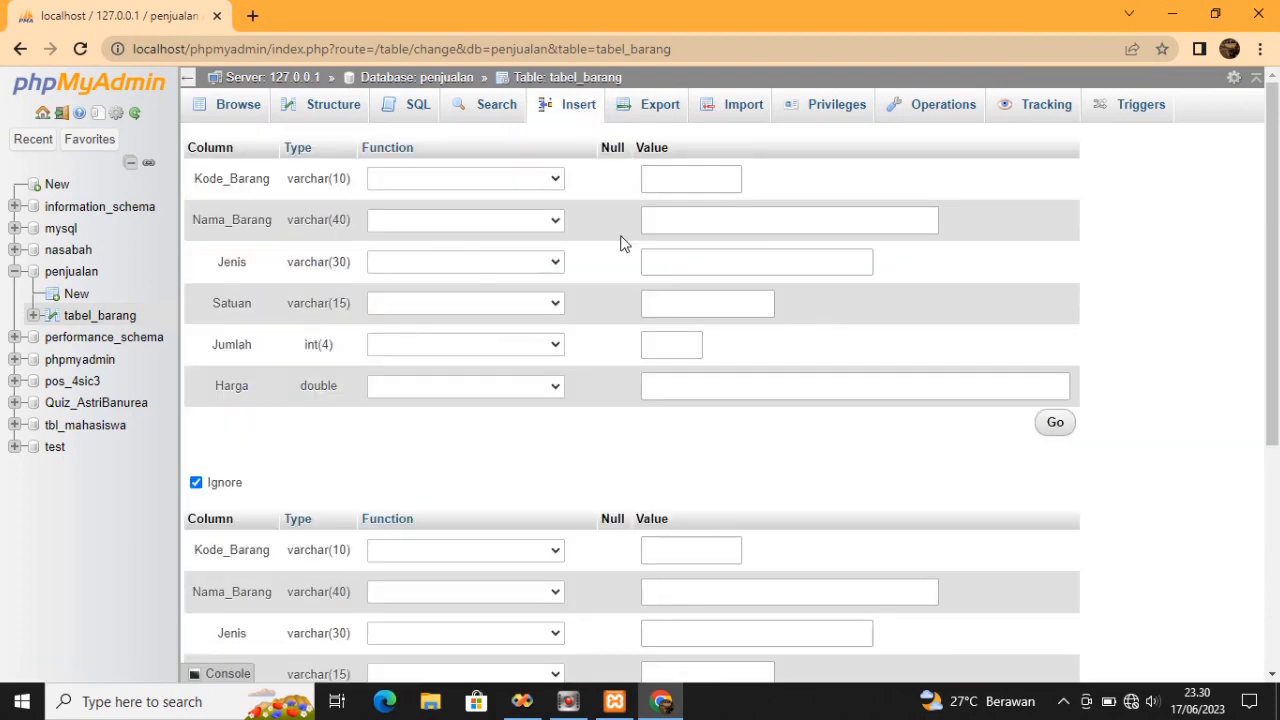
click(672, 177)
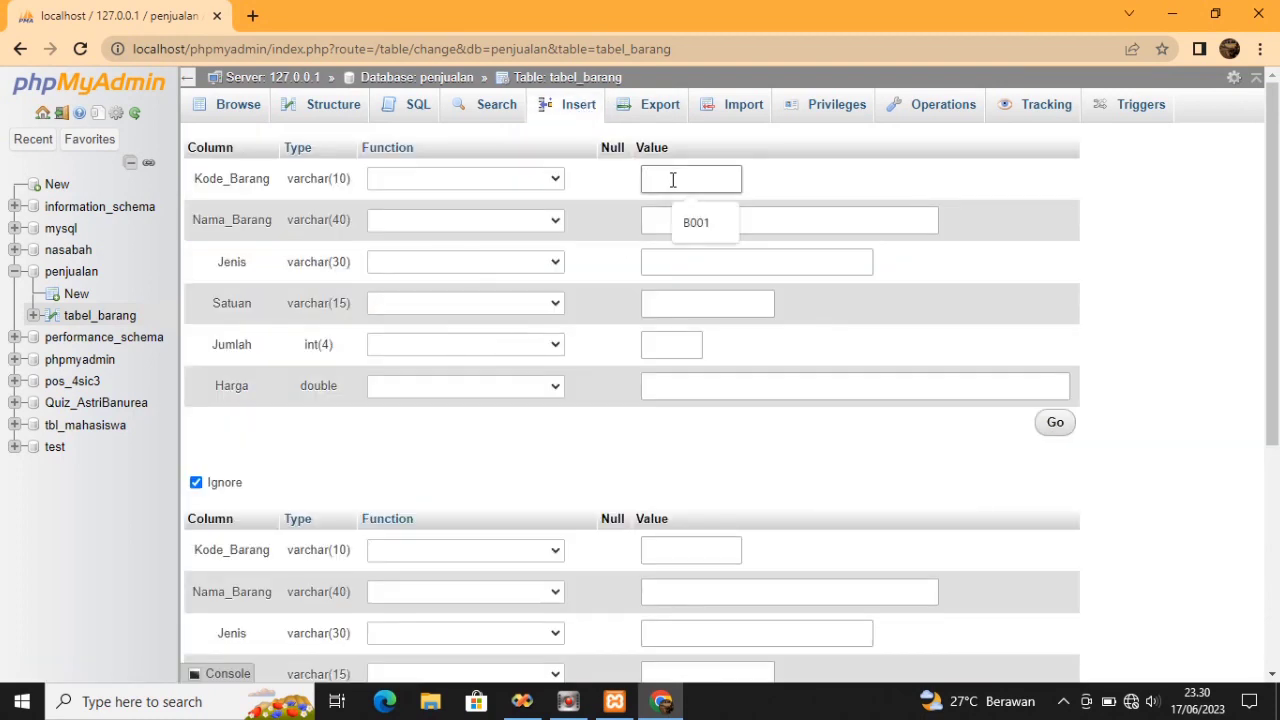
click(681, 206)
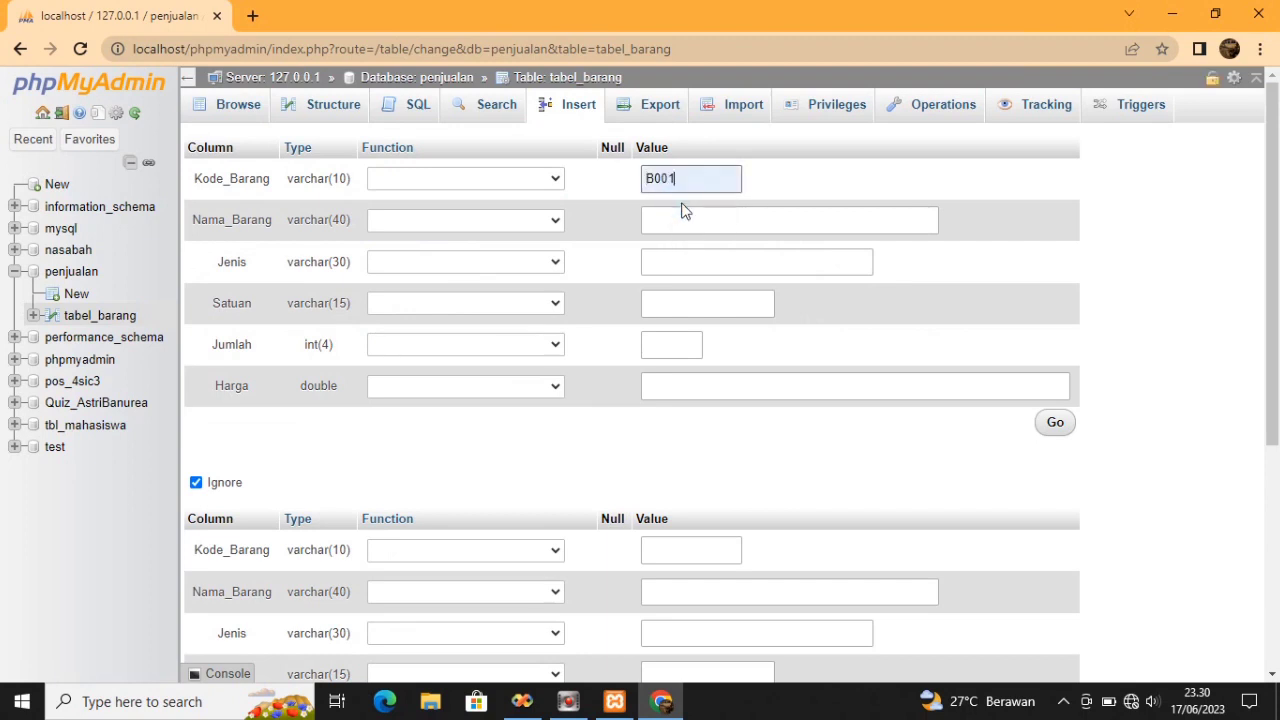
key(BackSpace)
text(2)
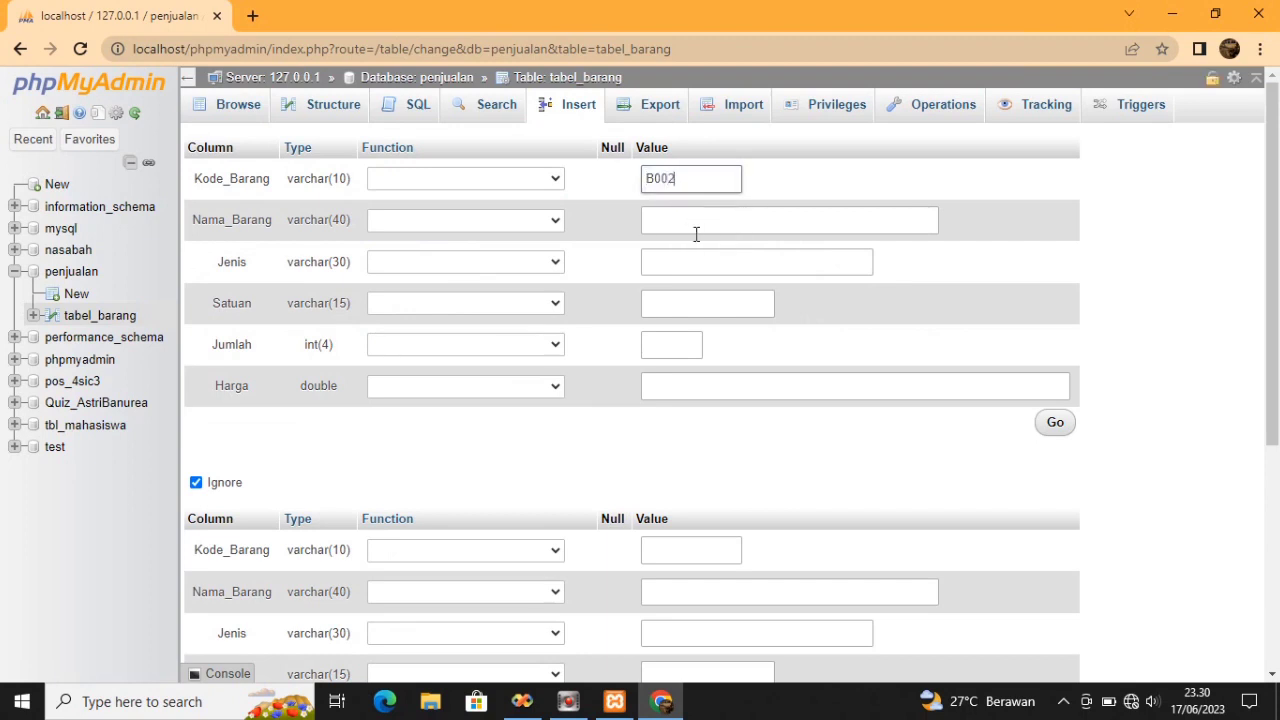
click(695, 214)
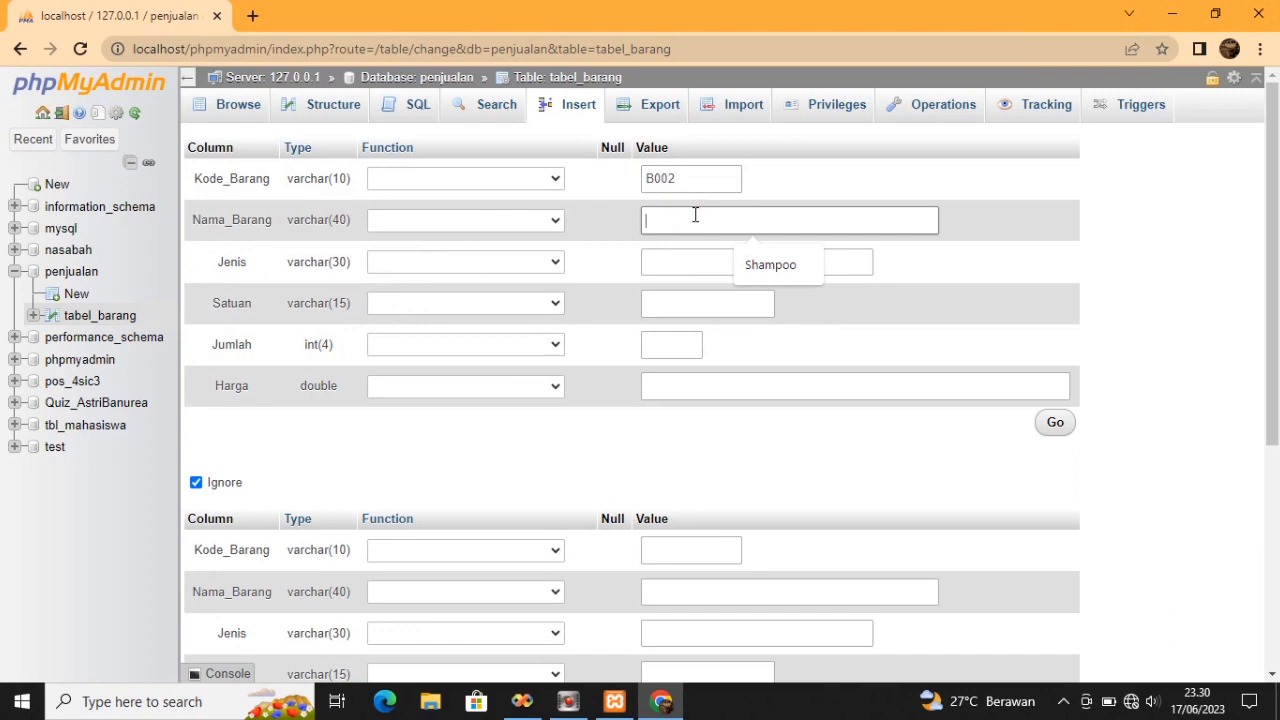
text(Teh)
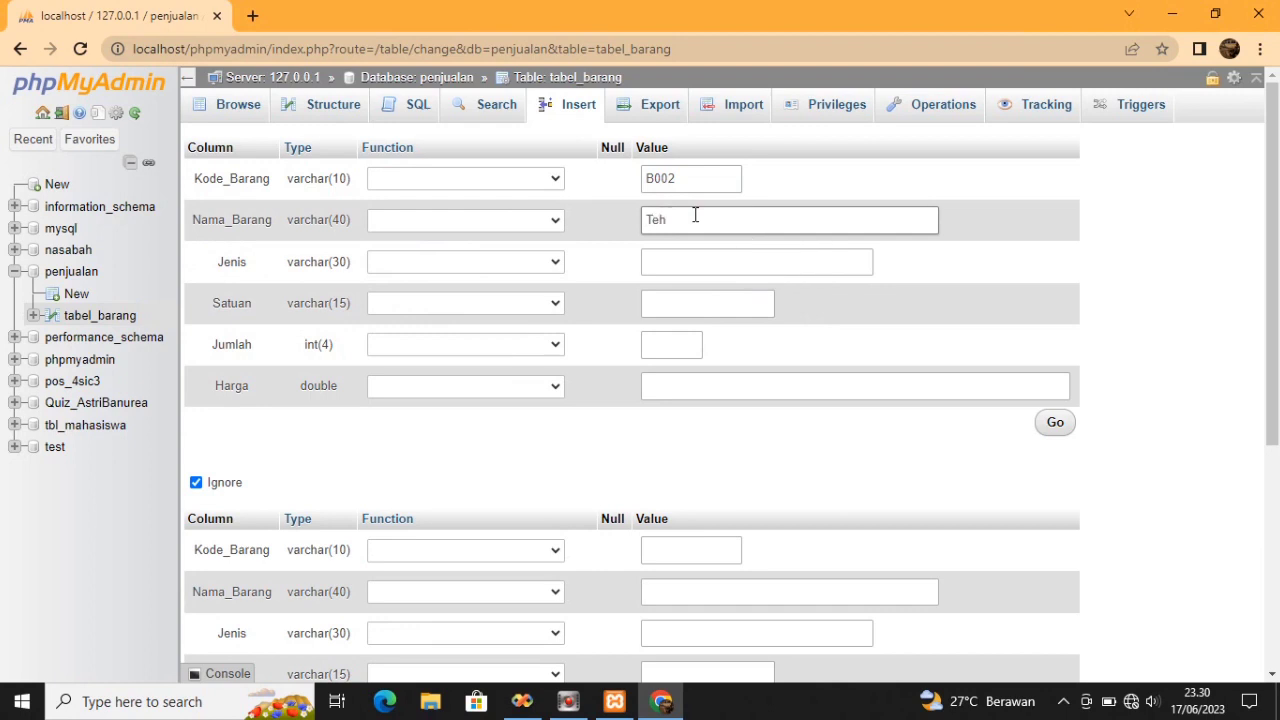
text( Boto)
key(BackSpace)
key(BackSpace)
key(BackSpace)
key(BackSpace)
text(Pucuk)
Fill in Jenis Minuman, Satuan PCS, Jumlah 12 and Harga 4000, then save the row
click(691, 257)
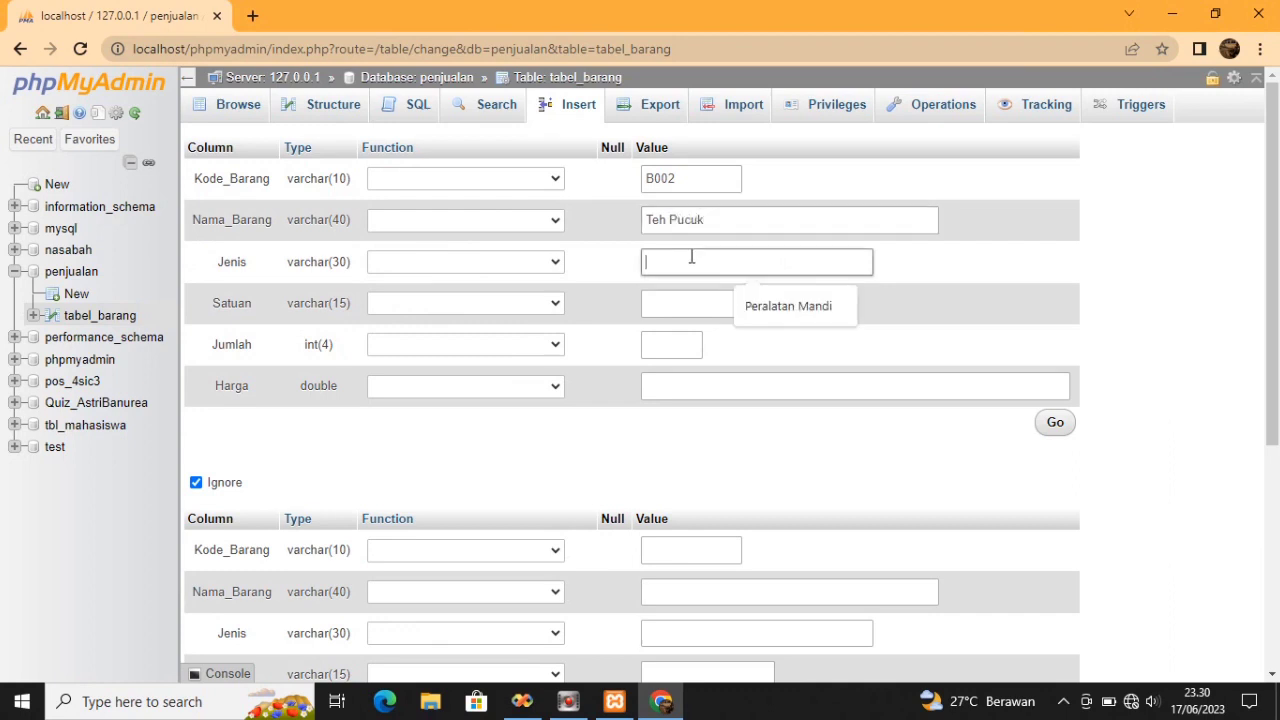
text(Minuman)
click(687, 300)
click(687, 303)
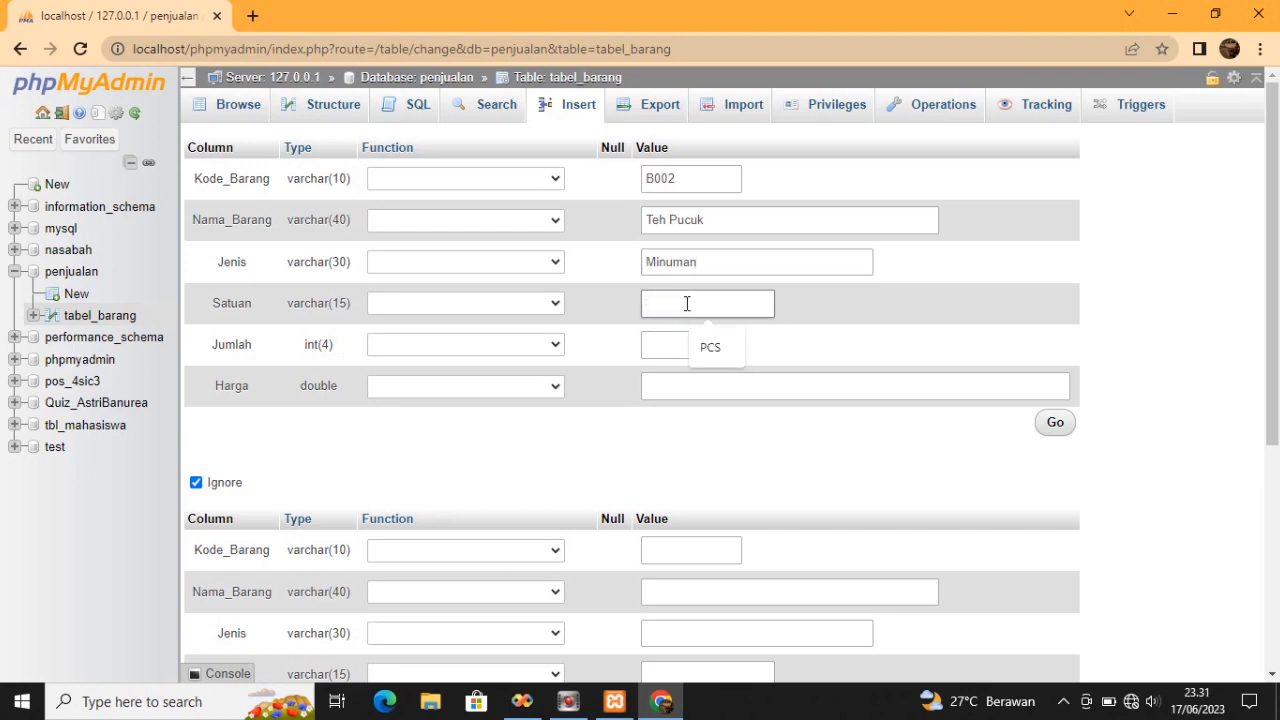
click(712, 348)
click(697, 344)
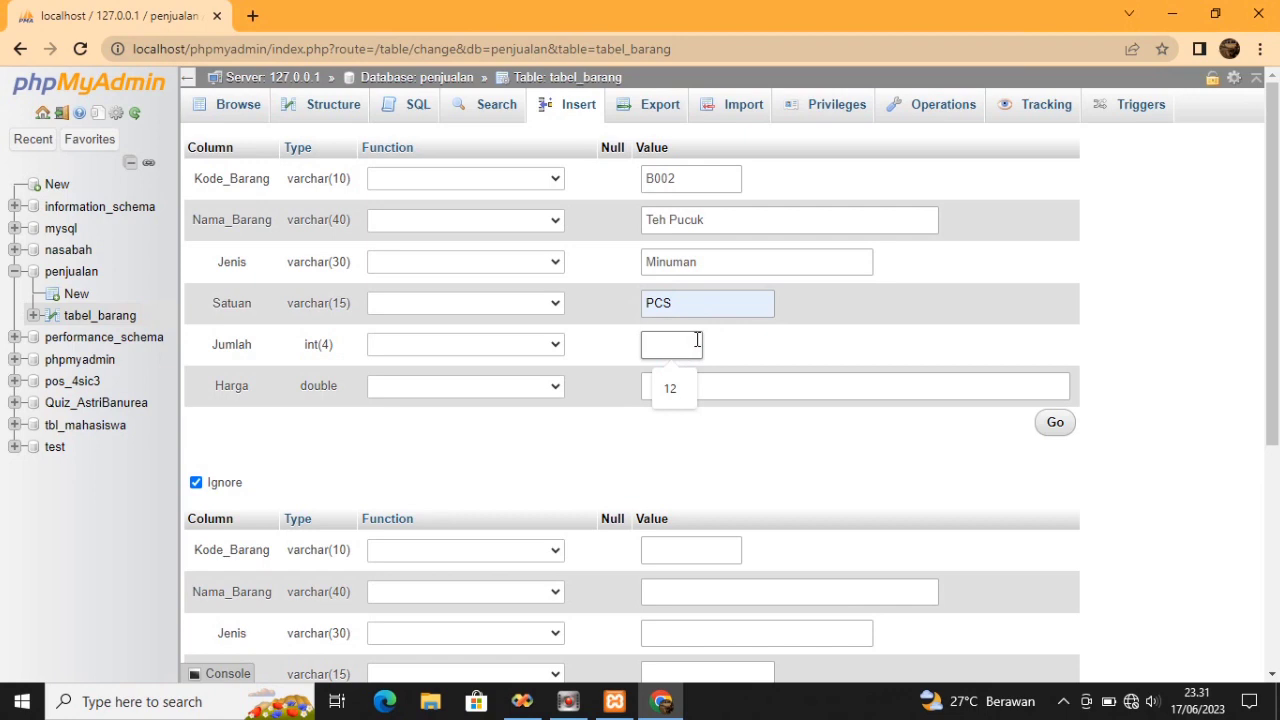
text(1)
click(714, 383)
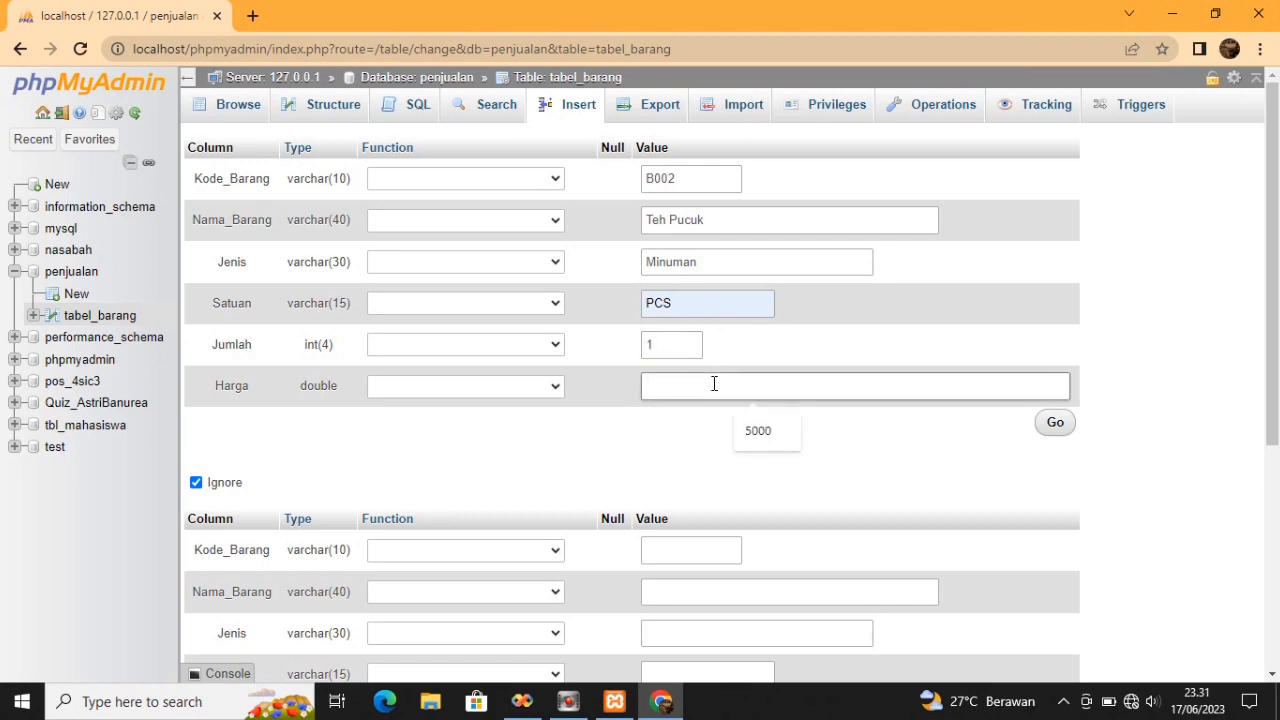
text(4000)
click(675, 343)
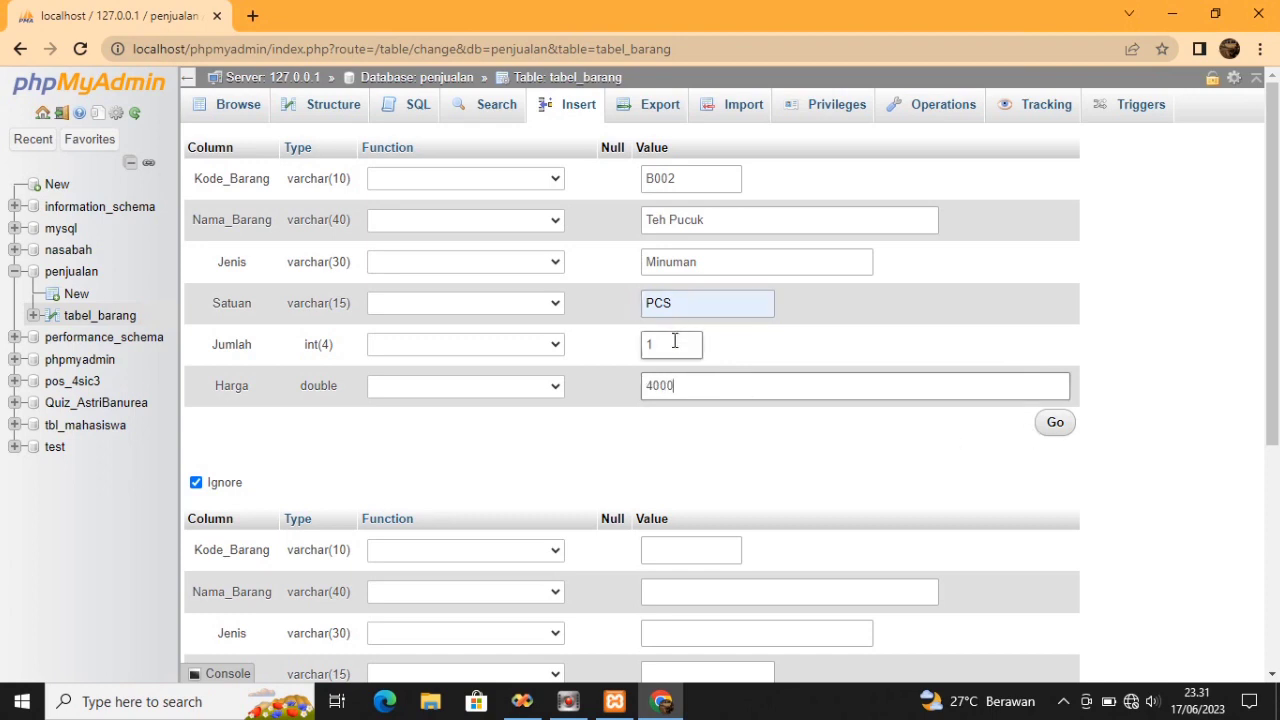
text(2)
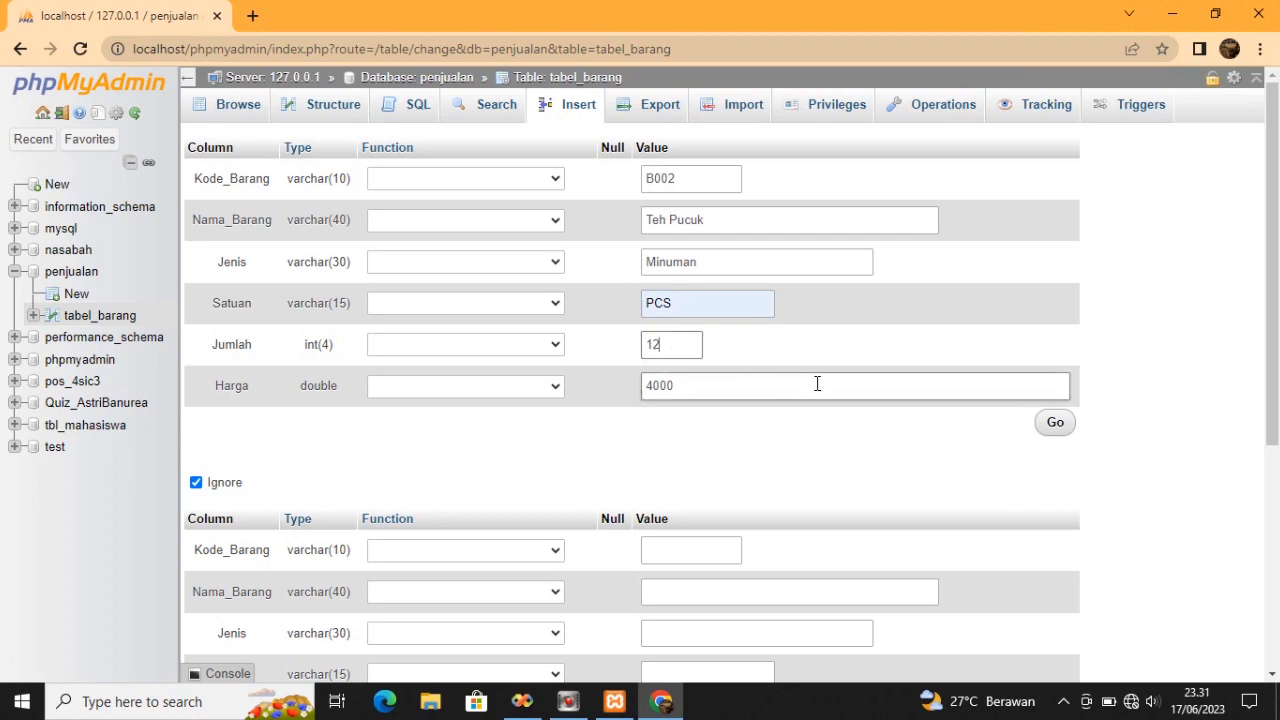
click(1046, 428)
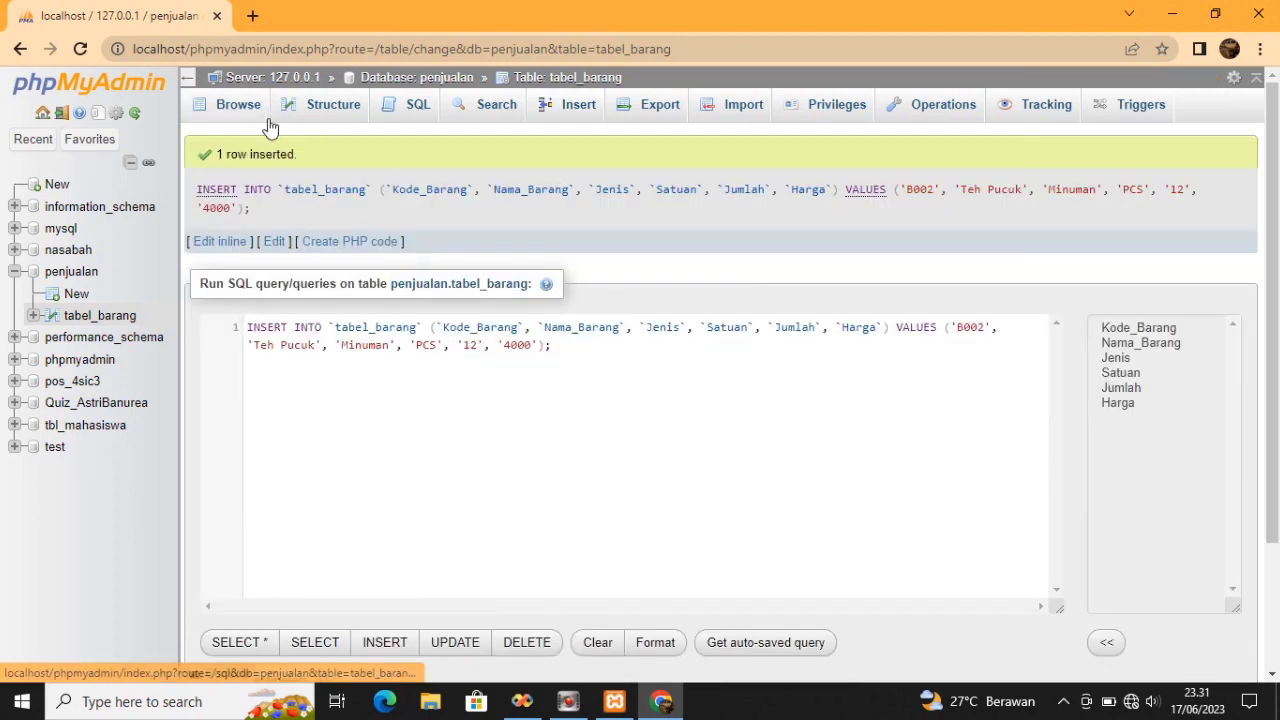
Browse tabel_barang to check both rows, then start a new table in penjualan
click(253, 106)
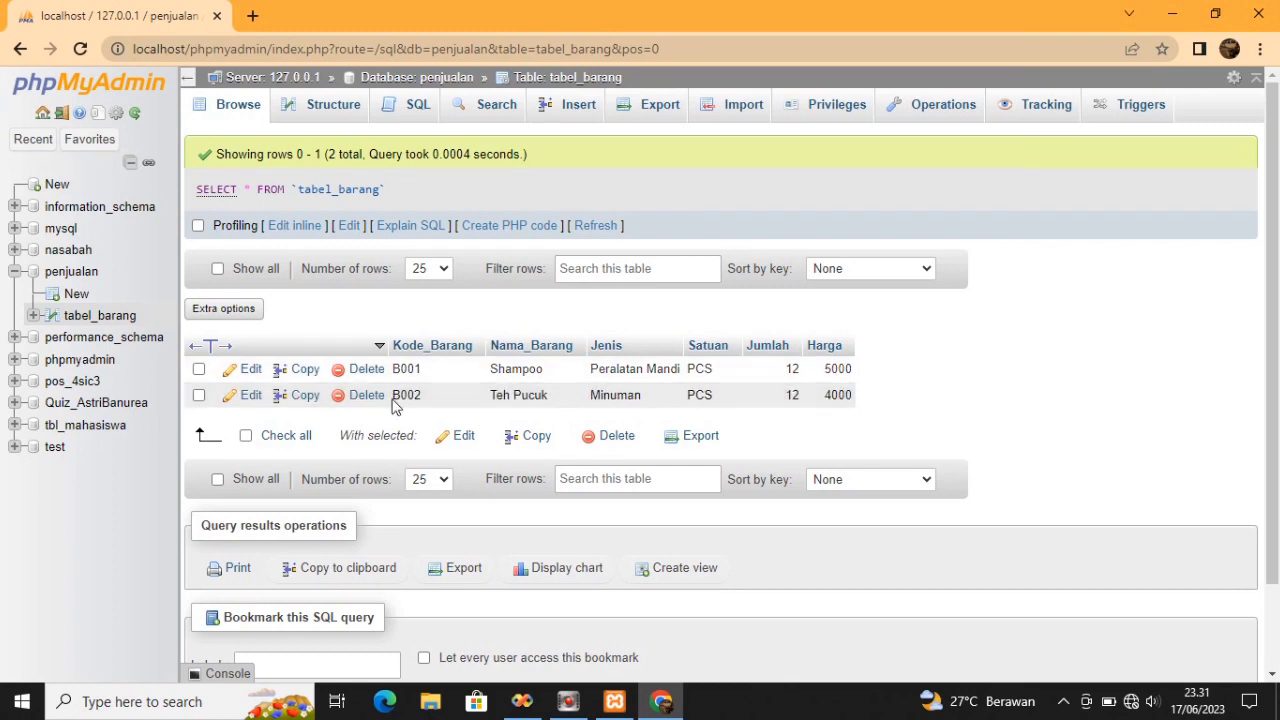
click(76, 295)
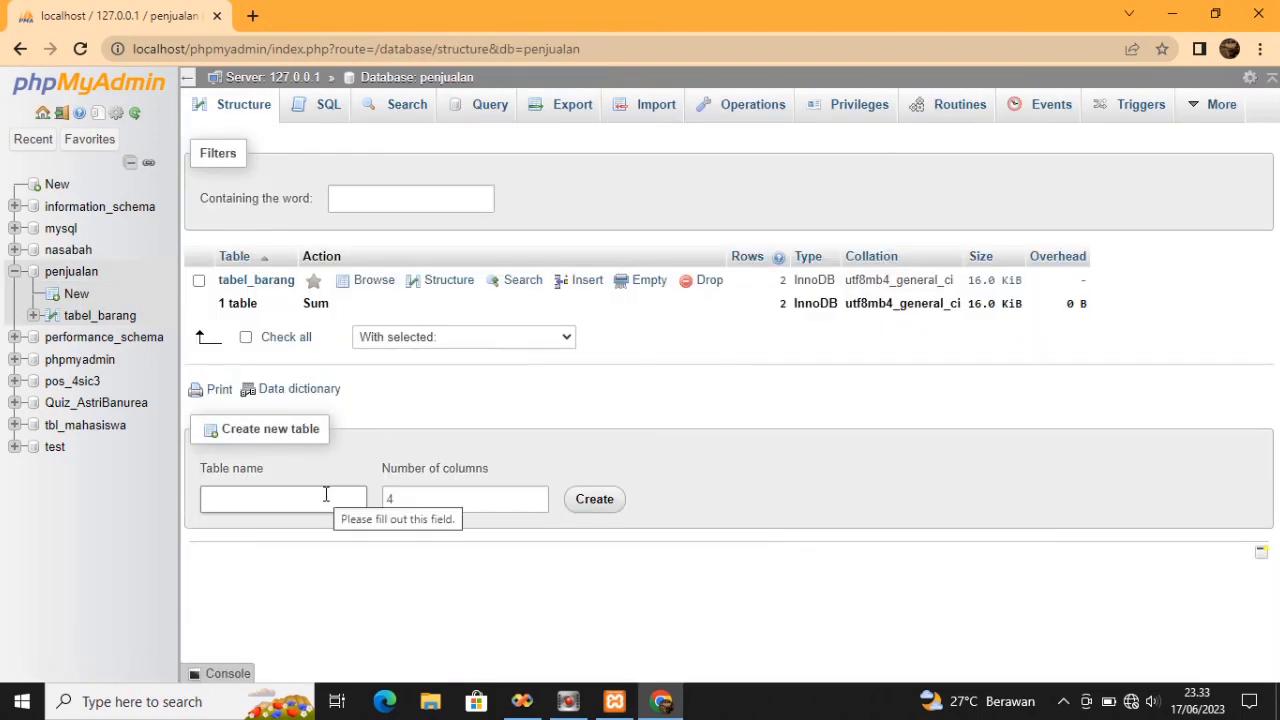
Create a new table named Tabel_Customer in penjualan
click(323, 494)
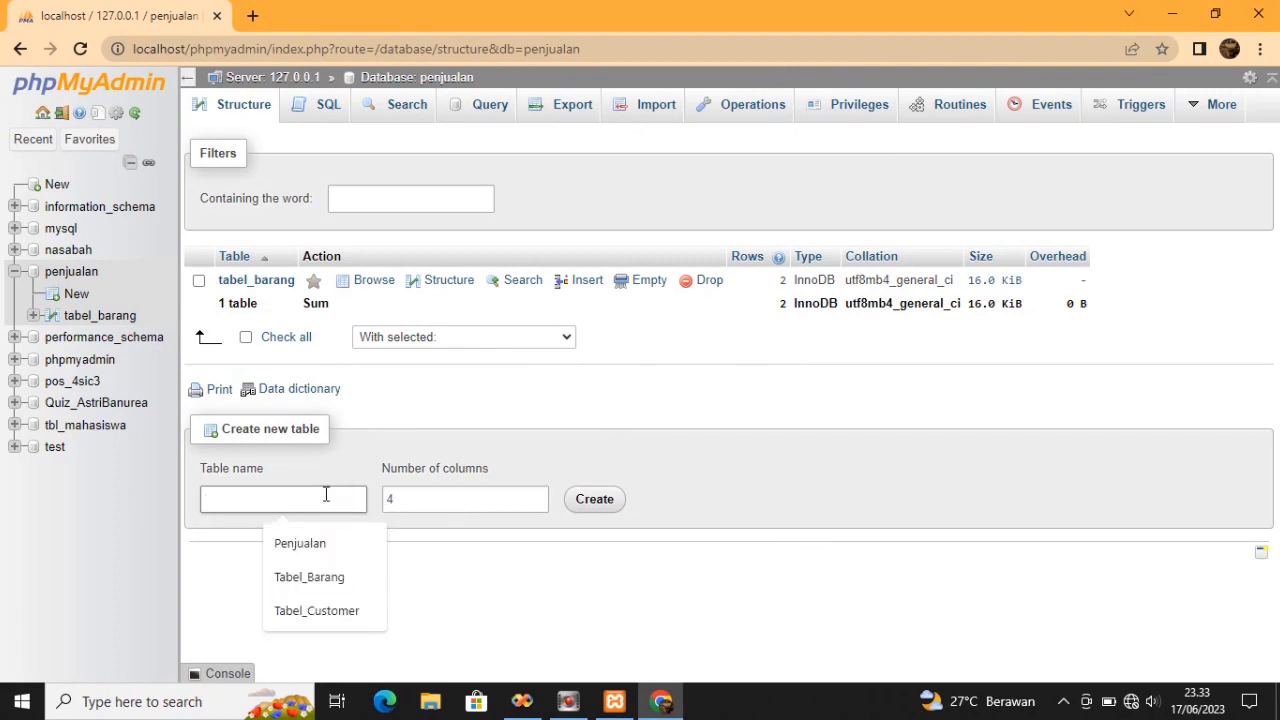
click(330, 611)
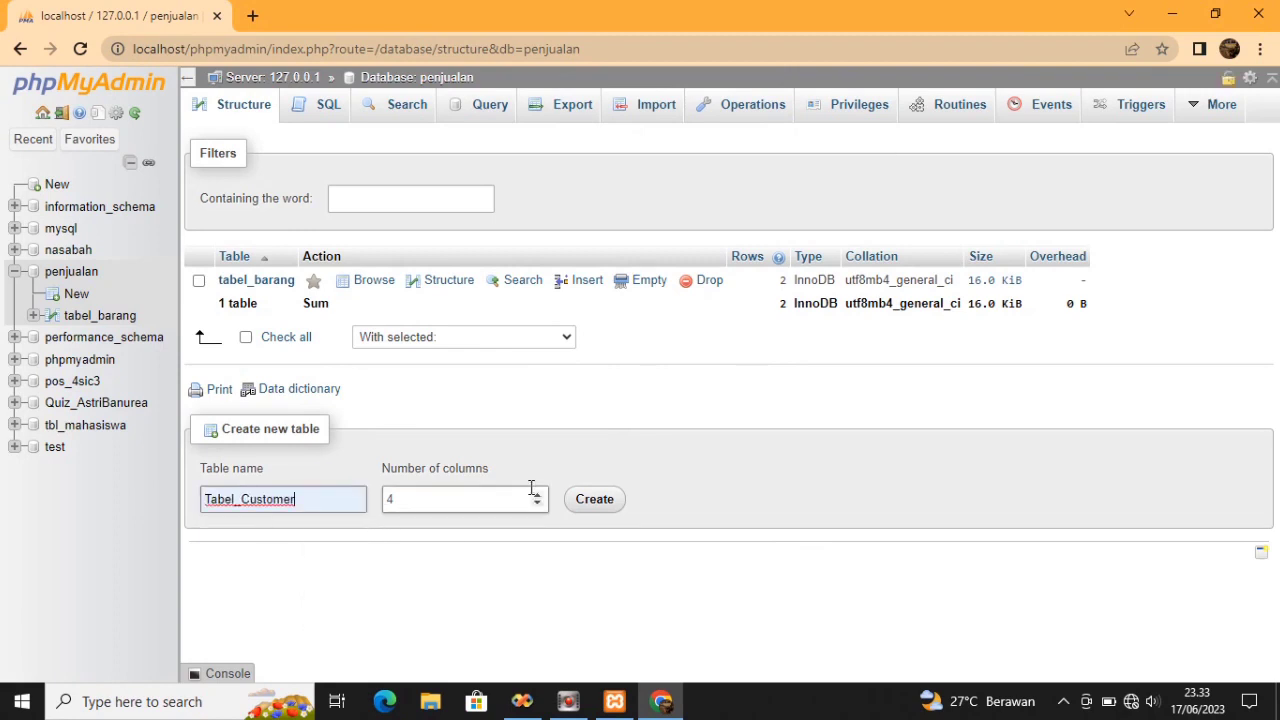
click(594, 500)
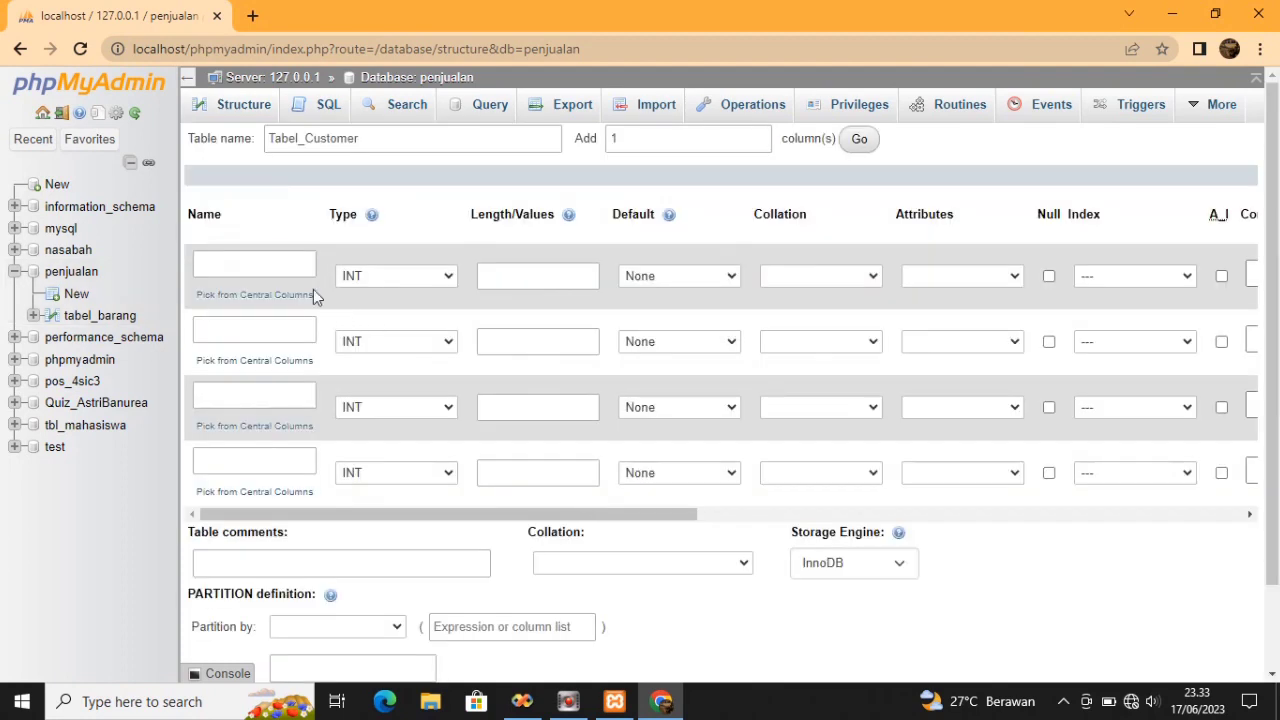
Name the four columns ID_Customer, Nama_Customer, Alamat and No_Hanphone
click(289, 268)
text(ID_Customer)
click(294, 333)
text(Nam)
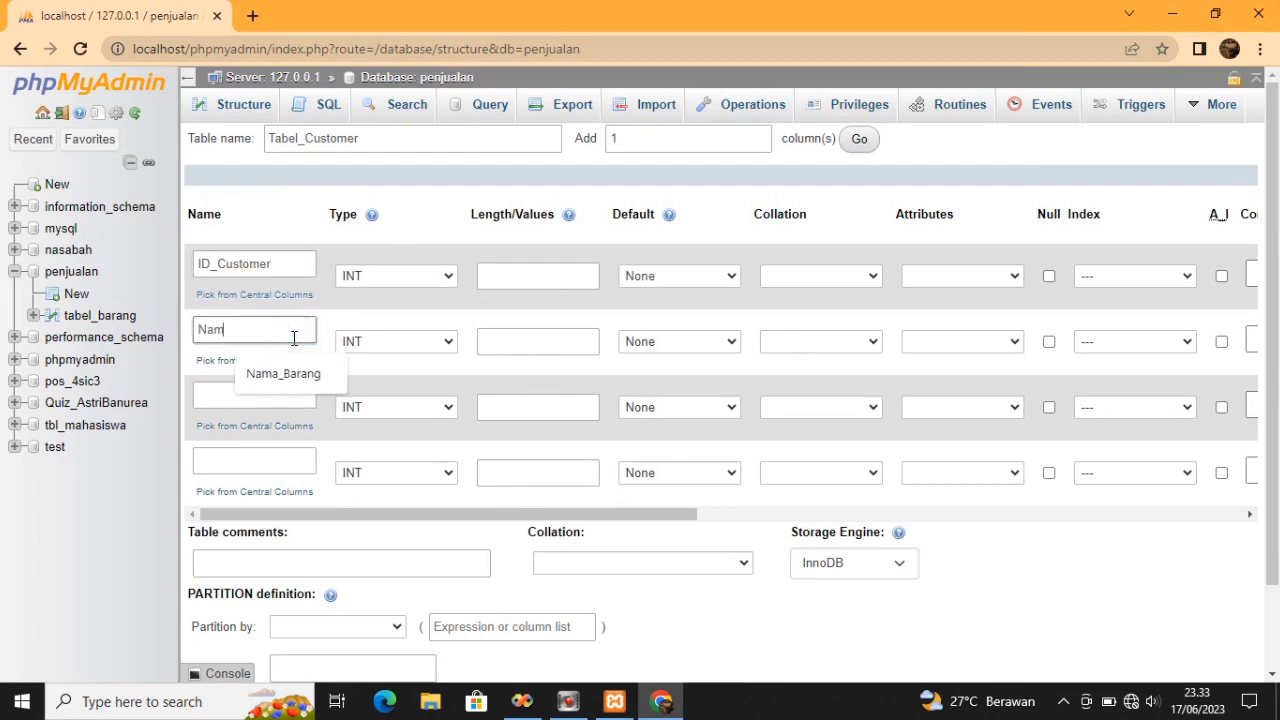
text(a_Cu)
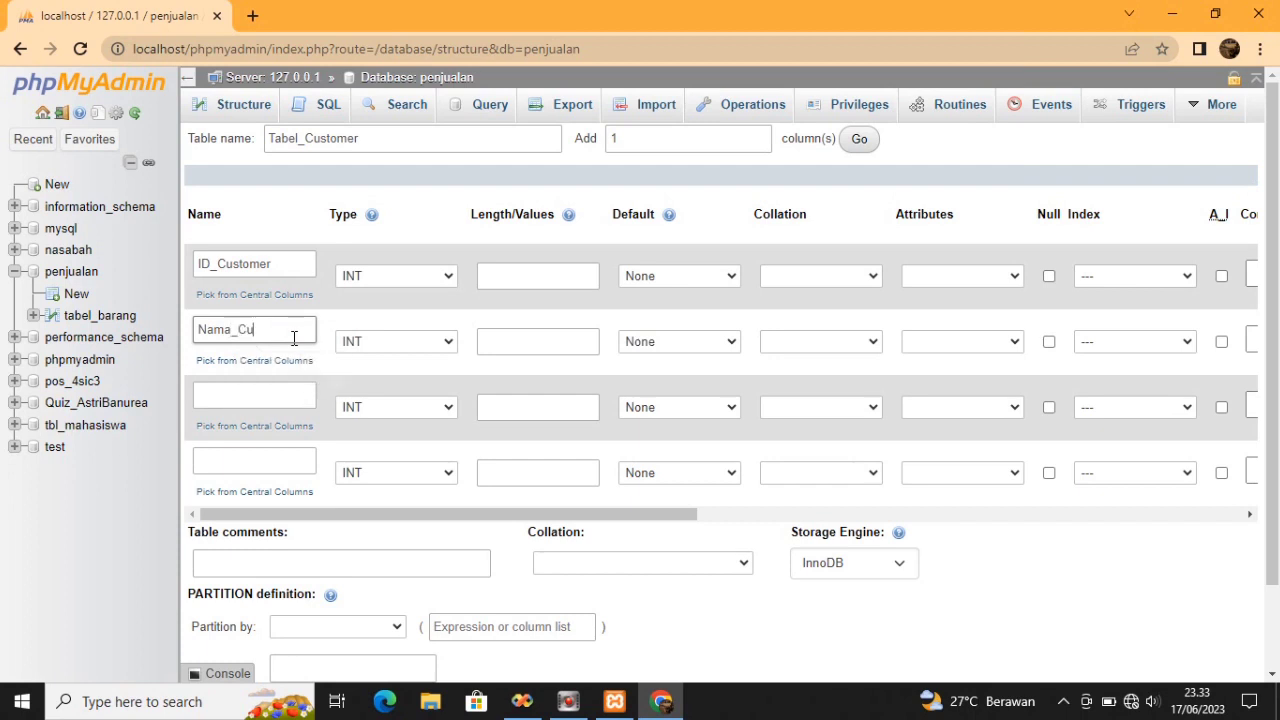
text(stomer)
click(285, 397)
text(A)
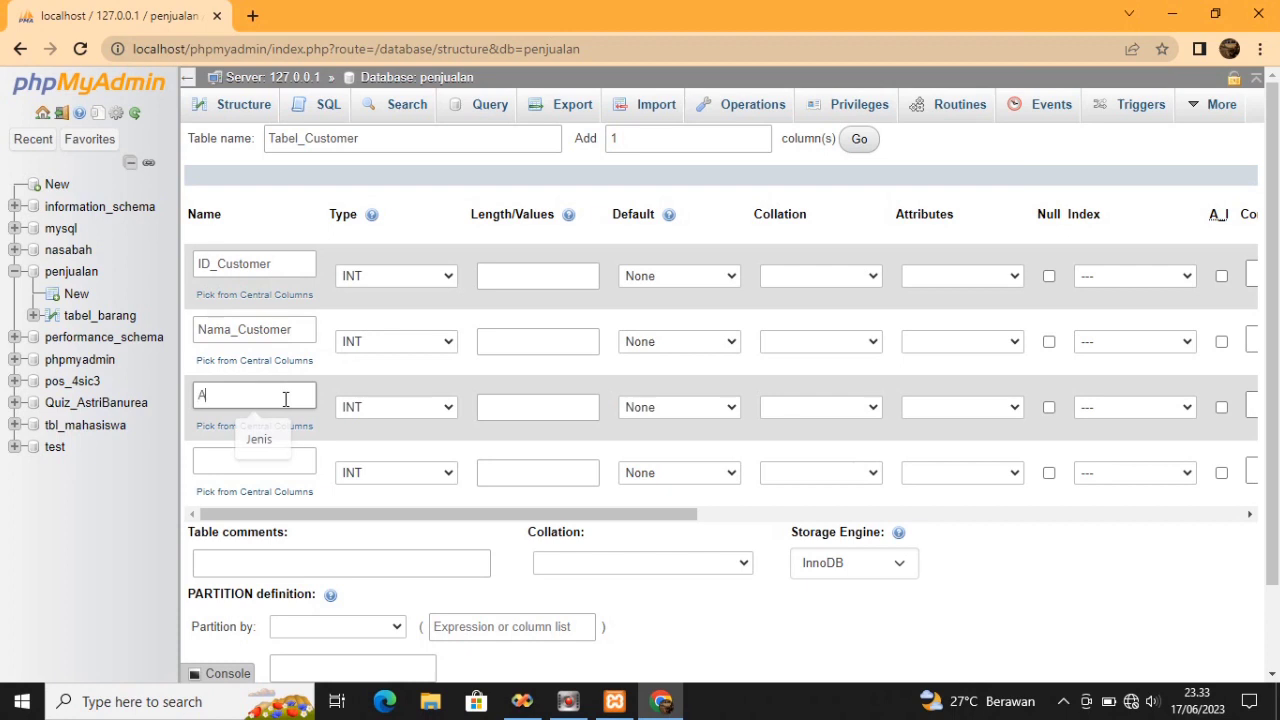
text(lamat)
click(290, 454)
text(No)
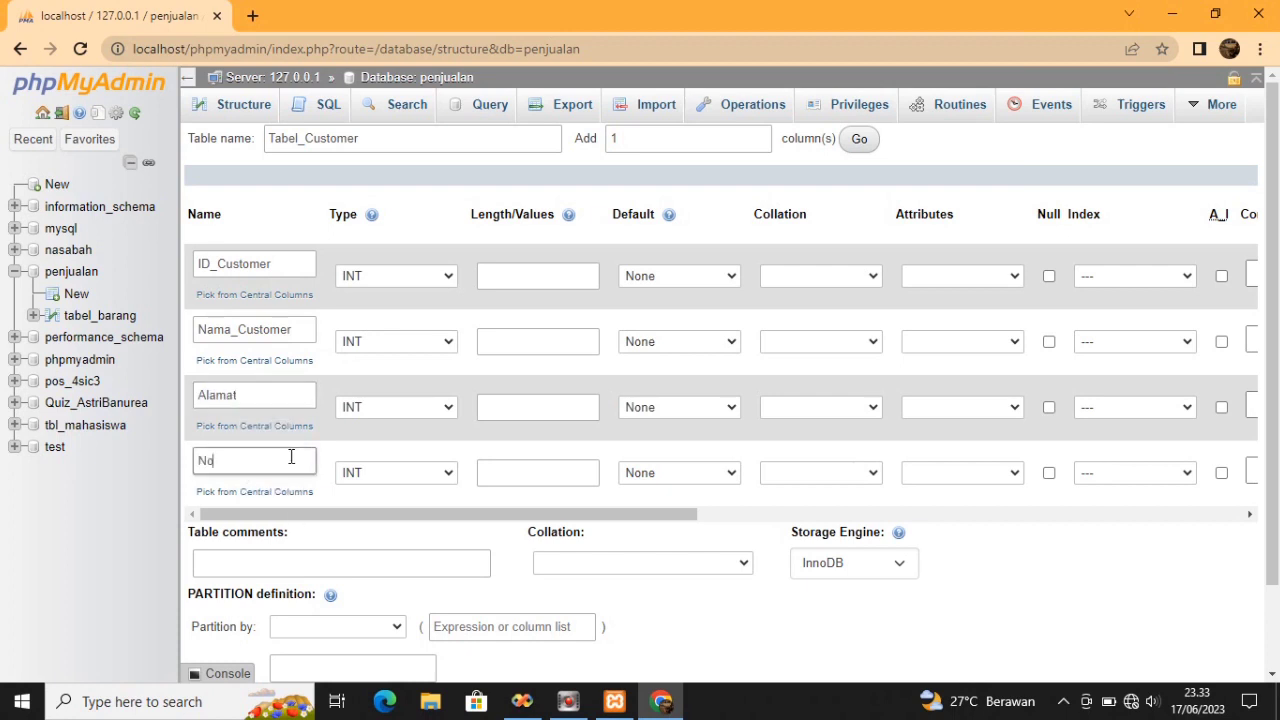
text(Anphone)
click(237, 461)
key(BackSpace)
text(a)
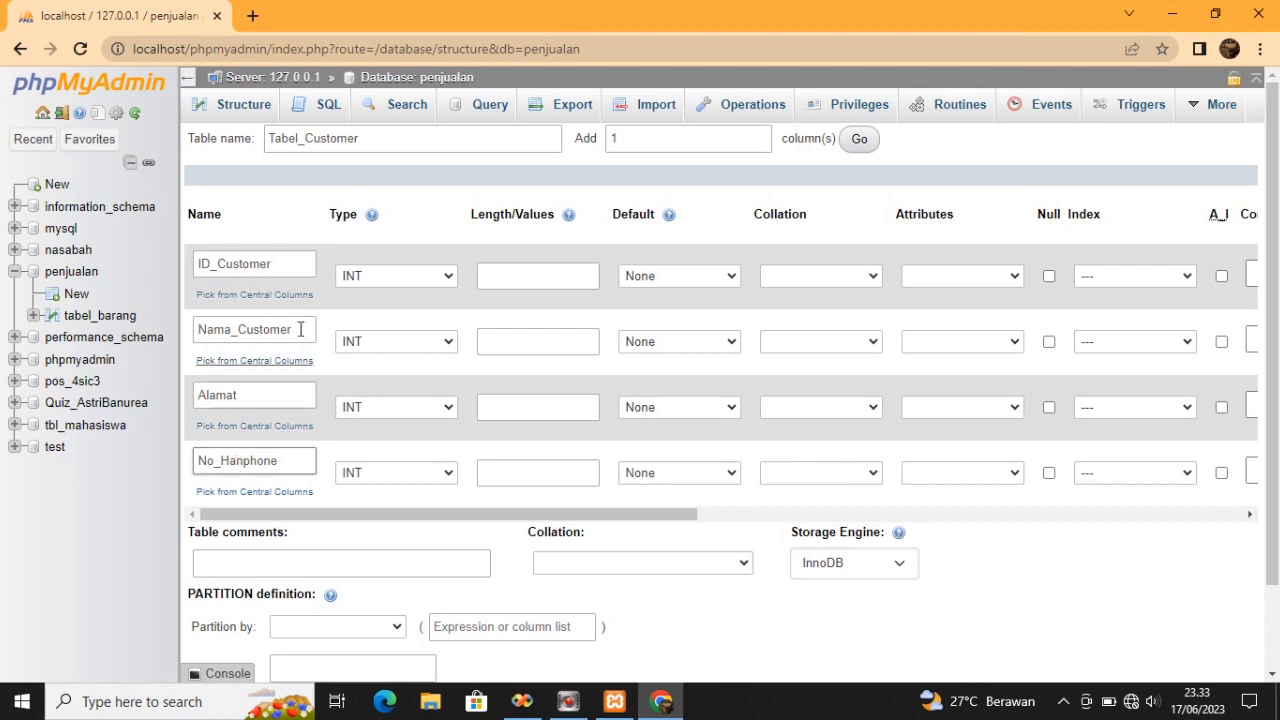
Set the column types: ID_Customer, Nama_Customer and No_Hanphone VARCHAR, Alamat TEXT
click(399, 281)
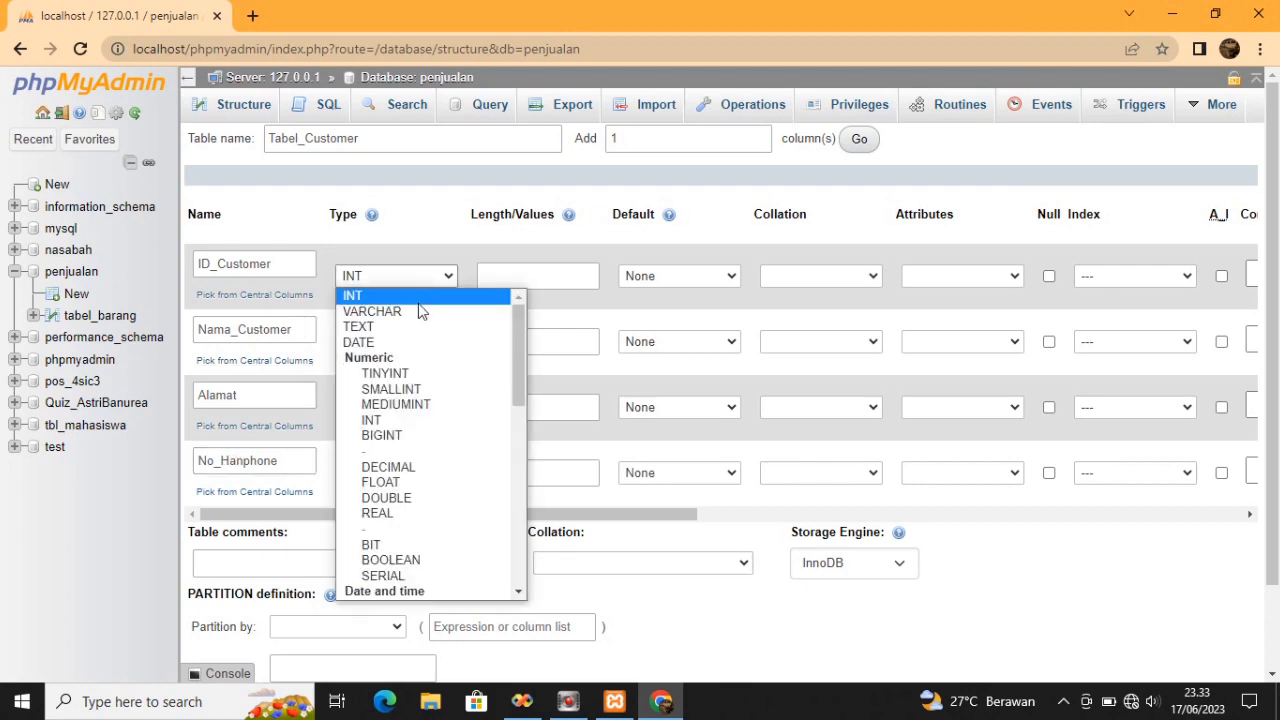
click(420, 312)
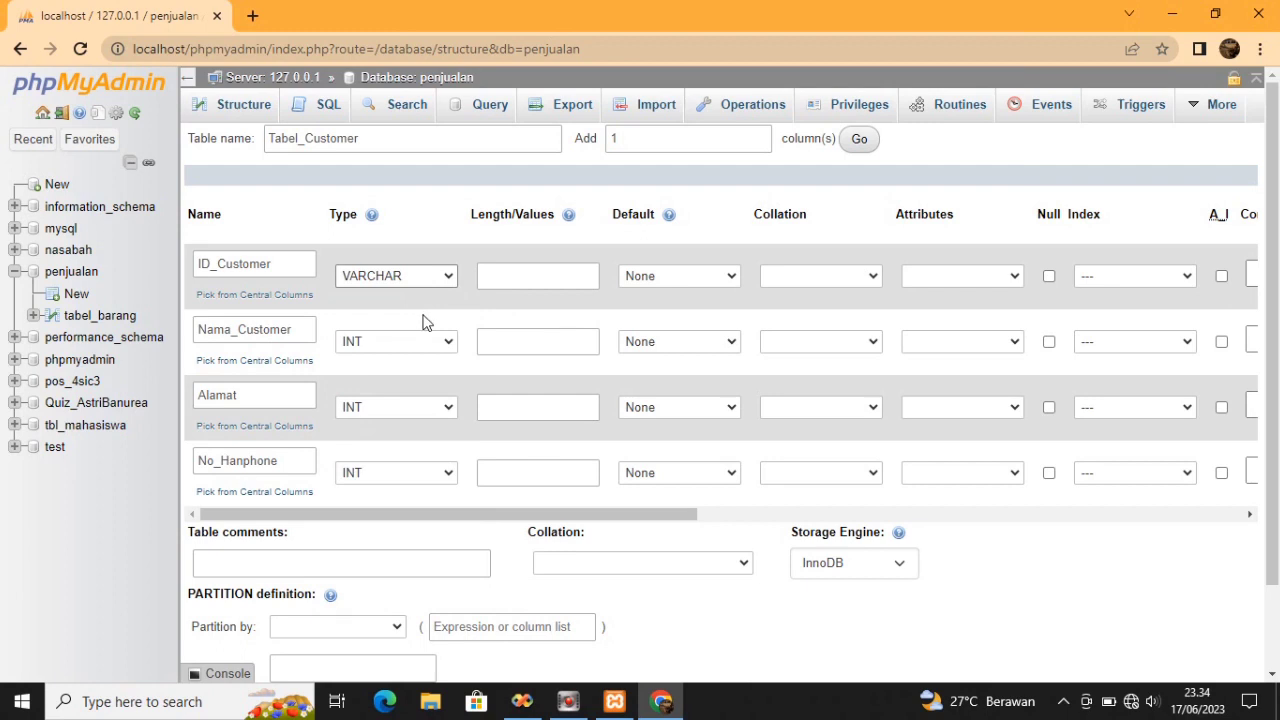
click(446, 341)
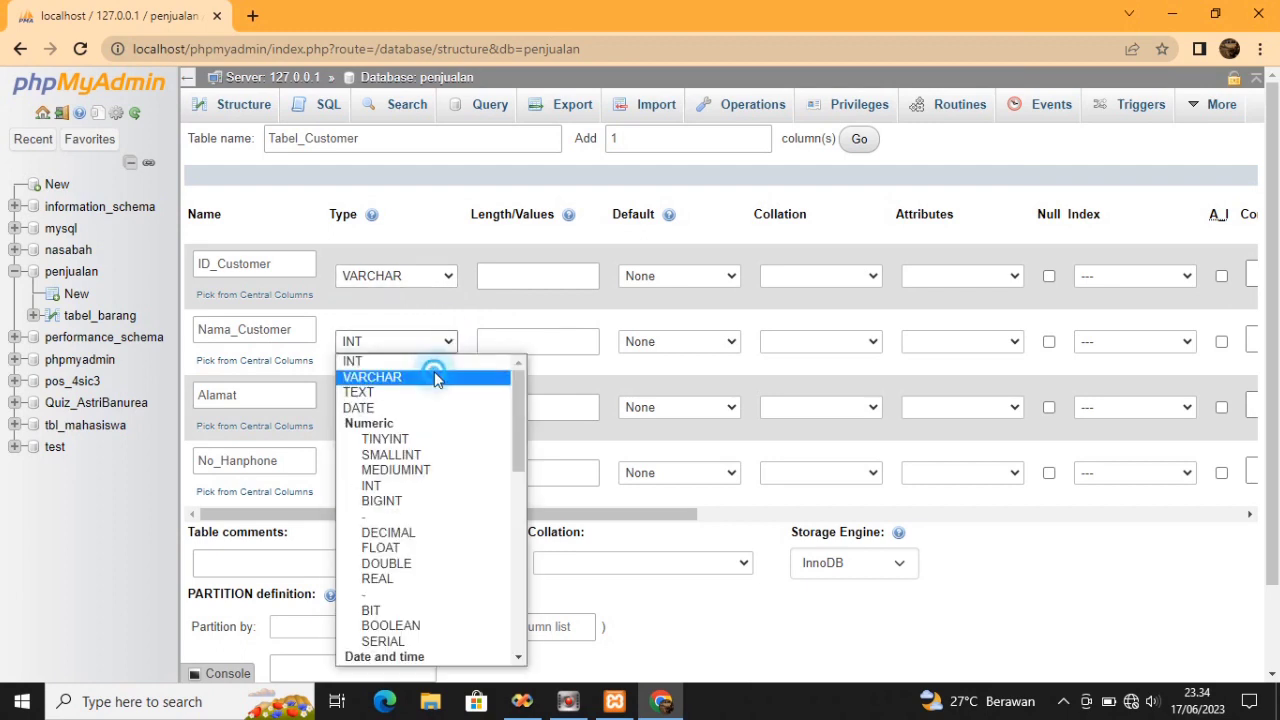
click(431, 372)
click(446, 406)
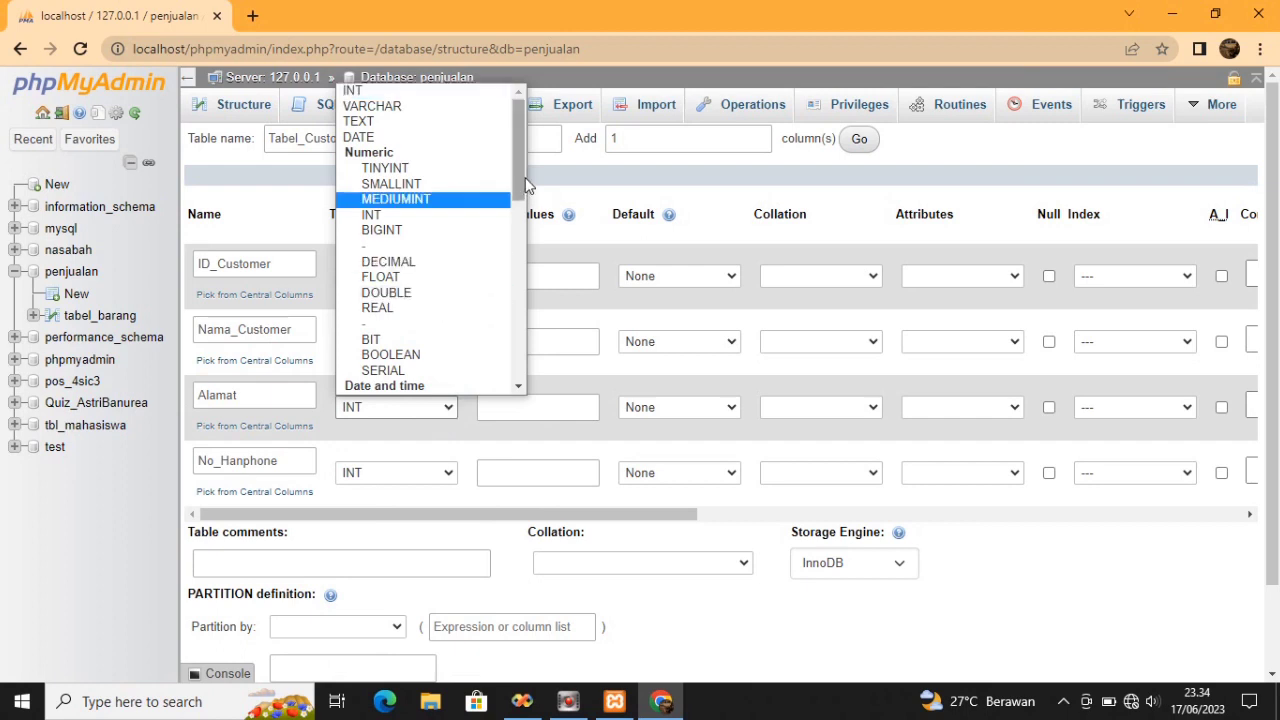
click(419, 121)
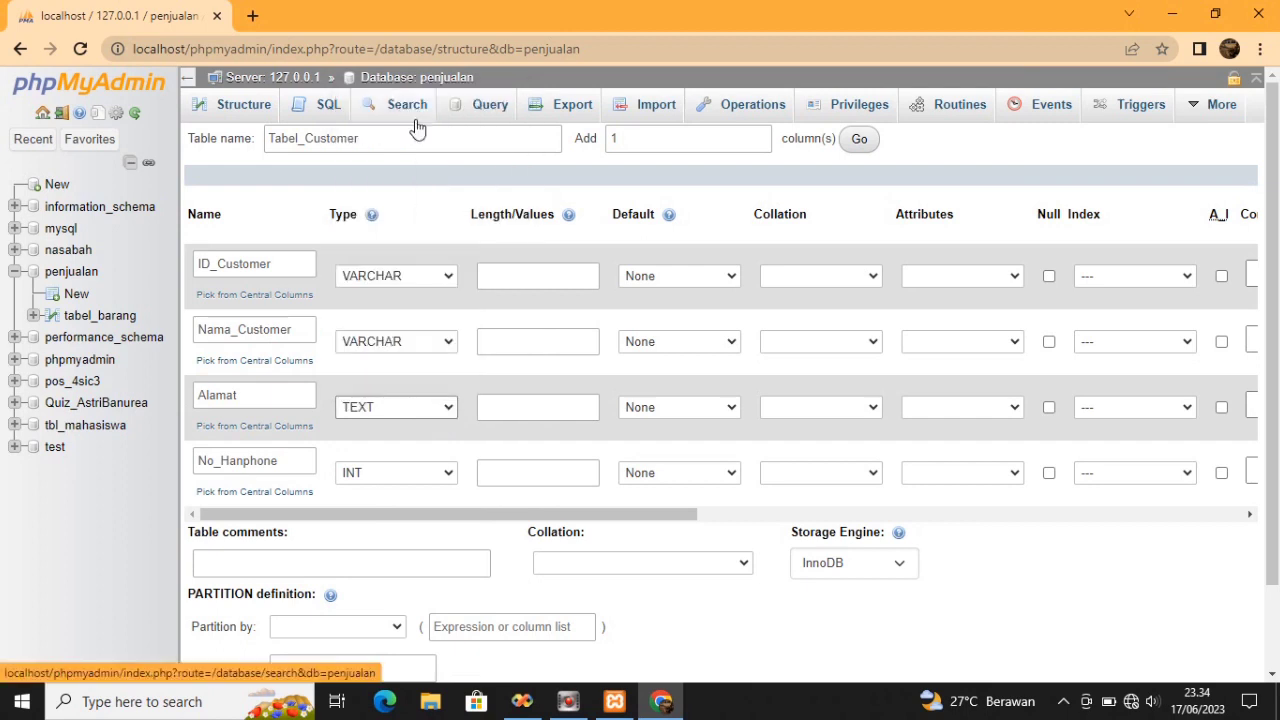
click(421, 472)
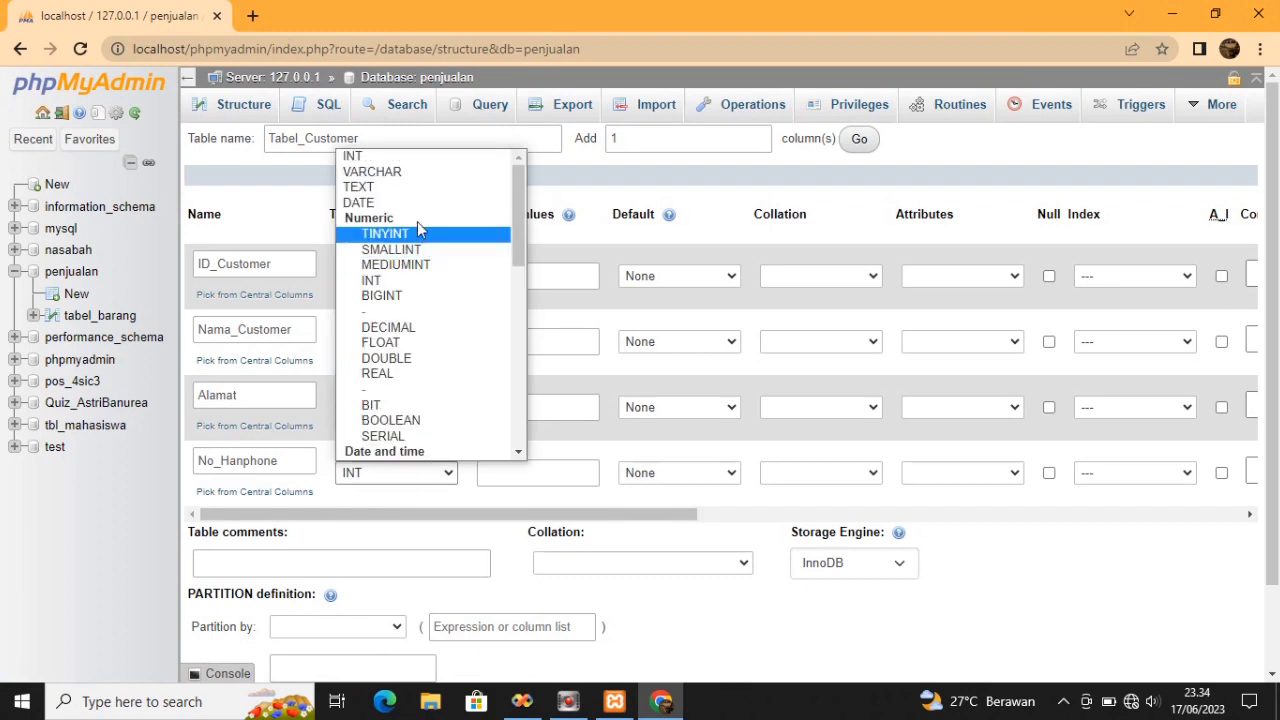
click(378, 172)
Set lengths 10 for ID_Customer, 40 for Nama_Customer and 12 for No_Hanphone
click(537, 277)
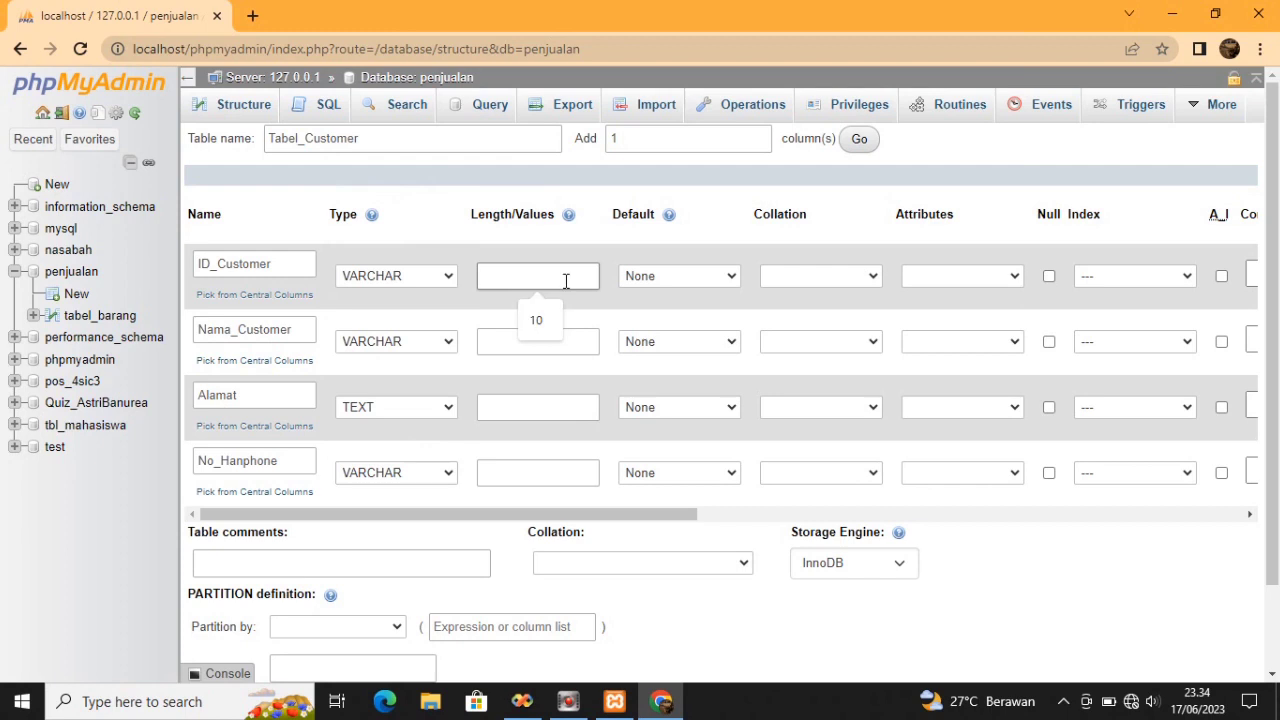
click(555, 316)
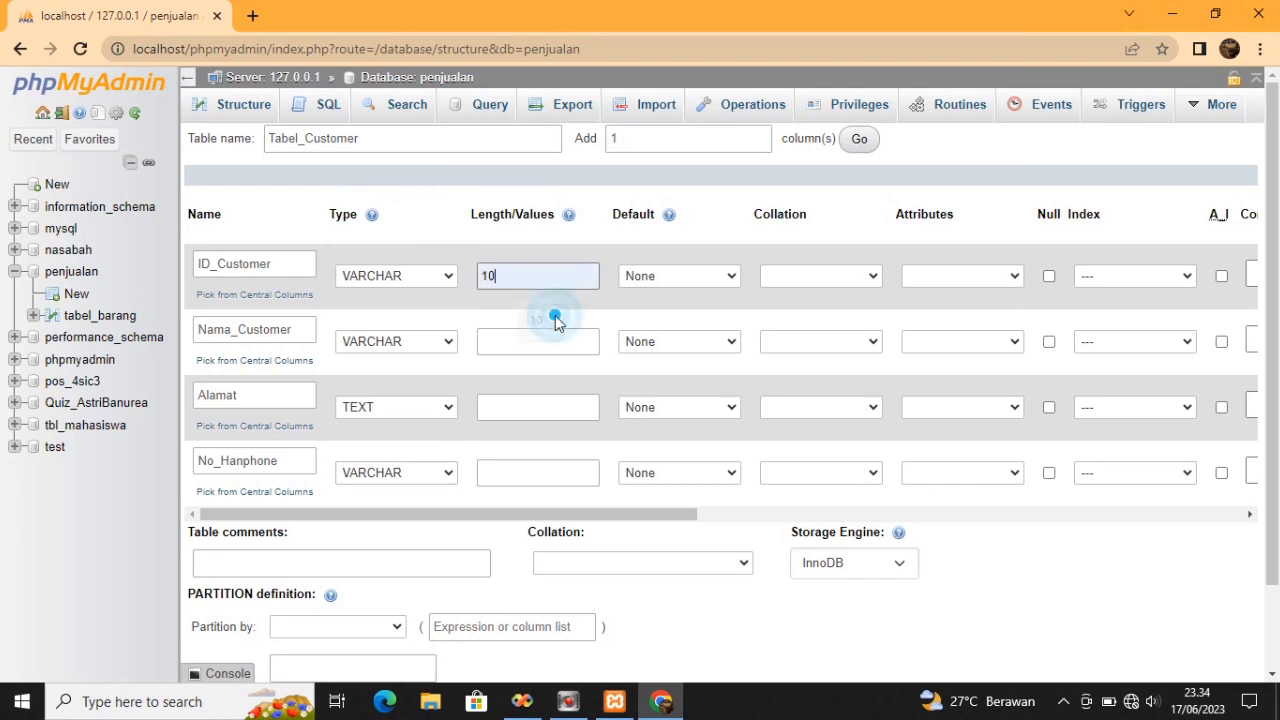
click(545, 338)
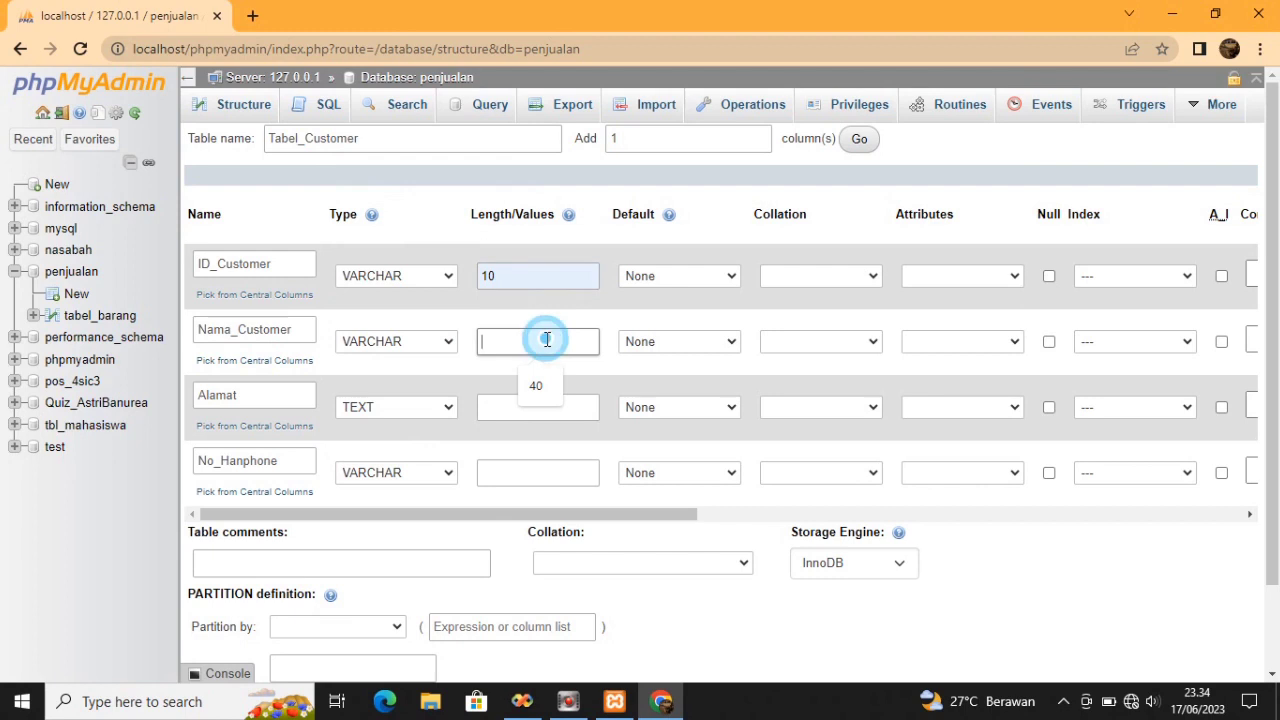
click(542, 378)
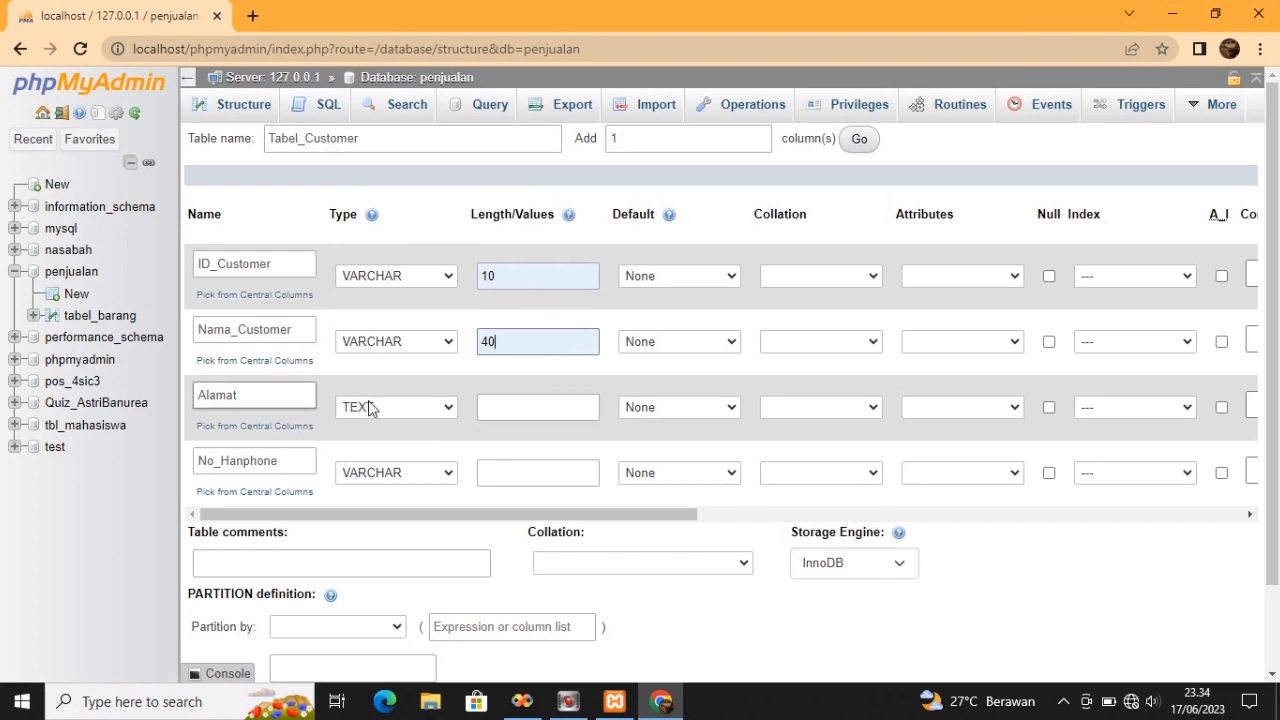
click(512, 470)
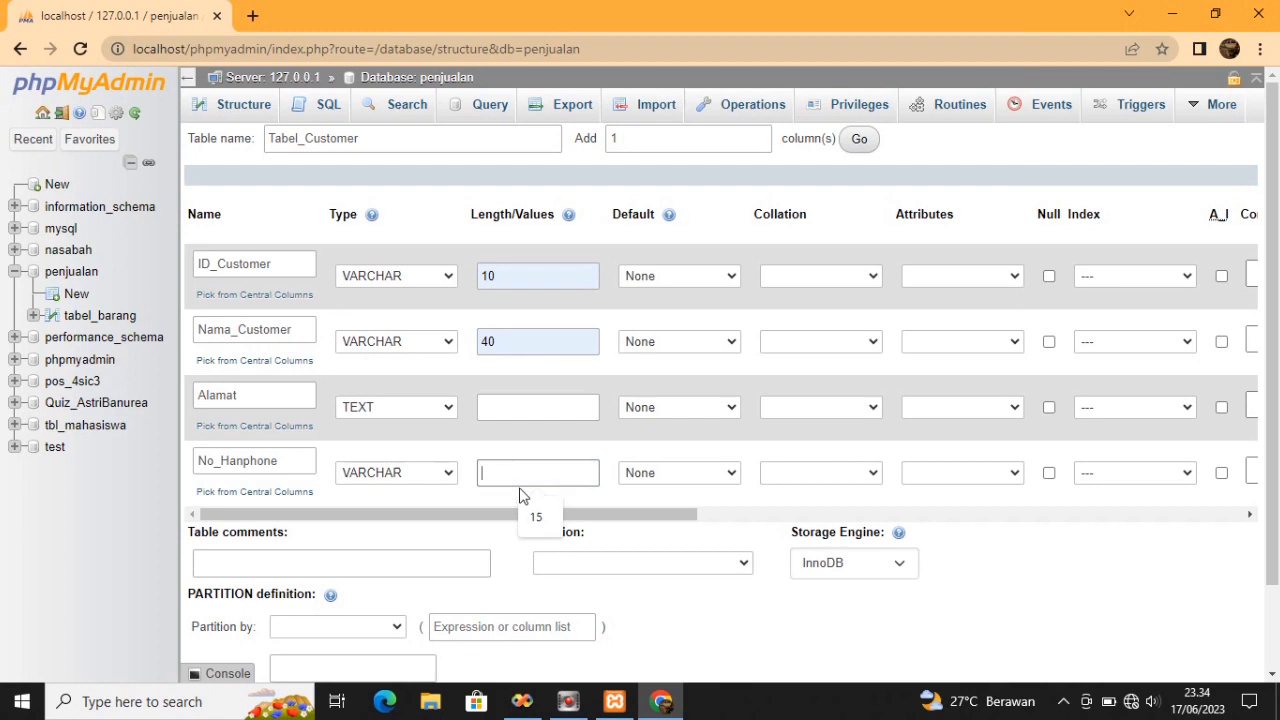
text(12)
Make ID_Customer the PRIMARY key and save the Tabel_Customer structure
click(1188, 283)
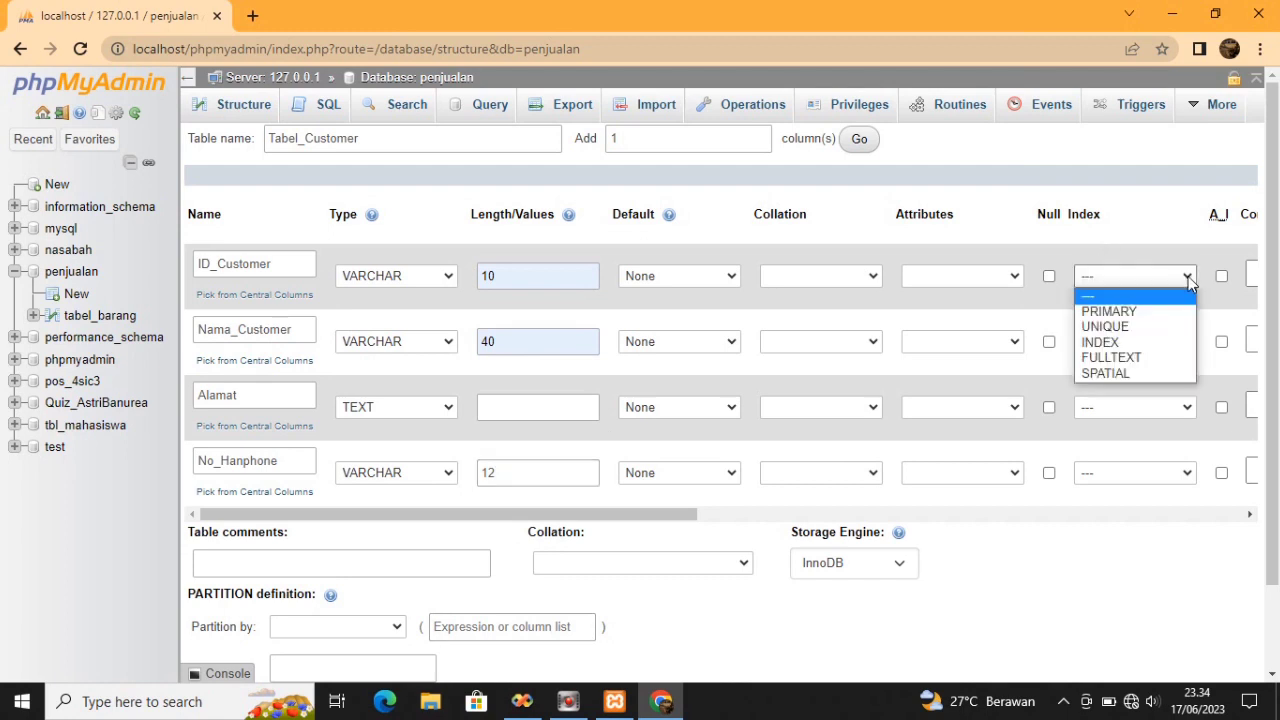
click(1162, 313)
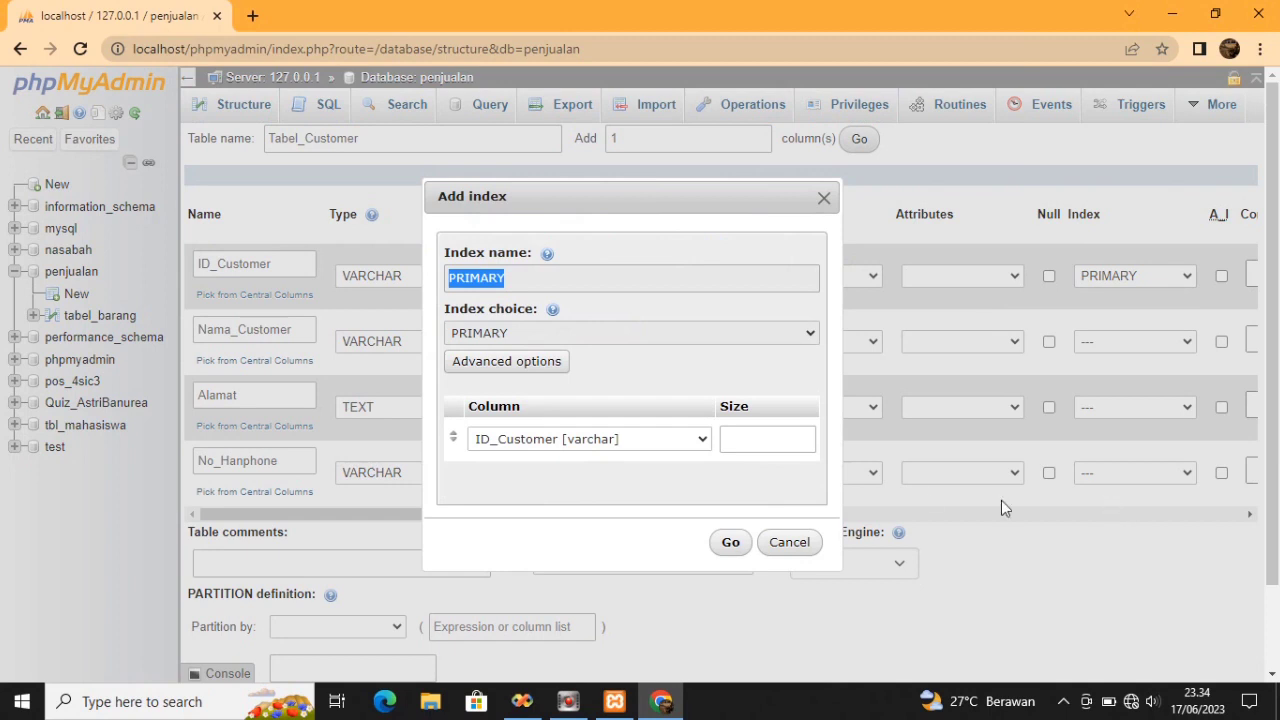
click(731, 542)
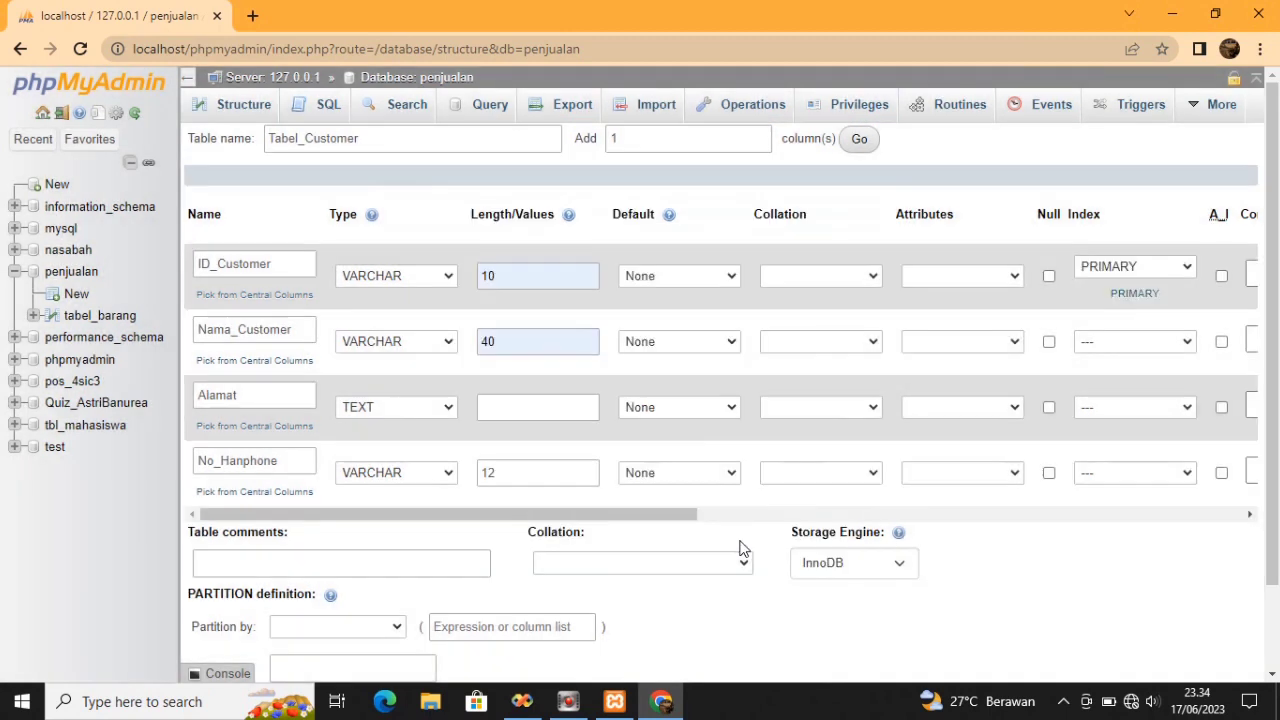
scroll(1275, 320, down, 1)
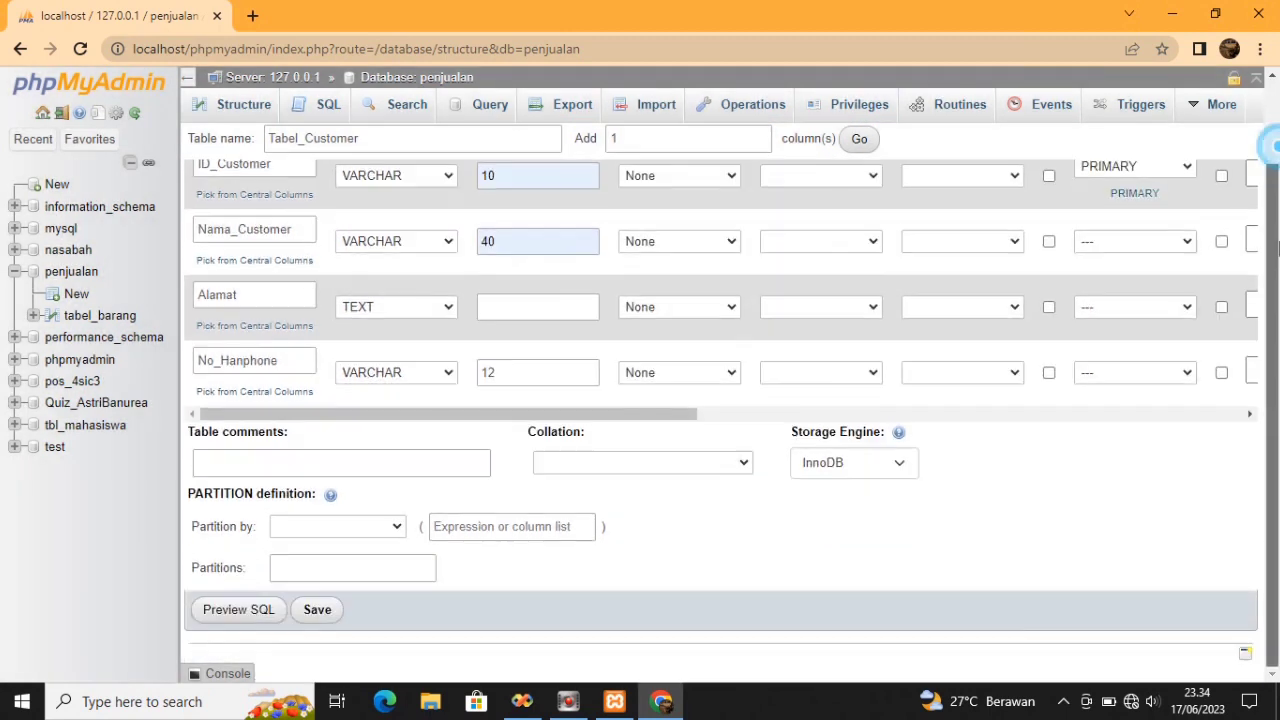
click(318, 610)
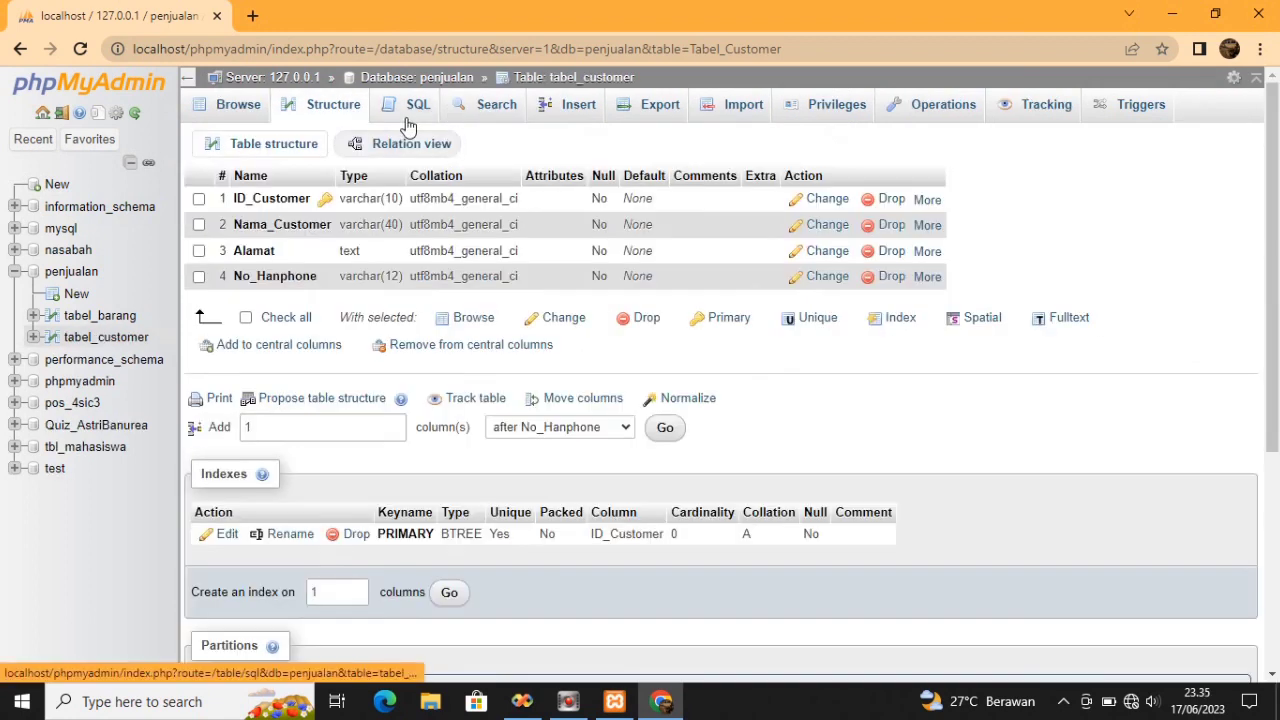
In a new tabel_customer row, enter the customer ID and the customer's name
click(577, 107)
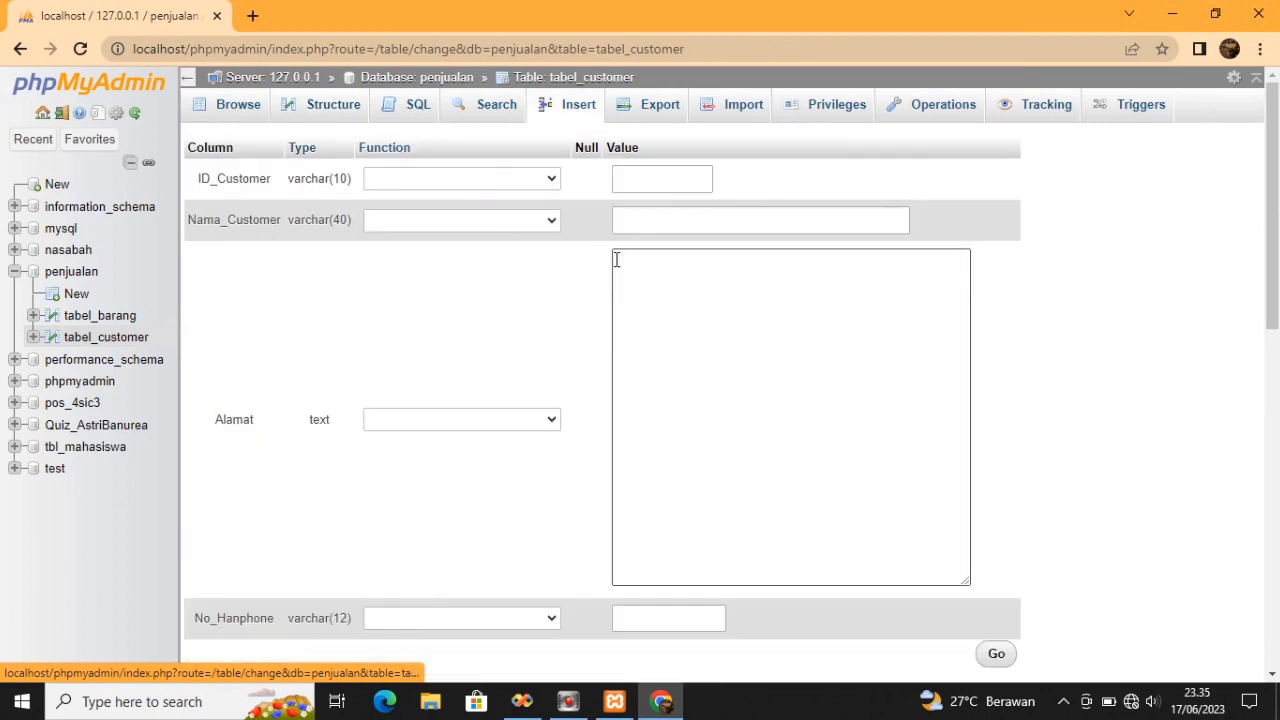
click(634, 183)
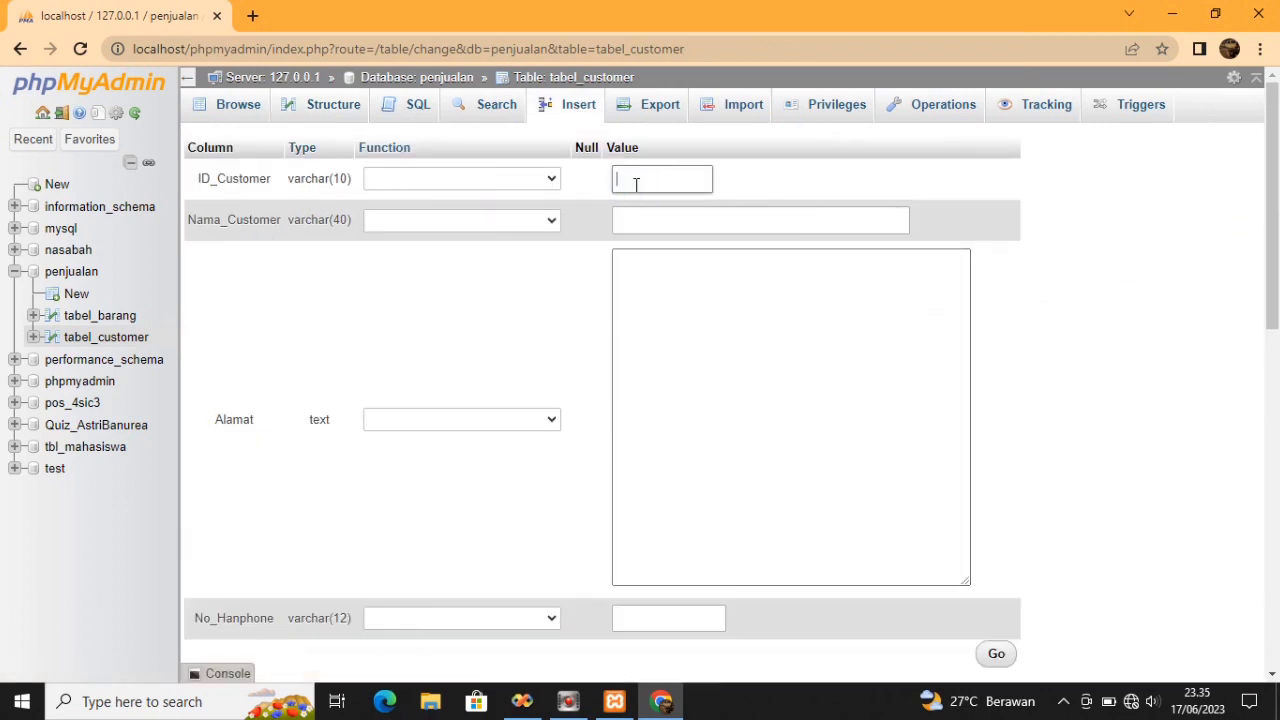
text(Co)
key(BackSpace)
text(001)
click(652, 219)
click(652, 222)
text(Astri)
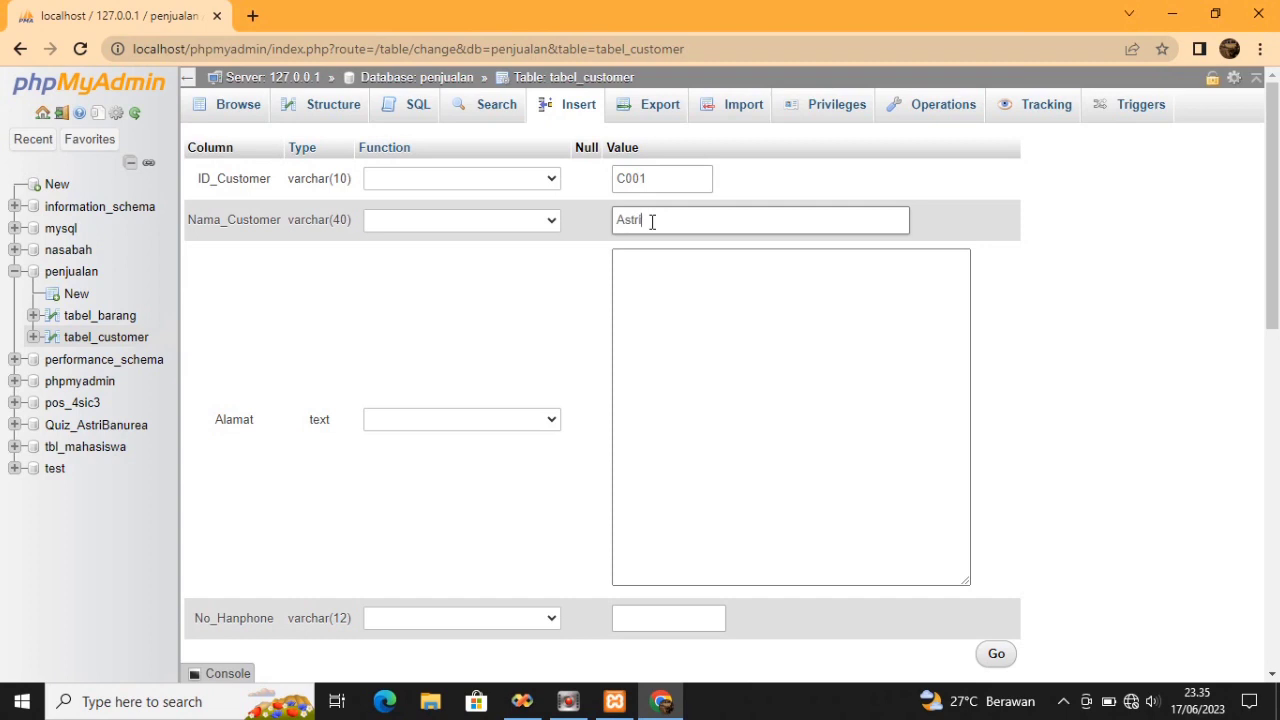
Enter the customer's two-line street address and phone number
click(662, 264)
key(Return)
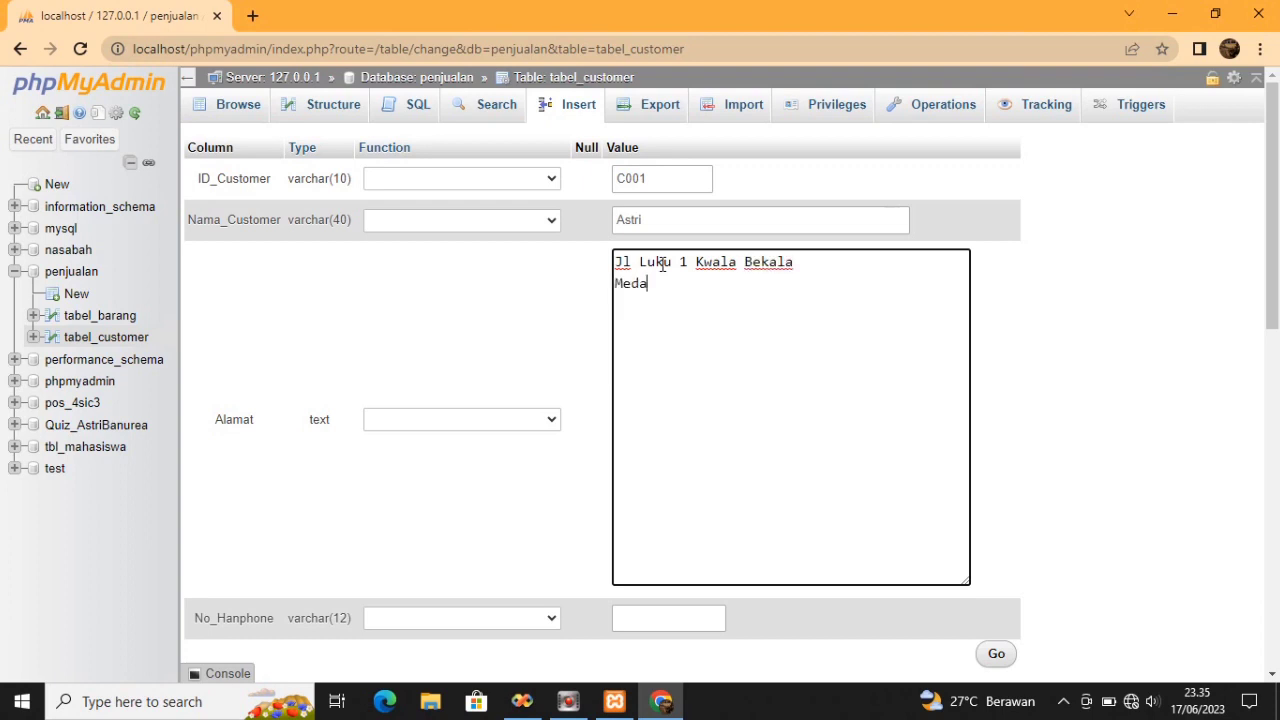
click(528, 419)
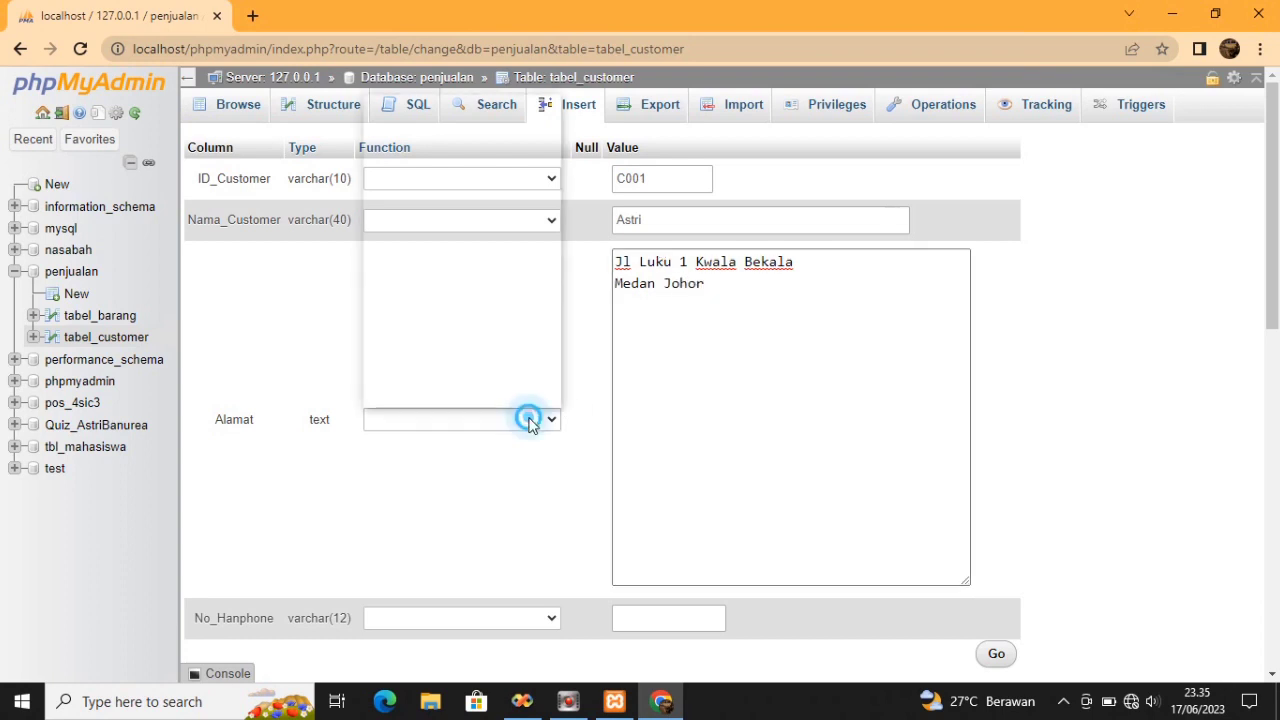
click(703, 375)
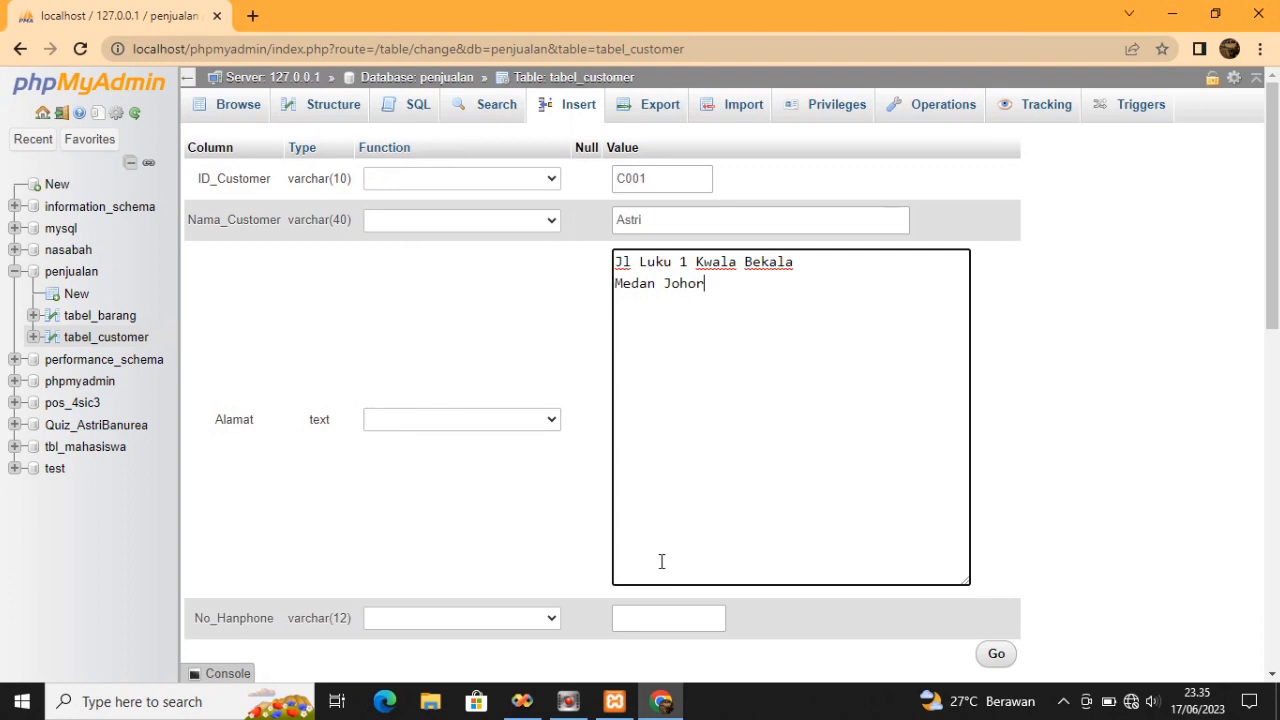
click(656, 615)
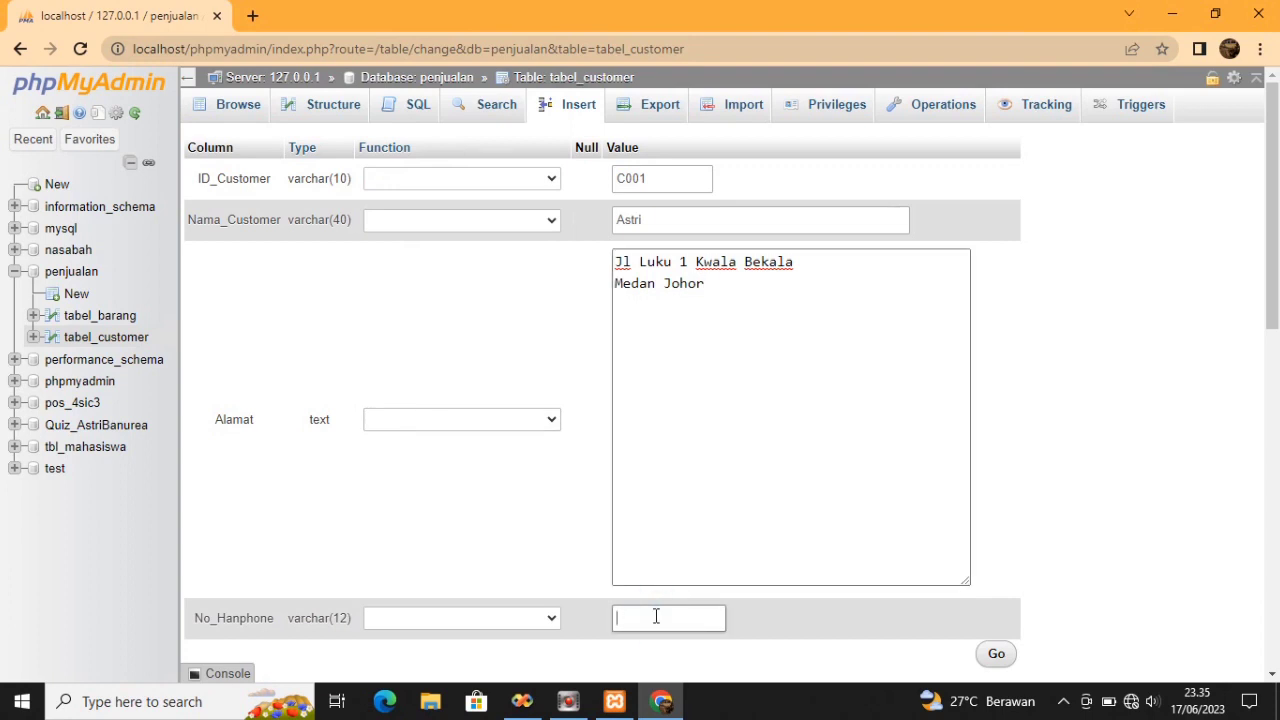
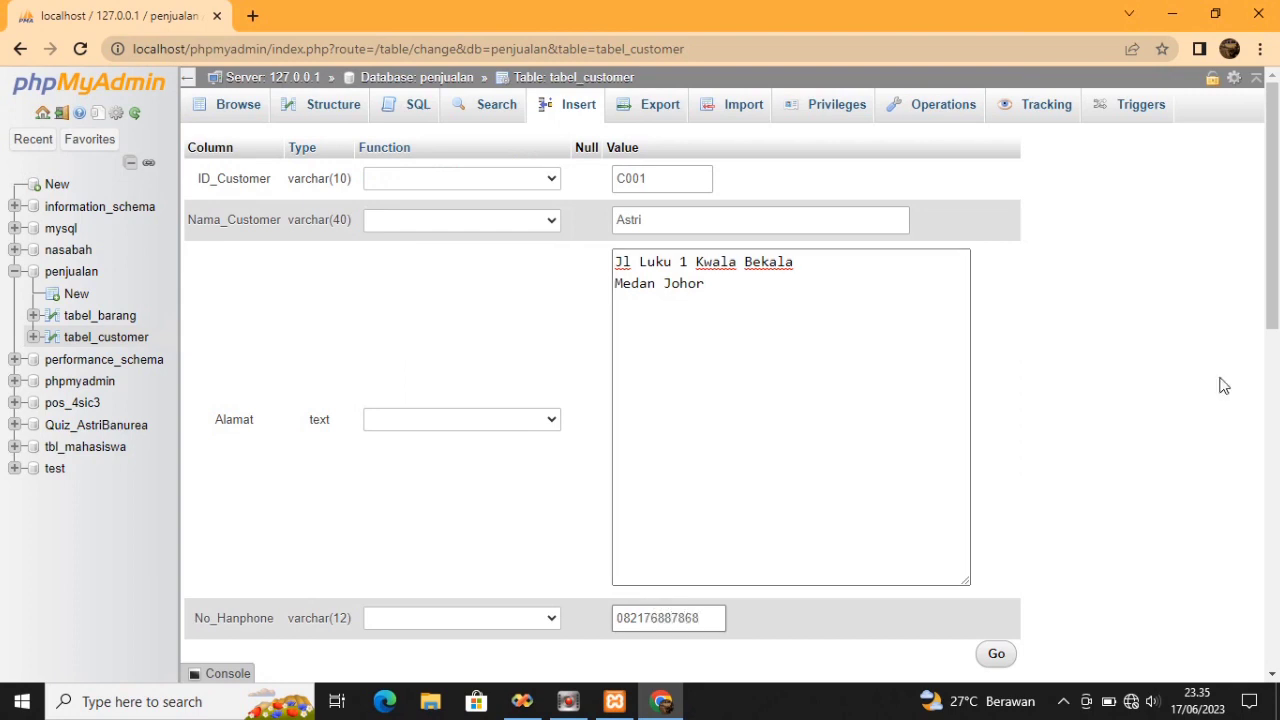
drag(1276, 312, 1276, 456)
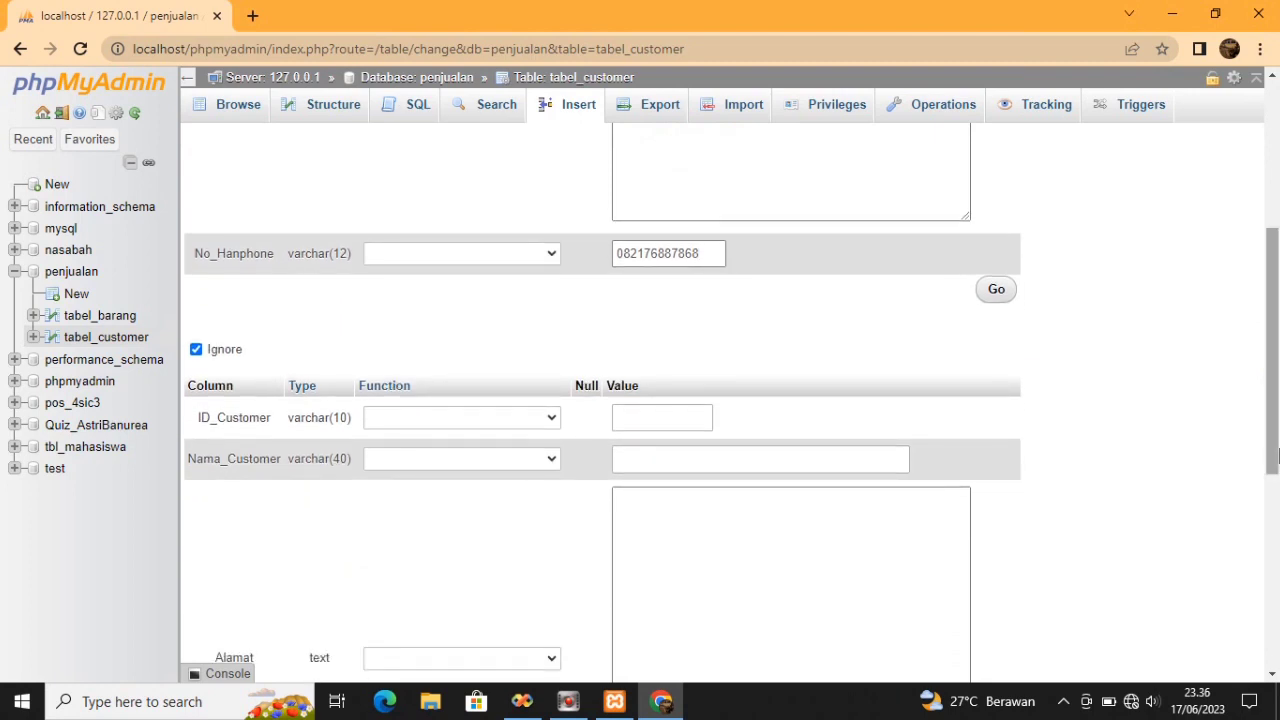
Insert the customer row and browse tabel_customer to confirm it shows 1 row
click(1000, 293)
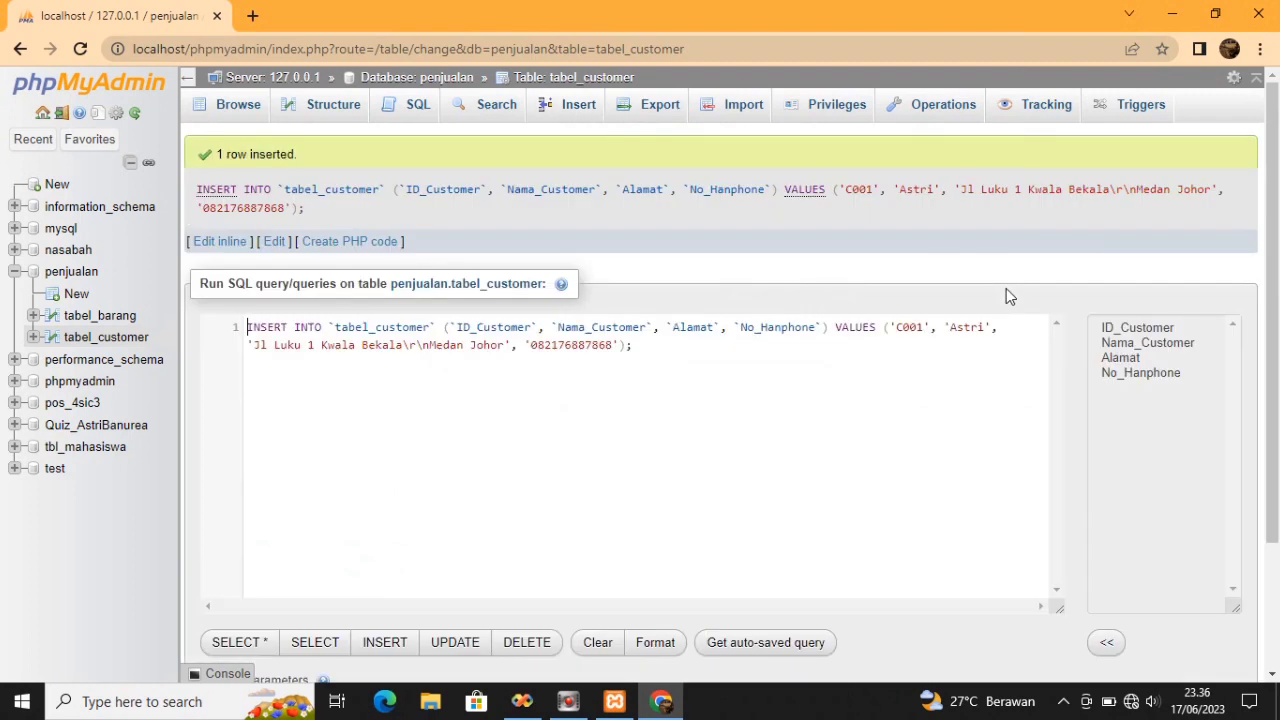
click(232, 115)
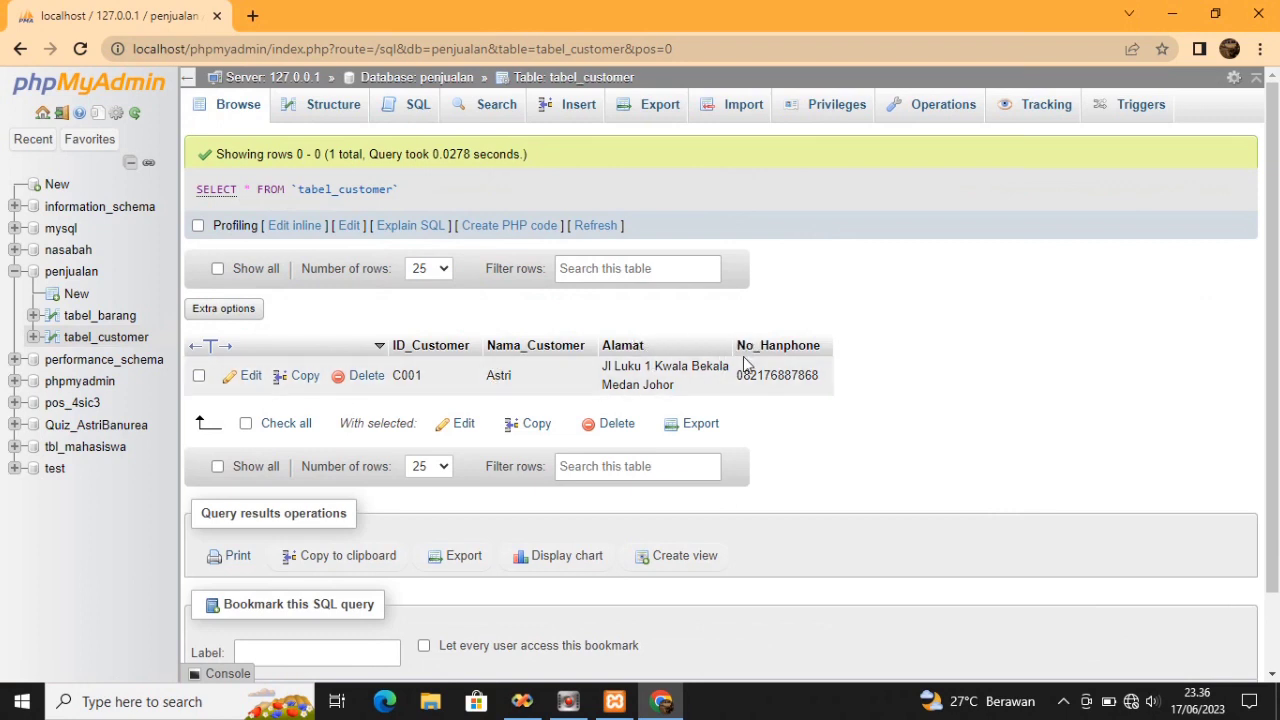
click(87, 280)
right_click(87, 280)
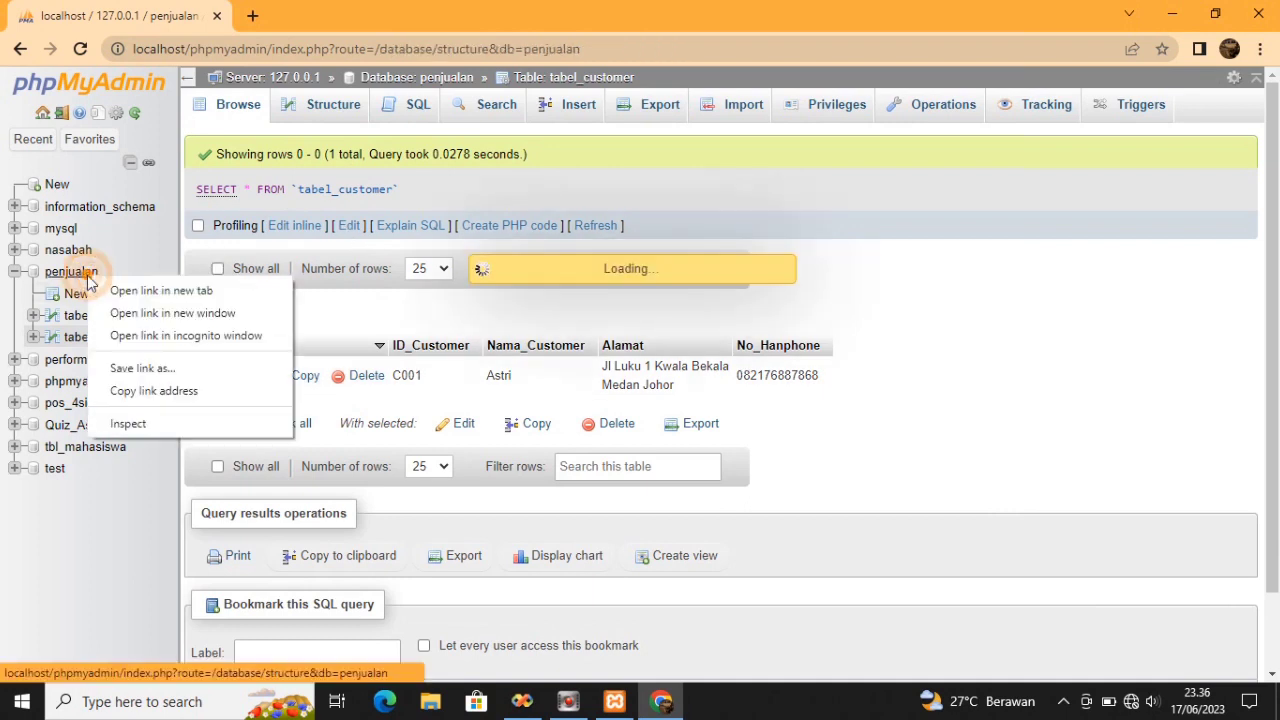
From the penjualan overview, create table Tabel_Supplier with 4 columns
click(82, 276)
right_click(76, 275)
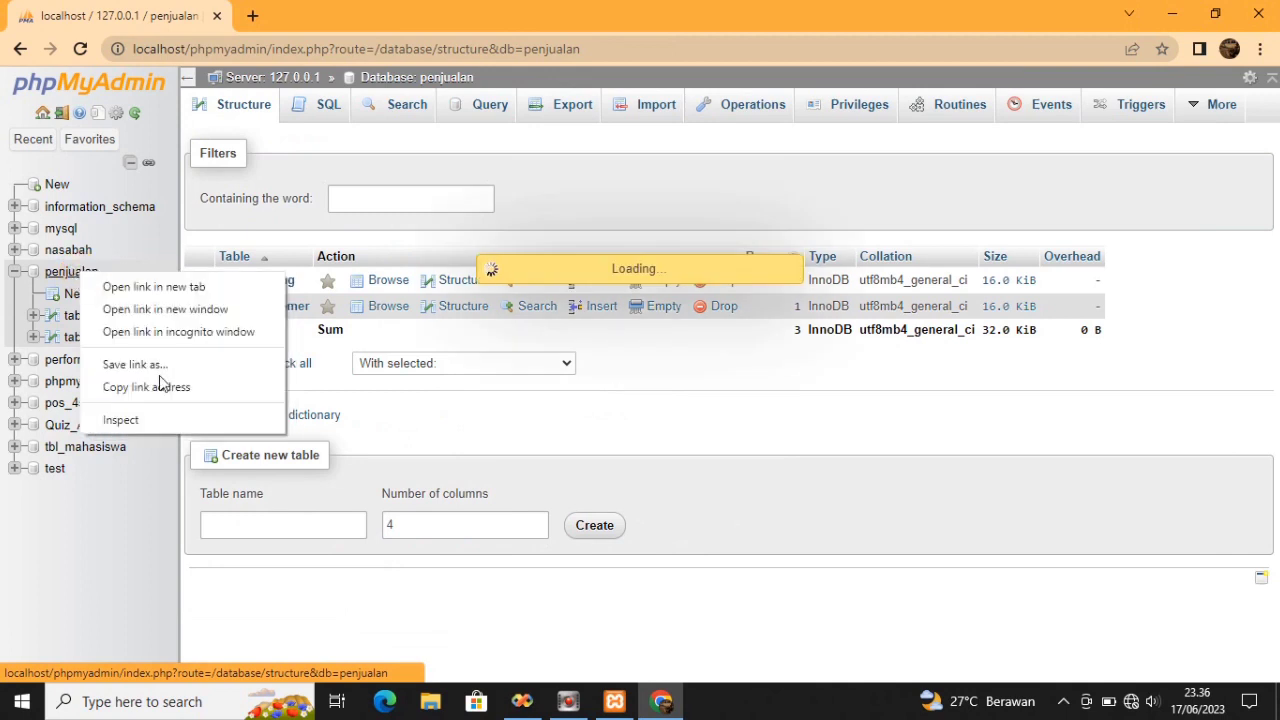
click(280, 527)
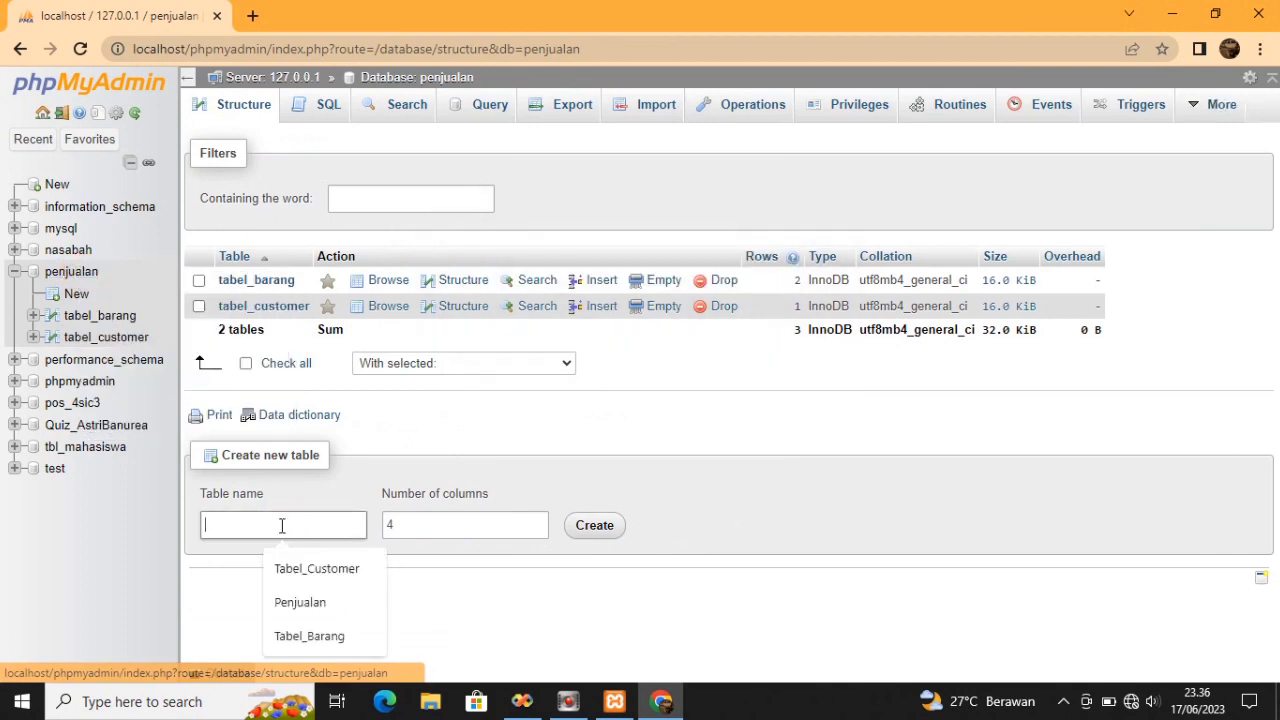
text(T)
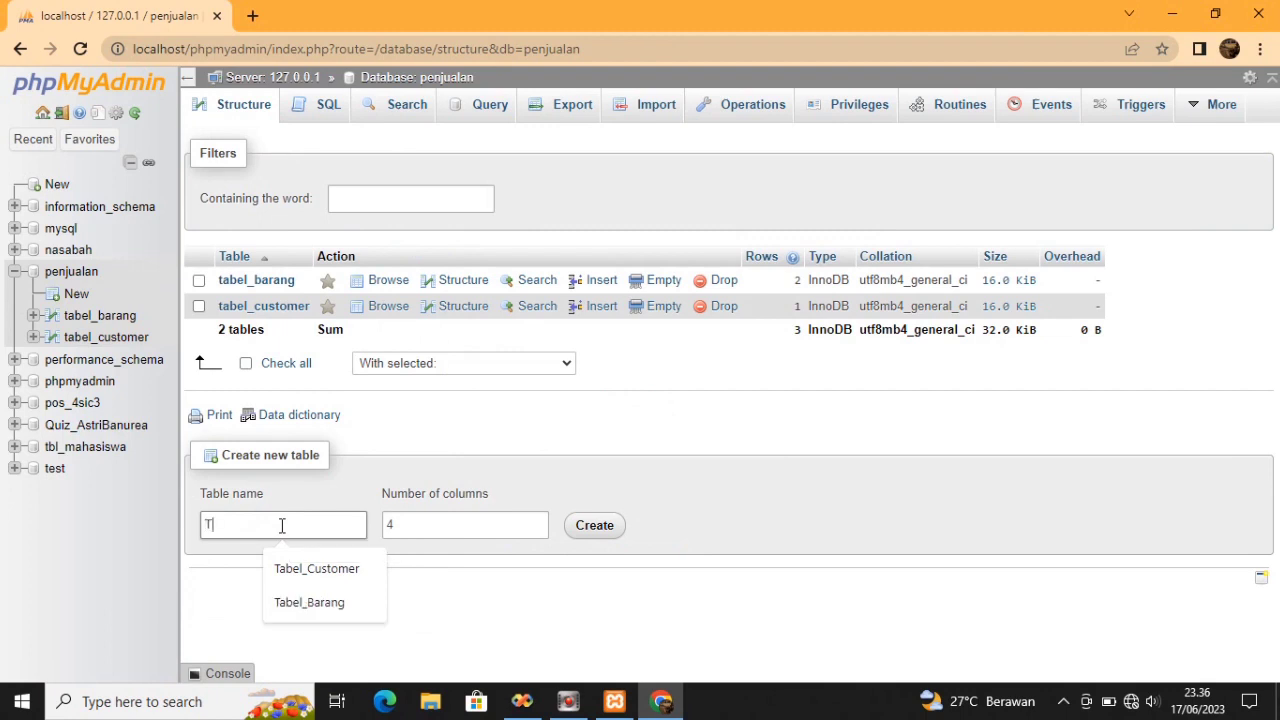
text(abel_Supplier)
click(429, 524)
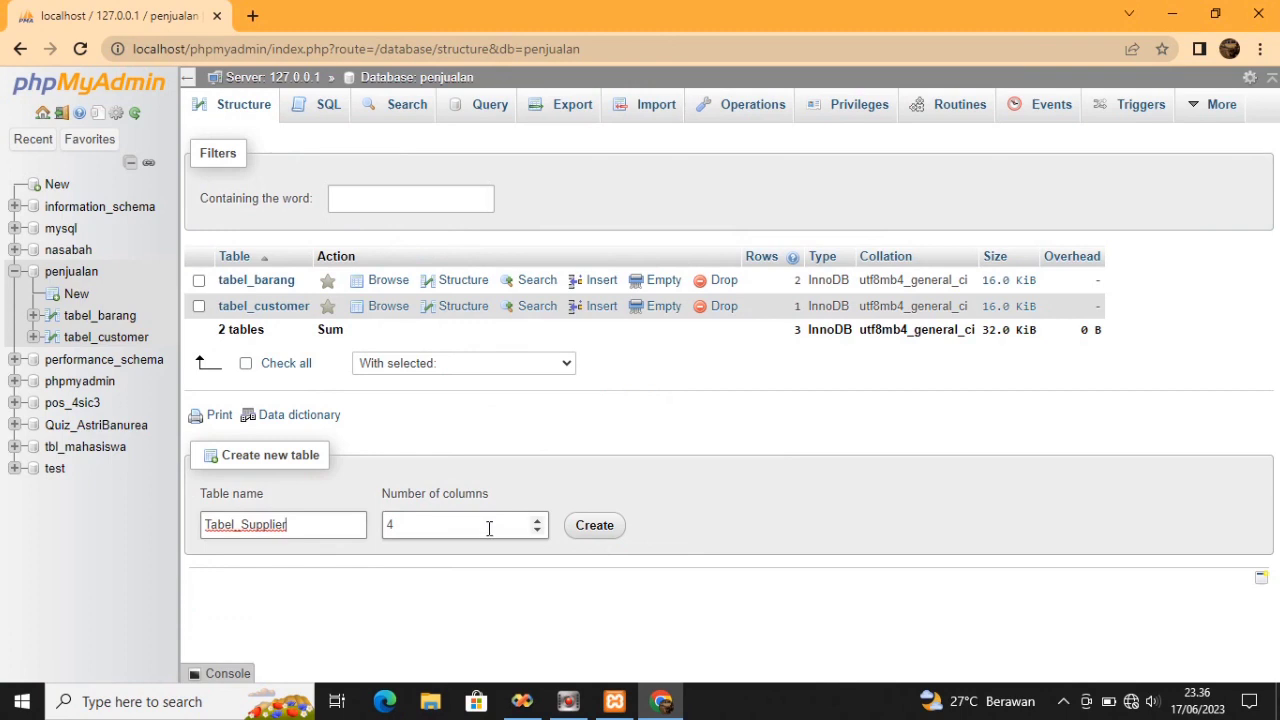
click(607, 532)
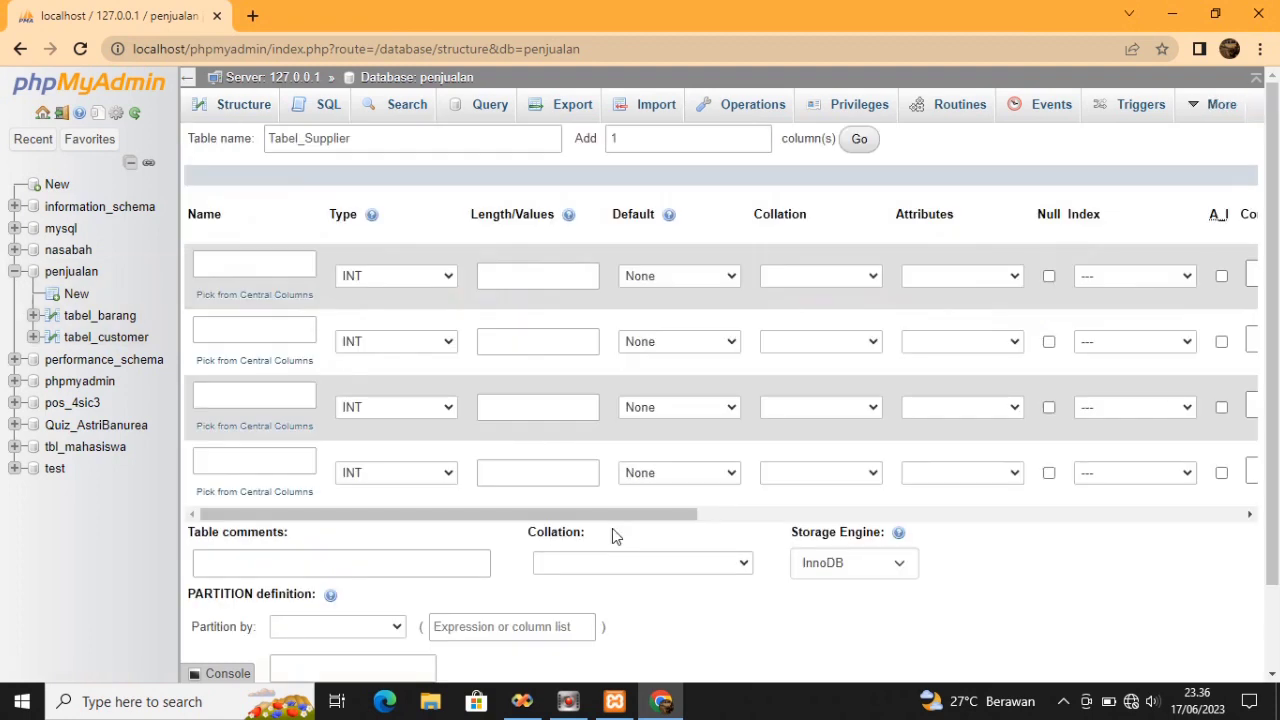
Name the first two columns Kode_Supplier and Nama_Supplier
click(263, 264)
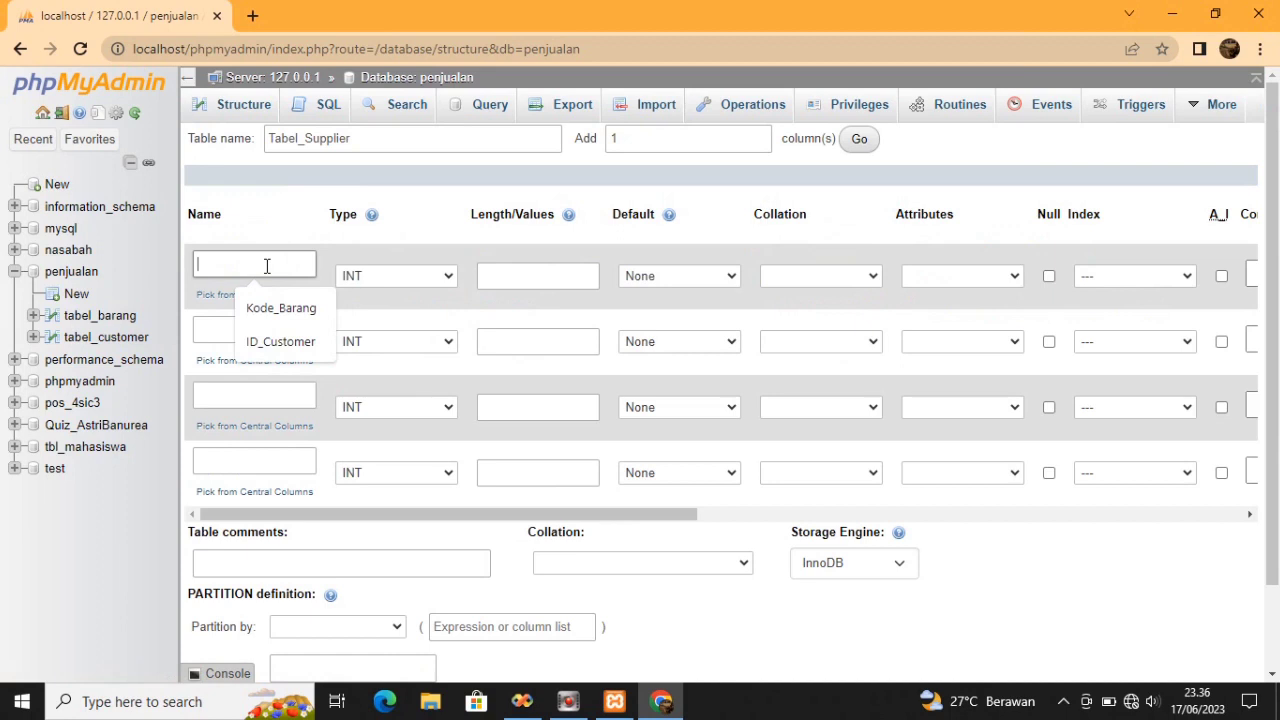
text(Kode)
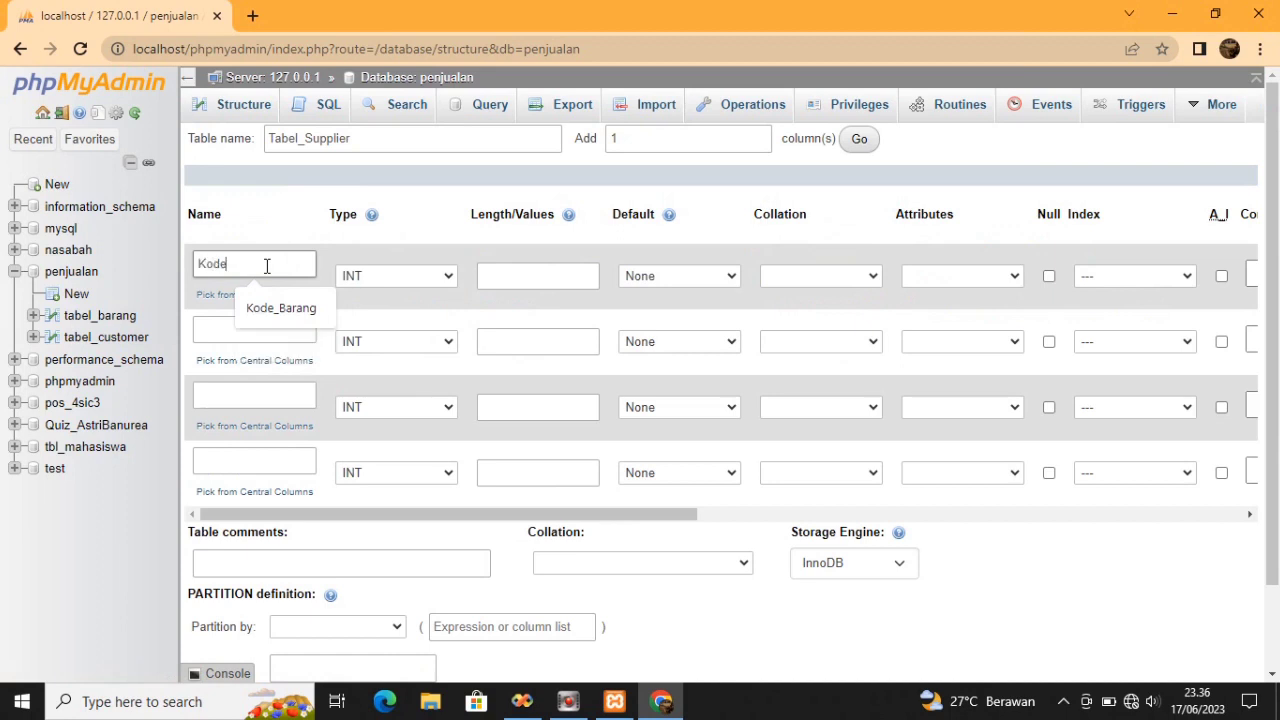
text(_S)
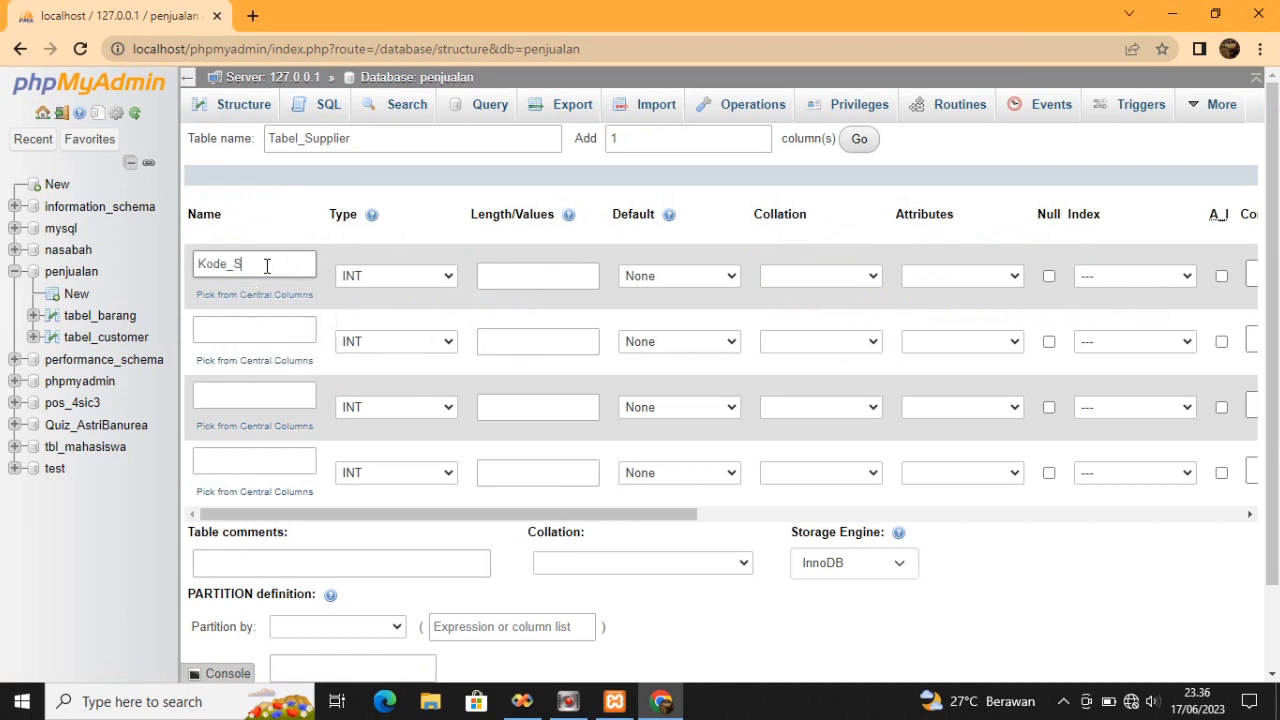
text(upplier)
click(268, 327)
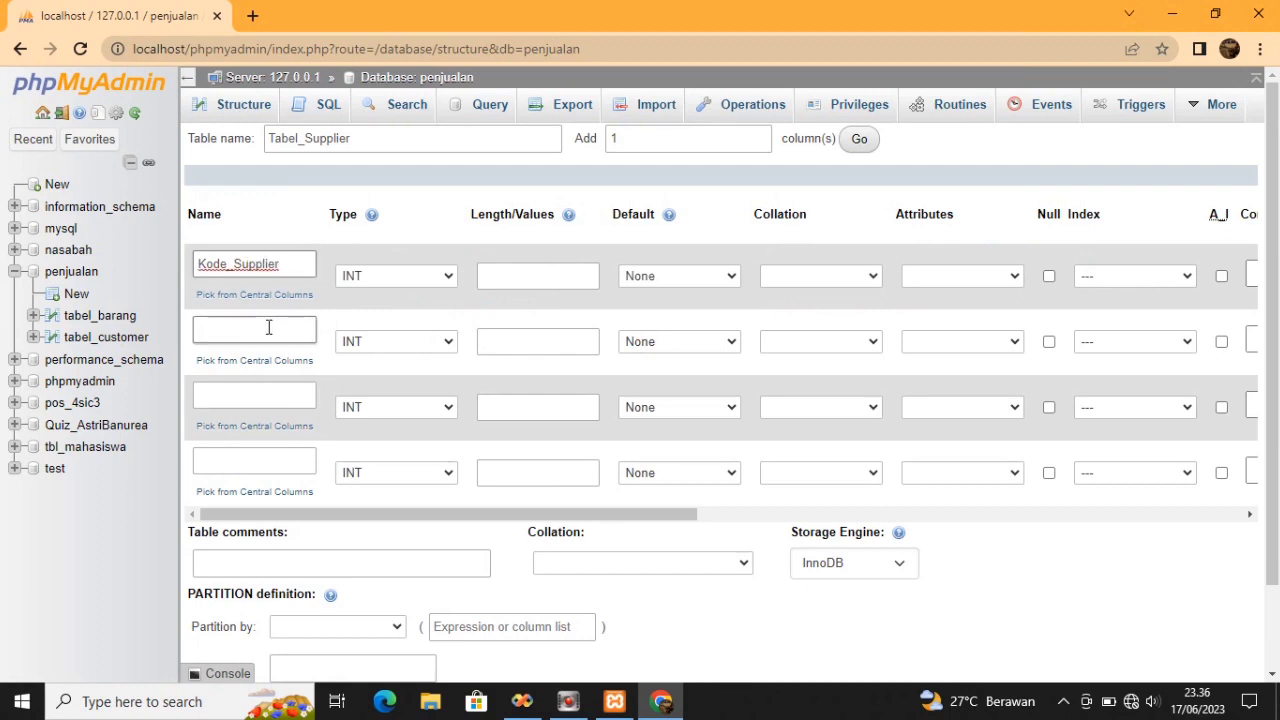
text(NAma)
key(BackSpace)
key(BackSpace)
key(BackSpace)
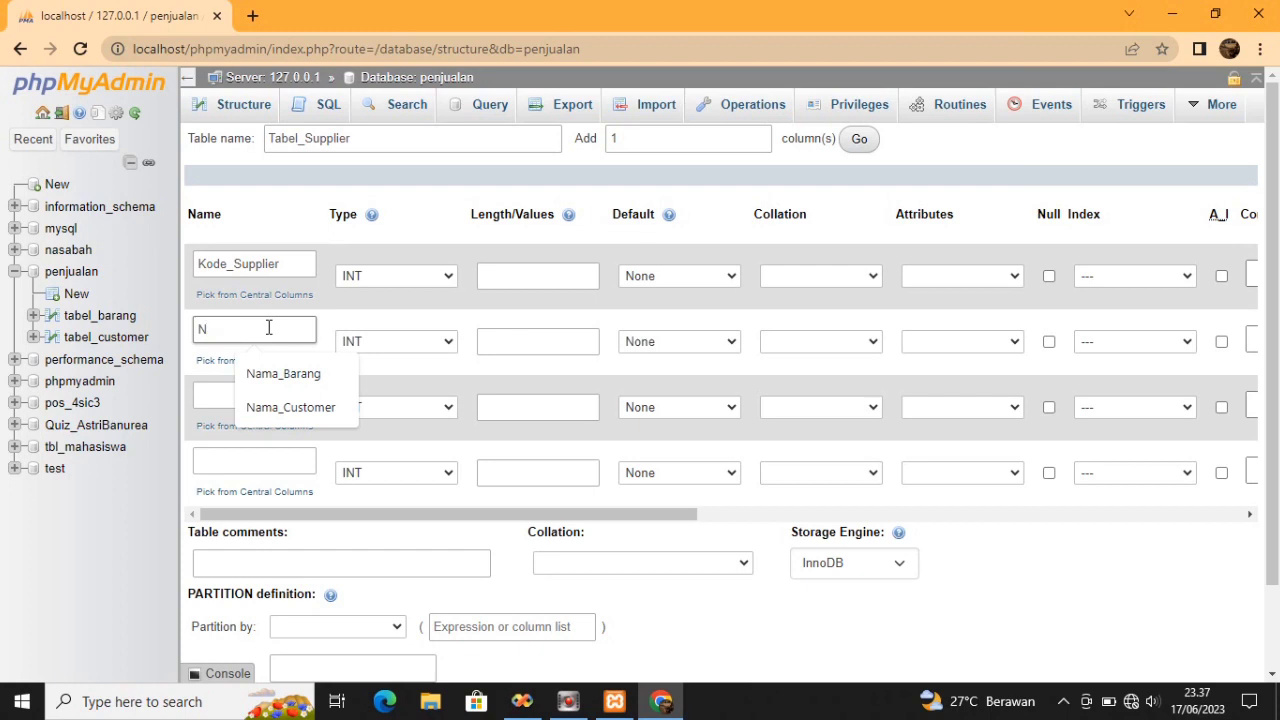
text(ama_Sup)
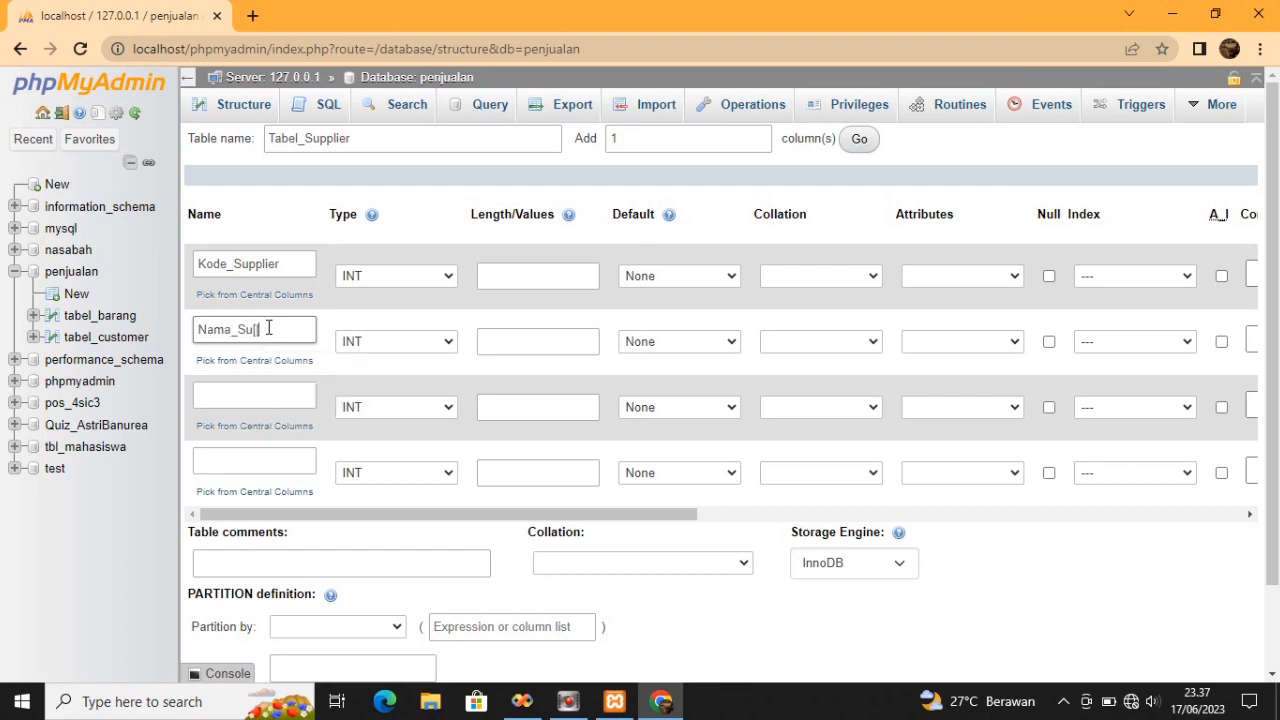
text(plier)
Name the third and fourth columns Alamat and No_Hanphone, fixing the capitalisation
click(265, 392)
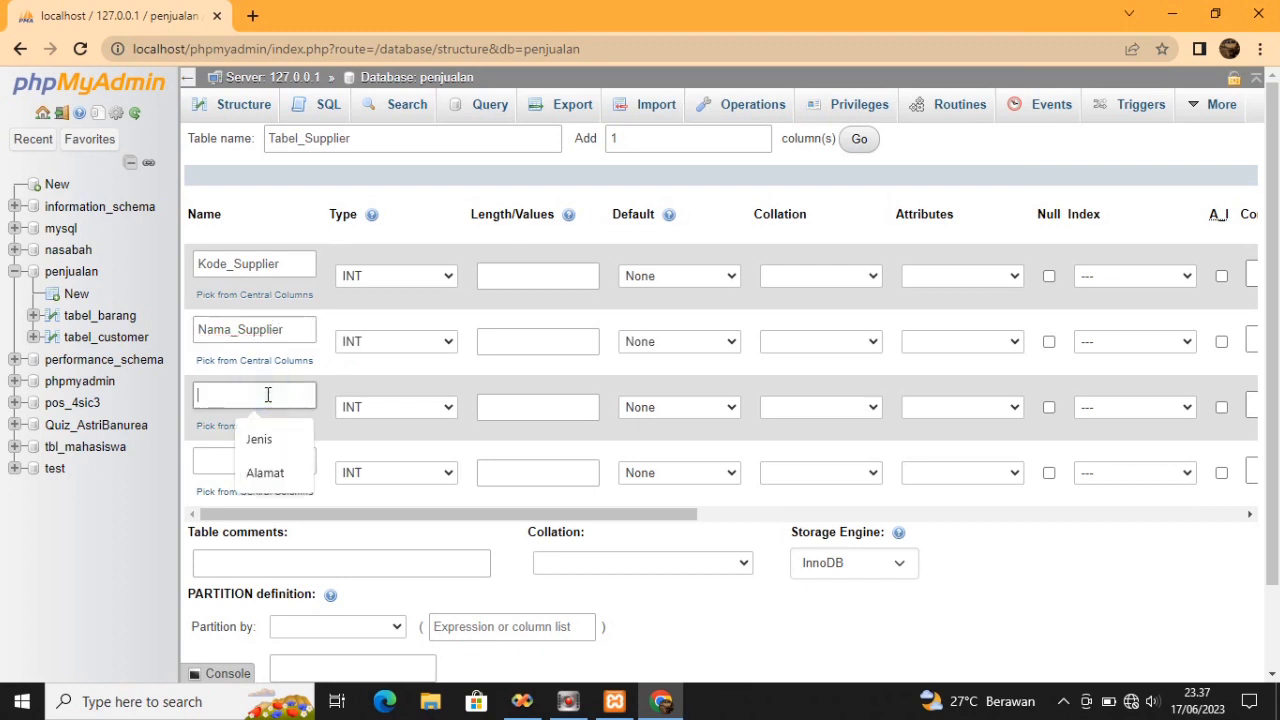
text(A)
key(Down)
key(Return)
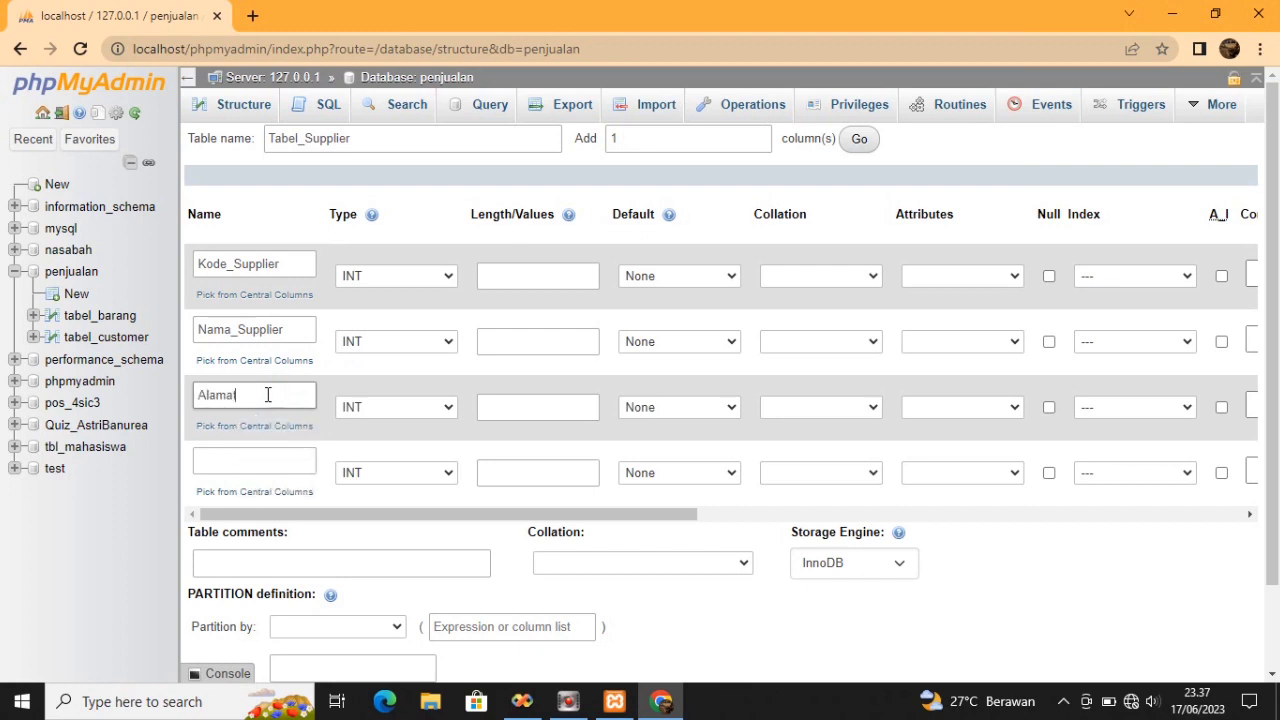
click(257, 458)
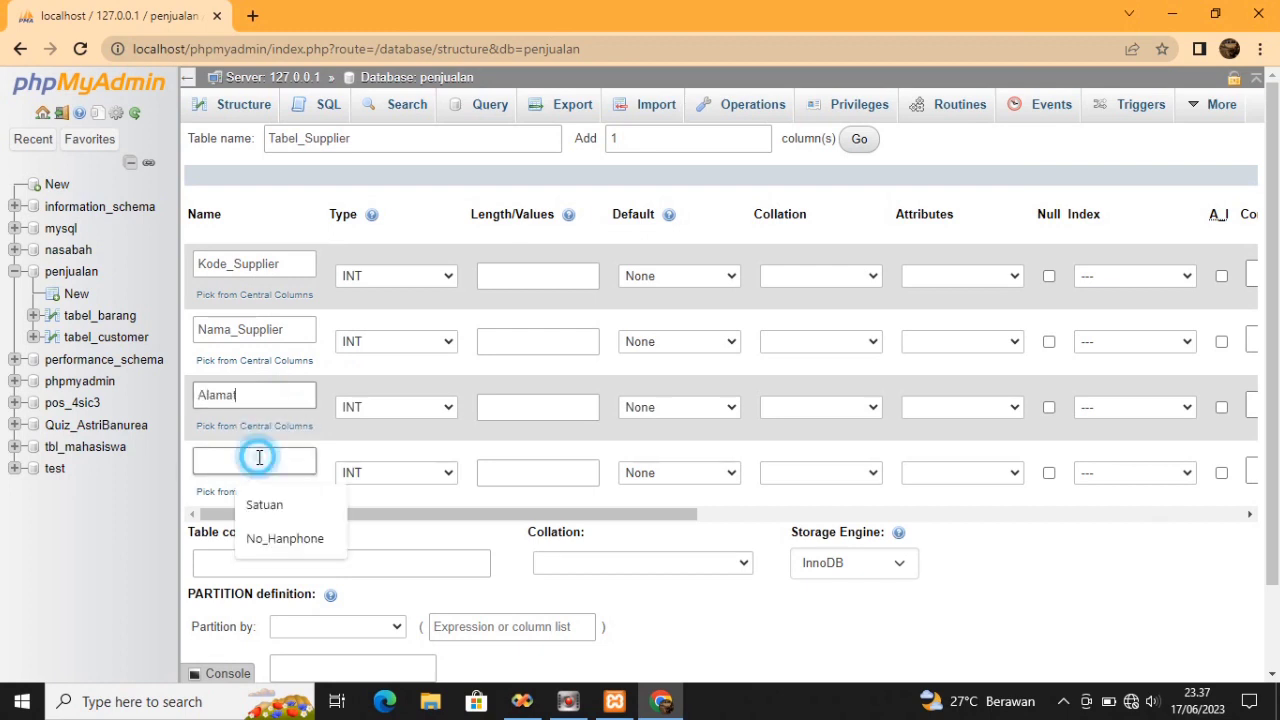
text(N)
text(O)
key(BackSpace)
text(o_HAnphone)
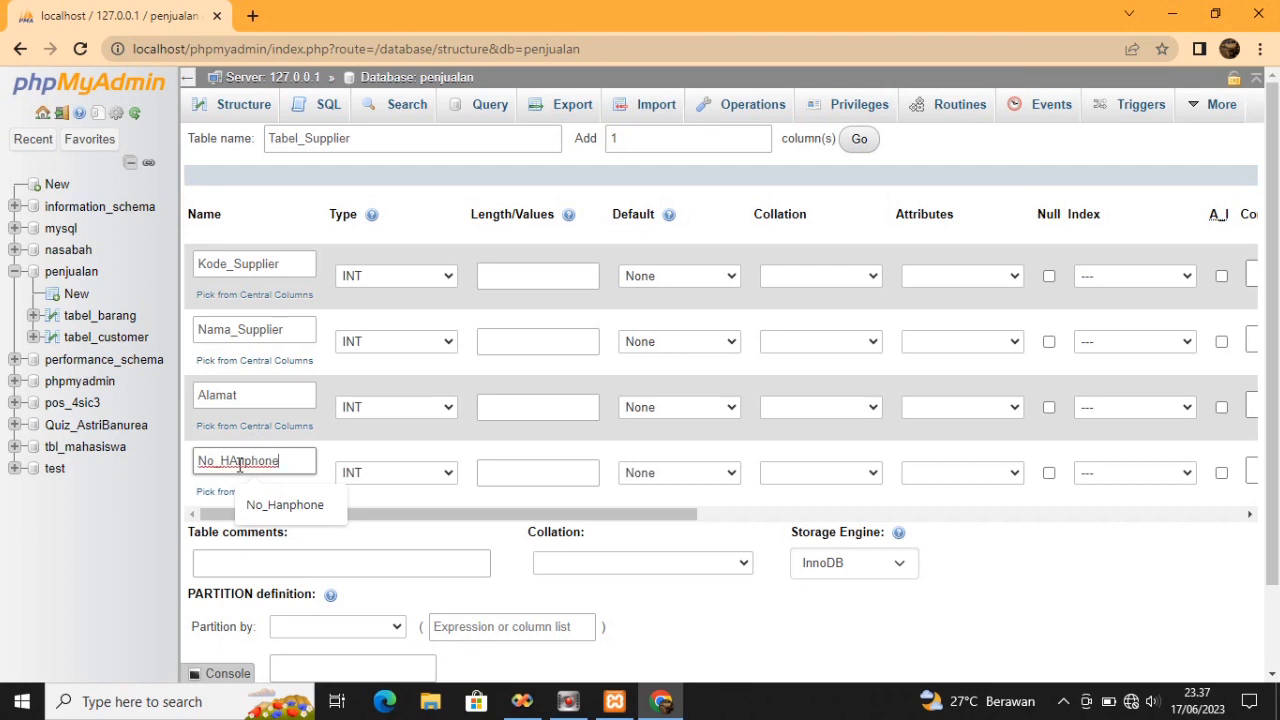
drag(240, 465, 228, 465)
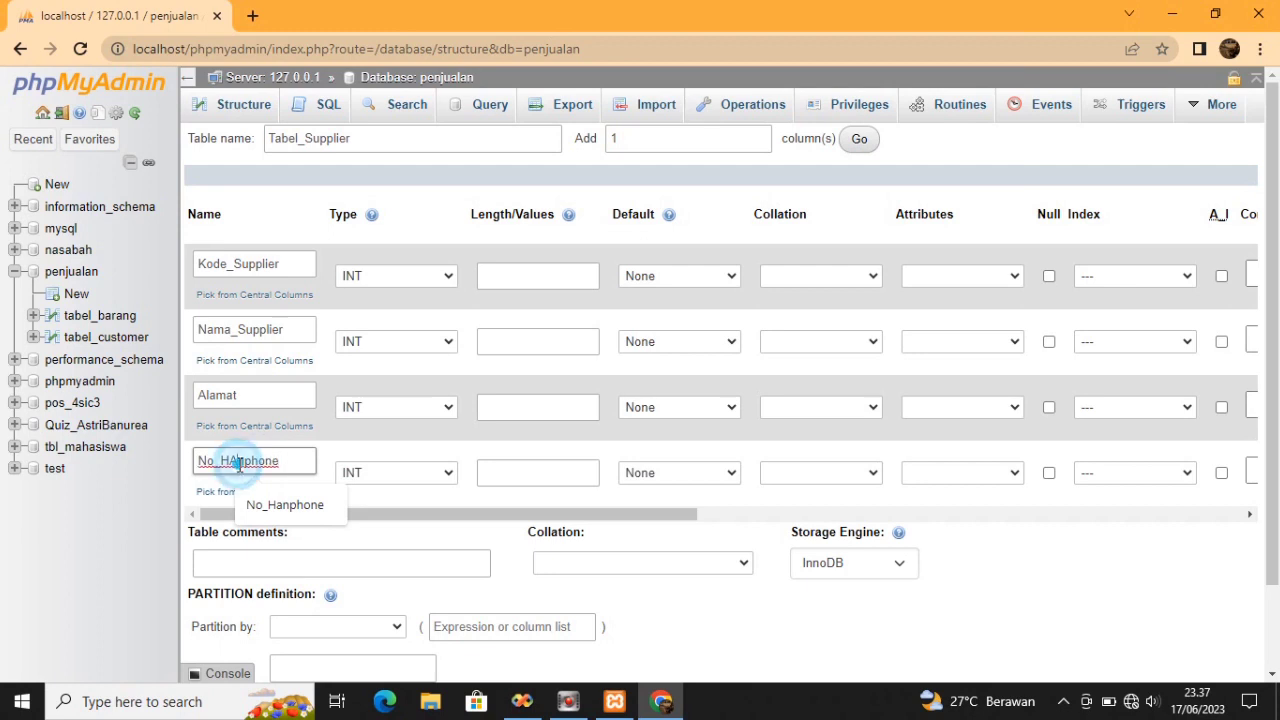
text(a)
click(449, 275)
Set Kode_Supplier, Nama_Supplier and No_Hanphone to VARCHAR and Alamat to TEXT
click(423, 312)
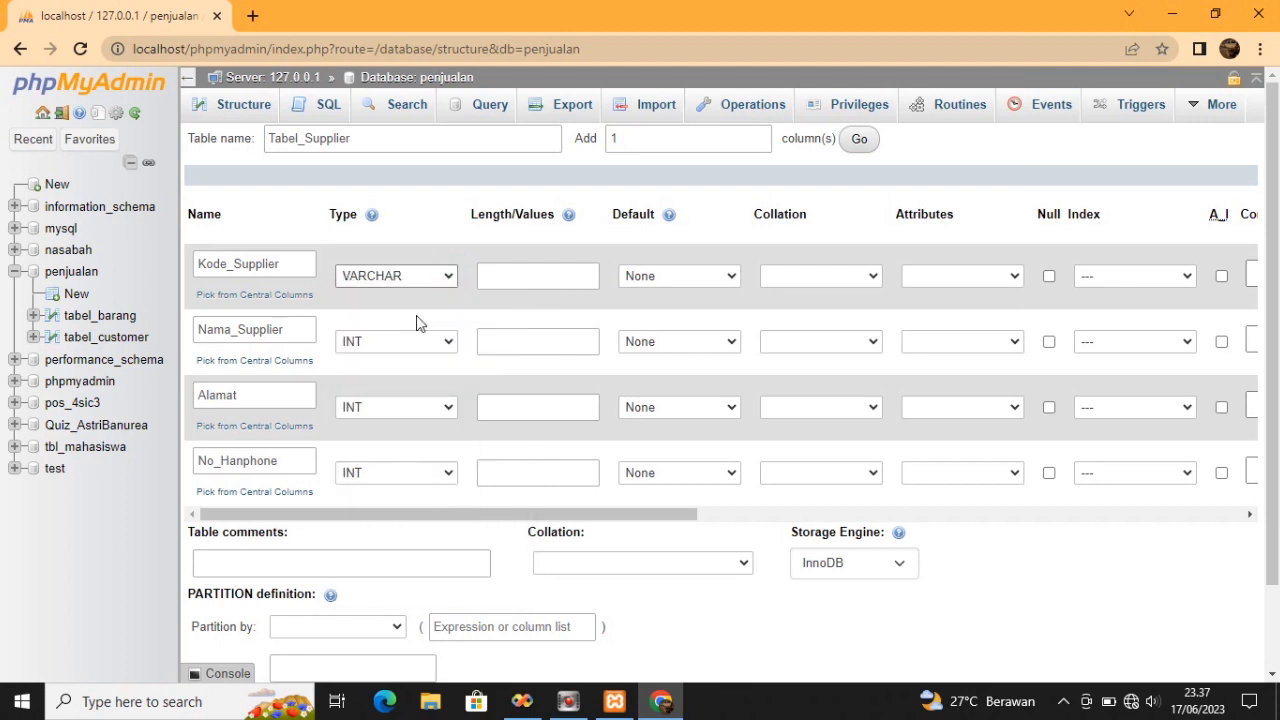
click(425, 342)
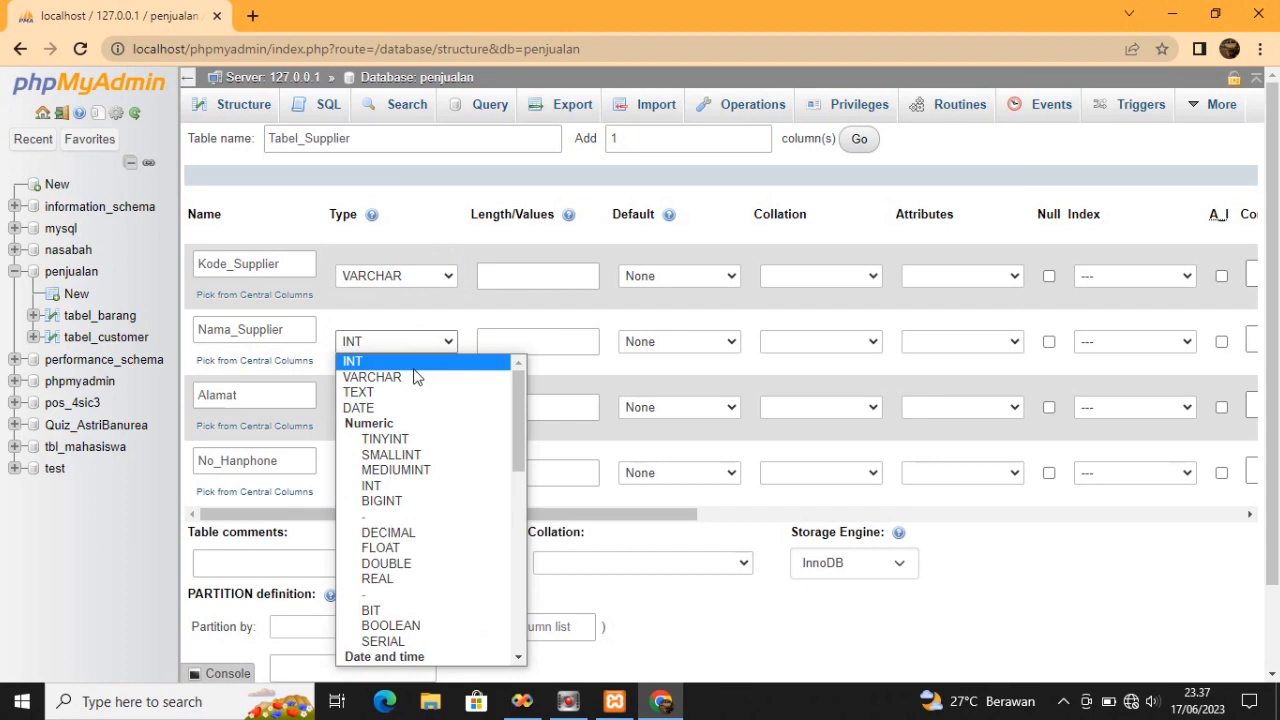
click(417, 377)
click(437, 410)
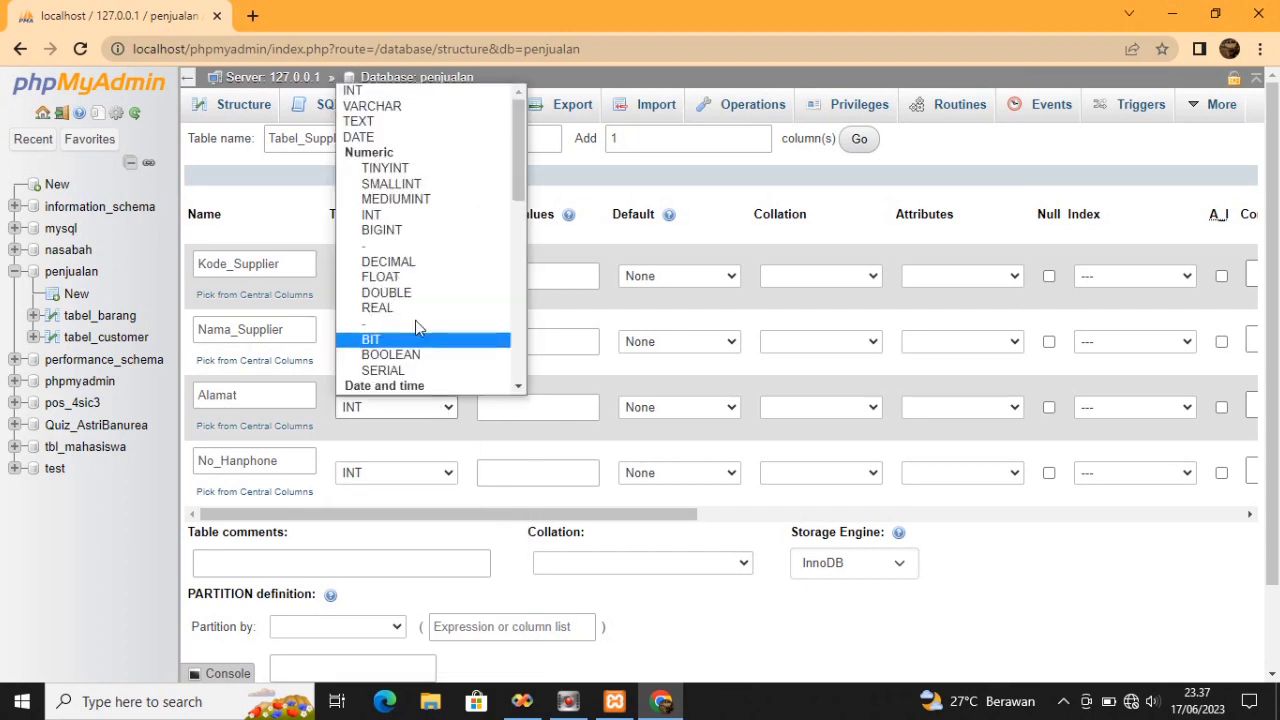
click(393, 122)
click(443, 474)
scroll(420, 191, down, 1)
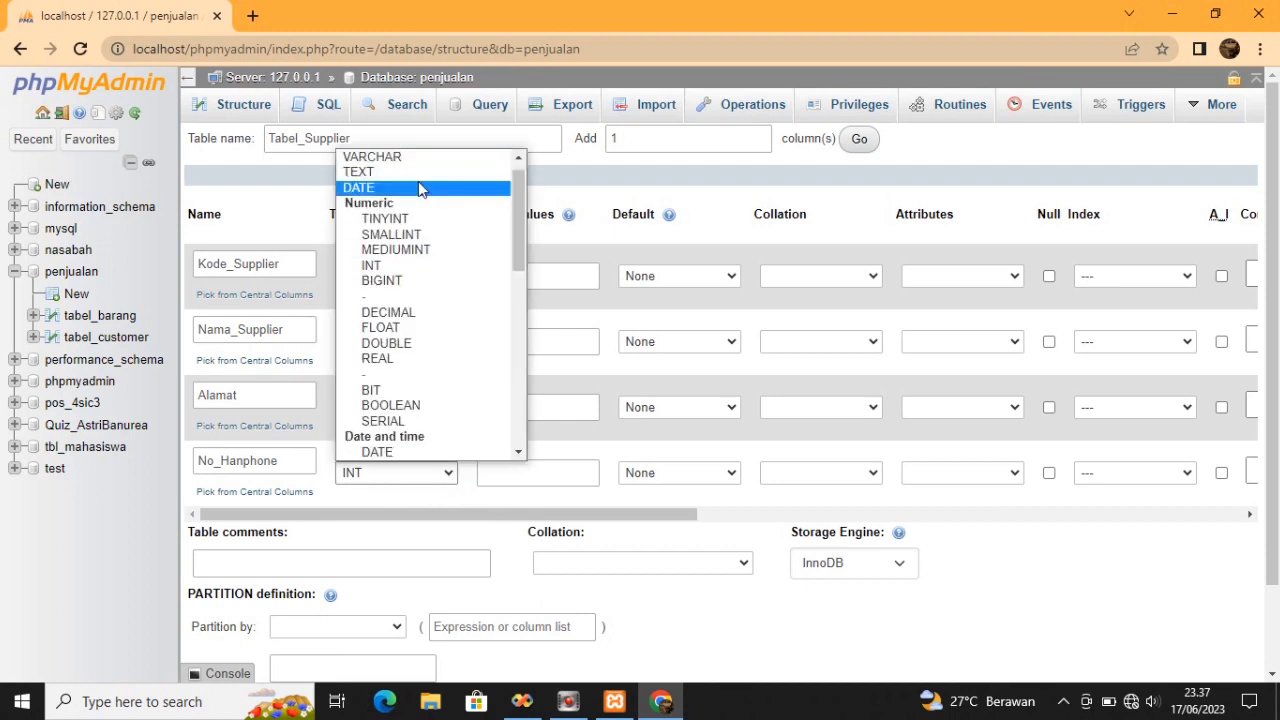
click(423, 158)
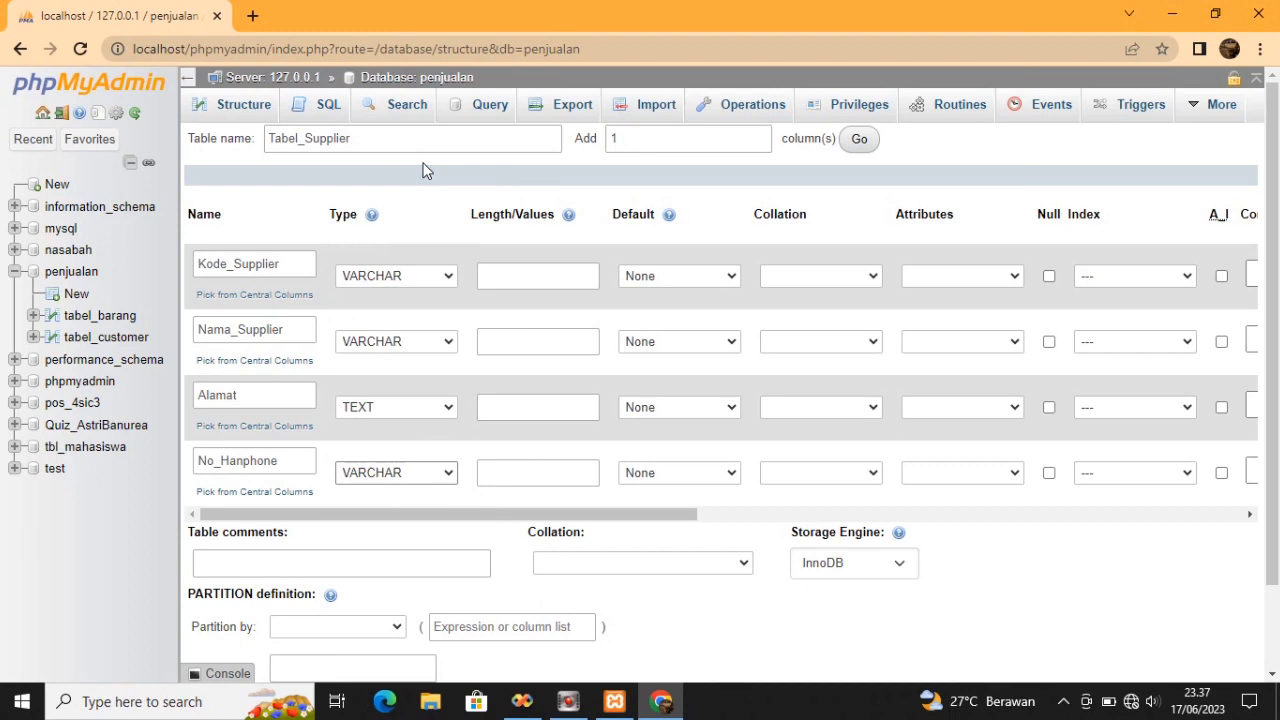
Give Kode_Supplier length 10, Nama_Supplier 40 and No_Hanphone 12
click(551, 280)
text(10)
click(549, 321)
click(549, 340)
click(543, 388)
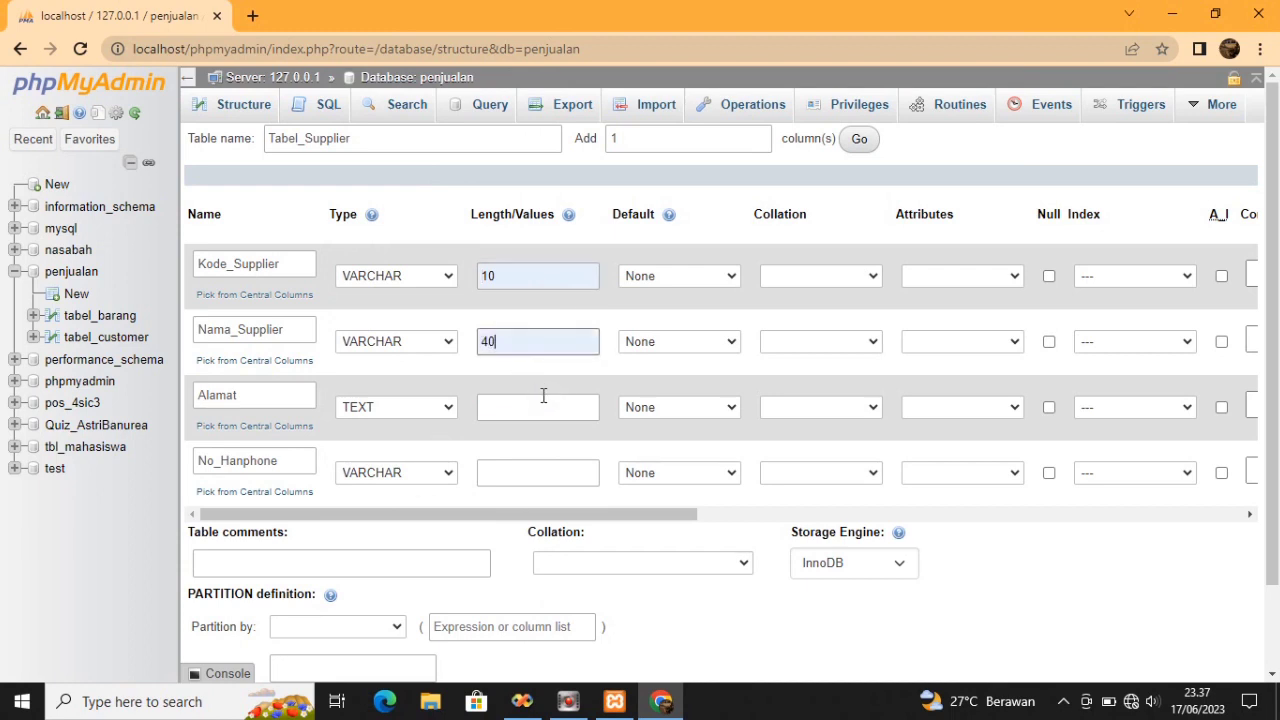
click(542, 470)
text(12)
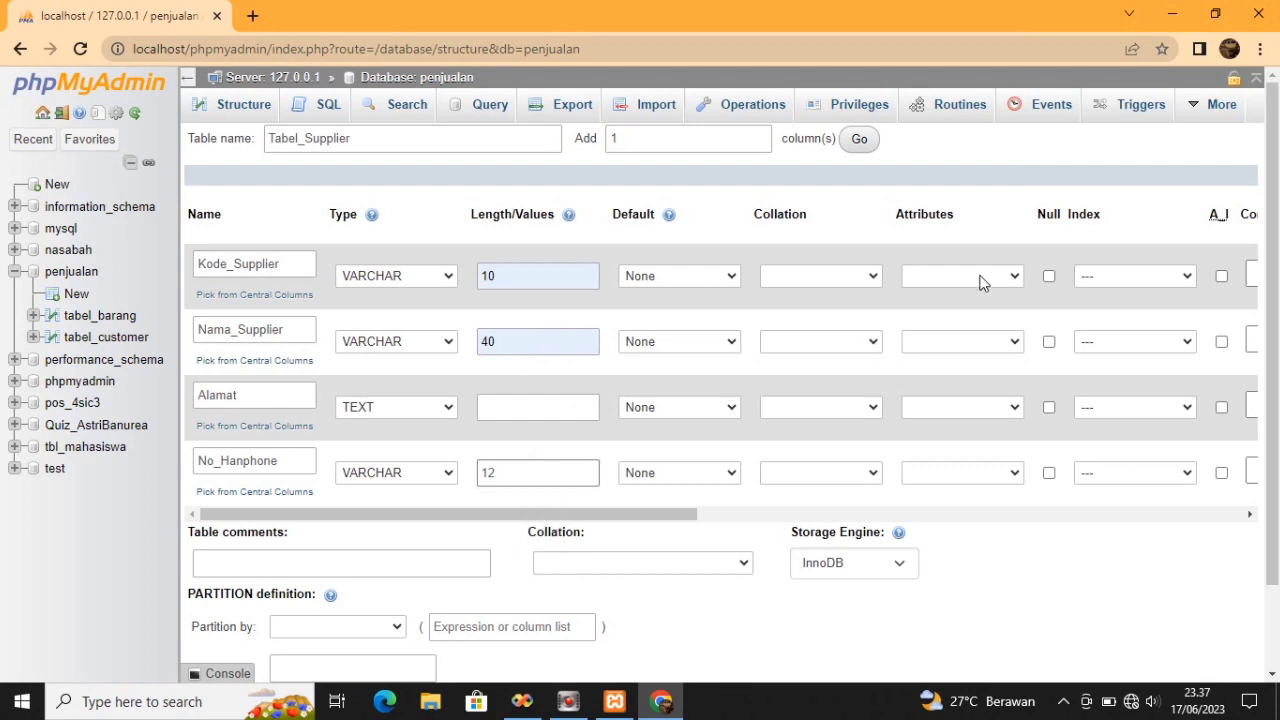
Make Kode_Supplier the PRIMARY key and save the four-column Tabel_Supplier
click(1186, 280)
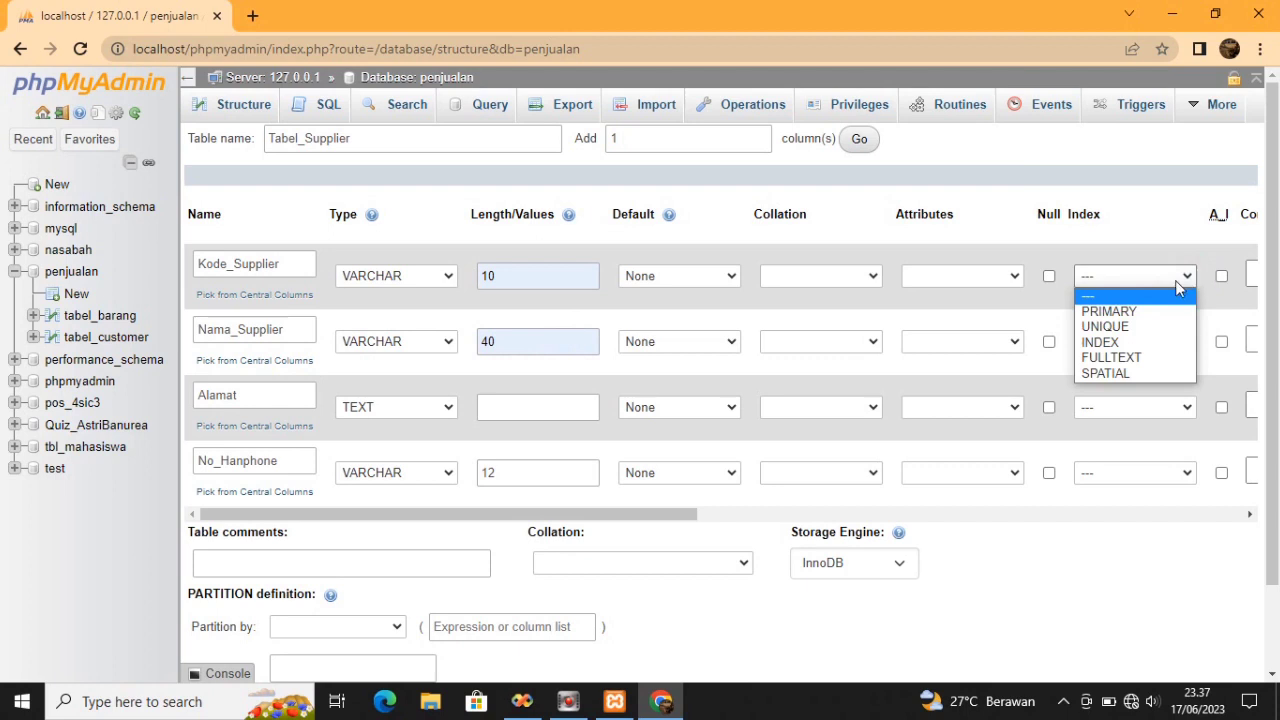
click(1148, 311)
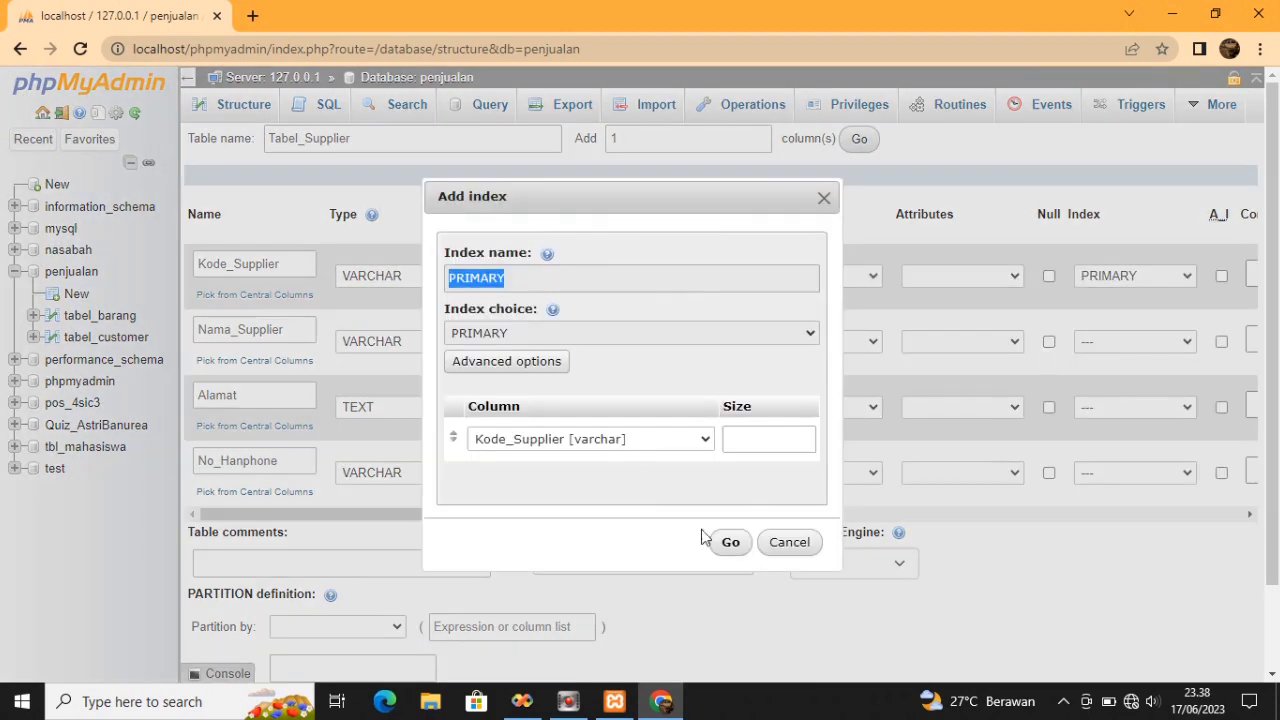
click(729, 545)
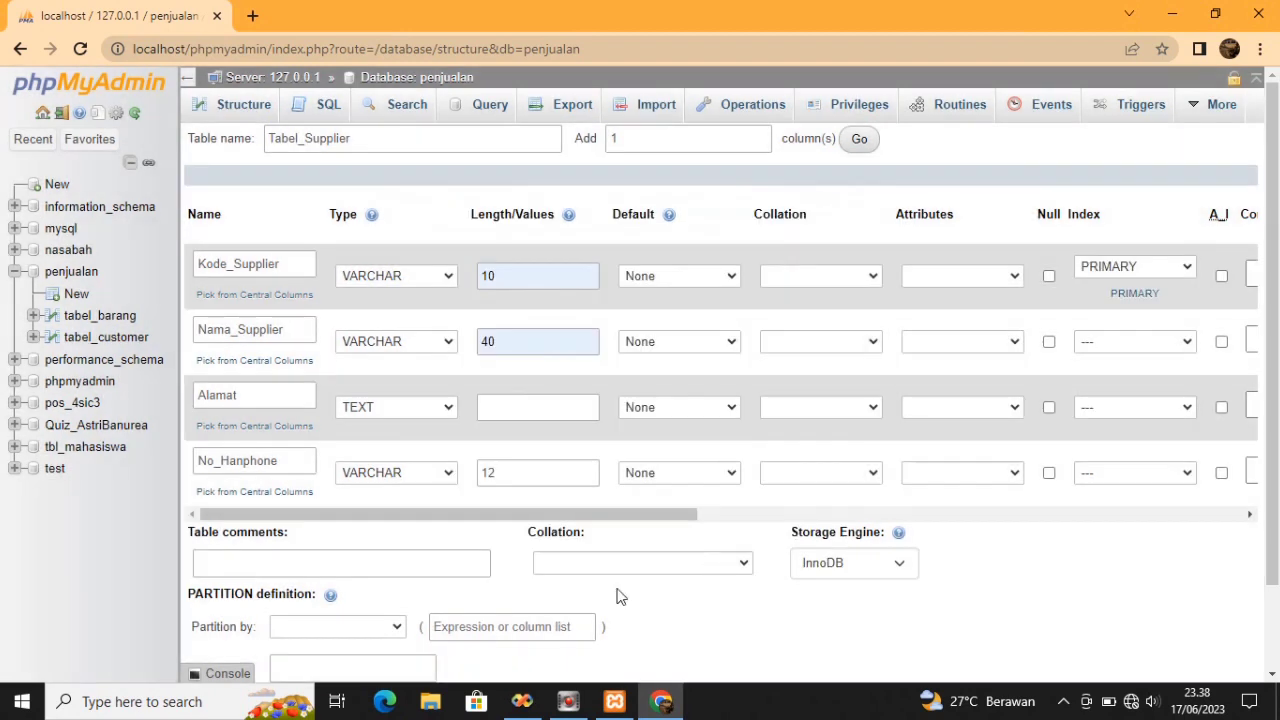
click(1273, 243)
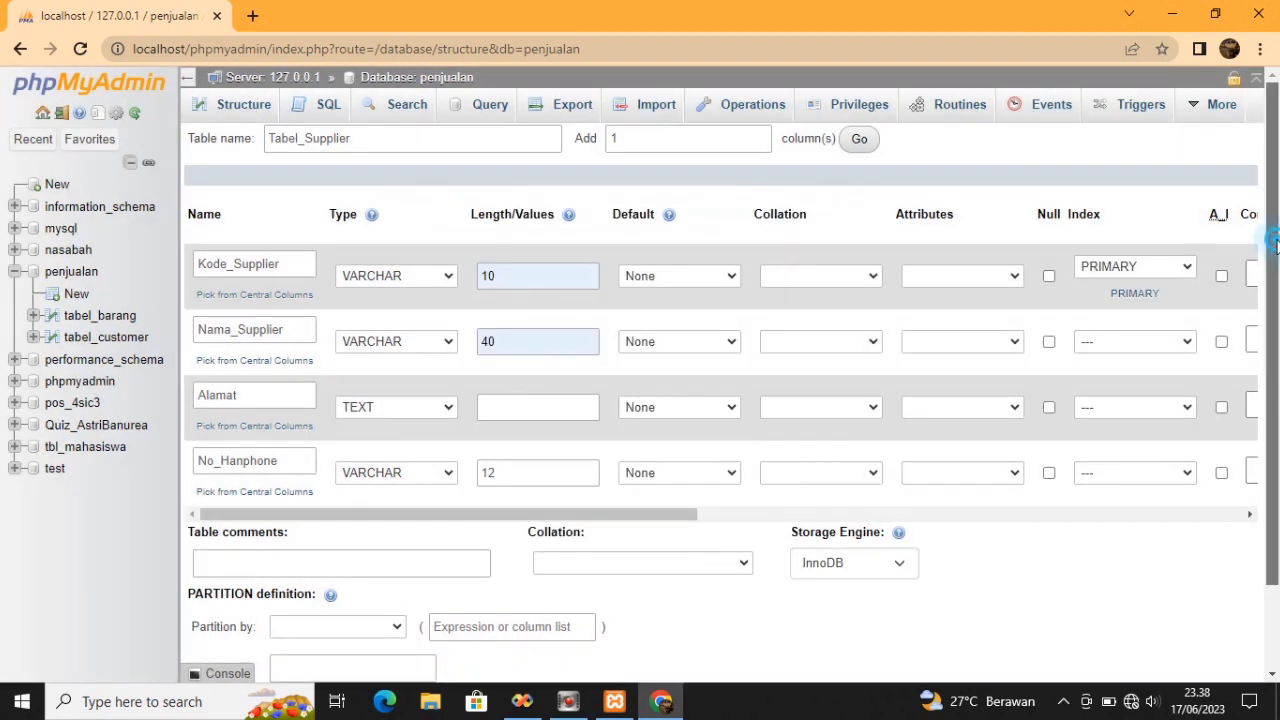
scroll(1273, 243, down, 1)
click(318, 610)
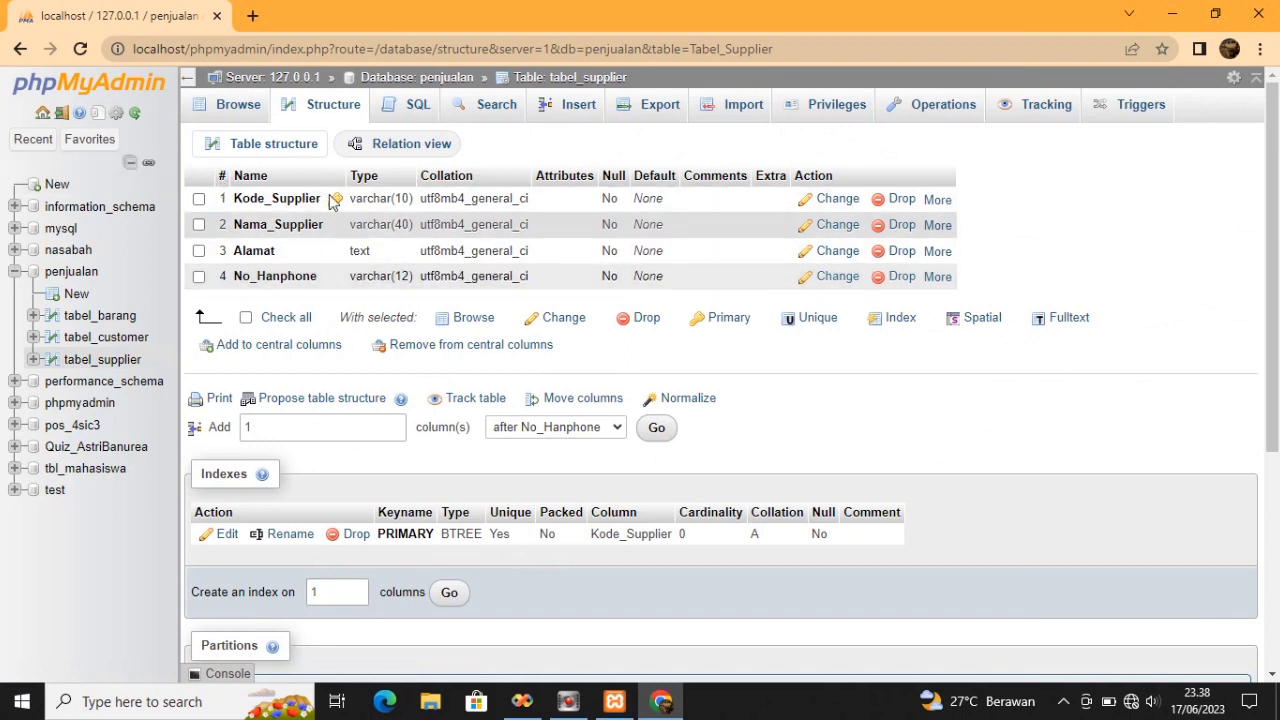
Start a new tabel_supplier row with supplier code S001 and the supplier's name
click(590, 108)
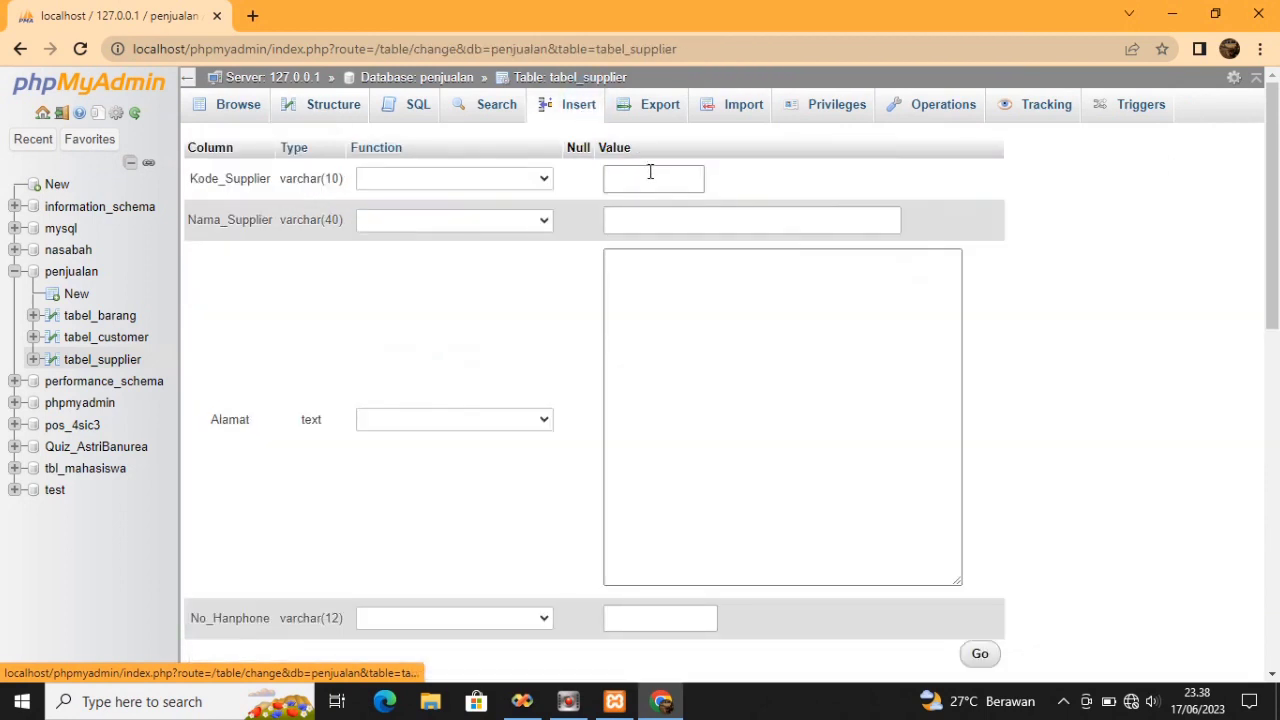
click(650, 175)
text(S001)
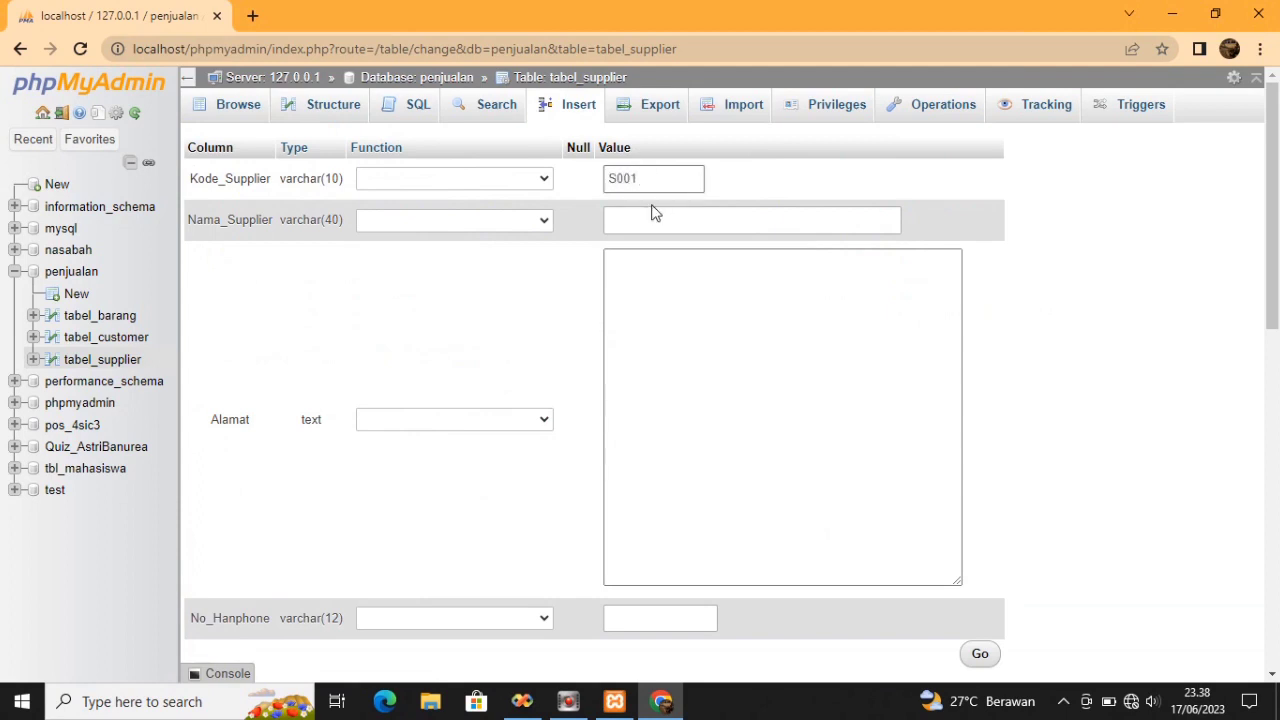
click(652, 216)
text(Trytry)
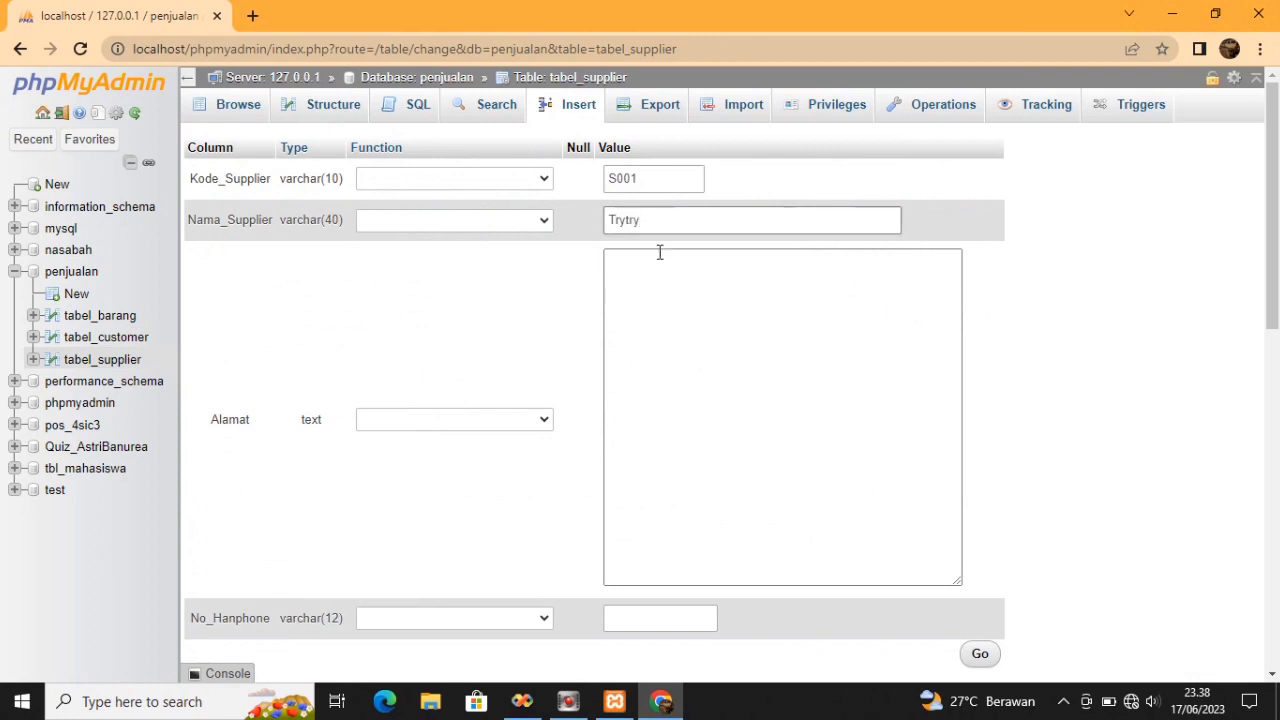
Enter the supplier's three-line address in the Alamat field
click(658, 253)
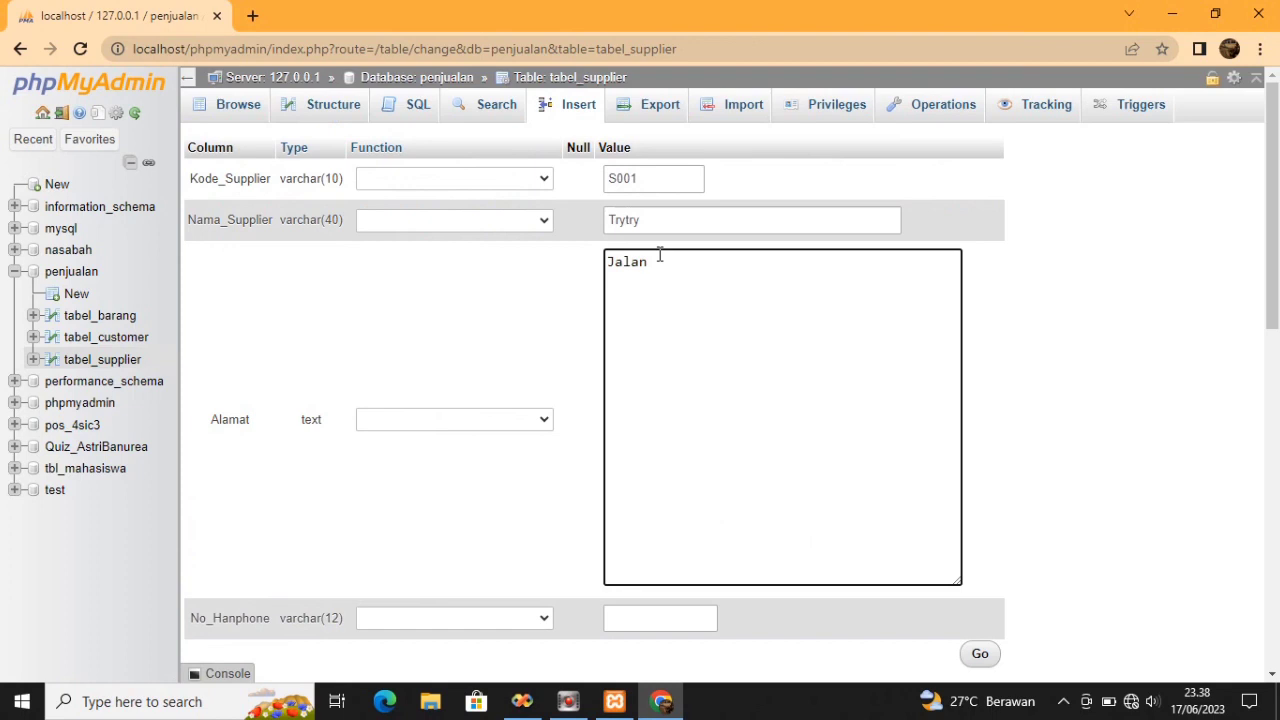
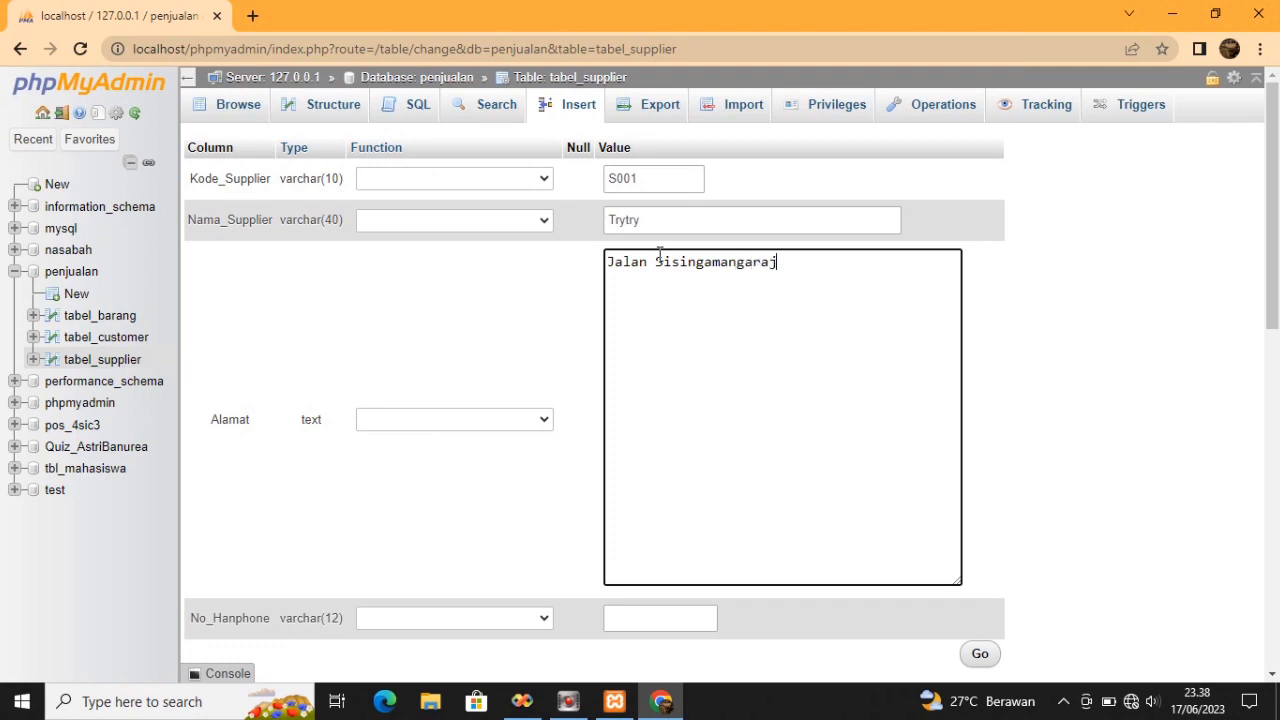
key(Return)
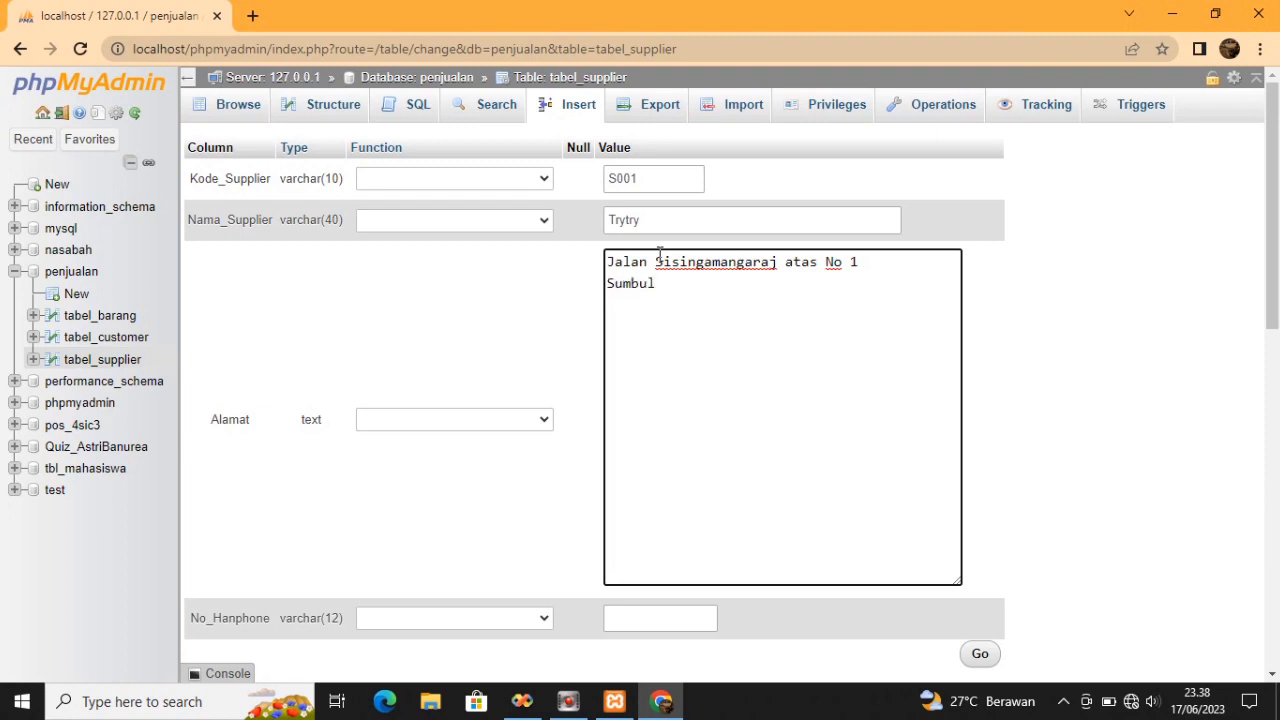
key(Return)
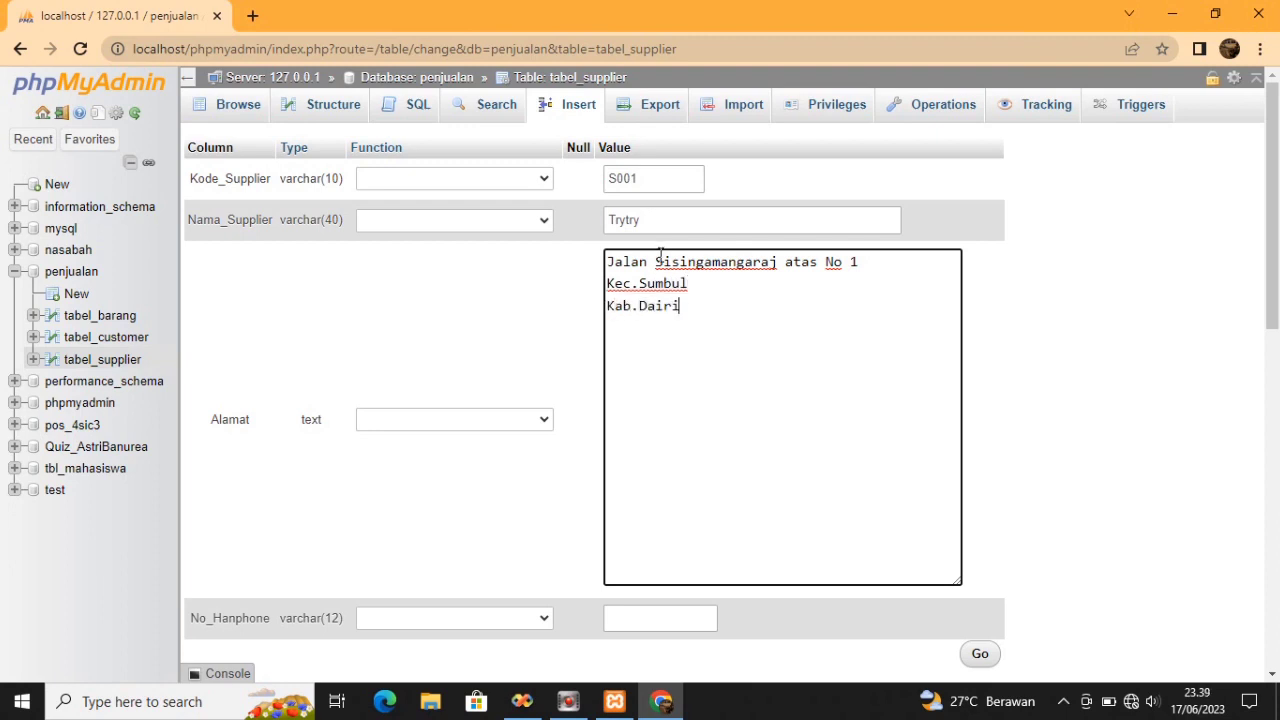
Fill in the supplier's phone number and submit the new row
click(671, 619)
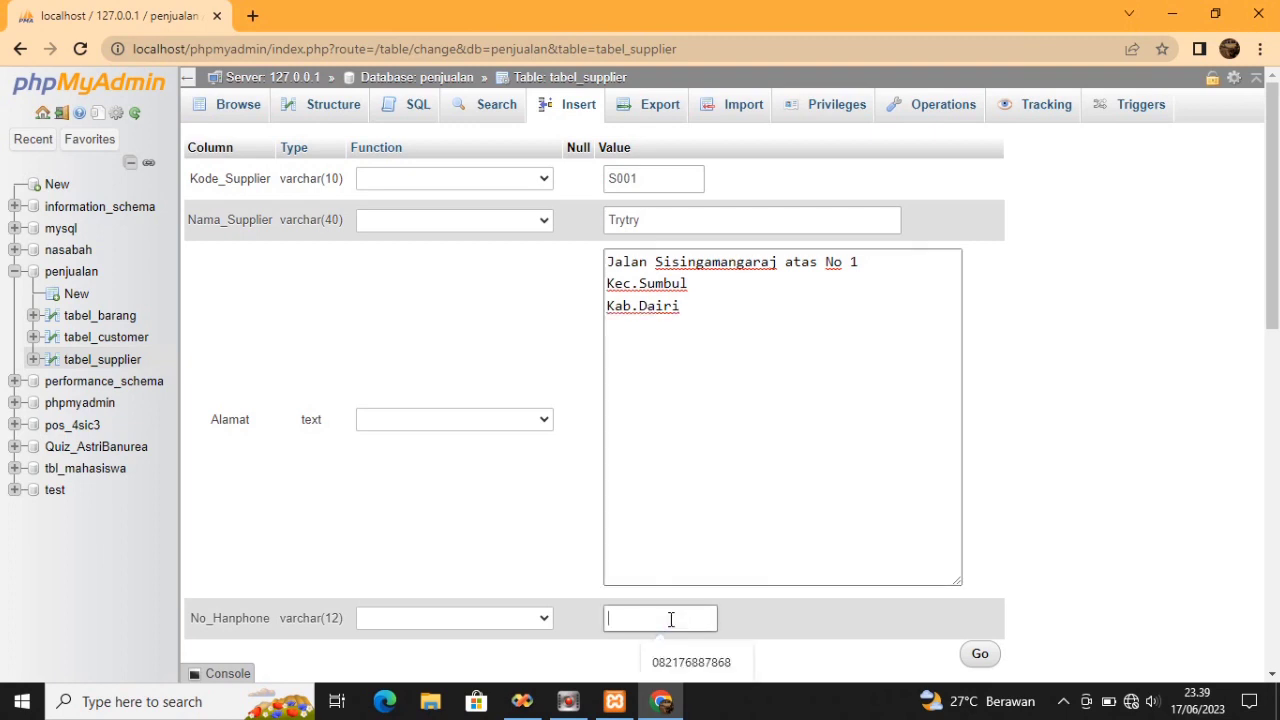
click(684, 660)
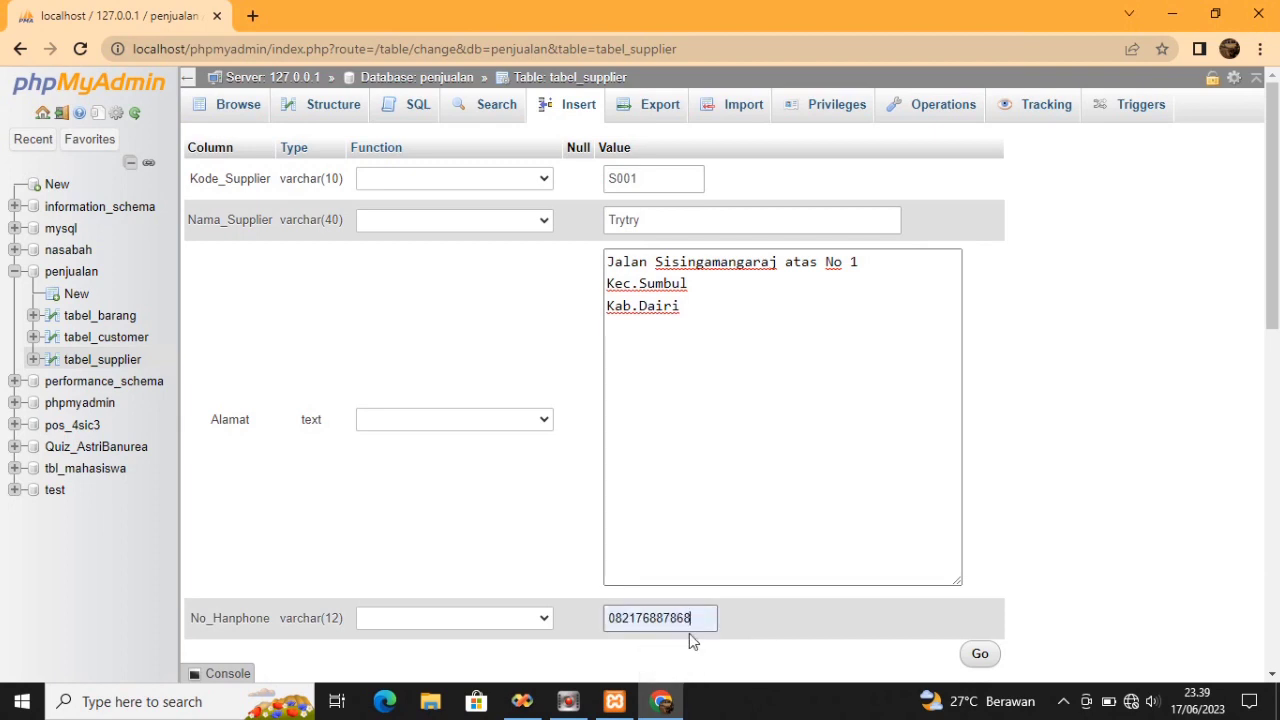
key(BackSpace)
text(2)
click(755, 570)
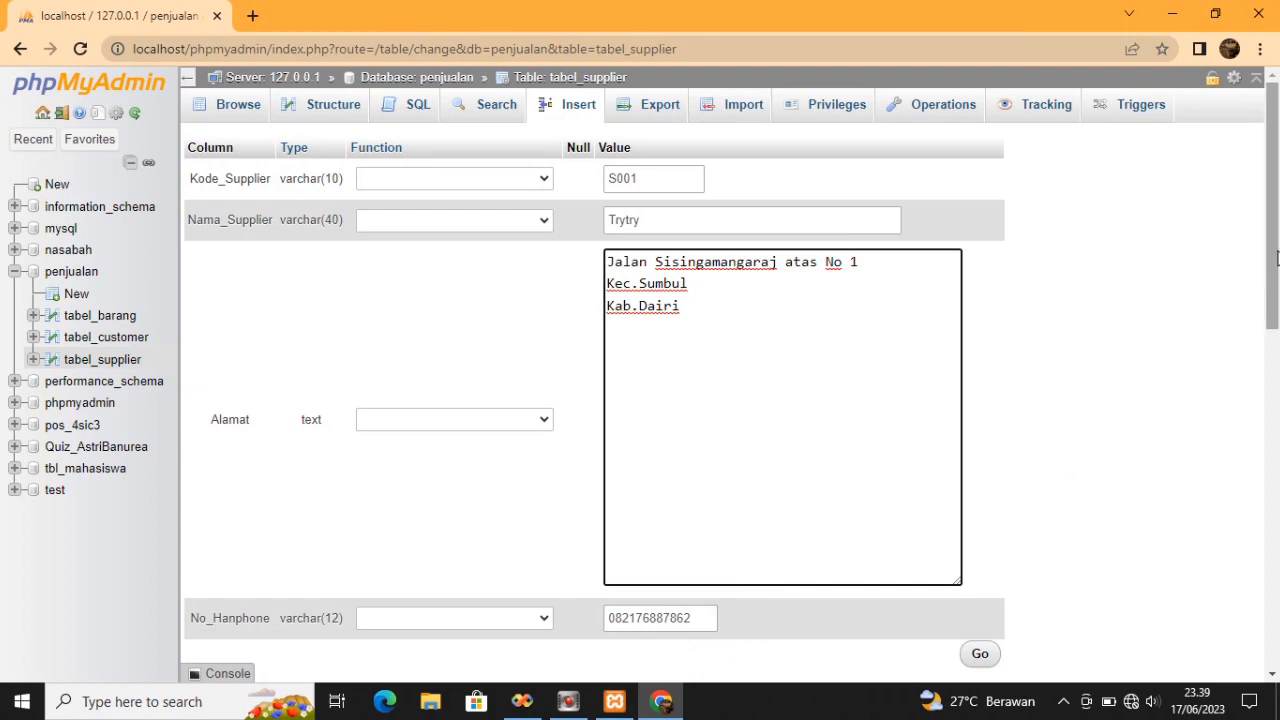
scroll(1276, 258, down, 5)
click(980, 180)
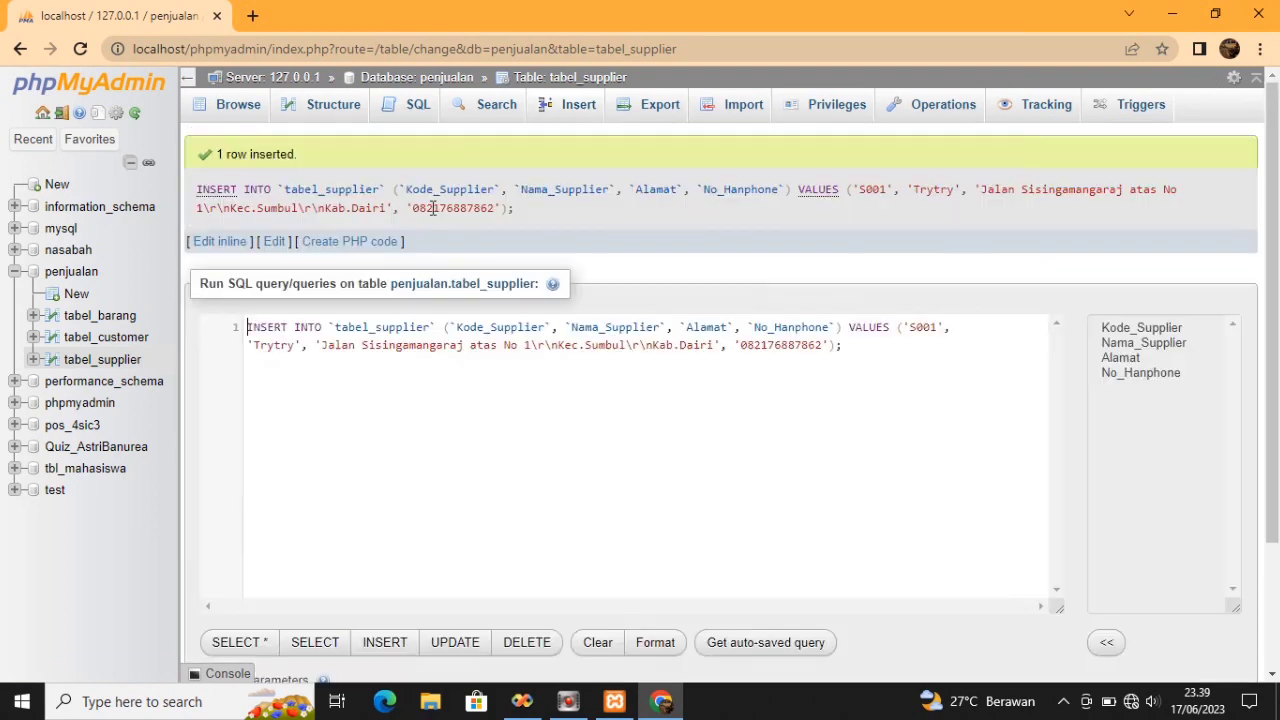
Browse tabel_supplier's single saved row, then return to the penjualan database overview
click(264, 108)
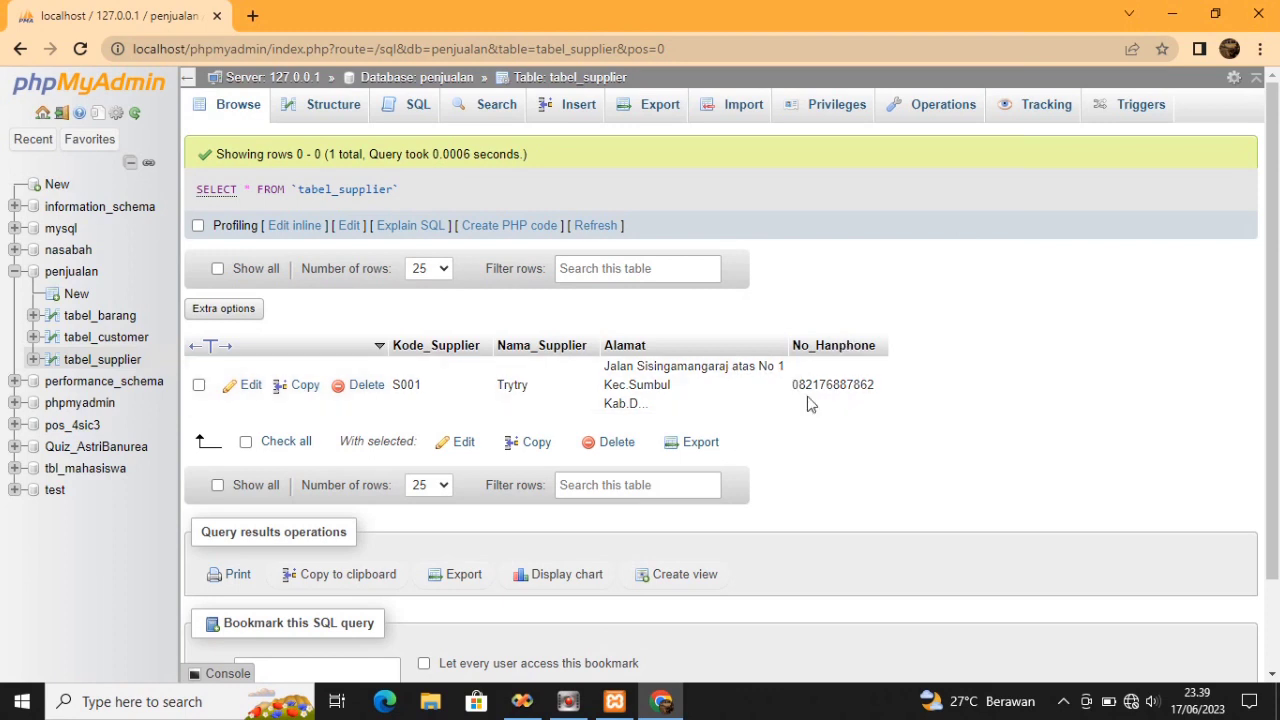
click(66, 278)
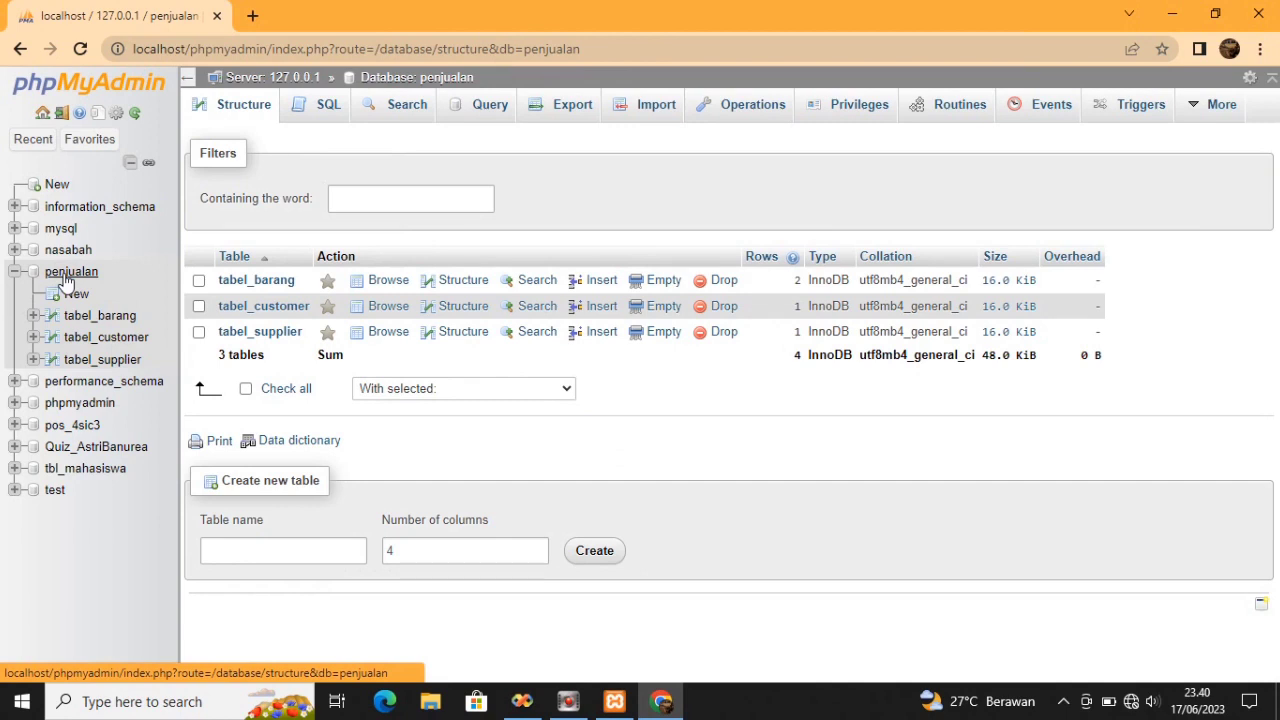
Create a new table named Tabel_Penjualan with 8 columns in the penjualan database
click(230, 552)
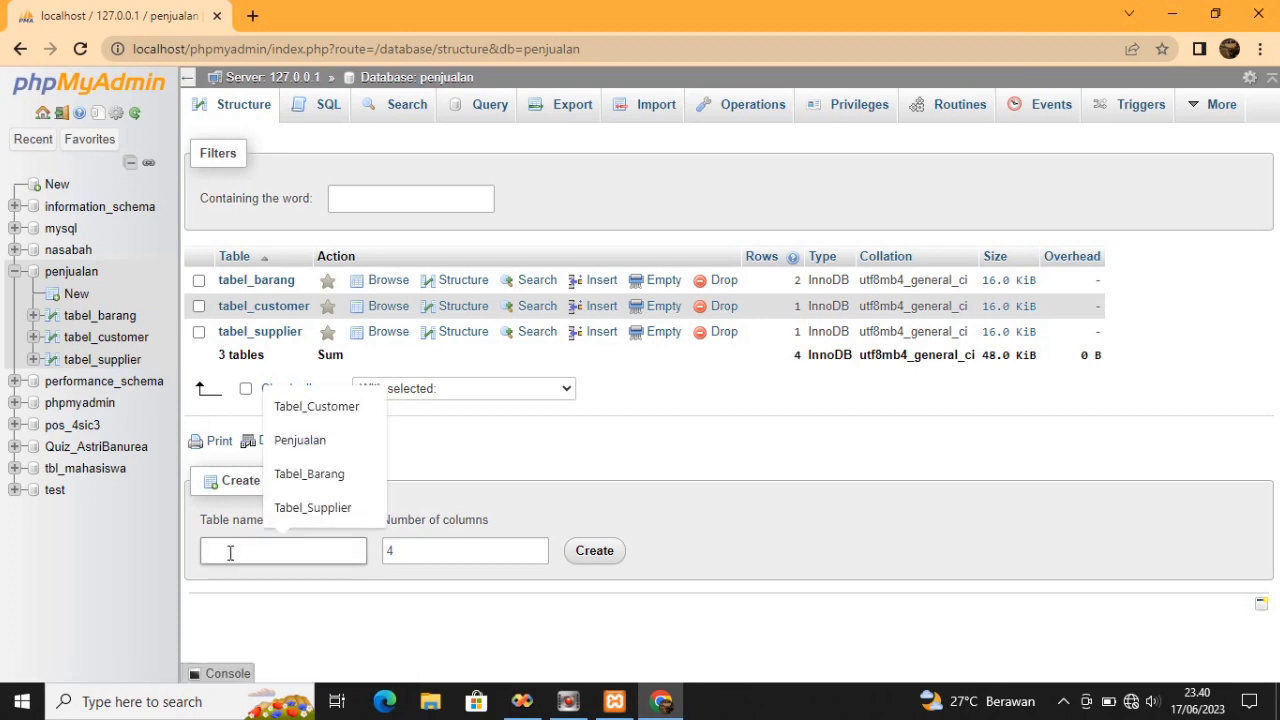
text(Tabel_Penju)
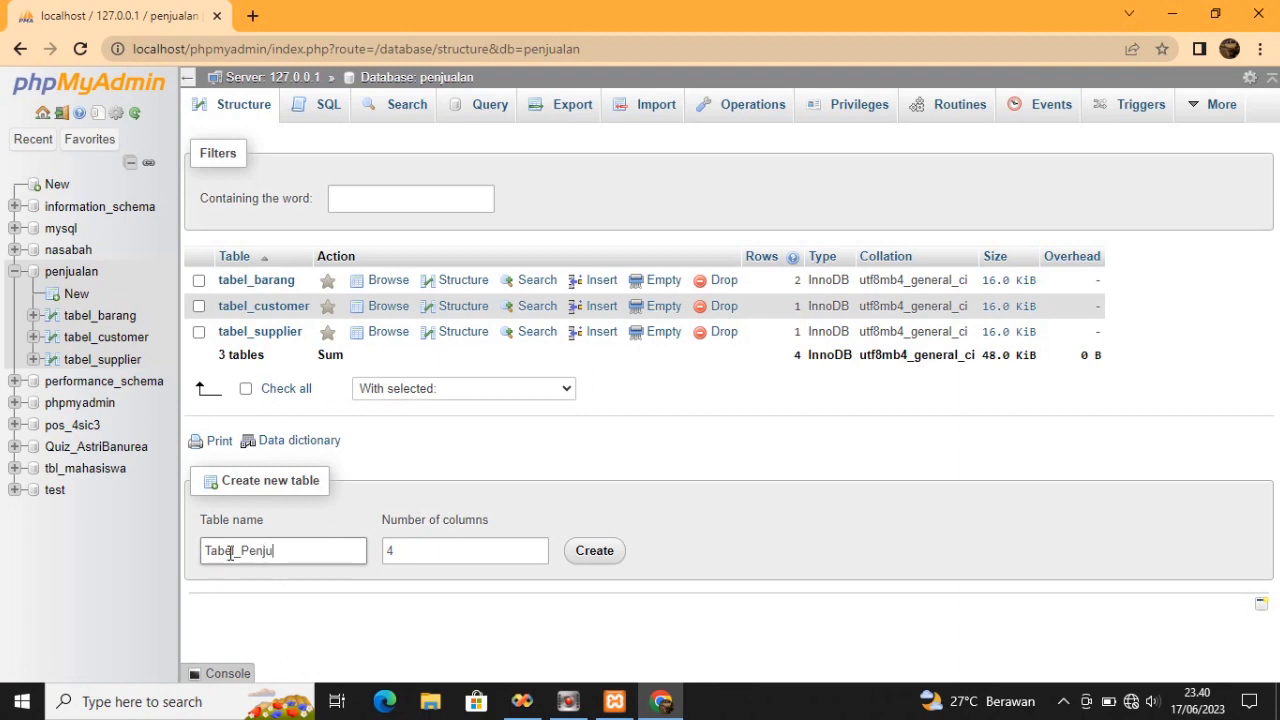
text(alan)
click(400, 551)
click(409, 551)
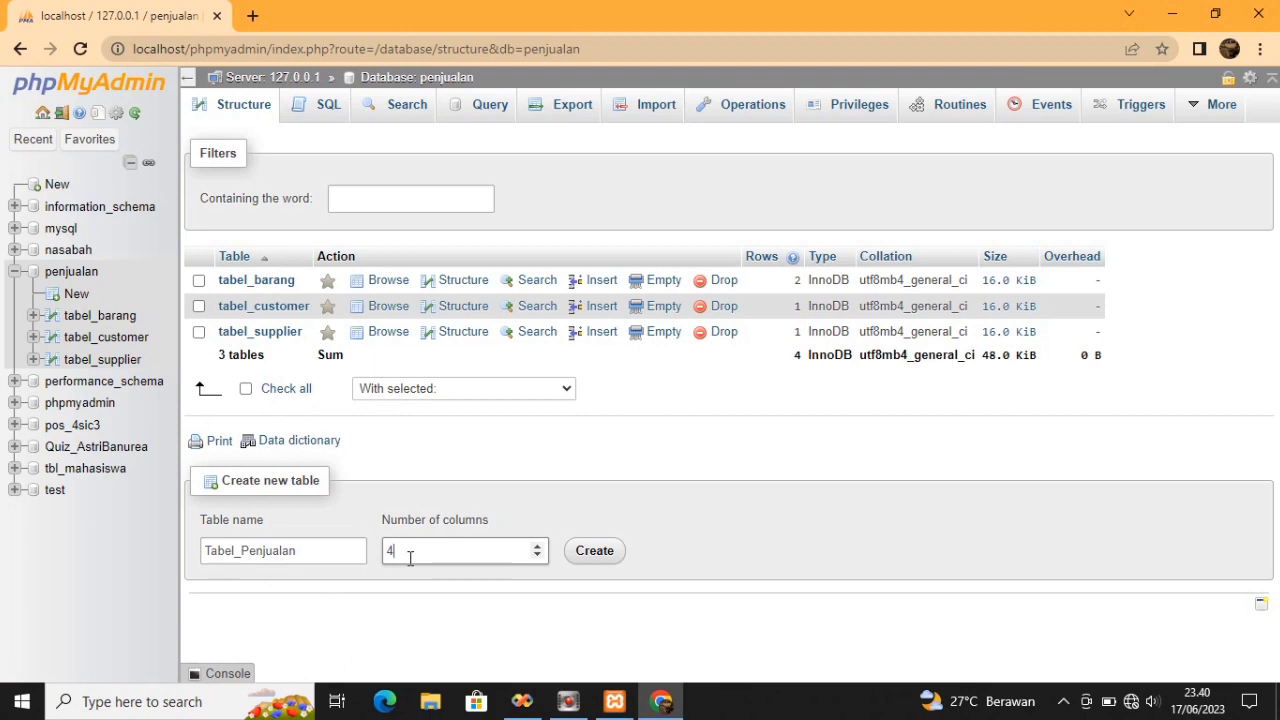
key(BackSpace)
text(8)
click(588, 556)
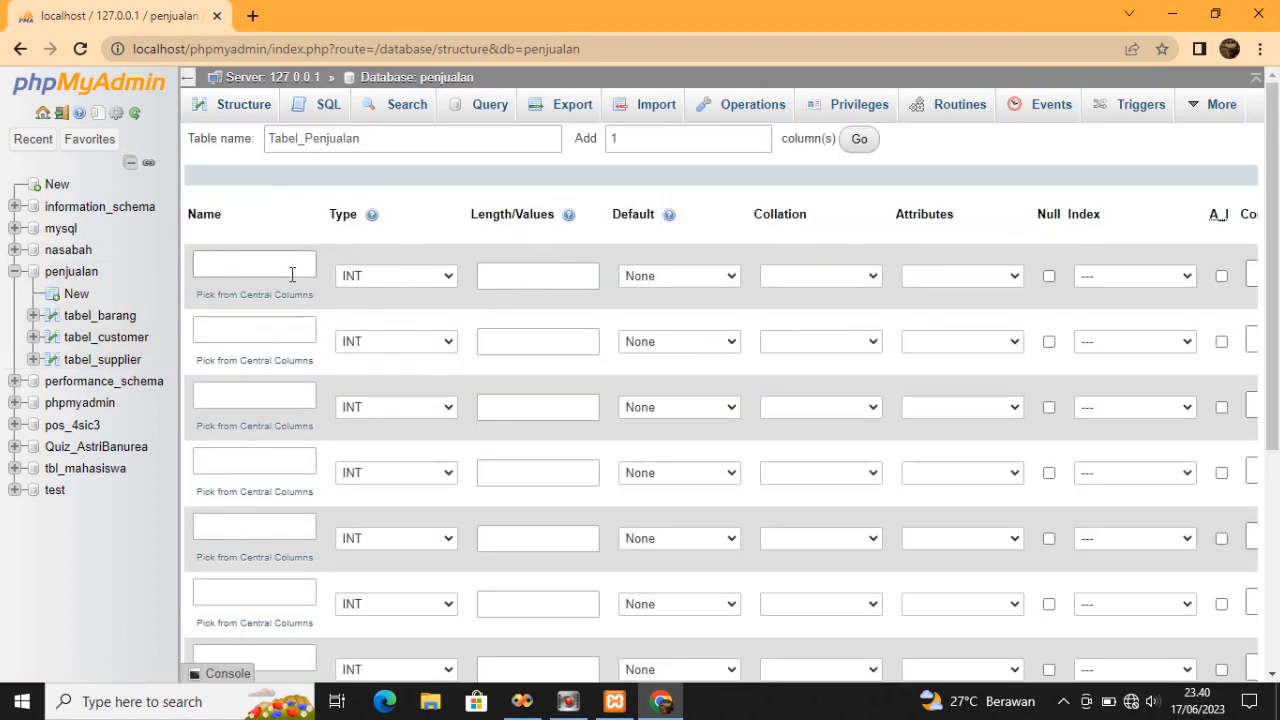
Name the first three columns No_Transaksi, Tanggal and ID_Customer
click(288, 271)
text(No)
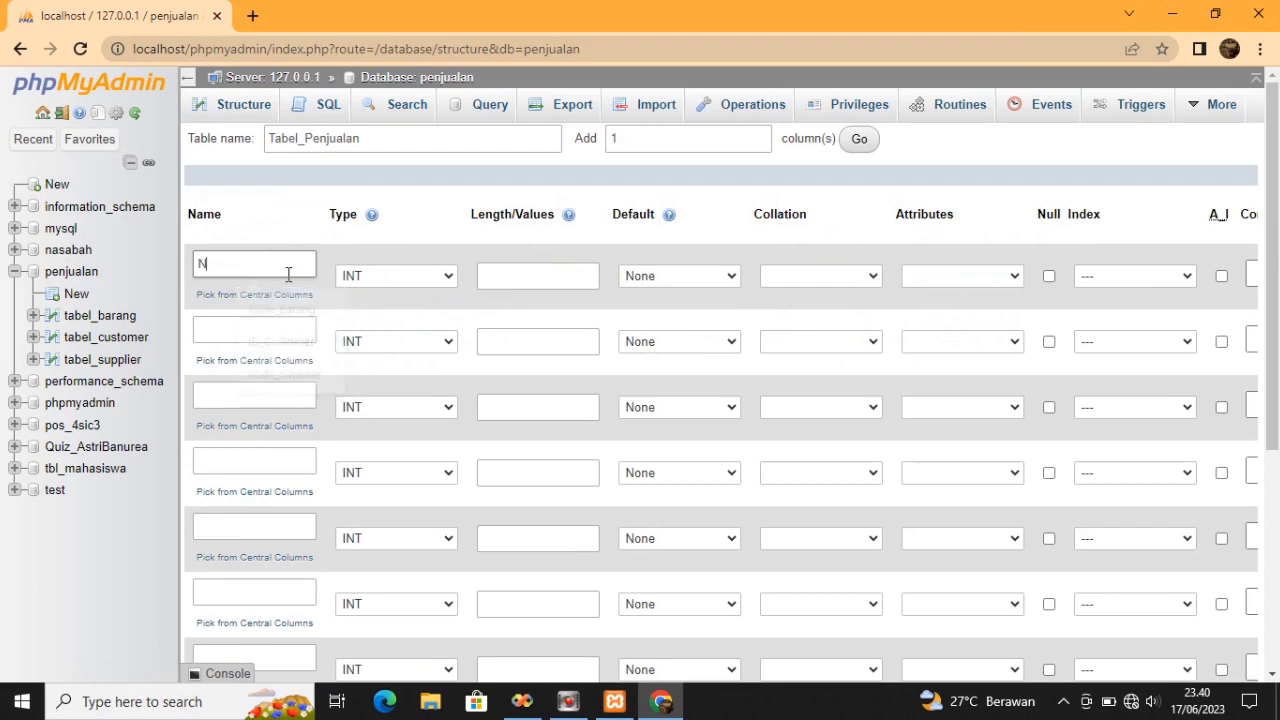
text(_Transaksi)
click(277, 328)
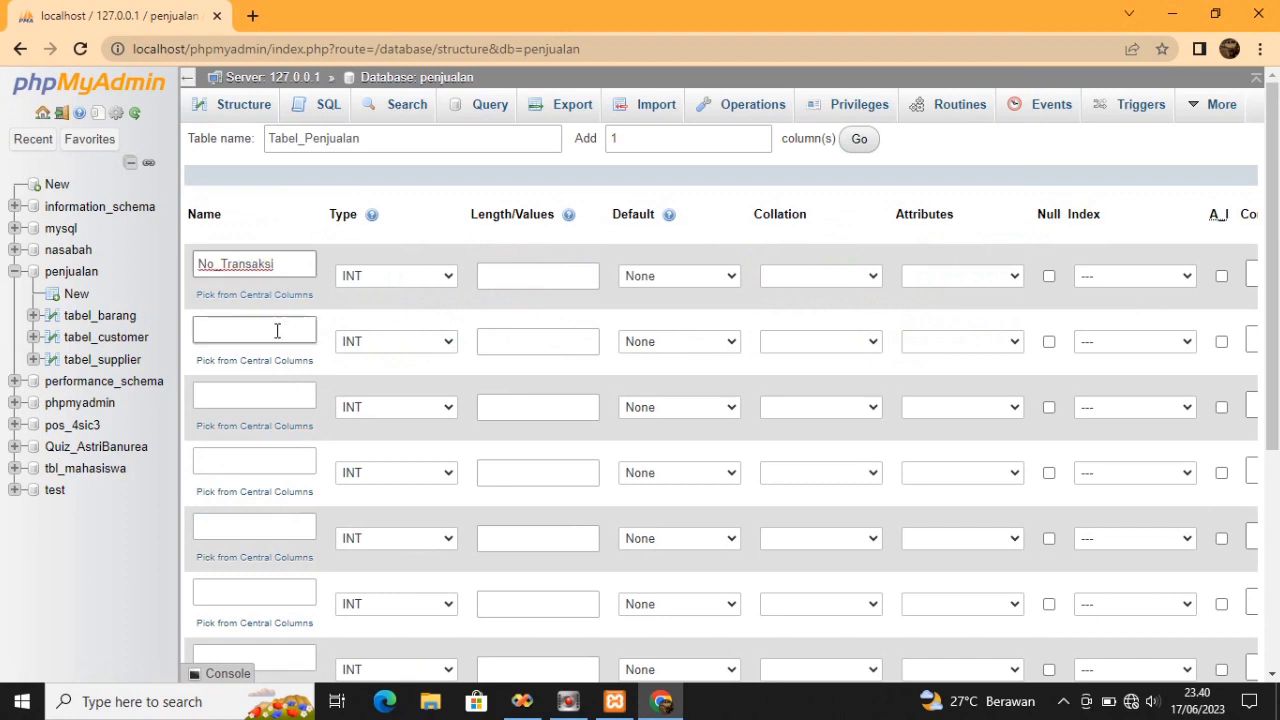
text(Tanggal)
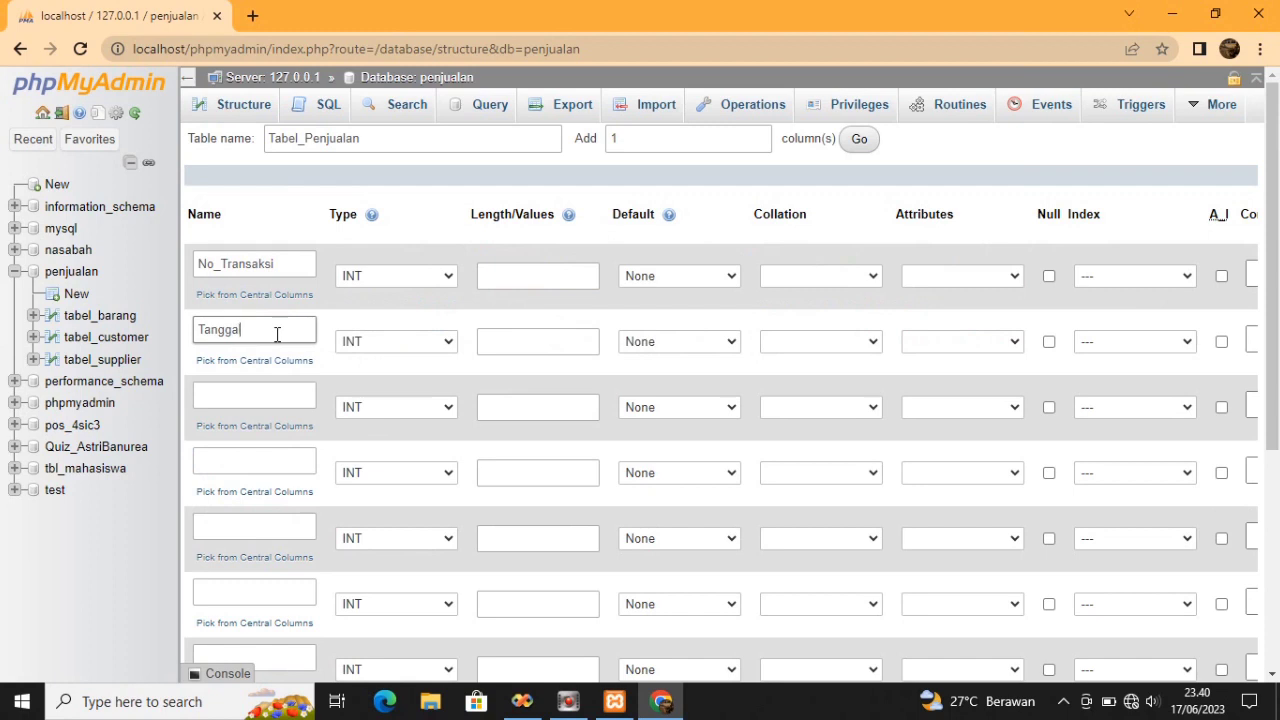
click(285, 388)
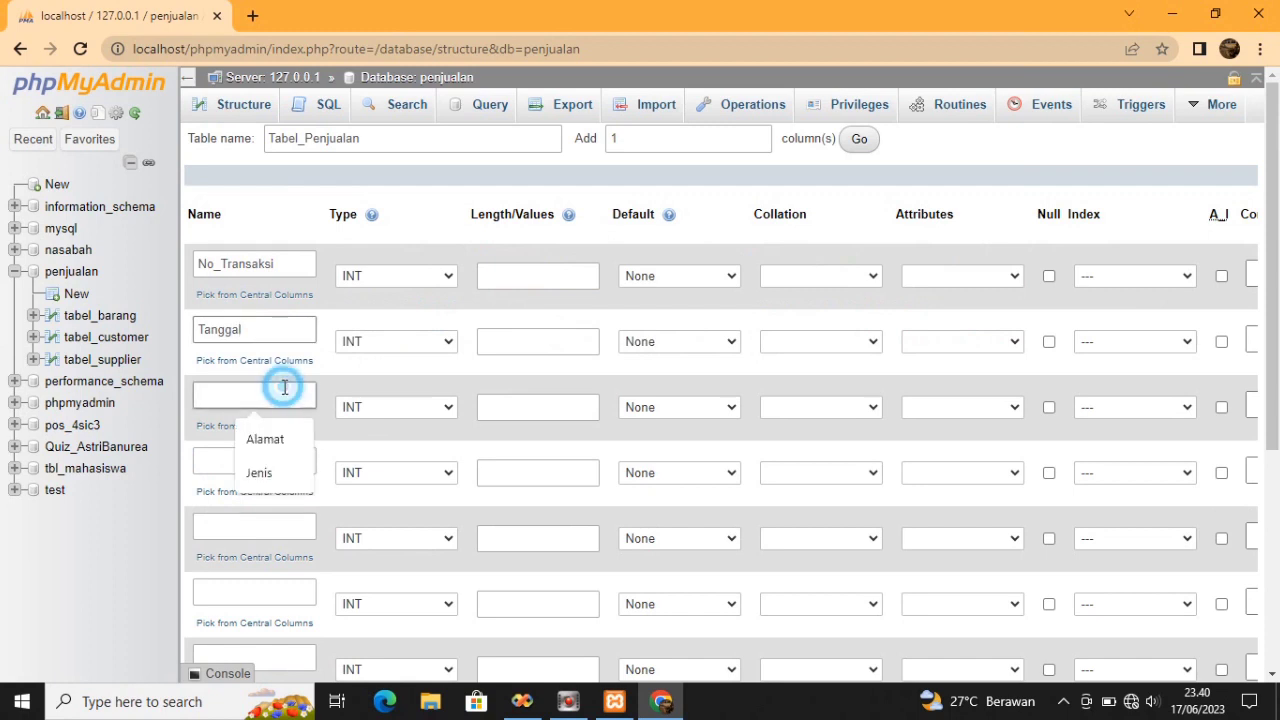
text(ID_Customer)
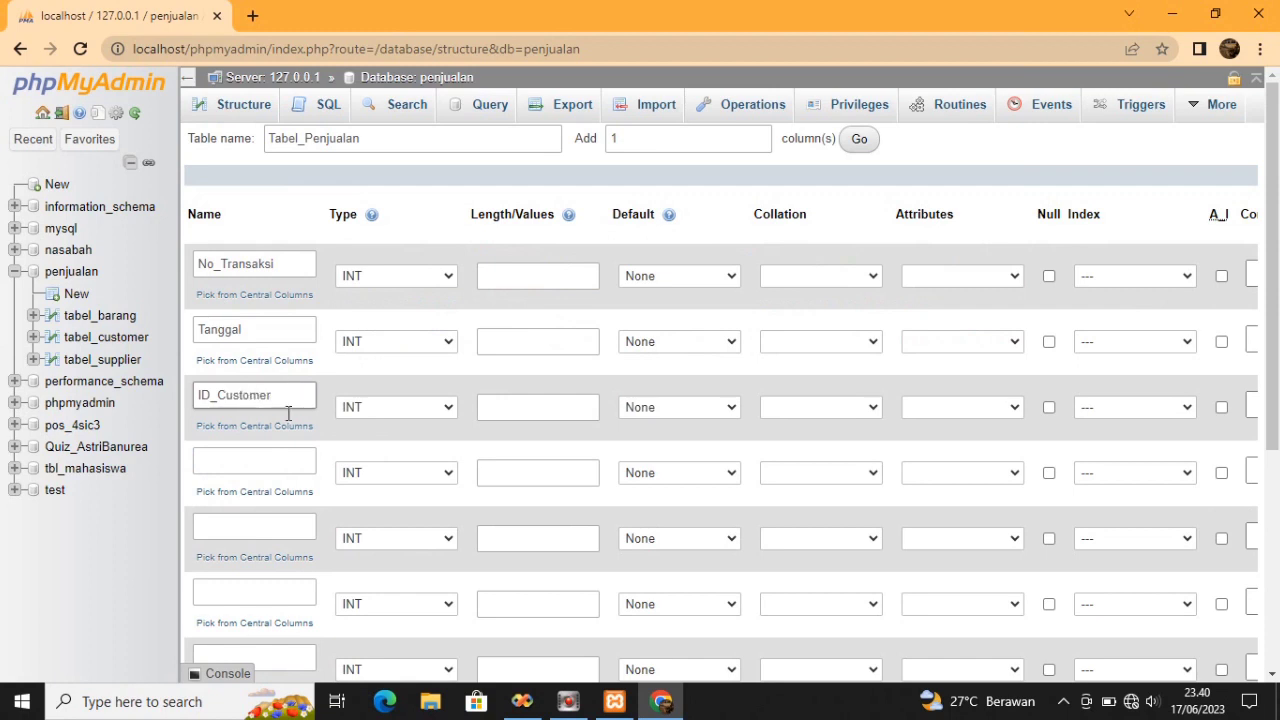
Name the next columns Jumlah_Item, Total_Harga, Kembalian and Created_By (typed as Cieated_By)
click(276, 463)
text(Ju)
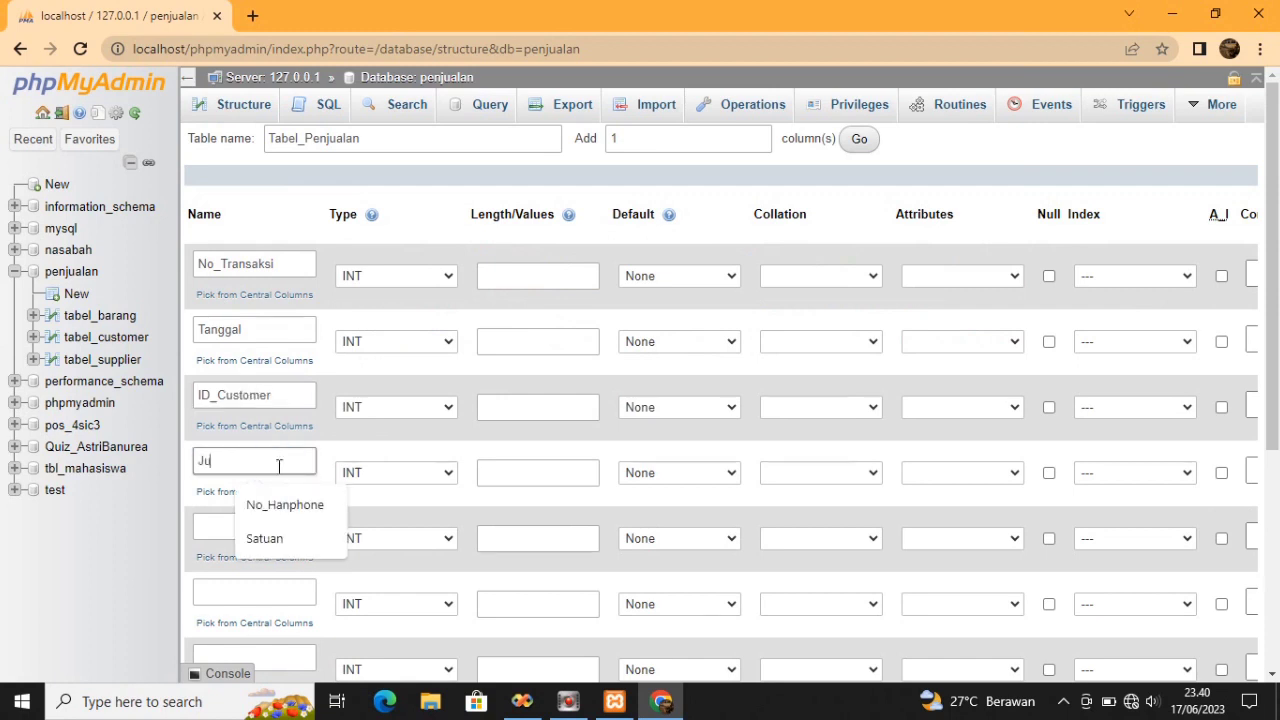
text(m)
text(lah)
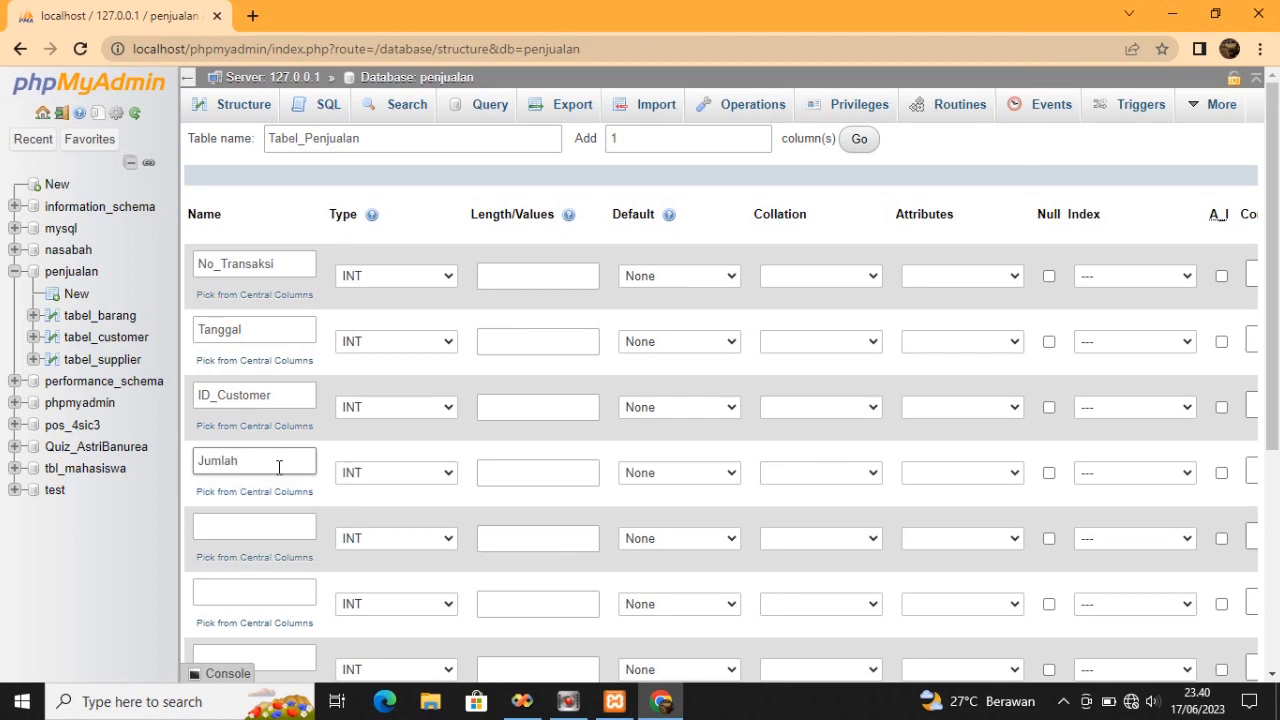
text(_Item)
click(281, 526)
text(To)
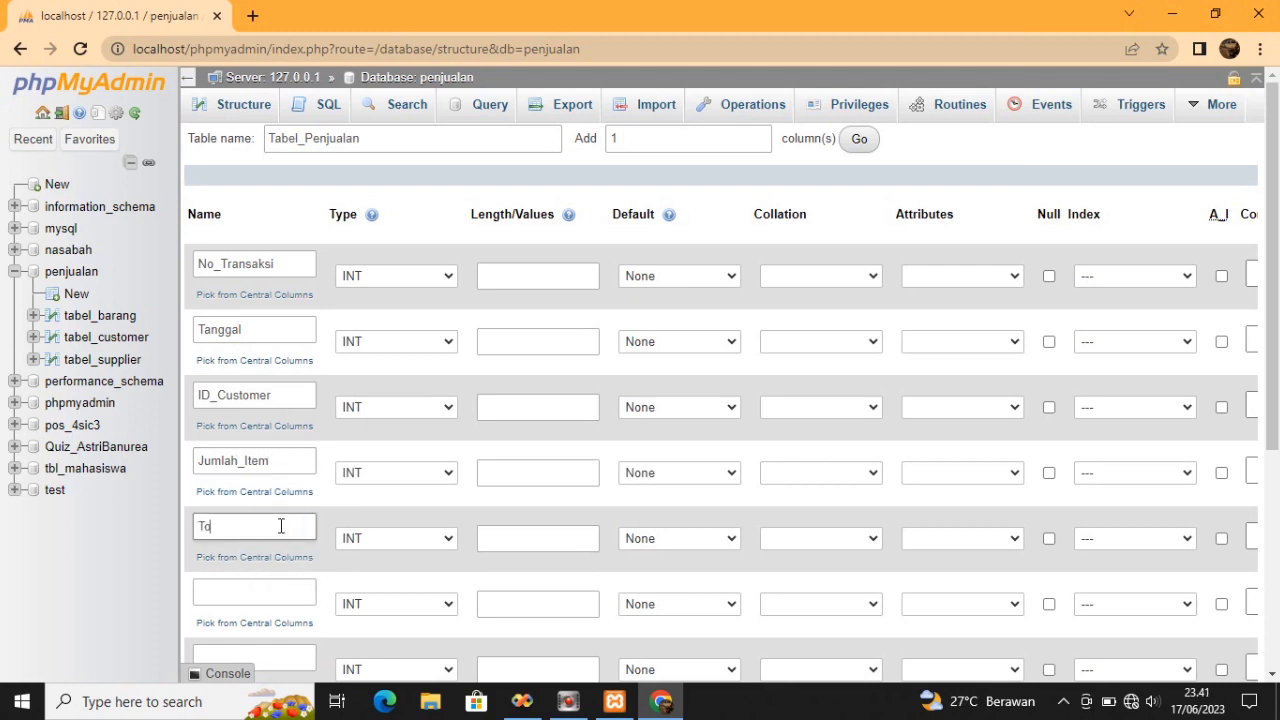
text(tal_Harga)
click(277, 590)
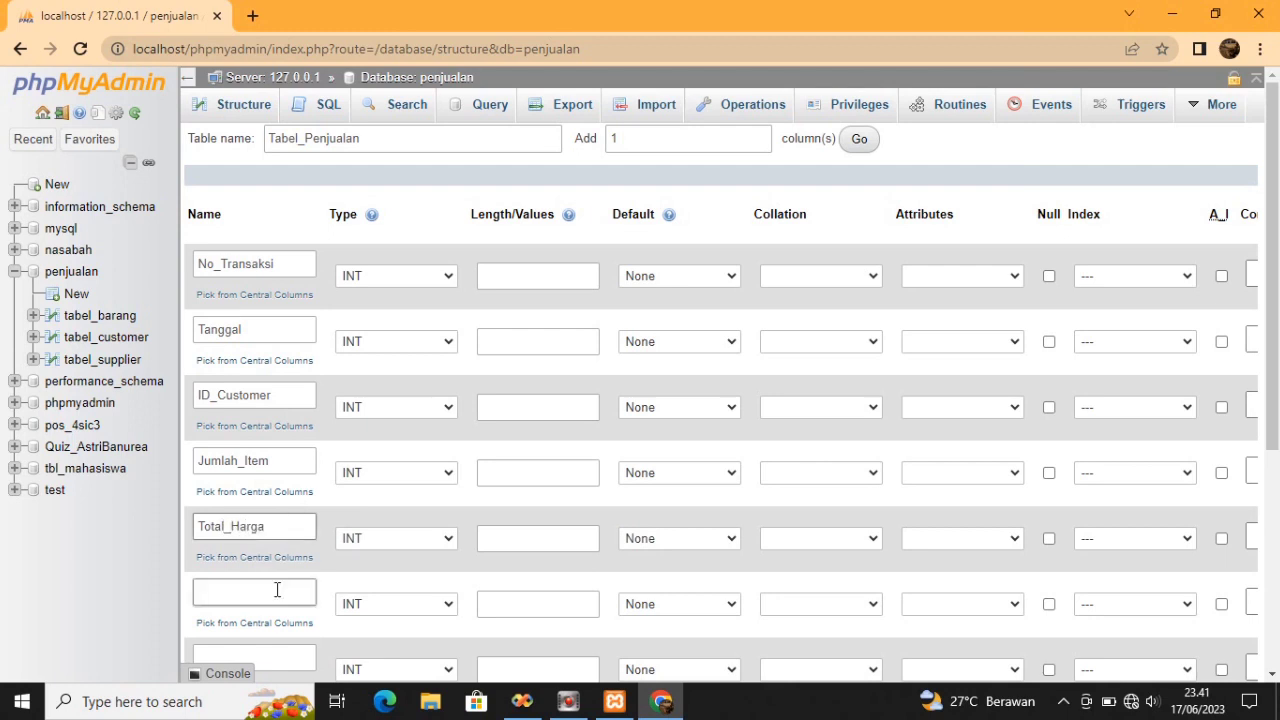
text(K)
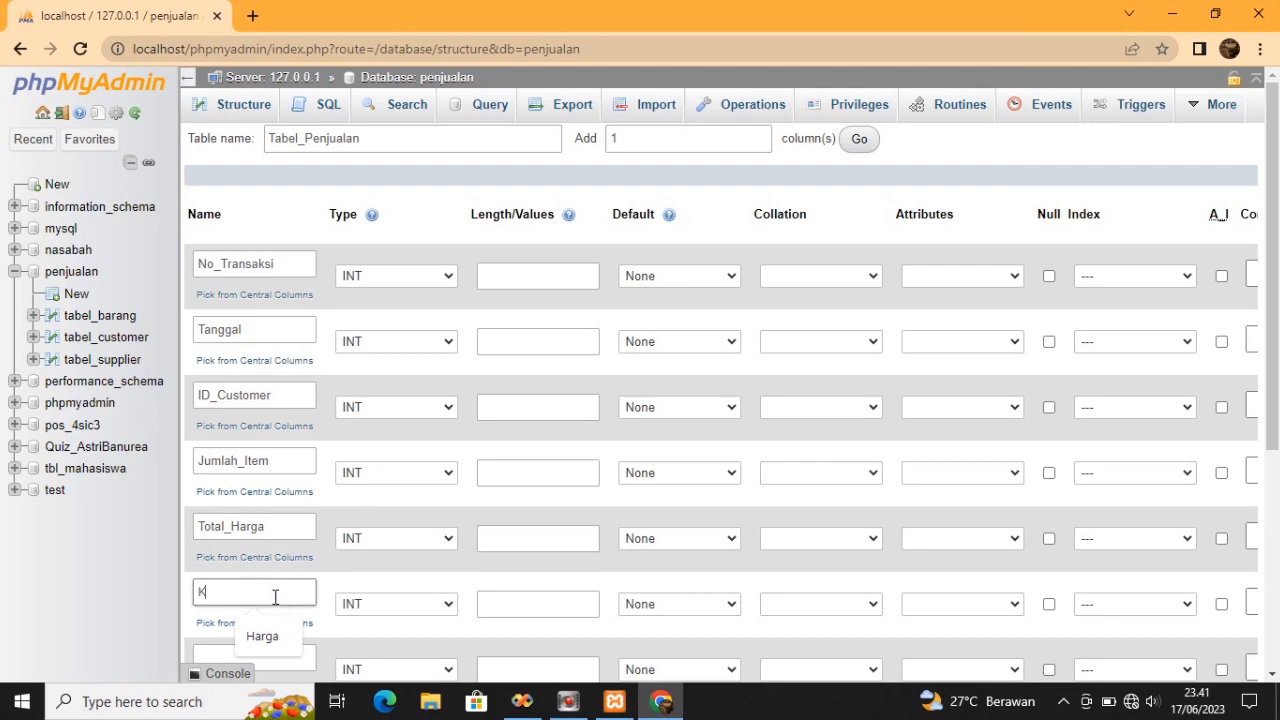
text(embalian)
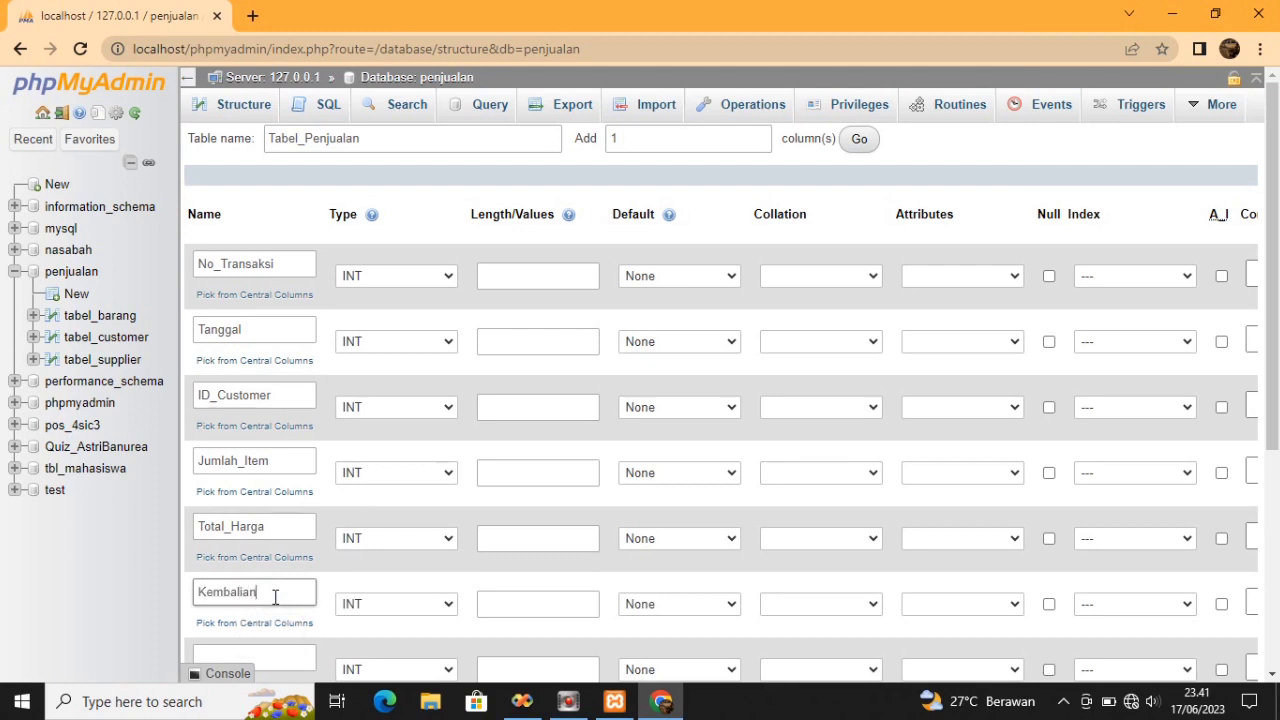
click(283, 654)
text(Ci)
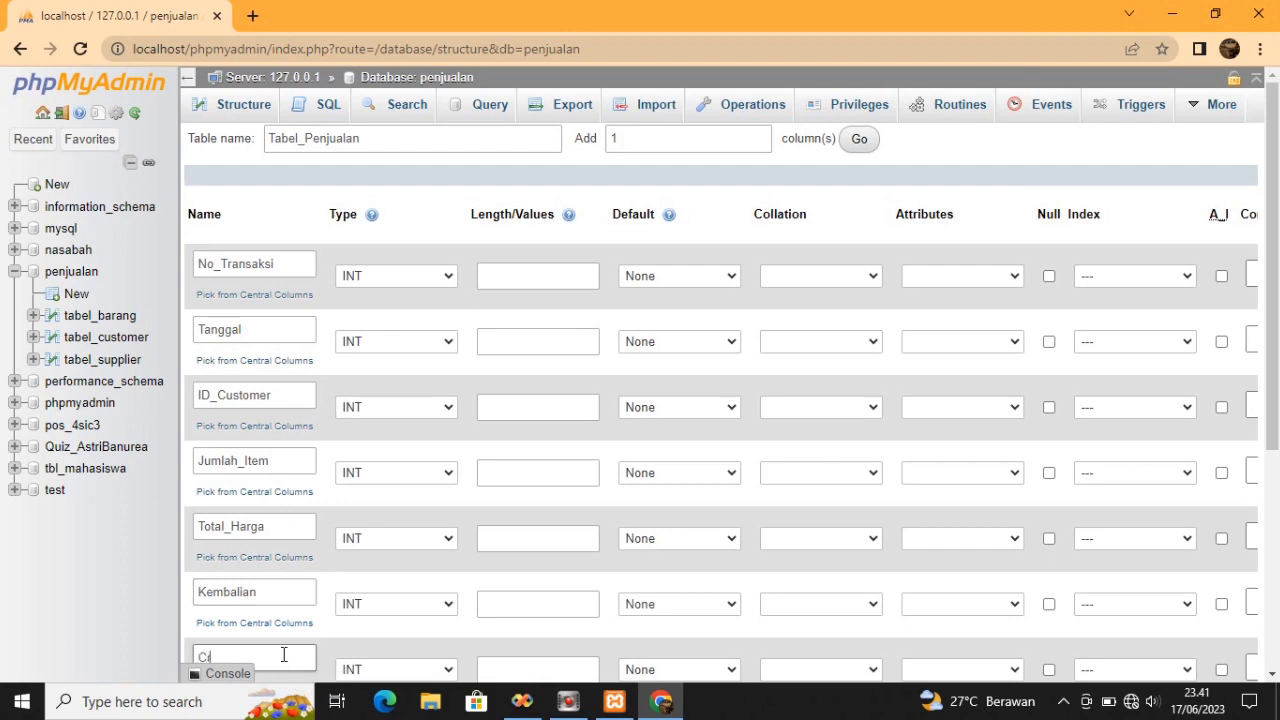
text(eated_By)
Set No_Transaksi and ID_Customer to VARCHAR and Tanggal to DATE
click(449, 279)
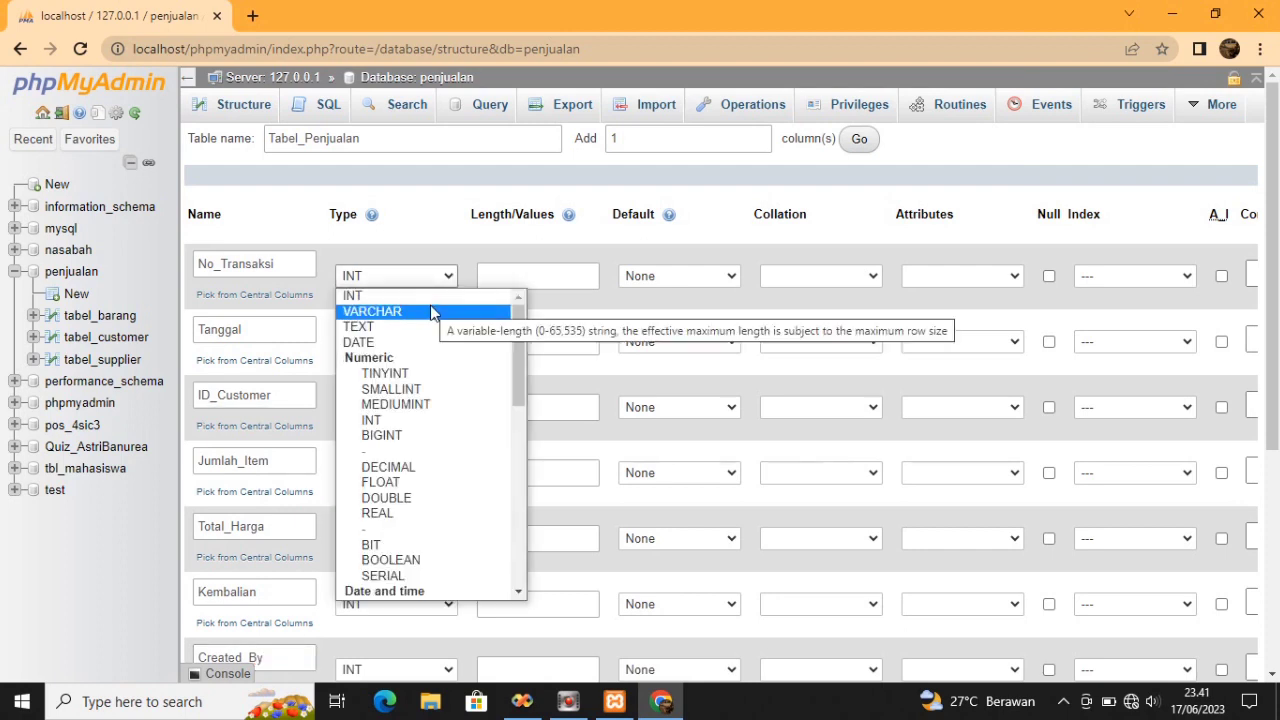
key(Escape)
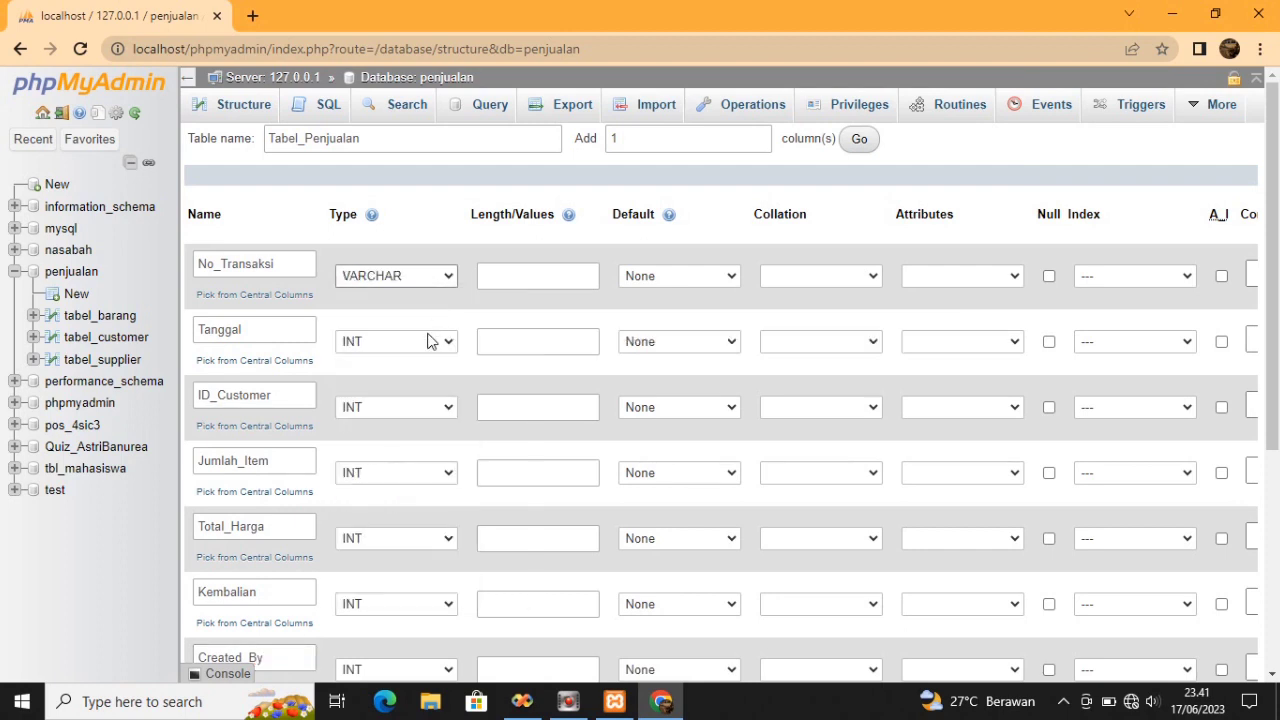
click(430, 340)
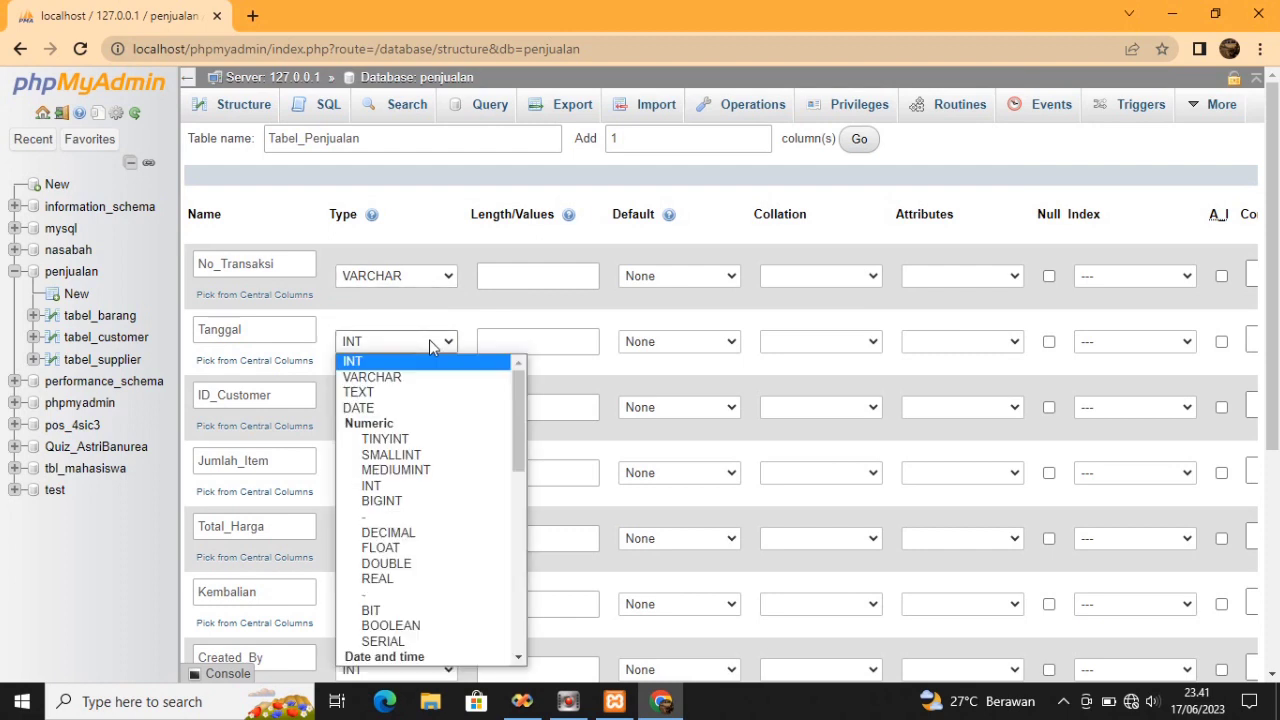
click(460, 407)
click(452, 407)
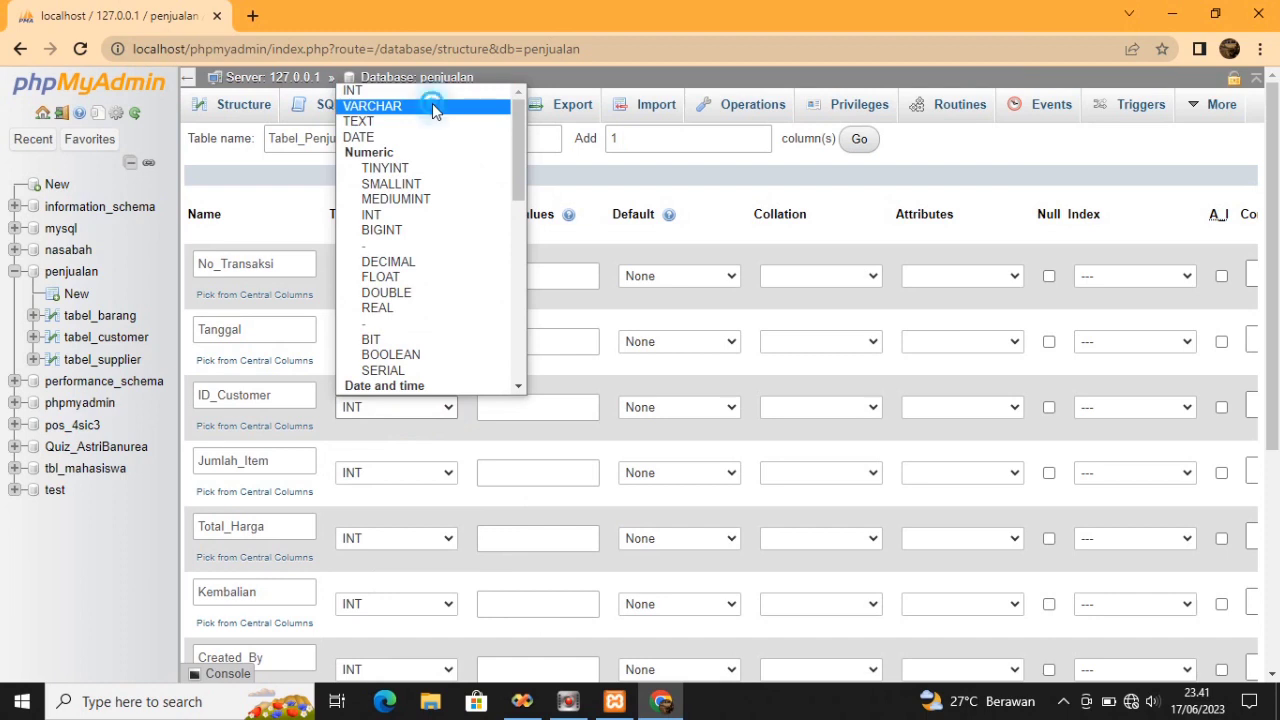
click(432, 106)
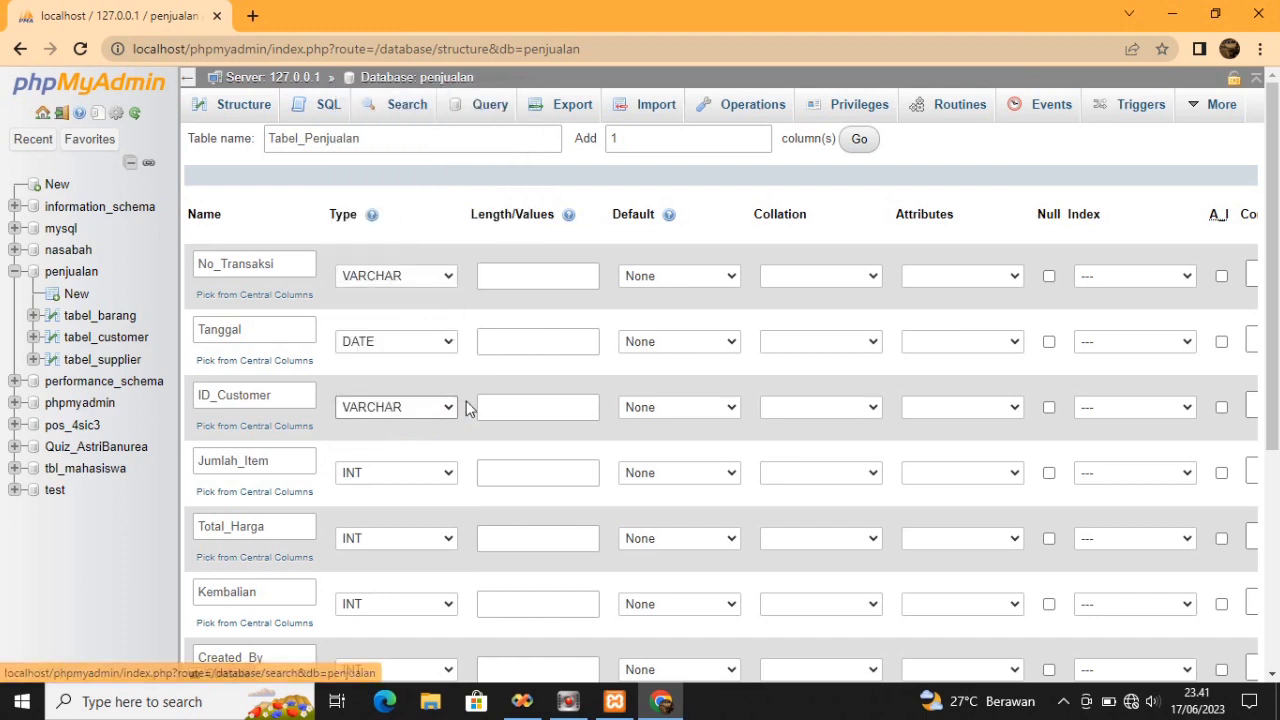
Keep Jumlah_Item as INT and make Total_Harga and Kembalian DOUBLE
click(450, 475)
click(450, 475)
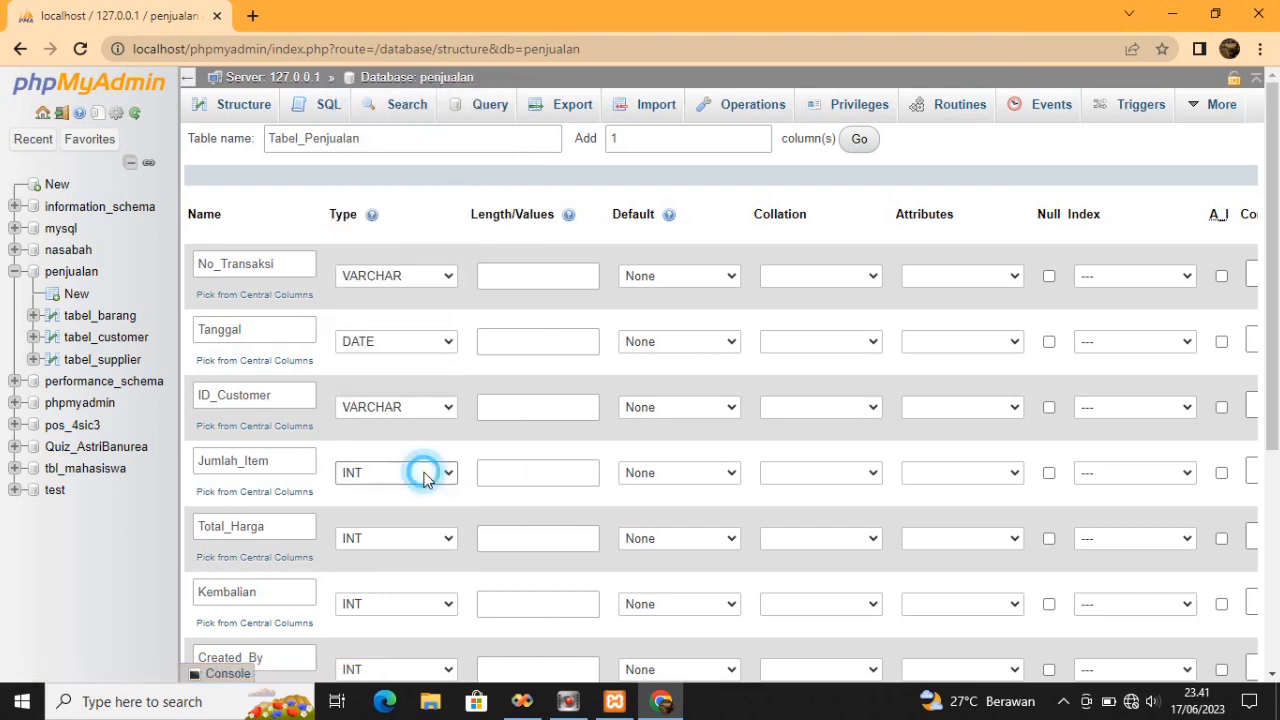
click(450, 540)
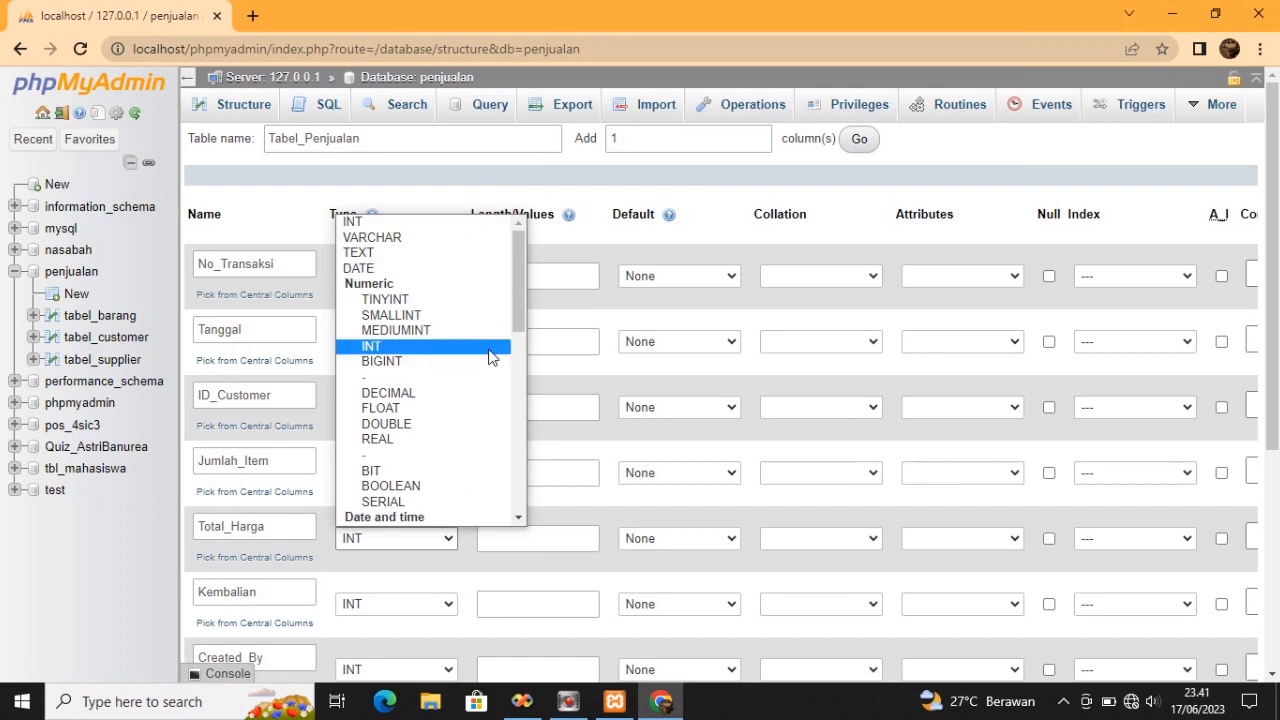
click(447, 424)
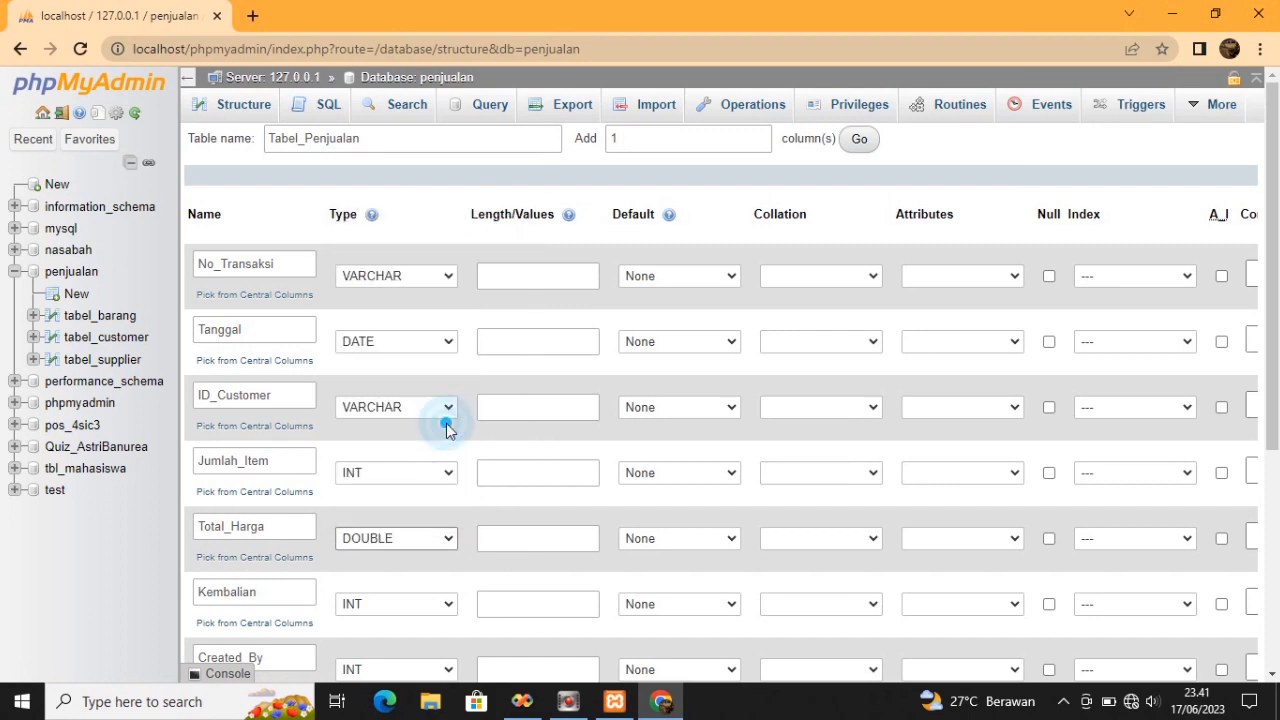
click(446, 603)
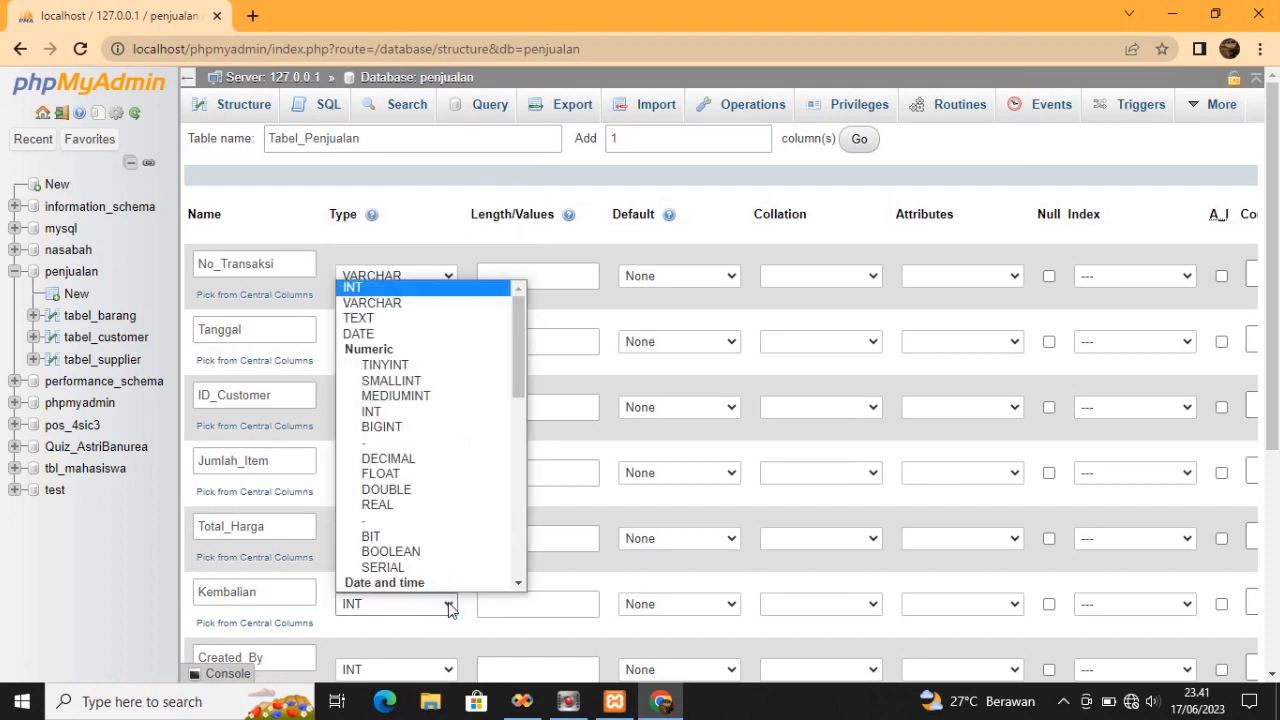
click(442, 488)
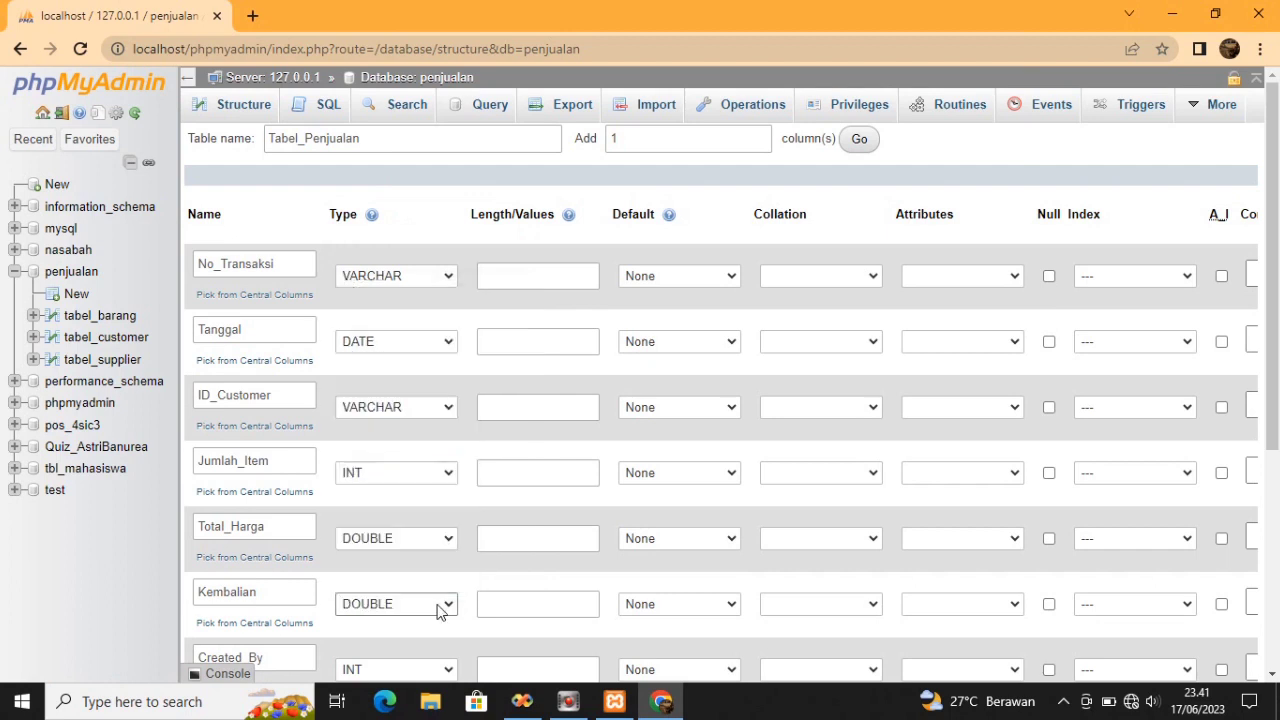
click(448, 670)
scroll(1277, 120, down, 1)
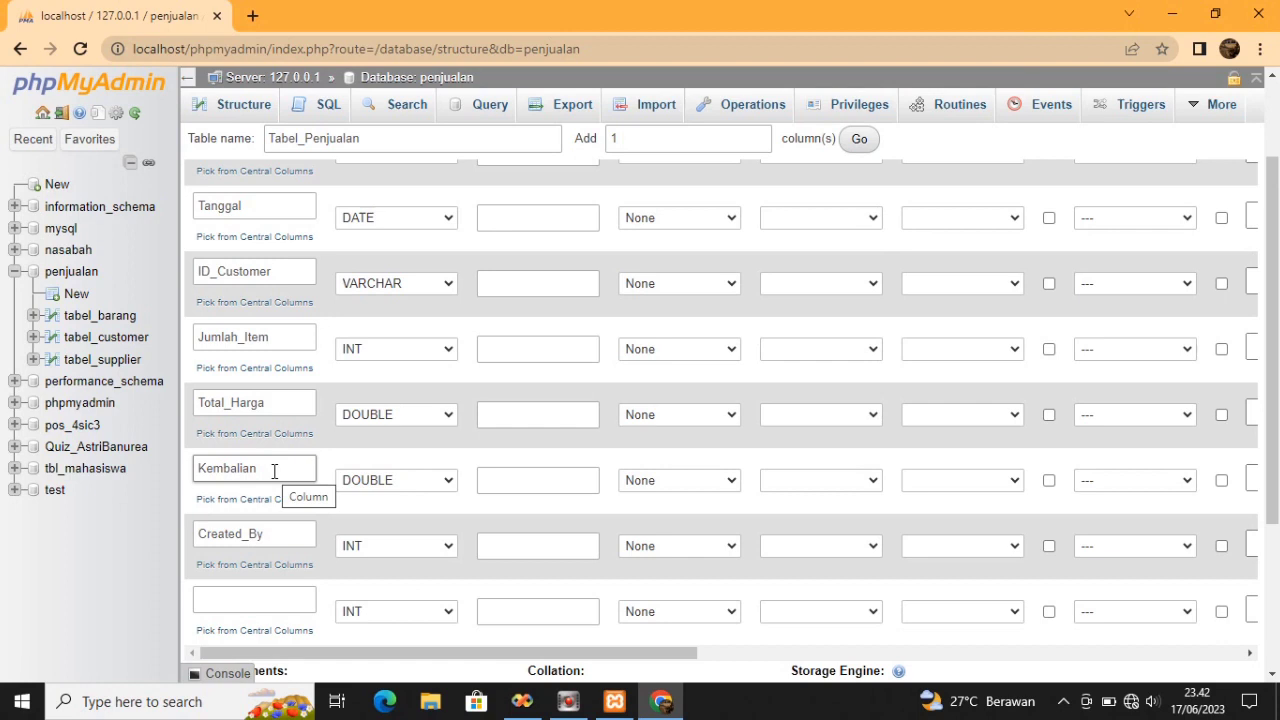
Move Created_By to the eighth column and Kembalian to the seventh by copy-pasting names
drag(274, 470, 183, 478)
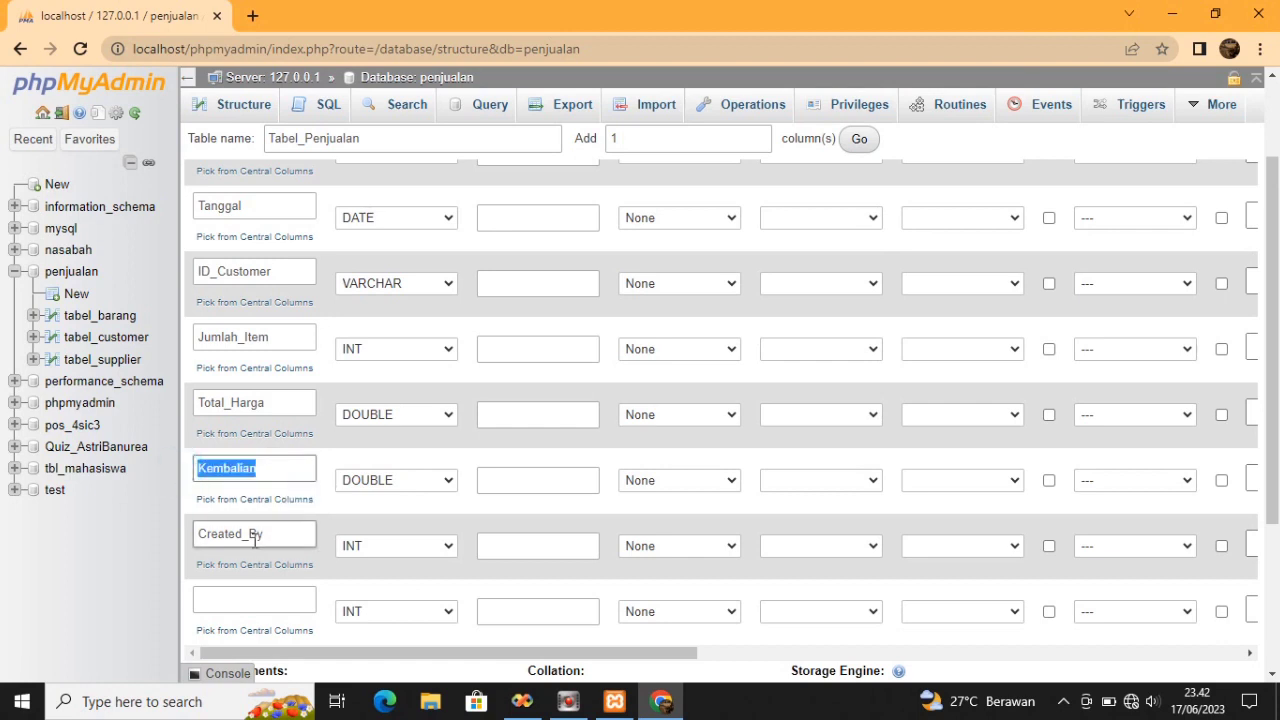
drag(263, 536, 174, 543)
key(ctrl+c)
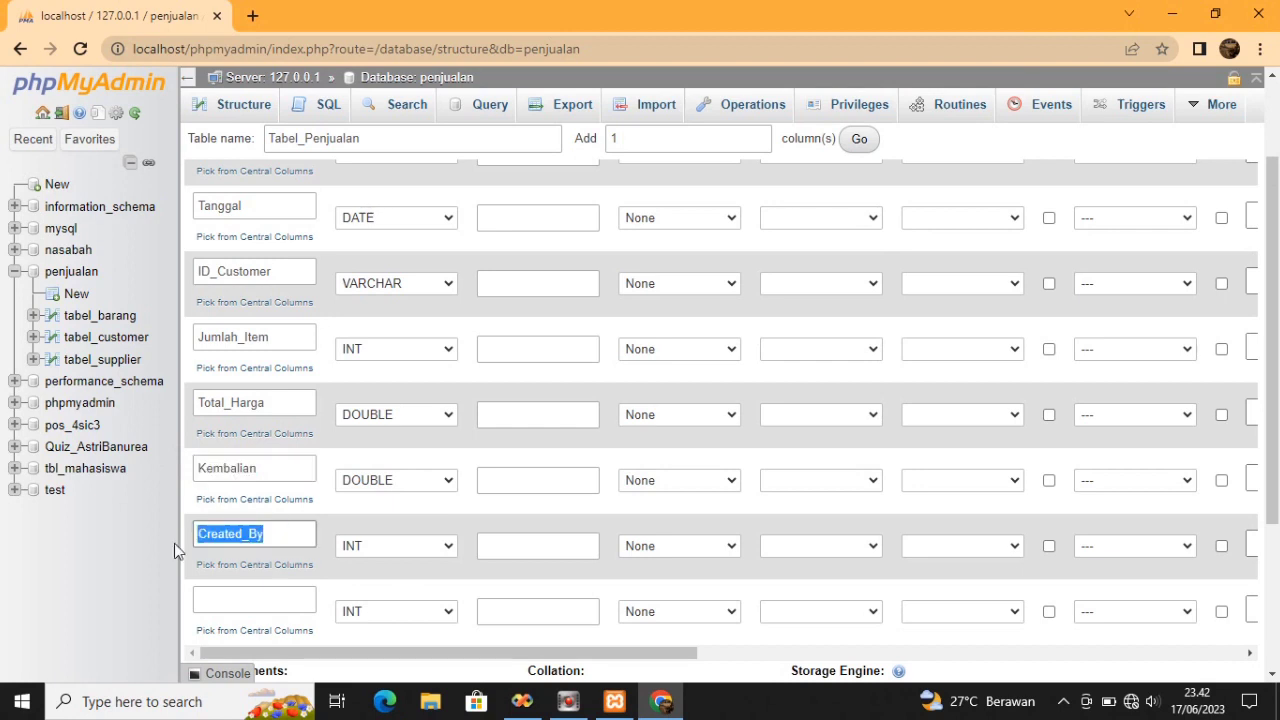
click(220, 600)
key(ctrl+v)
click(266, 466)
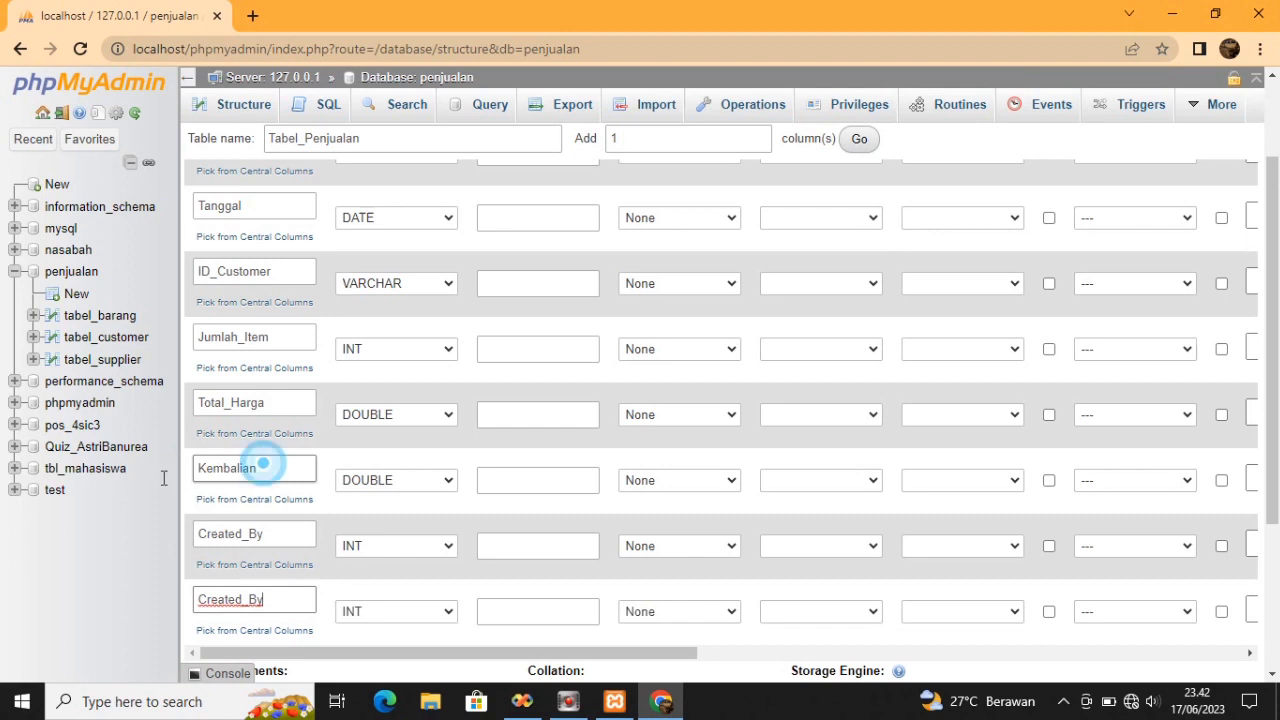
drag(264, 466, 162, 483)
key(ctrl+c)
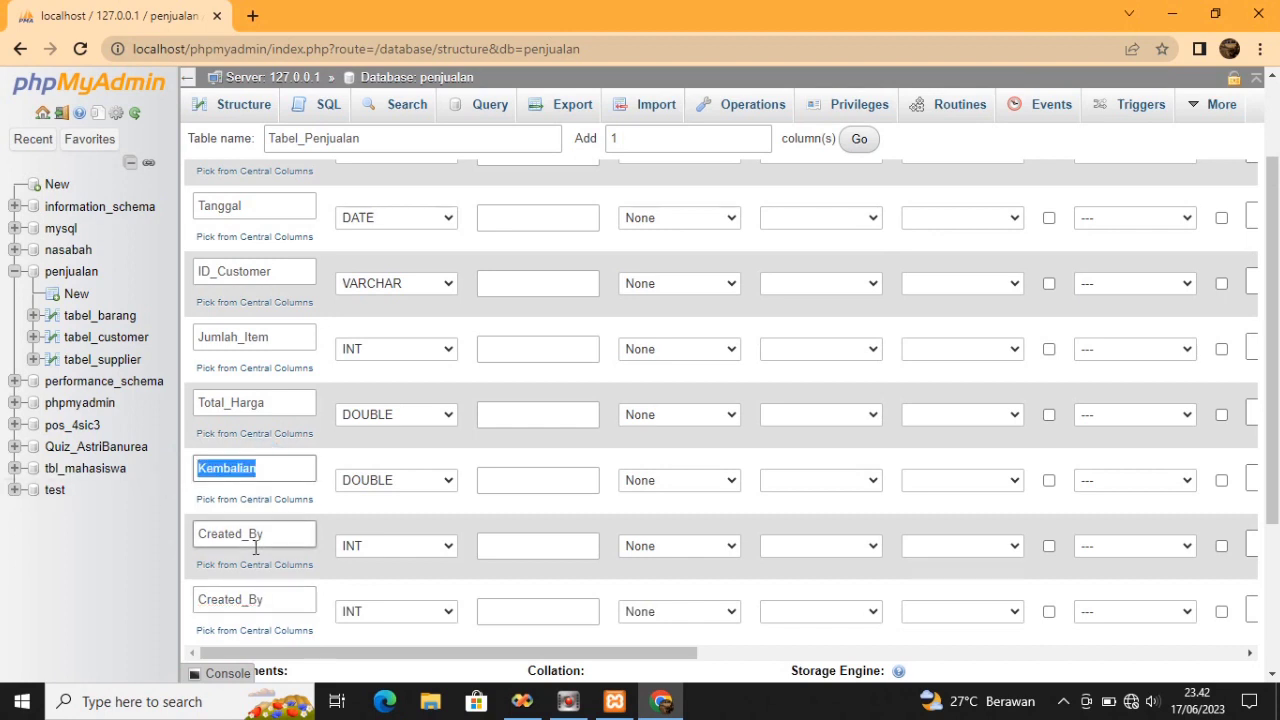
drag(280, 530, 194, 540)
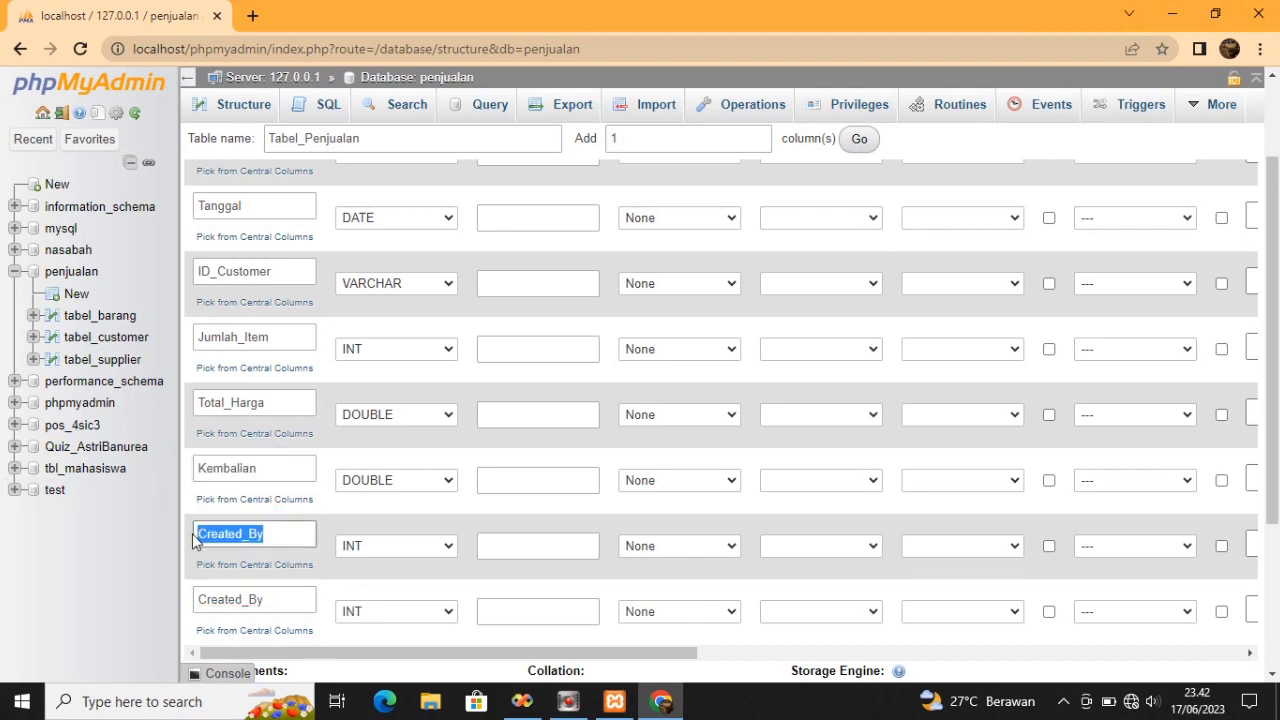
key(ctrl+v)
Rename the sixth column to Bayar with a capital B
click(256, 470)
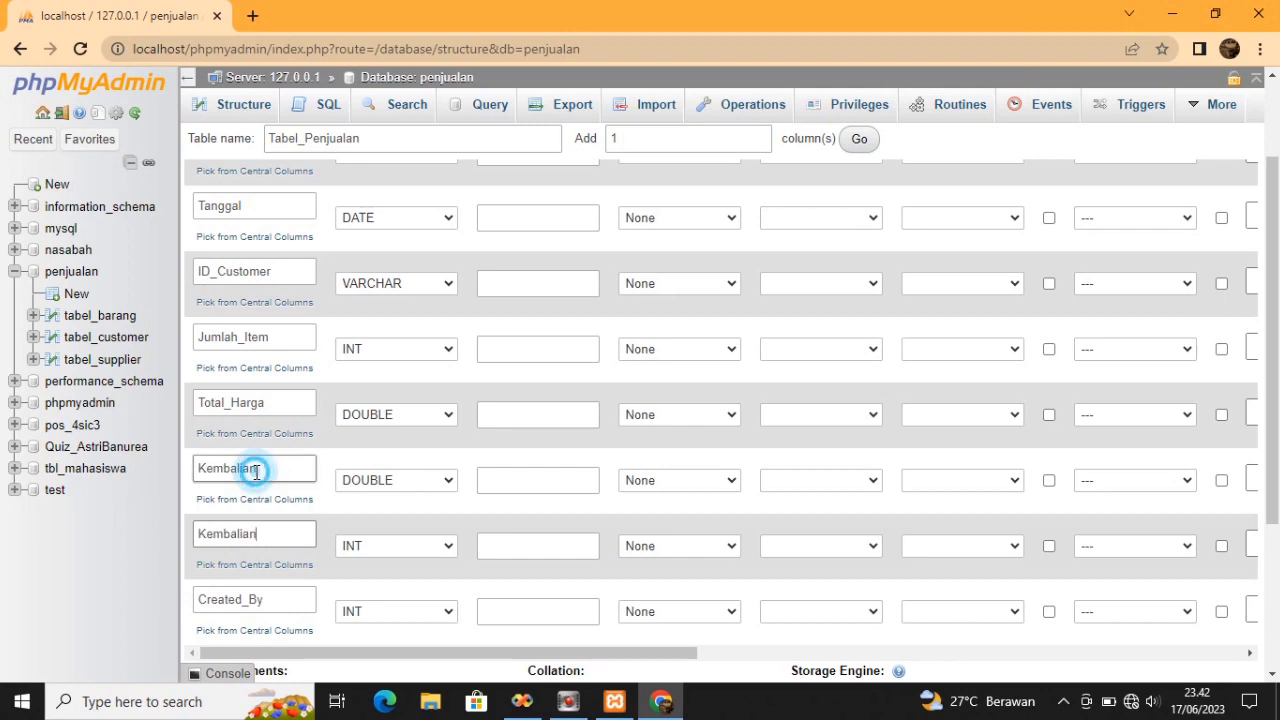
key(BackSpace)
key(ctrl+BackSpace)
text(bayar)
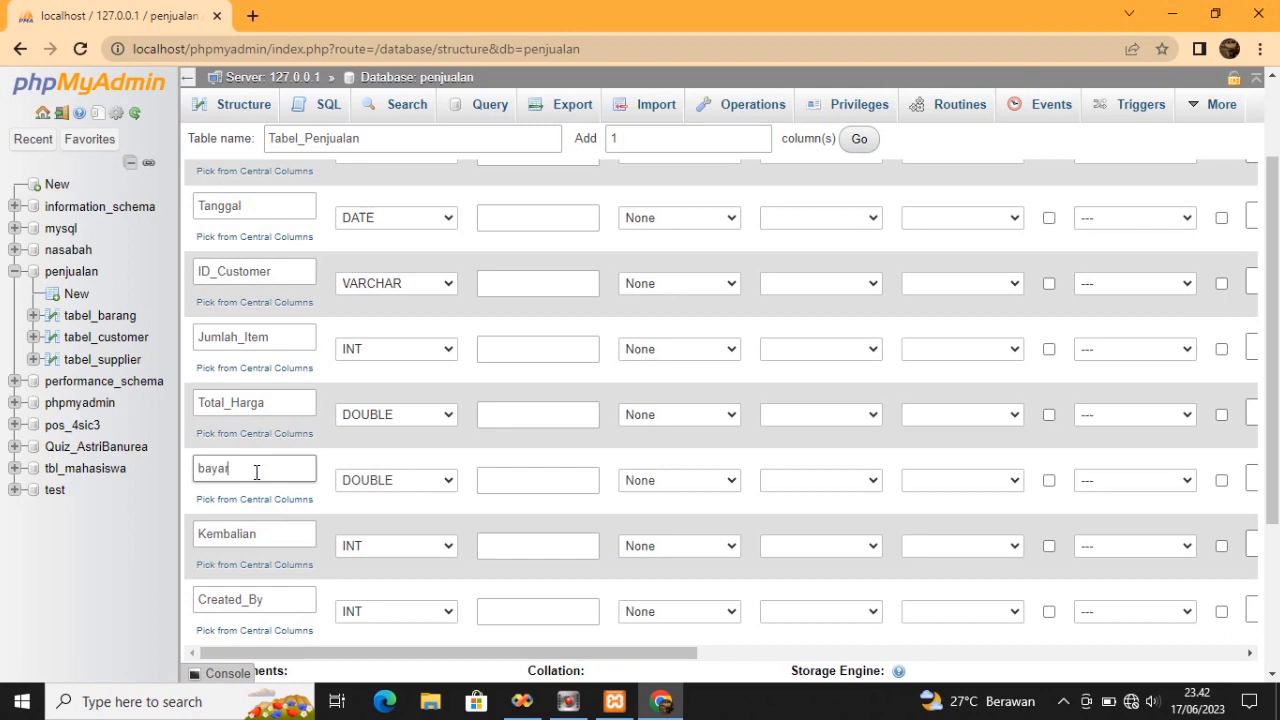
click(206, 470)
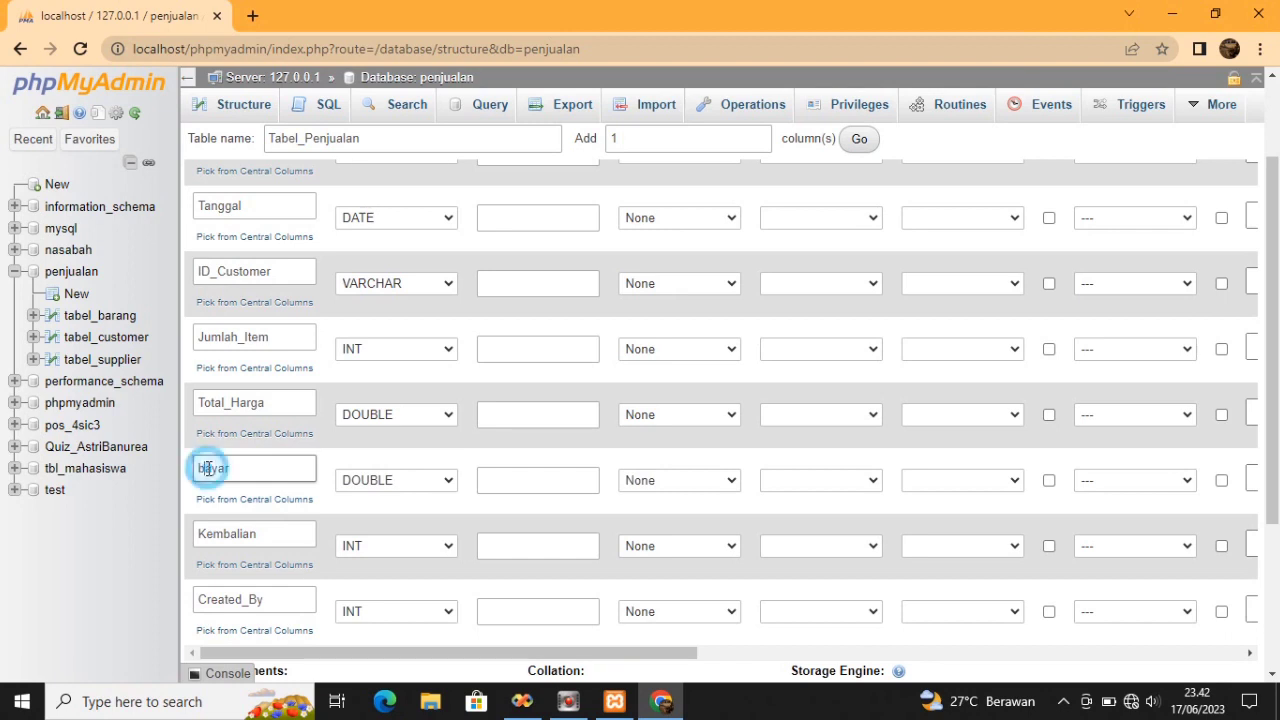
key(BackSpace)
text(B)
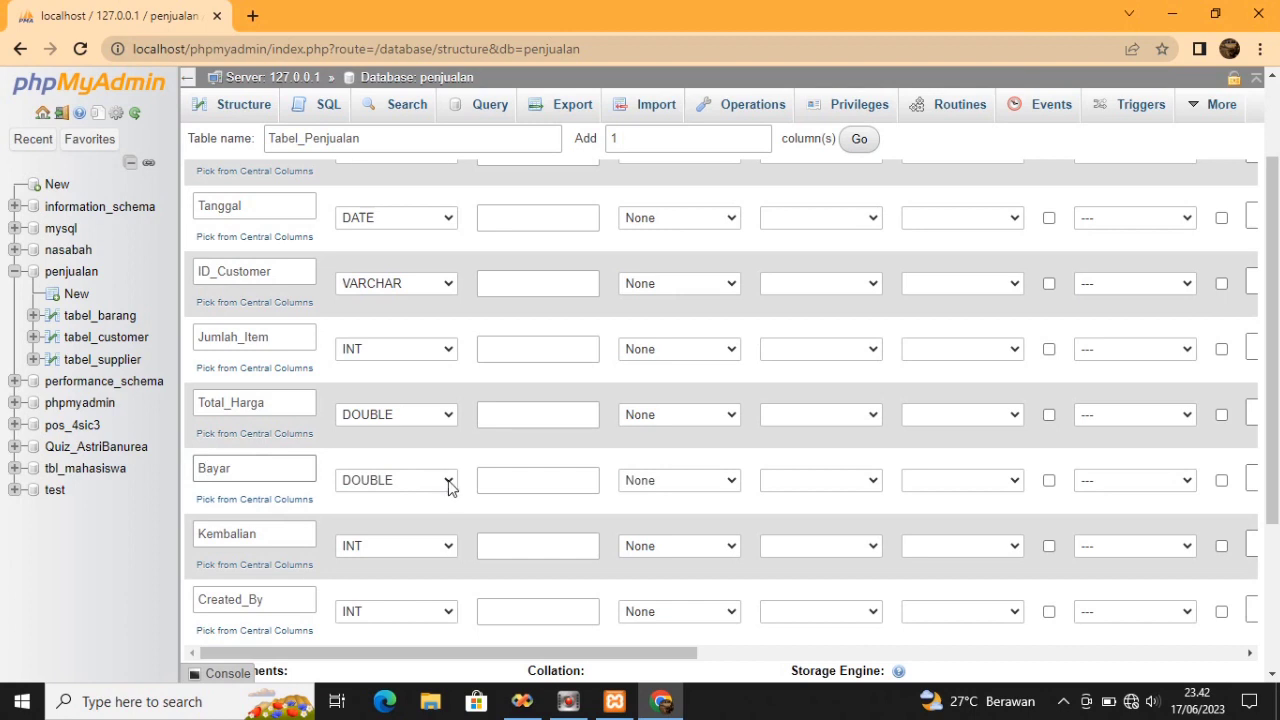
Make Kembalian DOUBLE and Created_By VARCHAR, and give No_Transaksi length 10
click(453, 548)
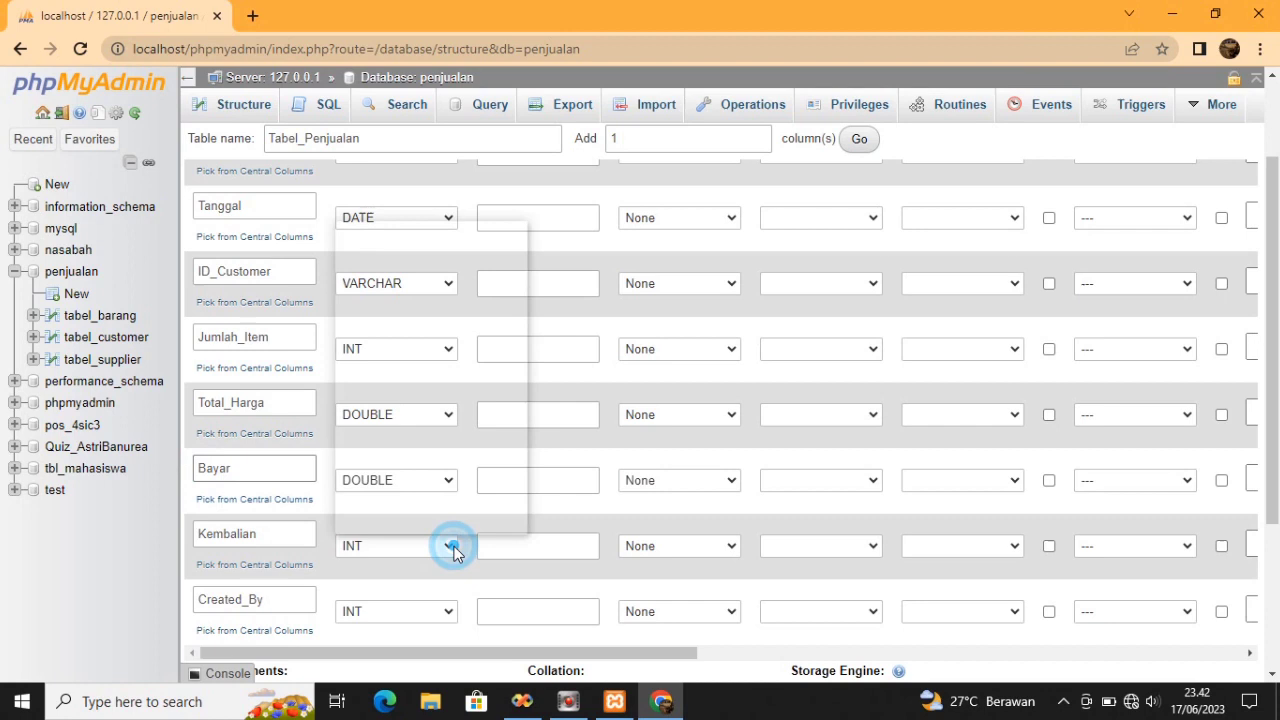
click(429, 431)
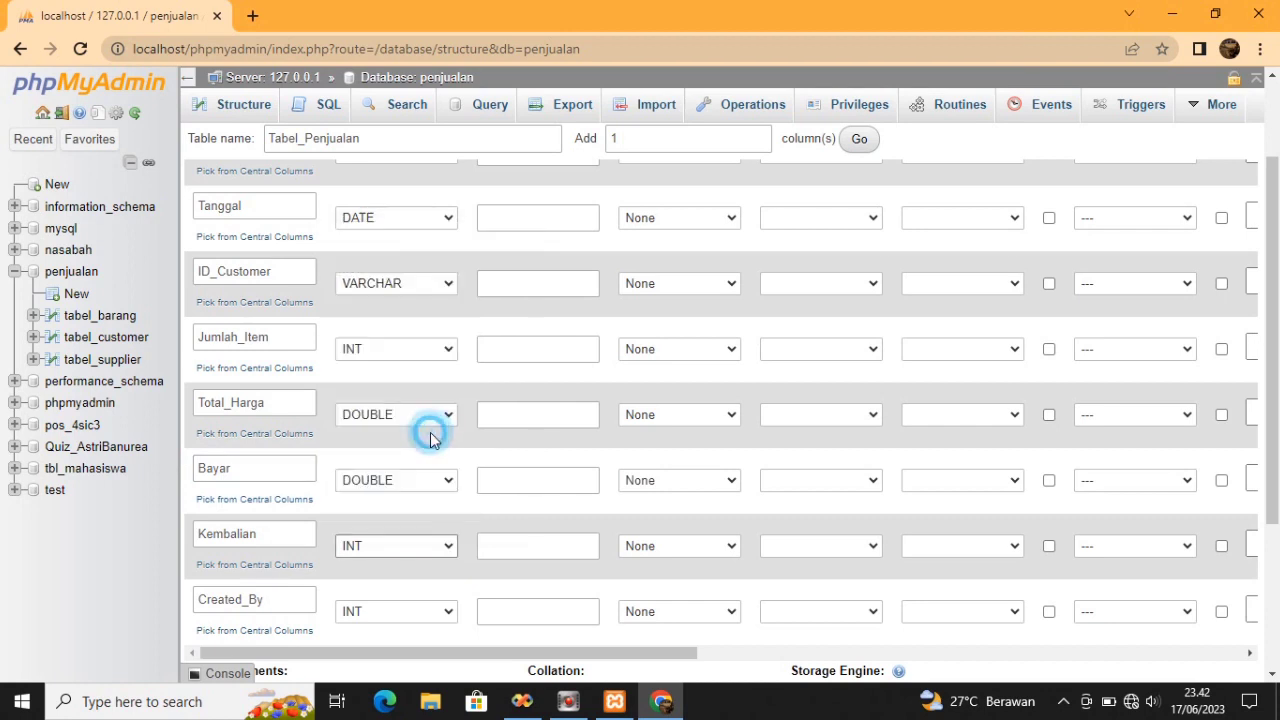
click(447, 613)
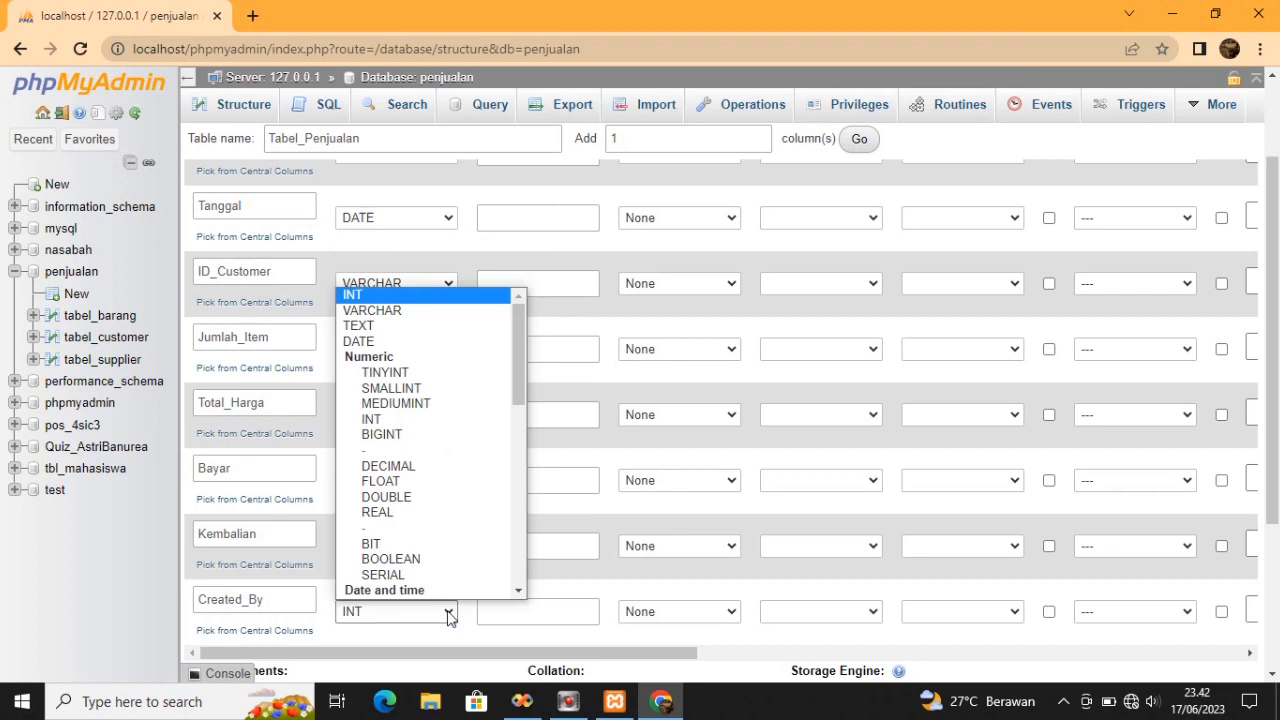
click(447, 294)
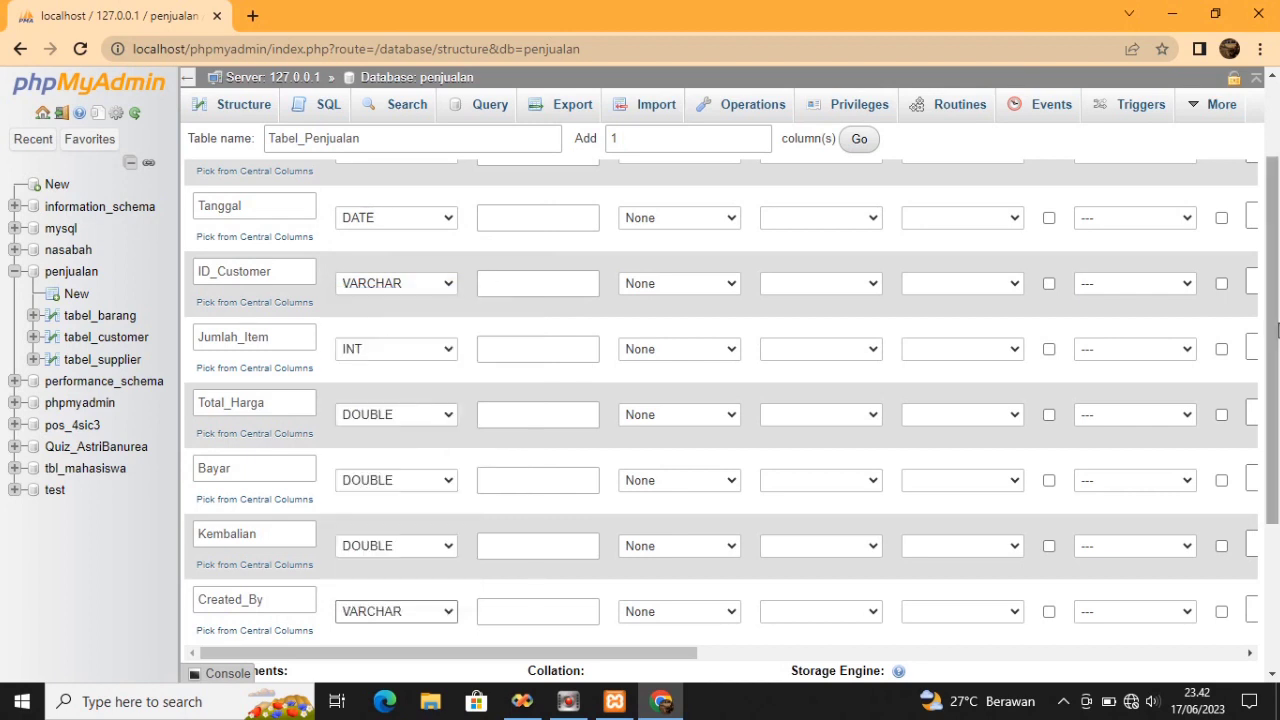
drag(1277, 330, 1026, 251)
click(551, 275)
click(551, 275)
Set length 10 for No_Transaksi, ID_Customer and Created_By, and length 4 for Jumlah_Item
click(543, 320)
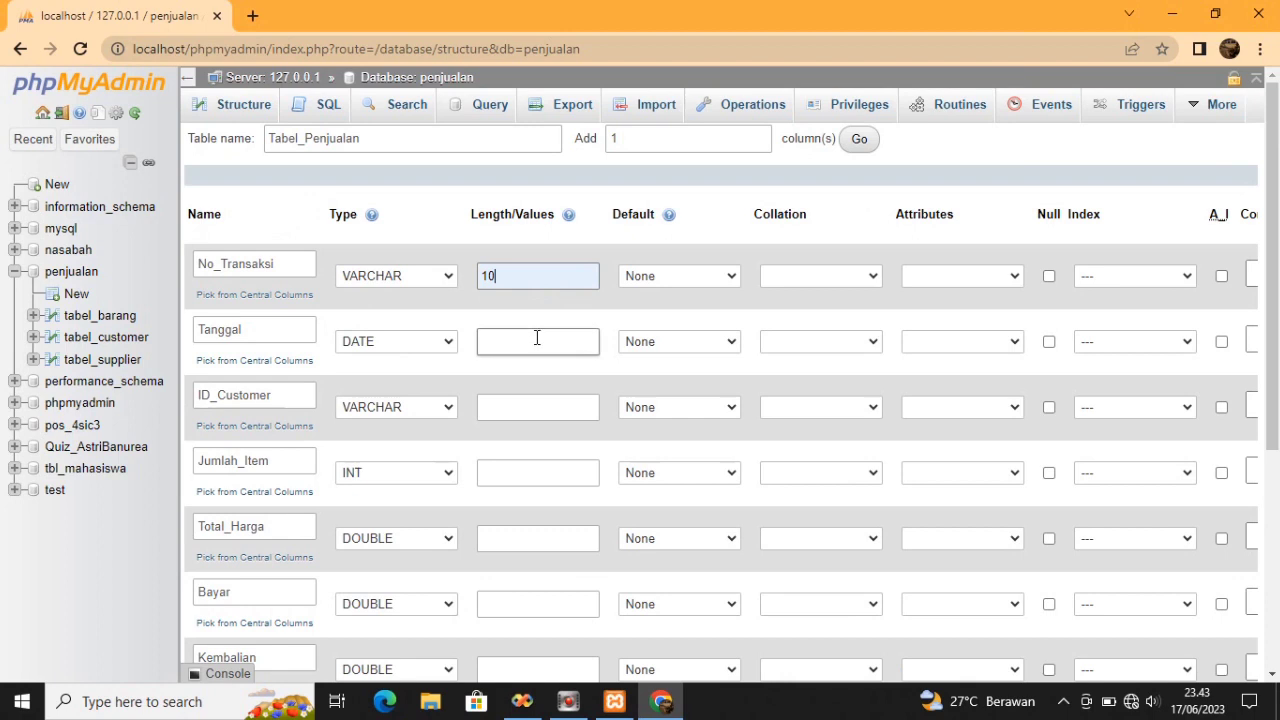
click(561, 410)
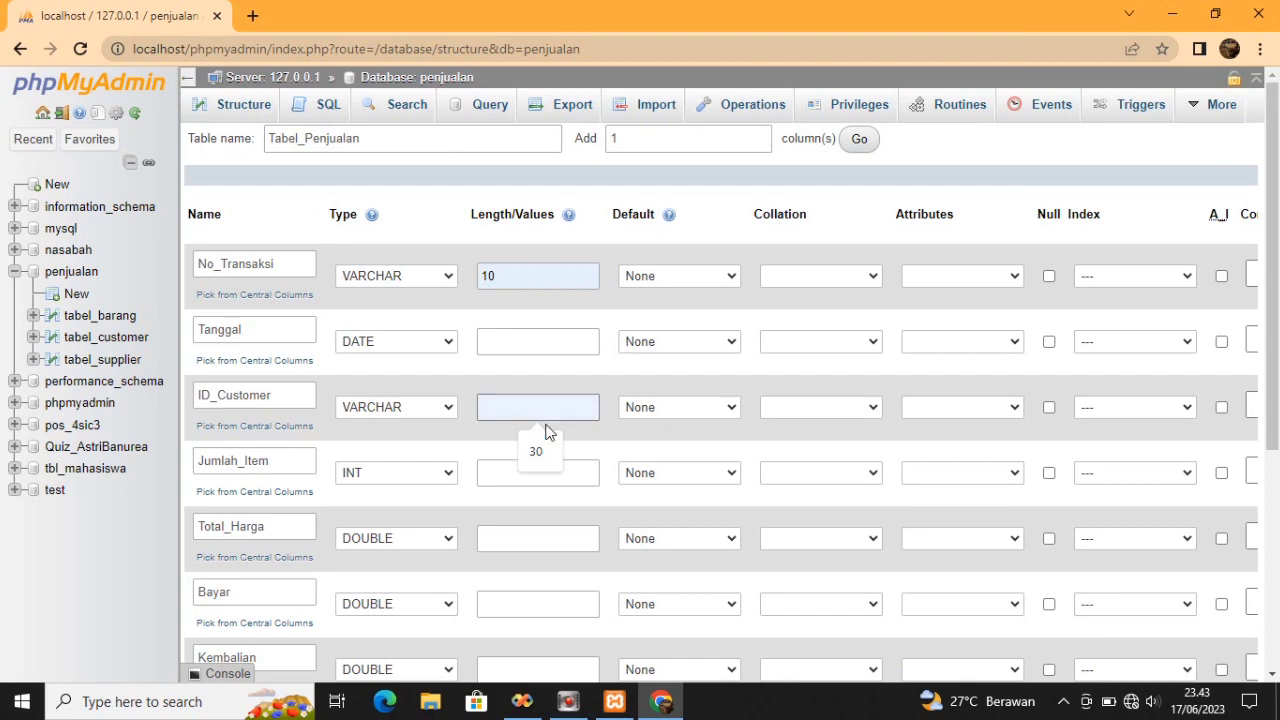
text(10)
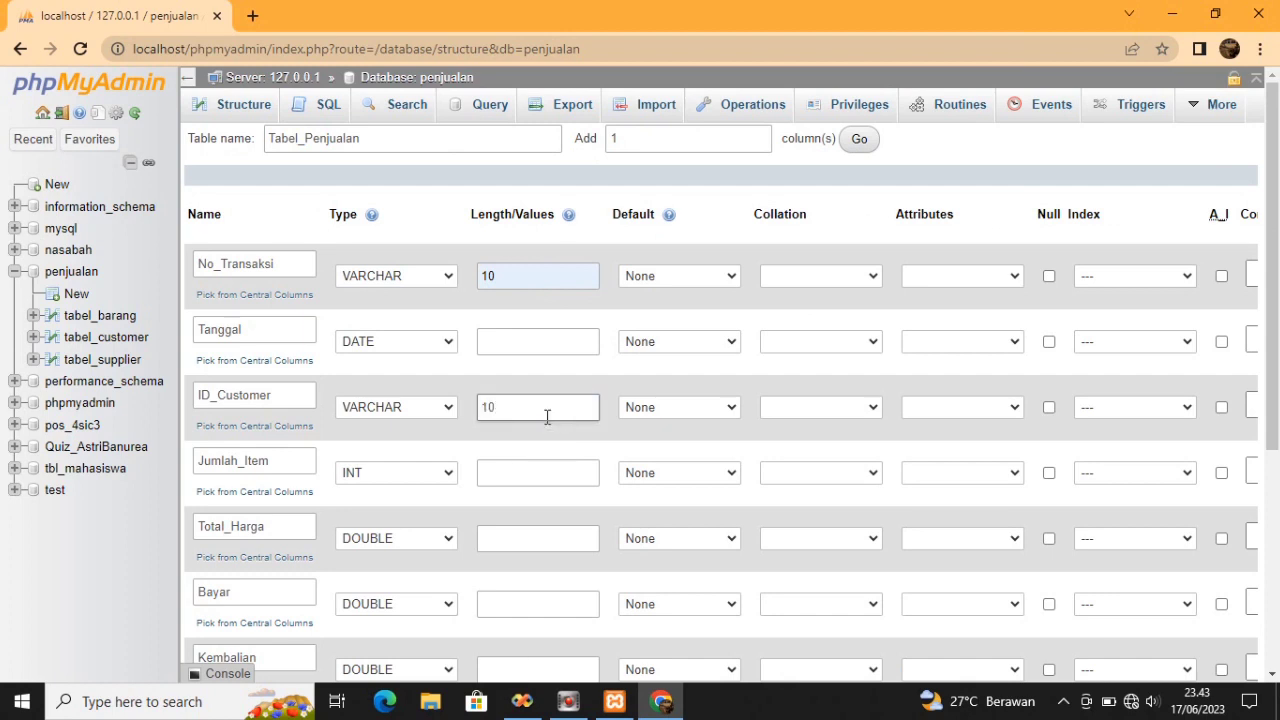
click(548, 471)
click(546, 468)
text(4)
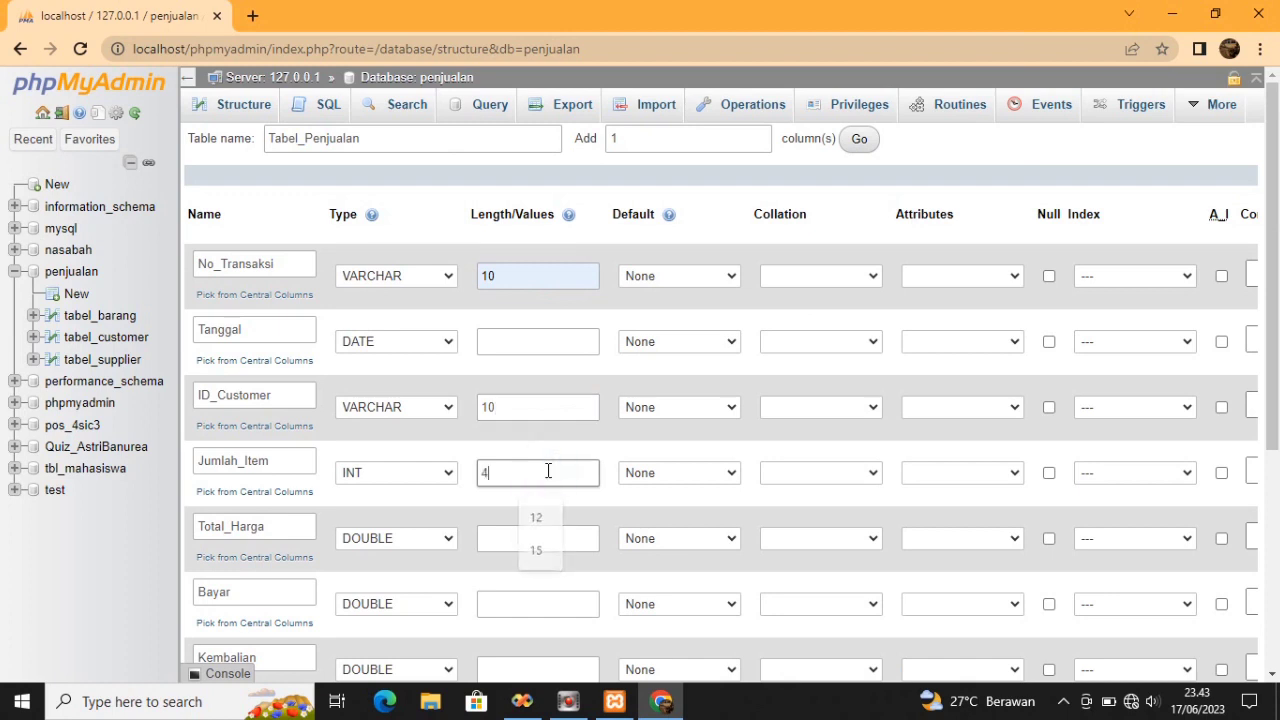
click(556, 542)
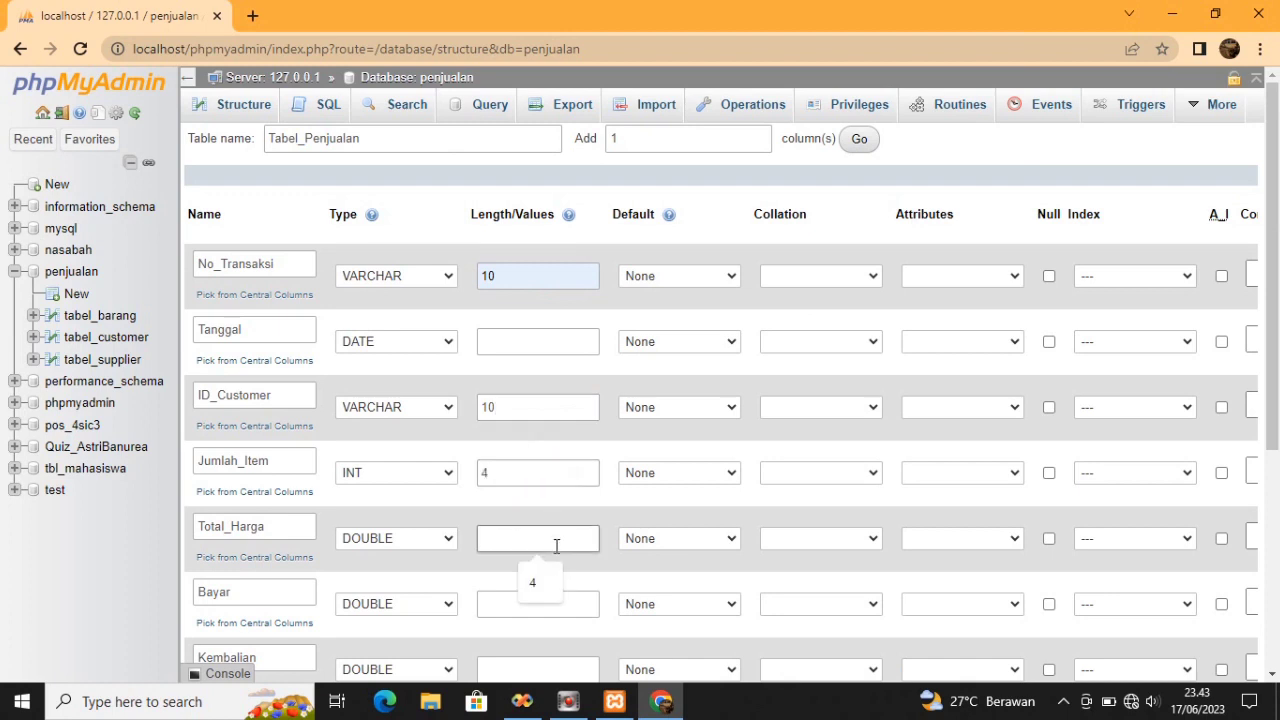
drag(1273, 200, 1275, 330)
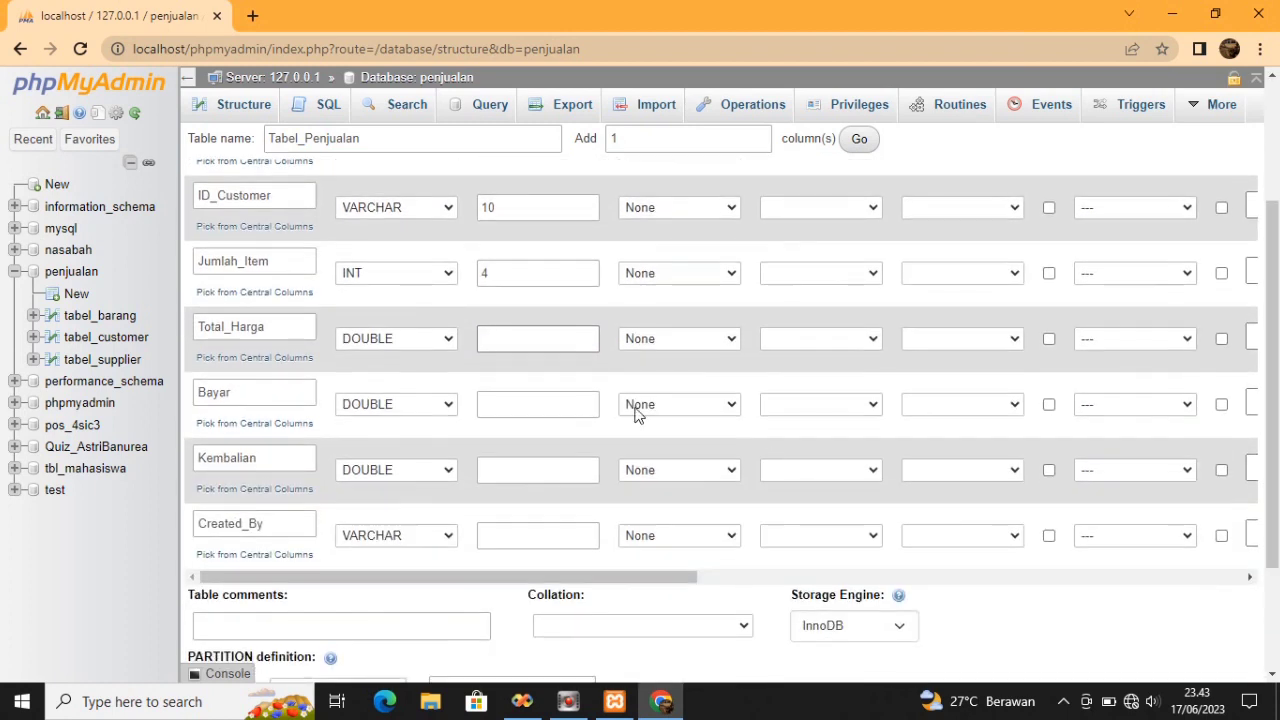
click(574, 403)
click(540, 545)
text(10)
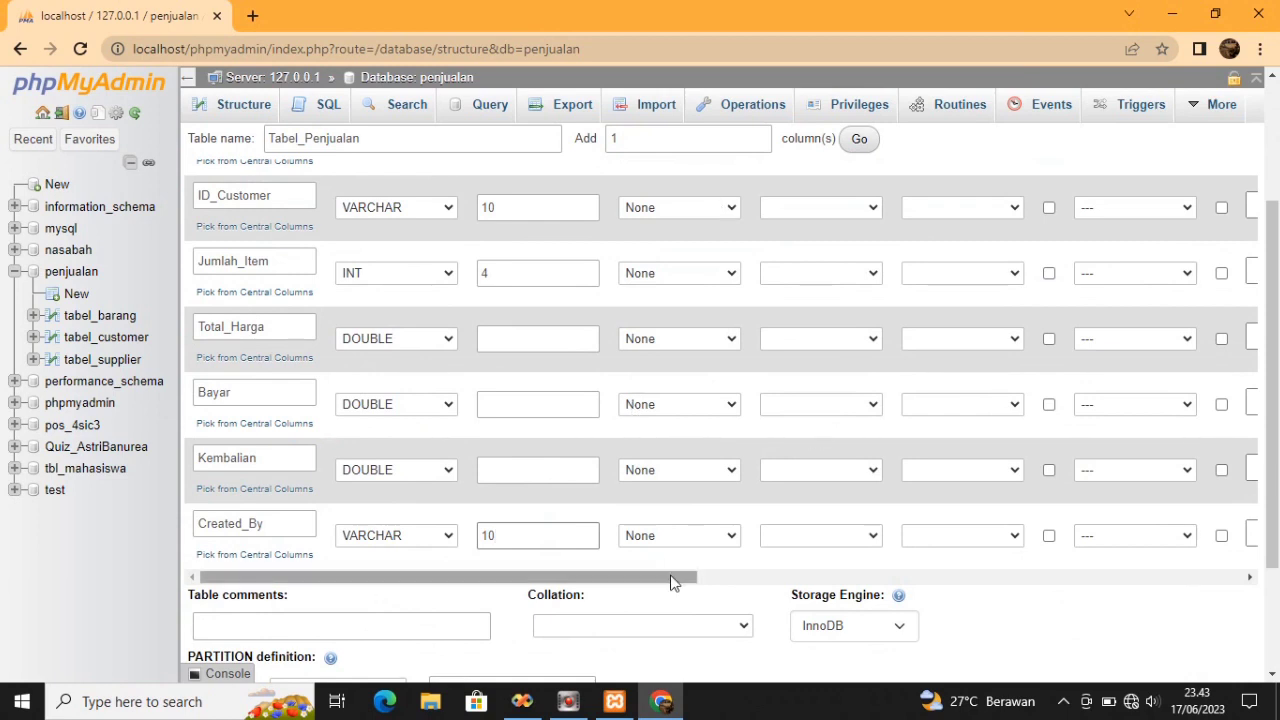
Make No_Transaksi the PRIMARY key of Tabel_Penjualan
drag(672, 582, 862, 580)
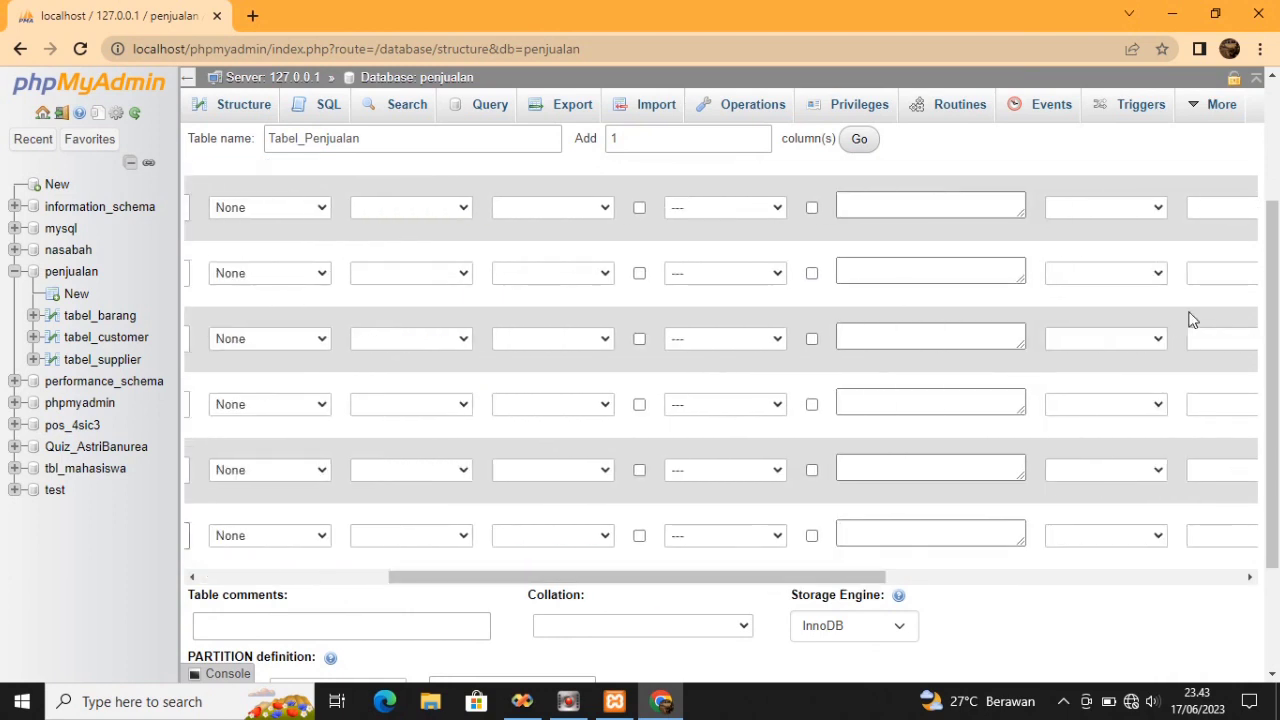
drag(1265, 270, 1262, 155)
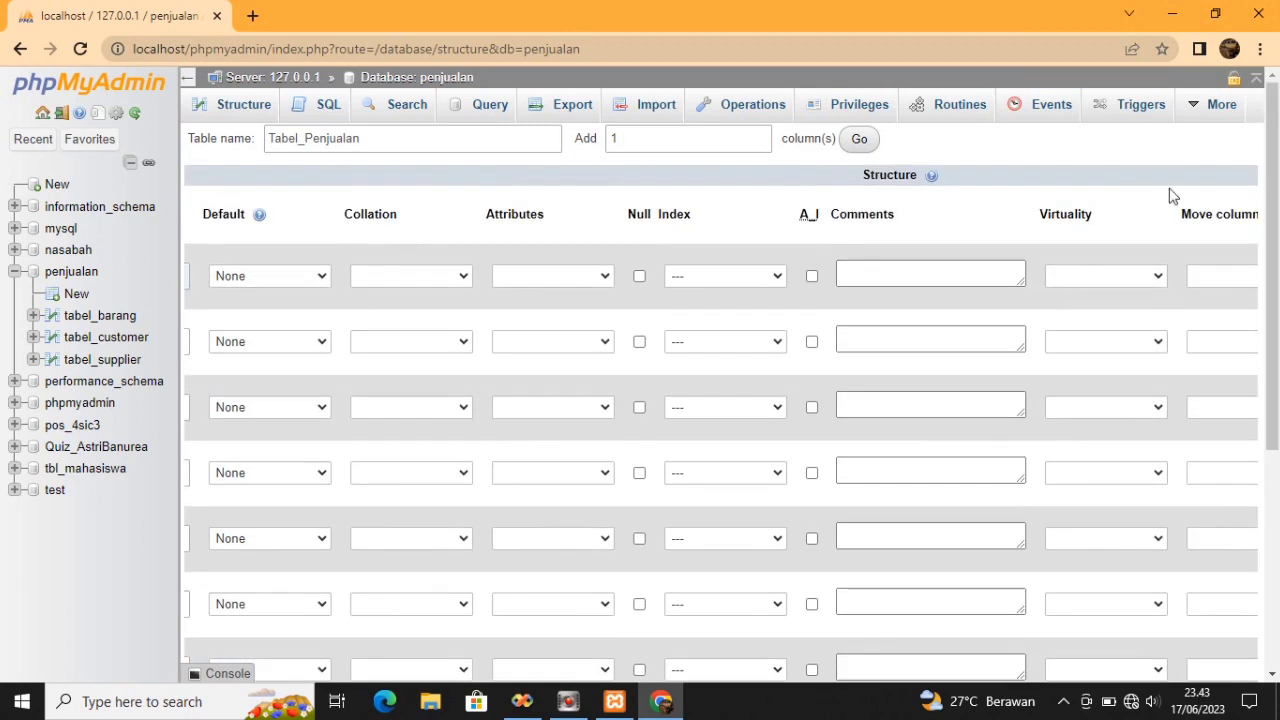
click(777, 277)
click(738, 312)
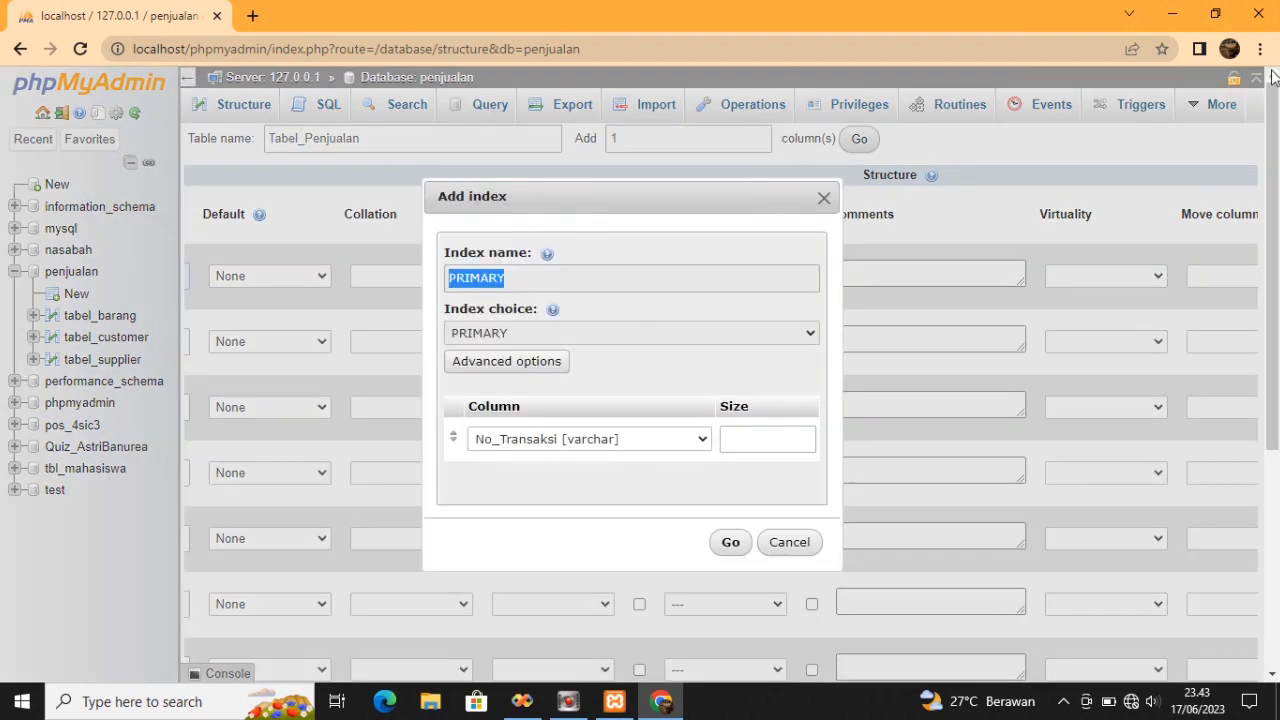
click(722, 541)
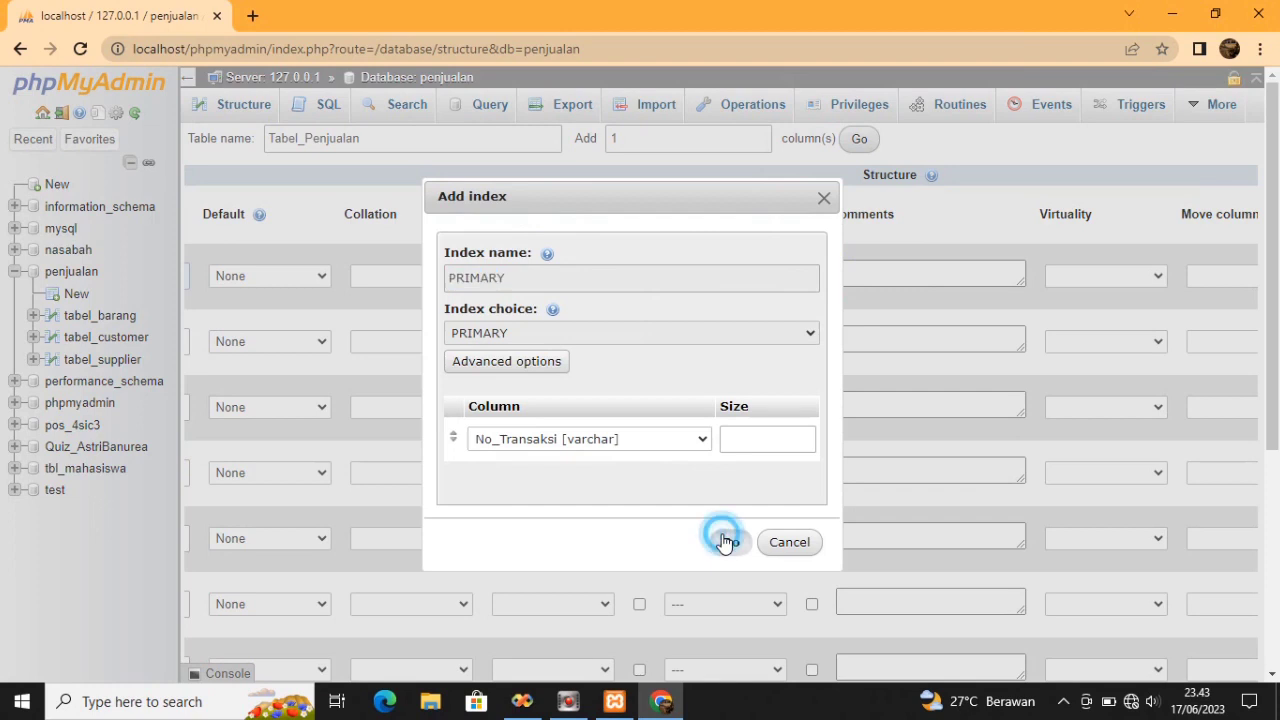
Give Created_By a plain INDEX and save the eight-column table
drag(1270, 184, 1267, 303)
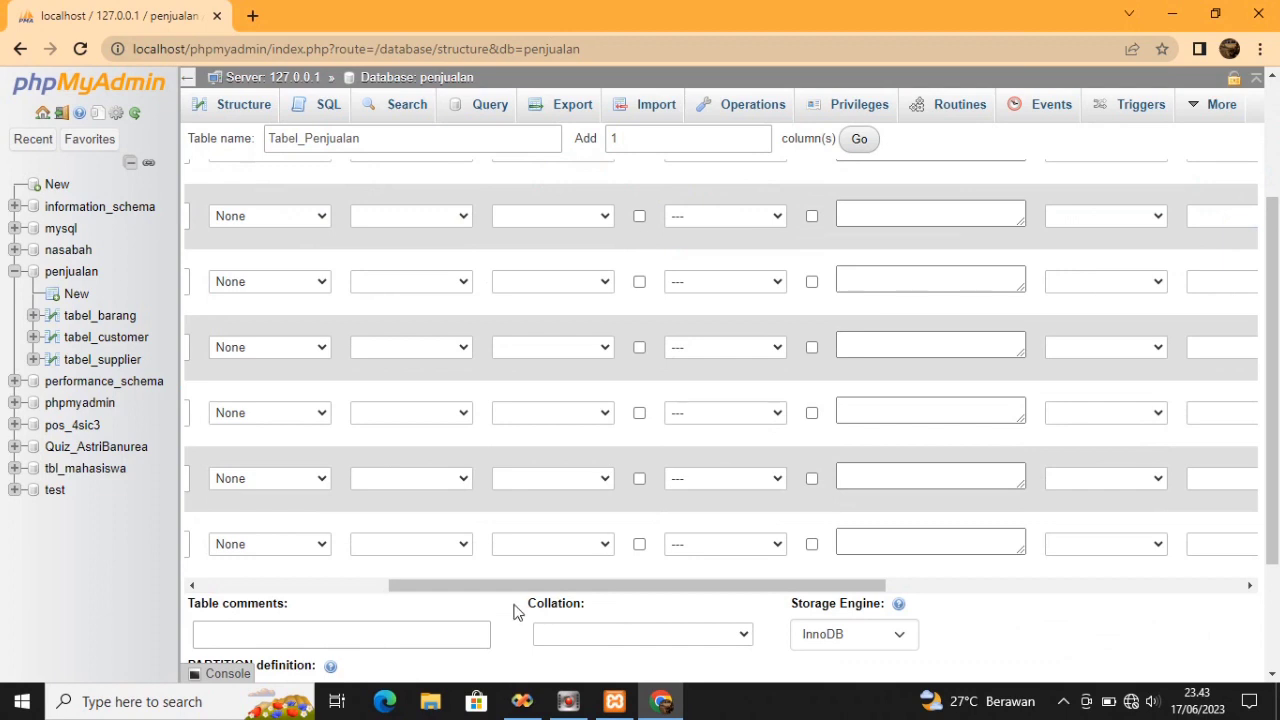
drag(529, 585, 249, 568)
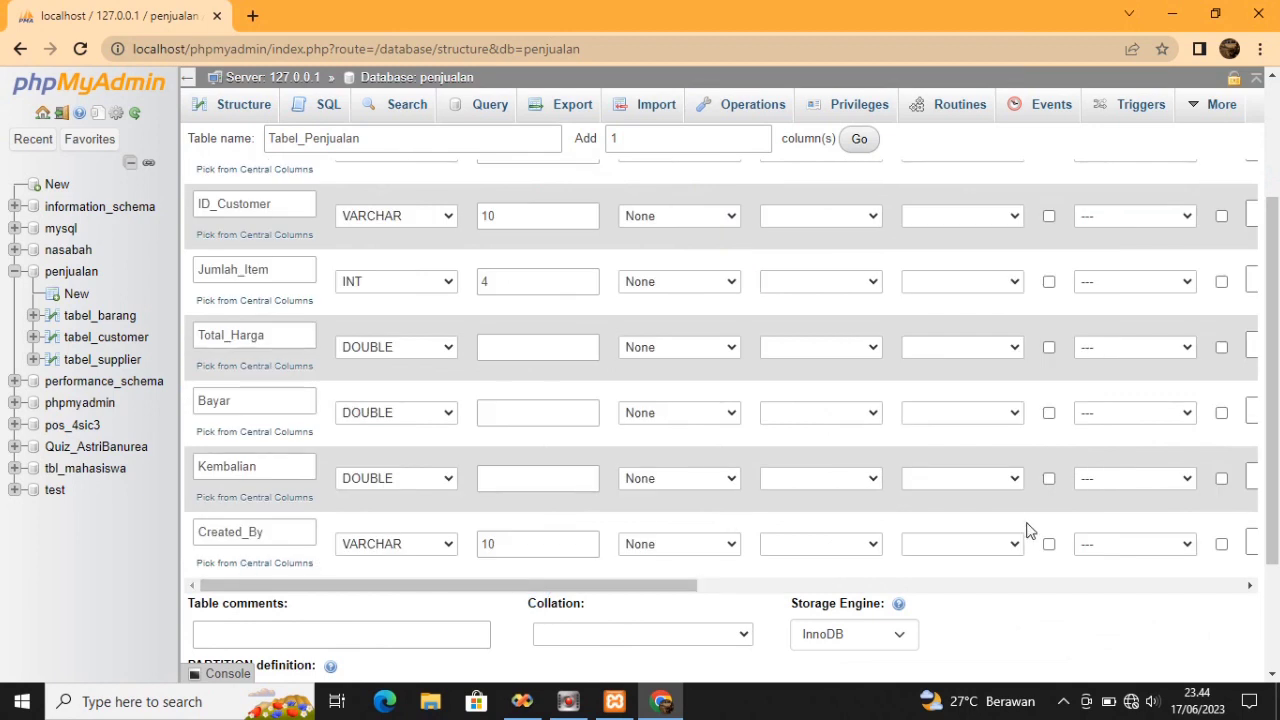
click(1187, 545)
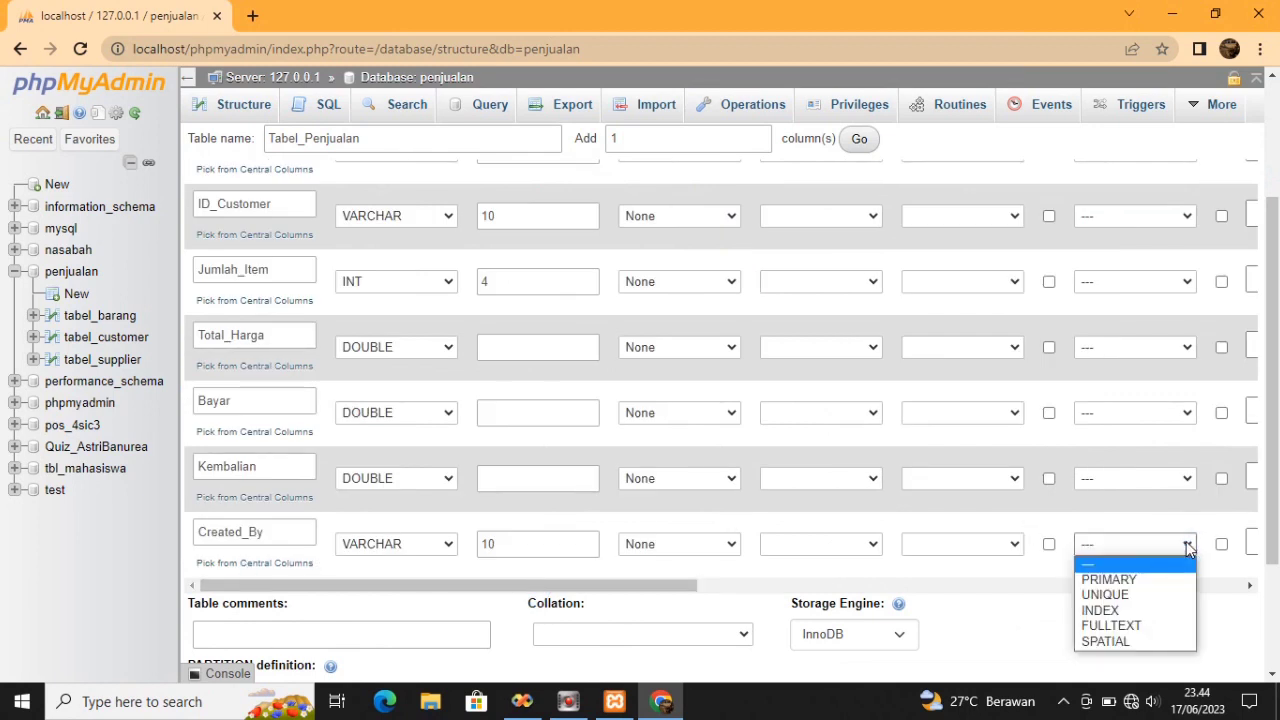
click(1100, 610)
scroll(700, 400, down, 2)
click(316, 609)
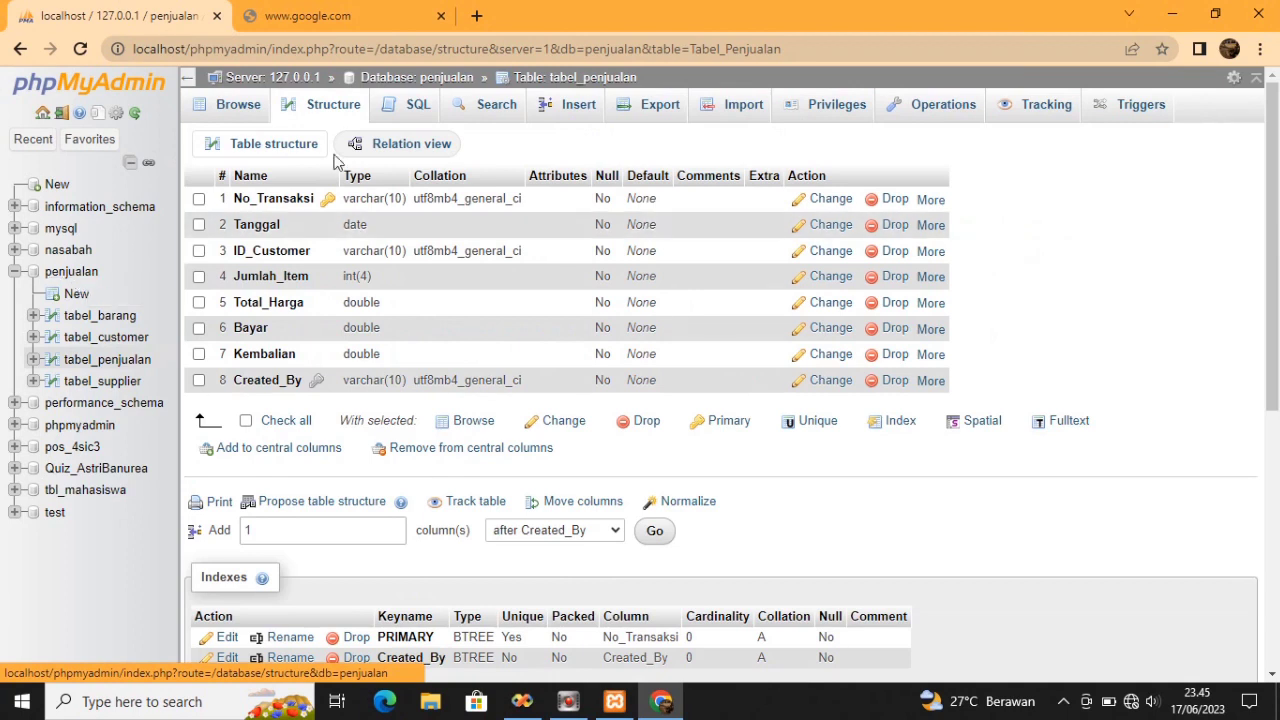
Start a new sales row with its transaction number, date 2023-06-02 and customer ID
click(578, 100)
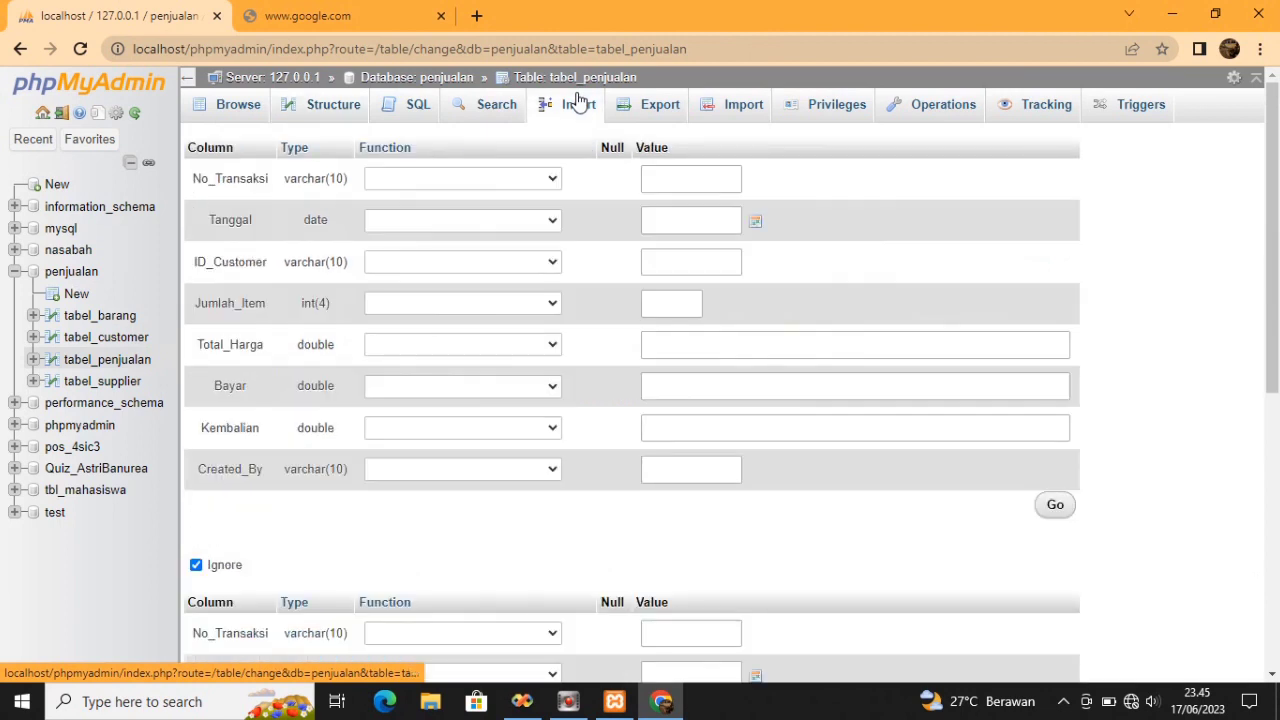
click(664, 186)
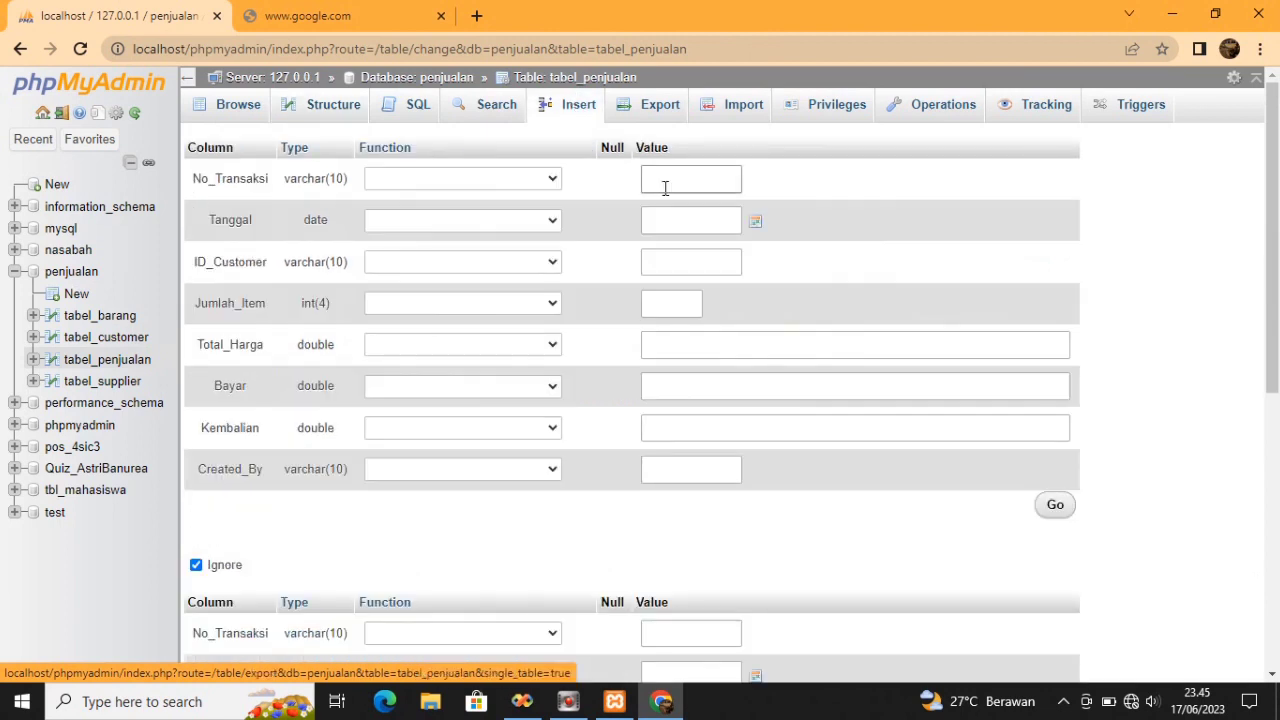
click(671, 180)
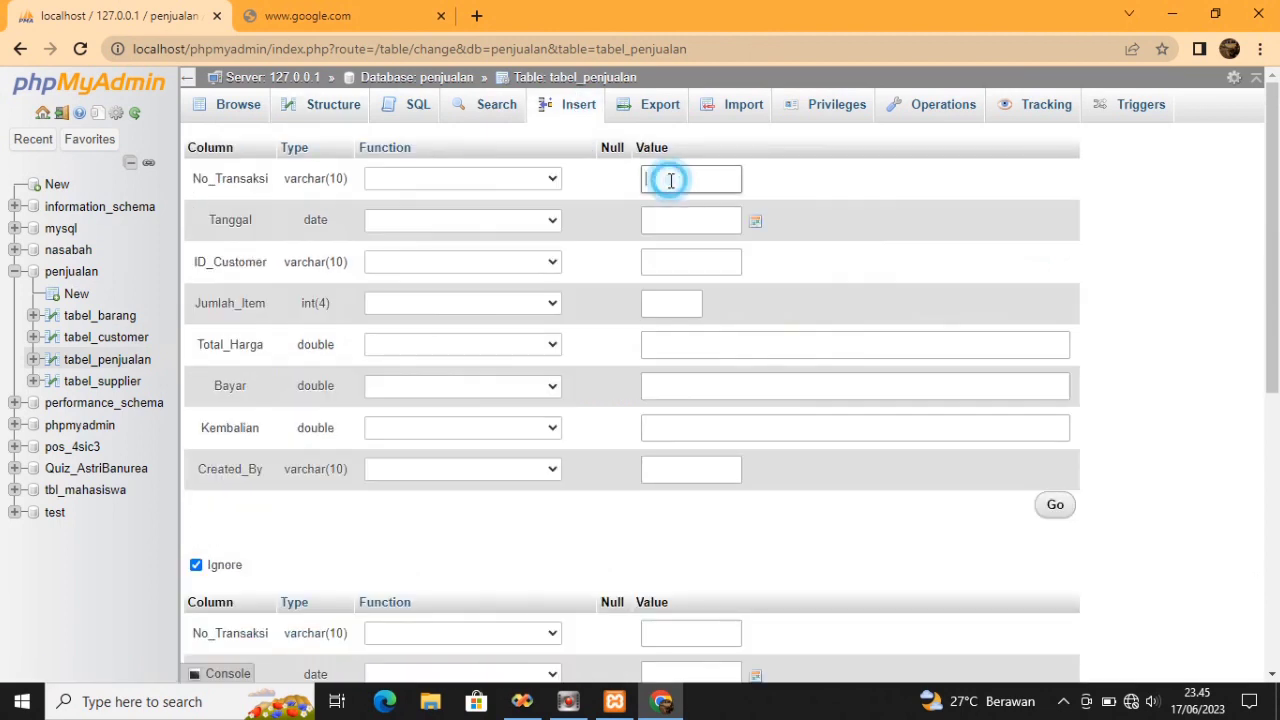
text(BT001)
click(755, 220)
click(811, 315)
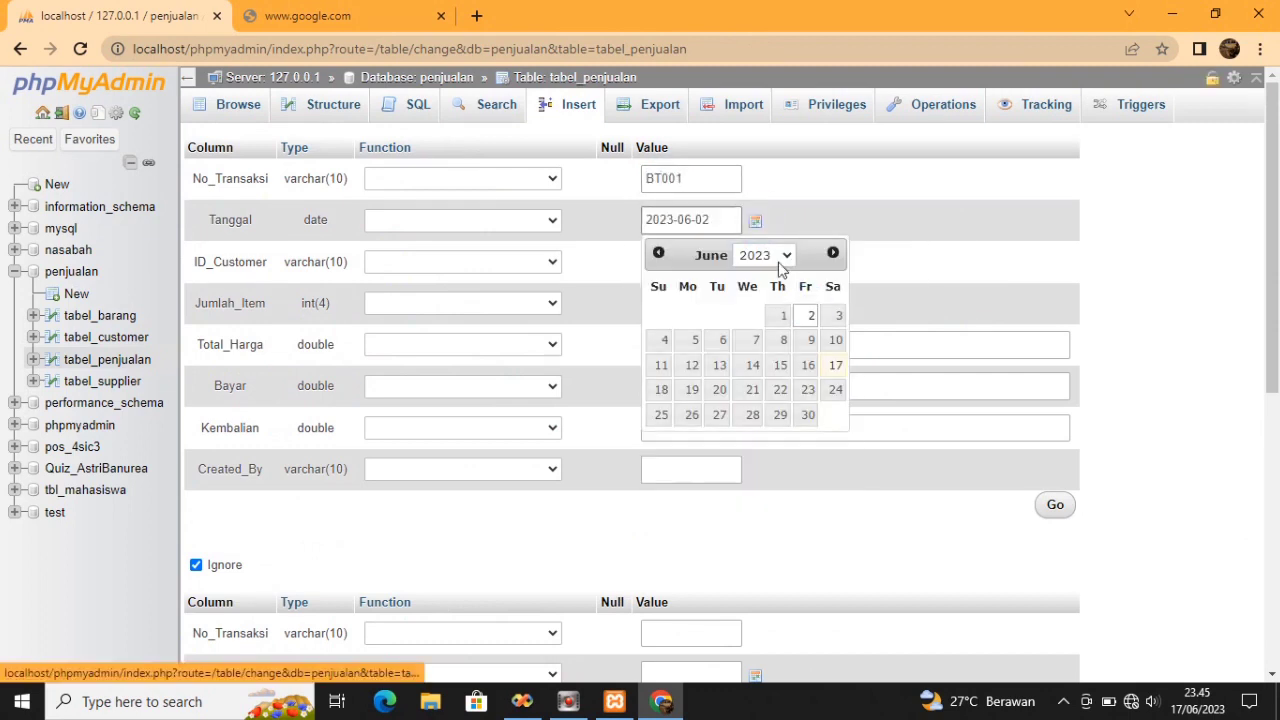
key(Tab)
text(C001)
Enter item count 2000, total 4000, payment 5000, change 1000 and the creator
click(700, 307)
text(2000)
click(687, 341)
text(4000)
click(677, 386)
text(5000)
click(674, 428)
text(1000)
click(668, 468)
text(T)
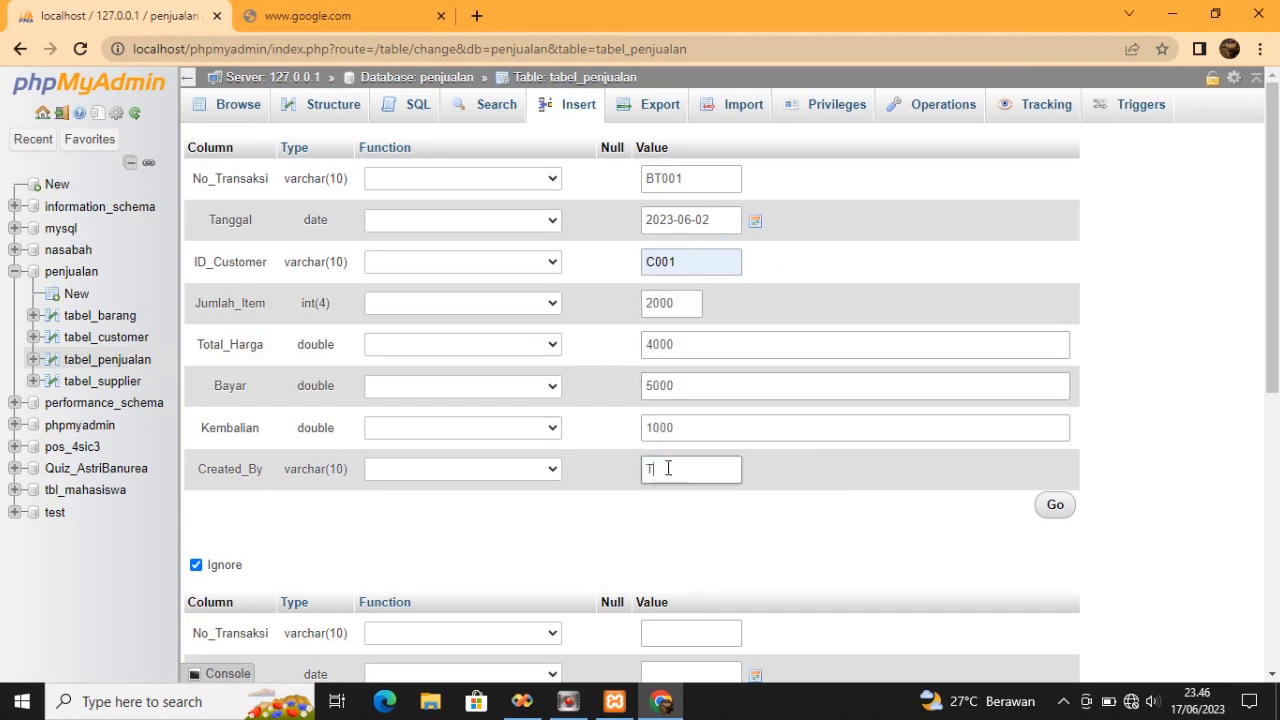
text(ry)
Submit the sales row, browse it, and return to the penjualan table list
click(1058, 506)
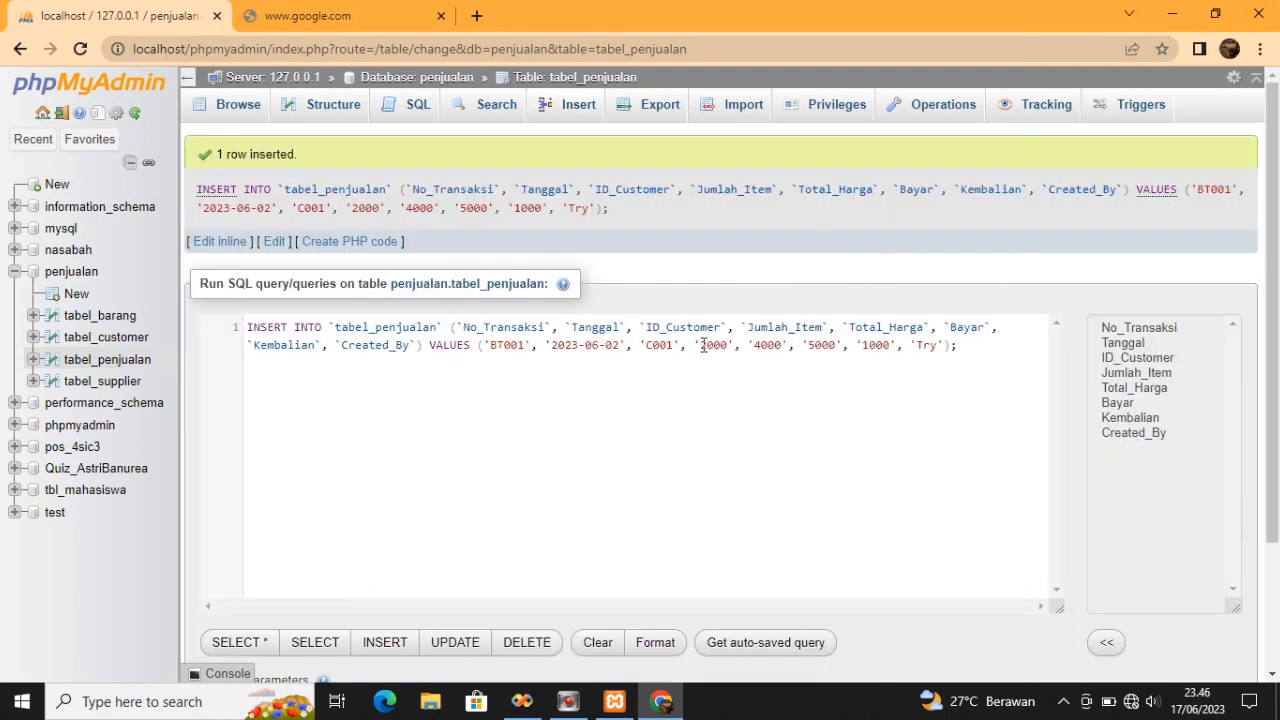
click(238, 104)
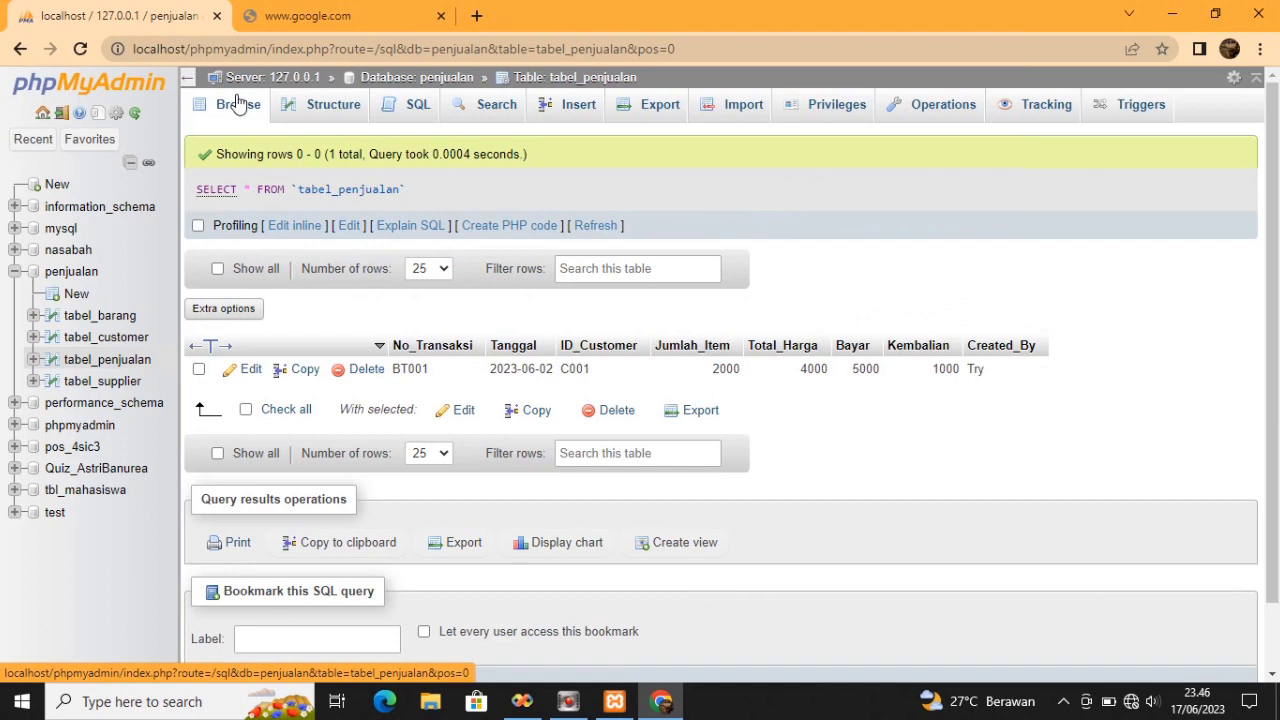
click(72, 271)
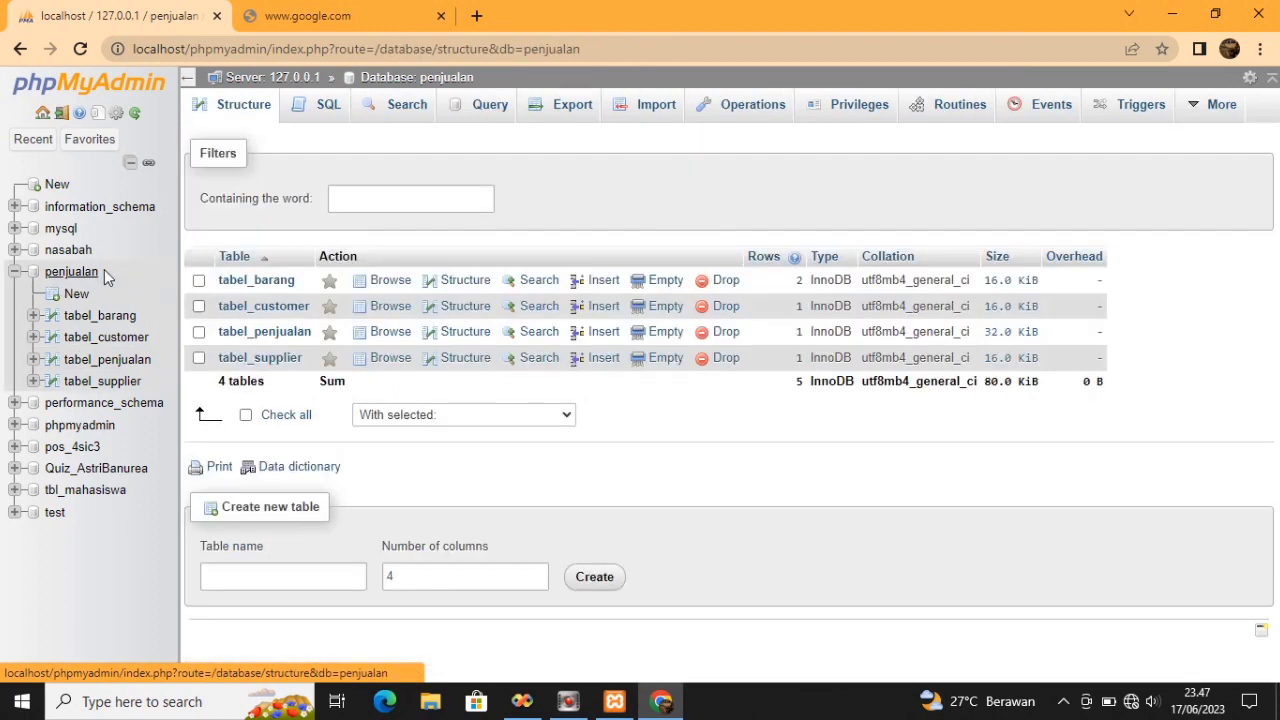
Create a table named Tabel_PenjualanDetail, changing the column count from 4 to 5
click(311, 569)
click(312, 571)
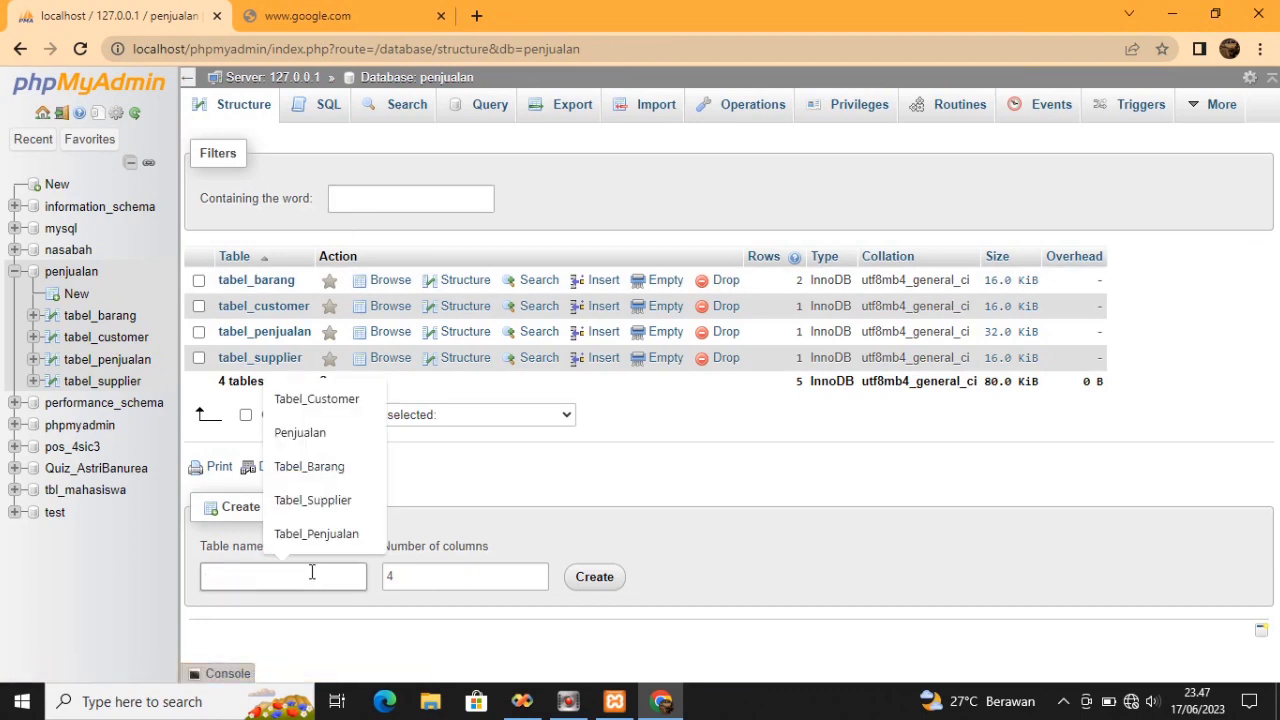
text(Tabel)
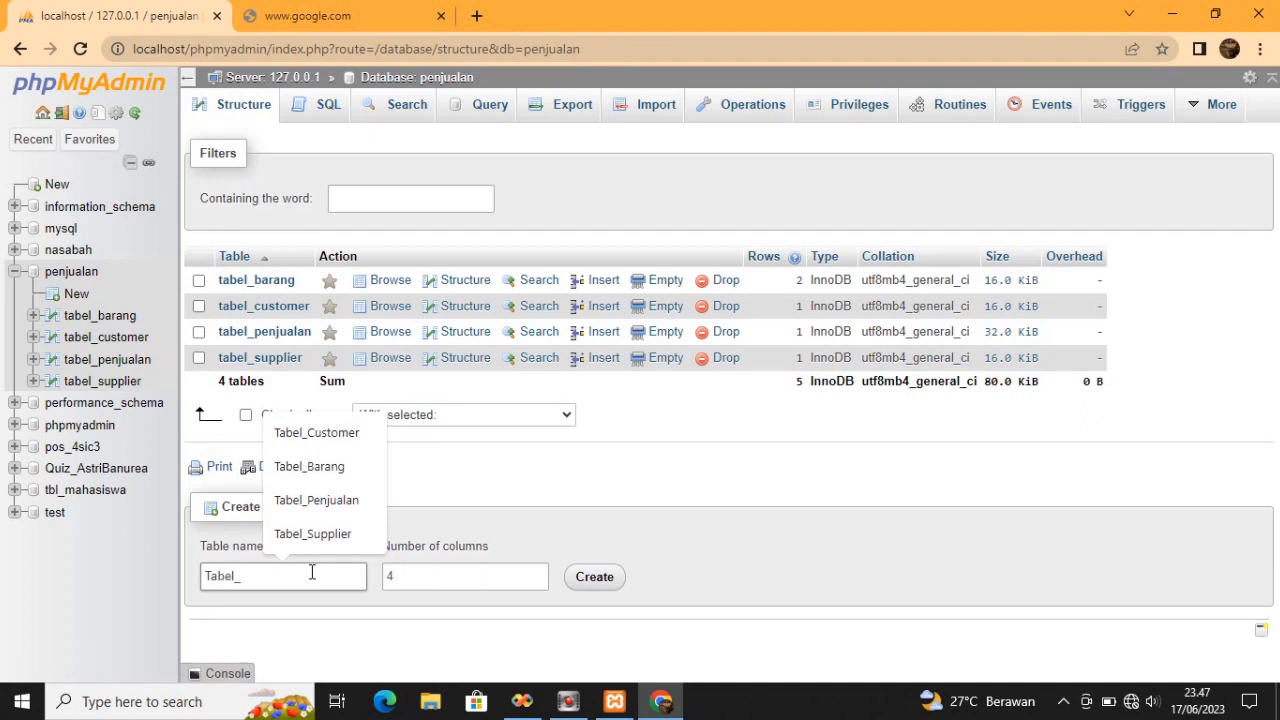
text(_Penjualan)
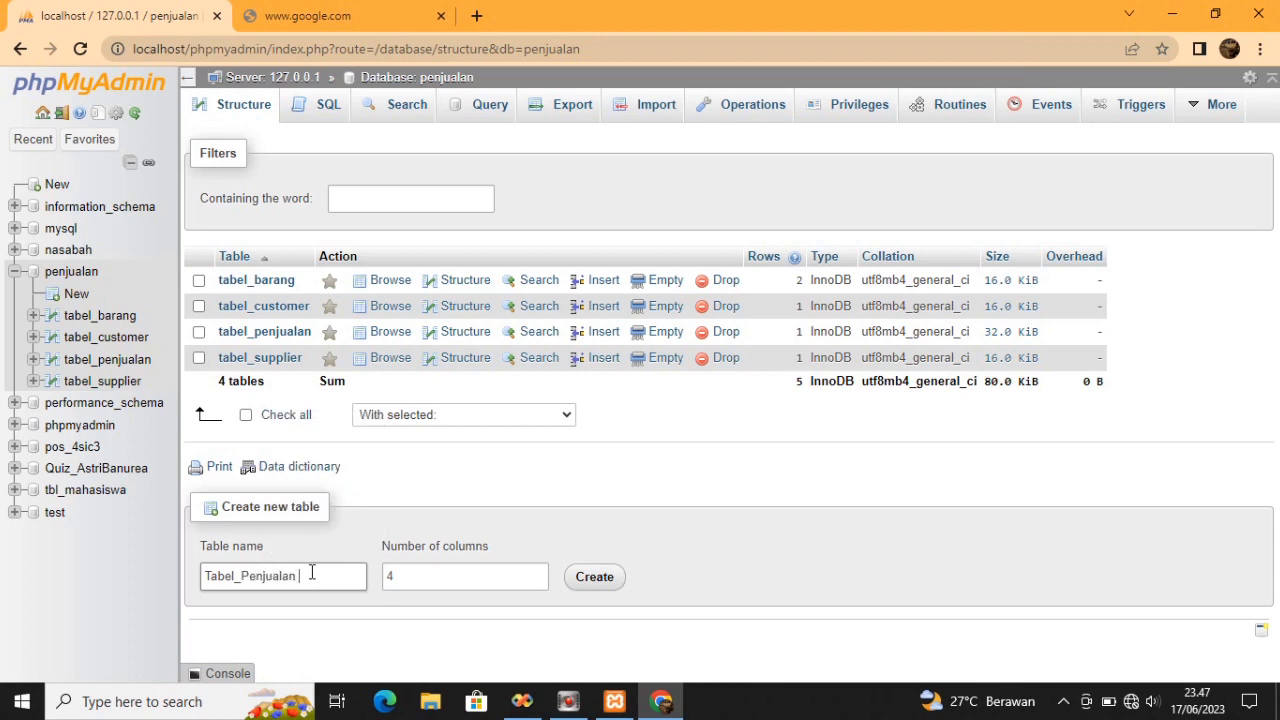
key(BackSpace)
text(Detail)
click(514, 577)
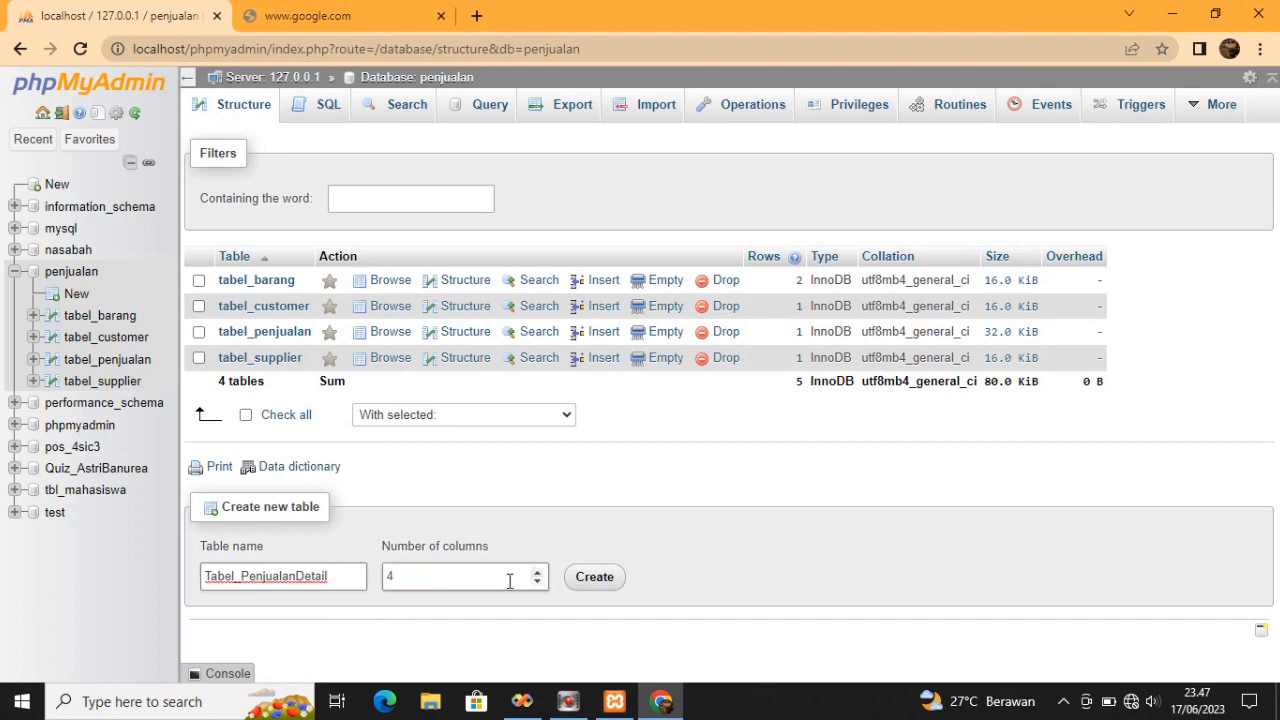
click(503, 579)
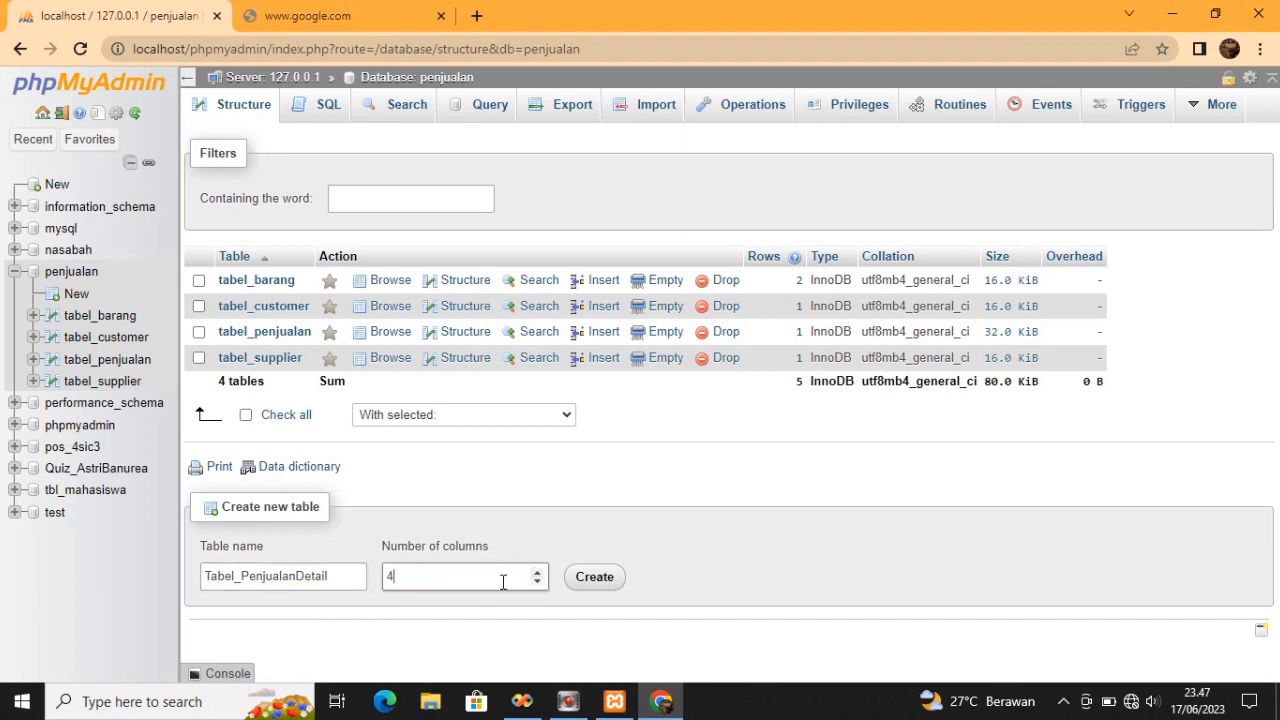
key(BackSpace)
text(5)
click(603, 582)
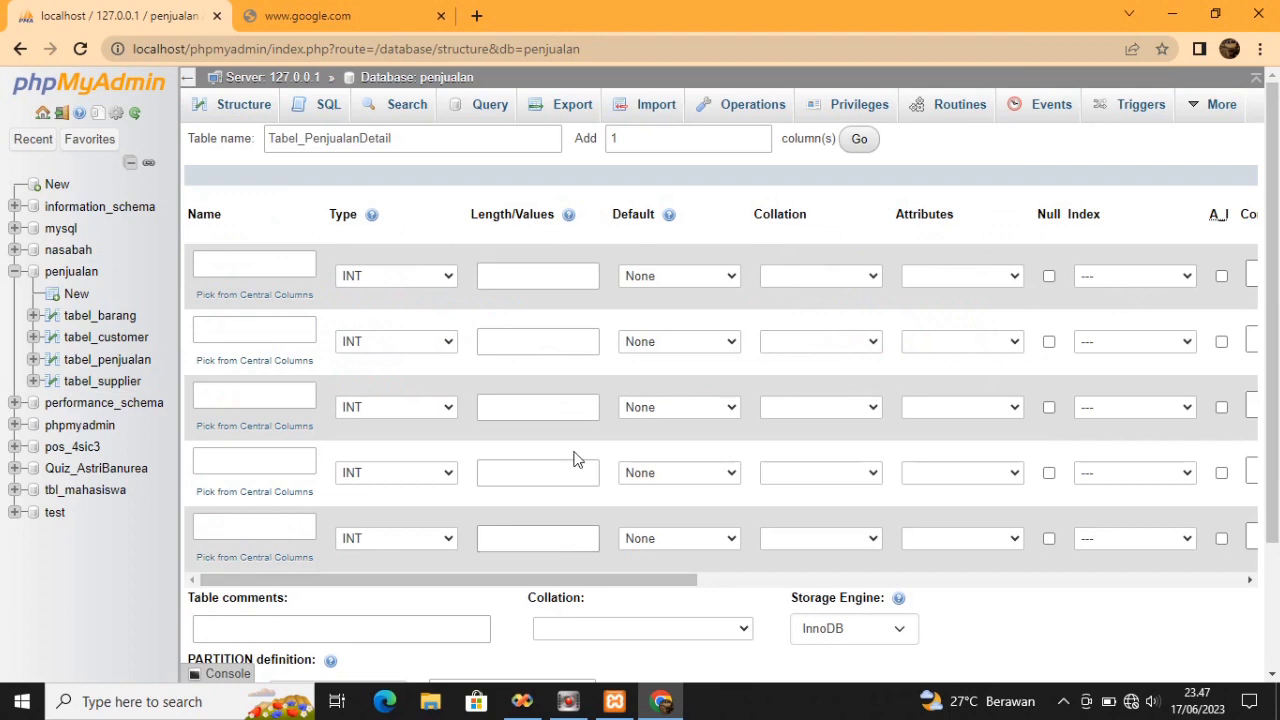
Name the first two columns No_Transaksi and Kode_Barang
click(265, 265)
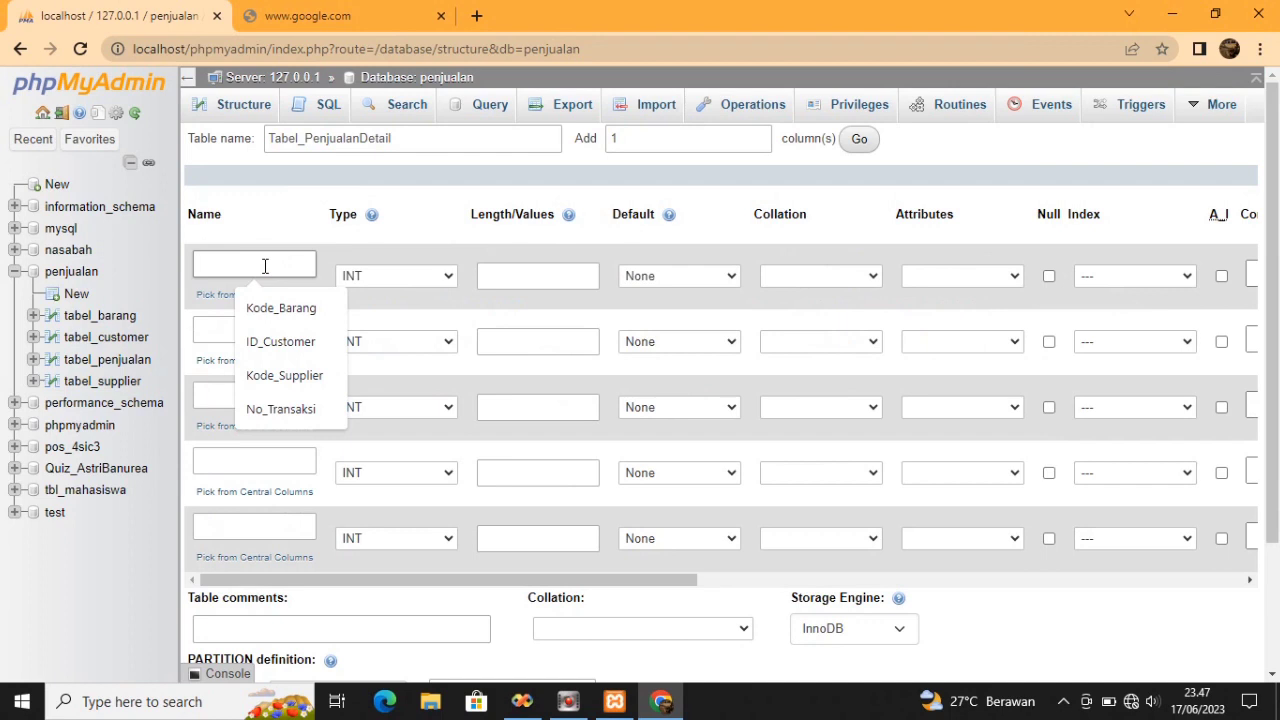
text(No_T)
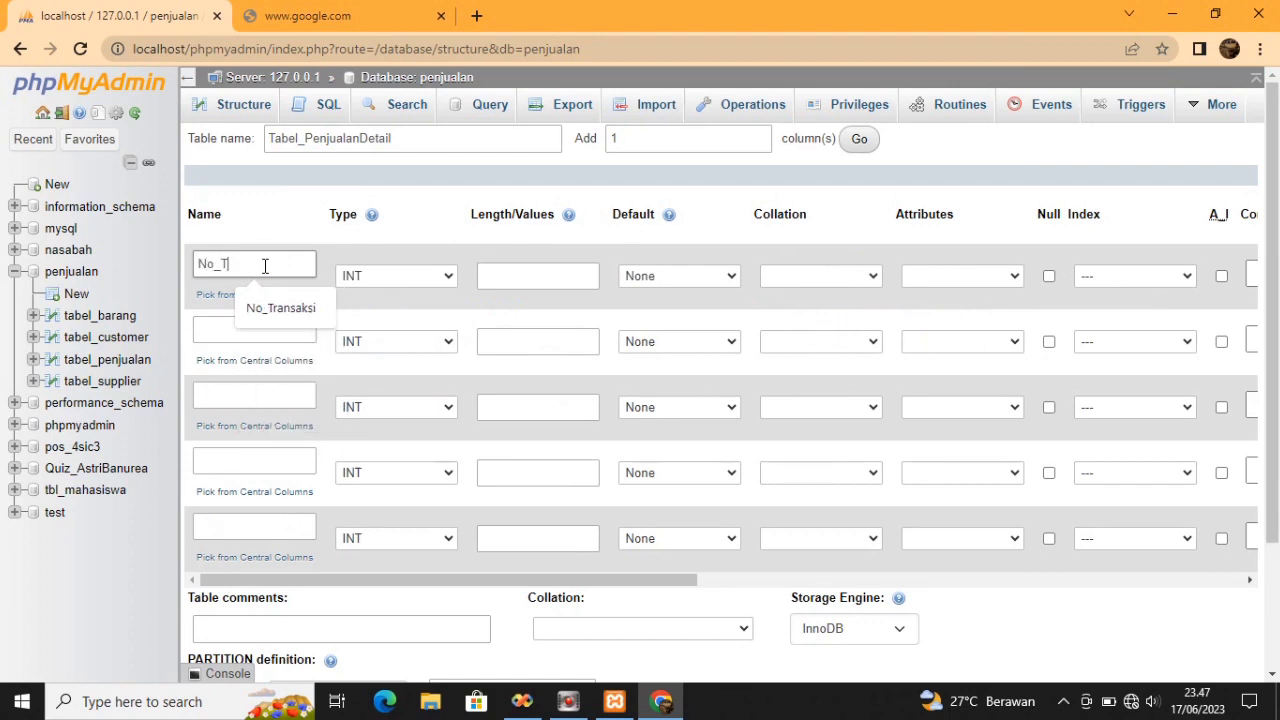
text(ransaksi)
click(271, 307)
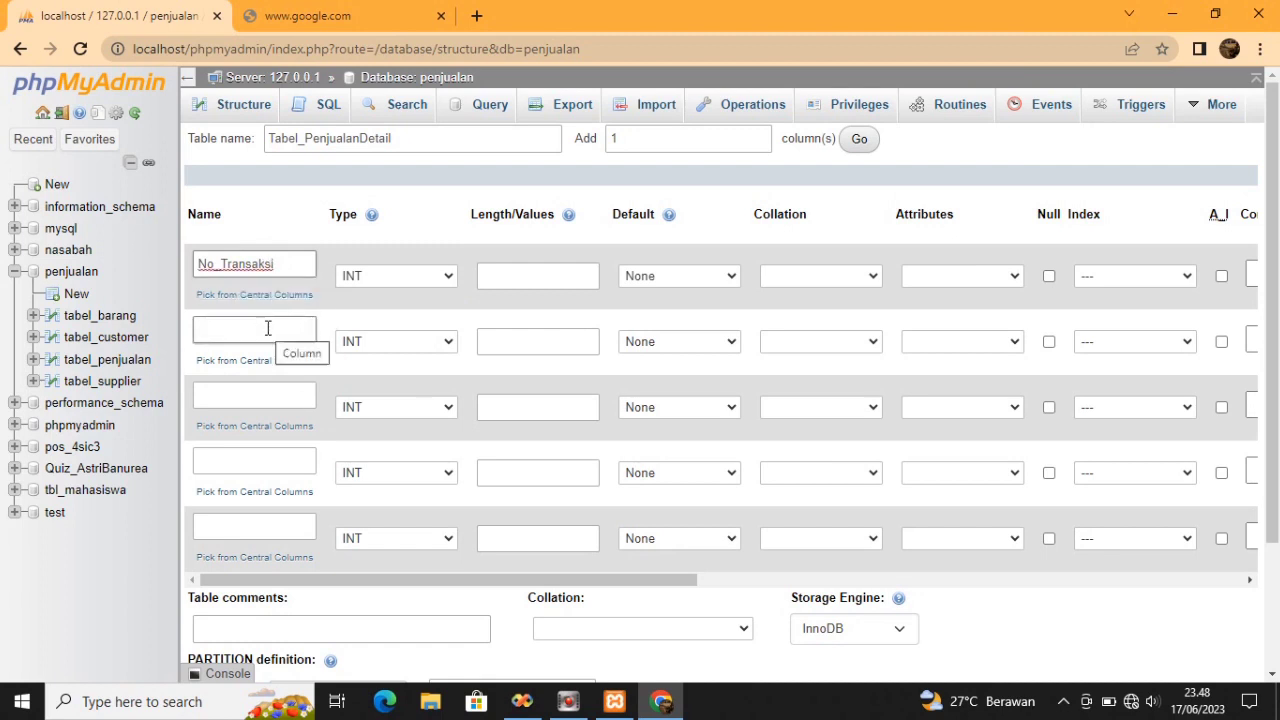
click(268, 327)
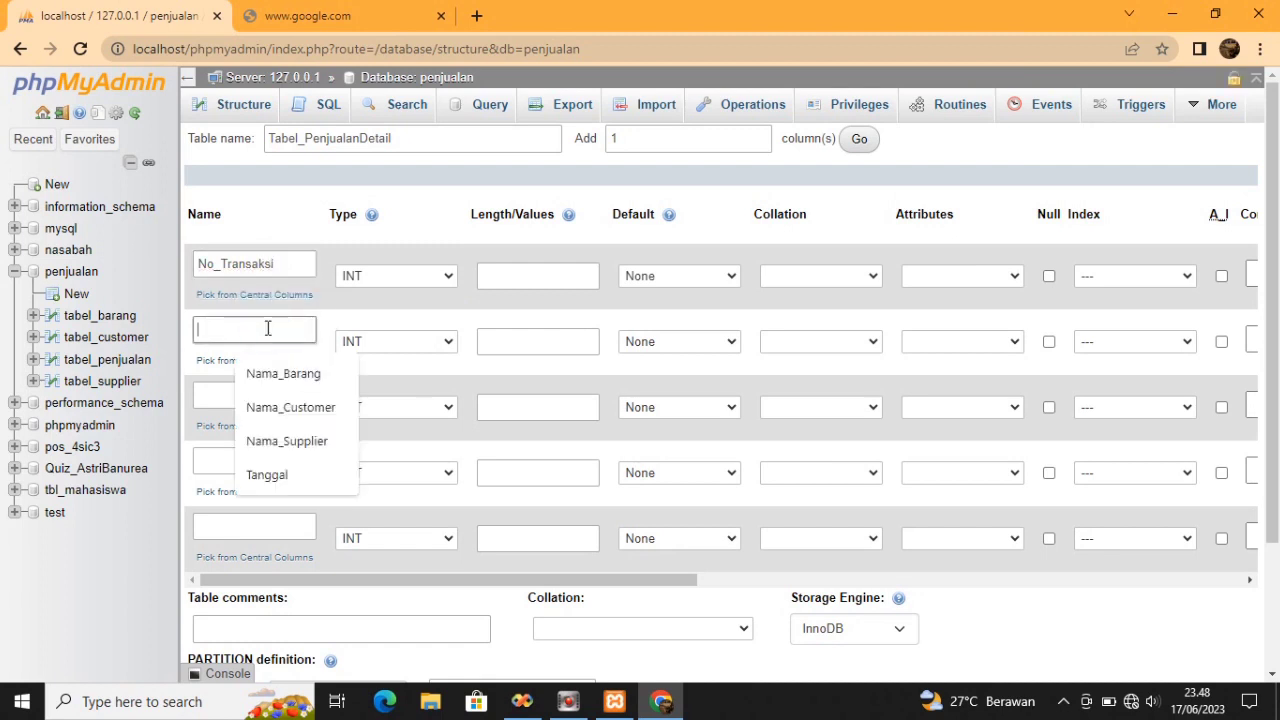
text(Kode_Barang)
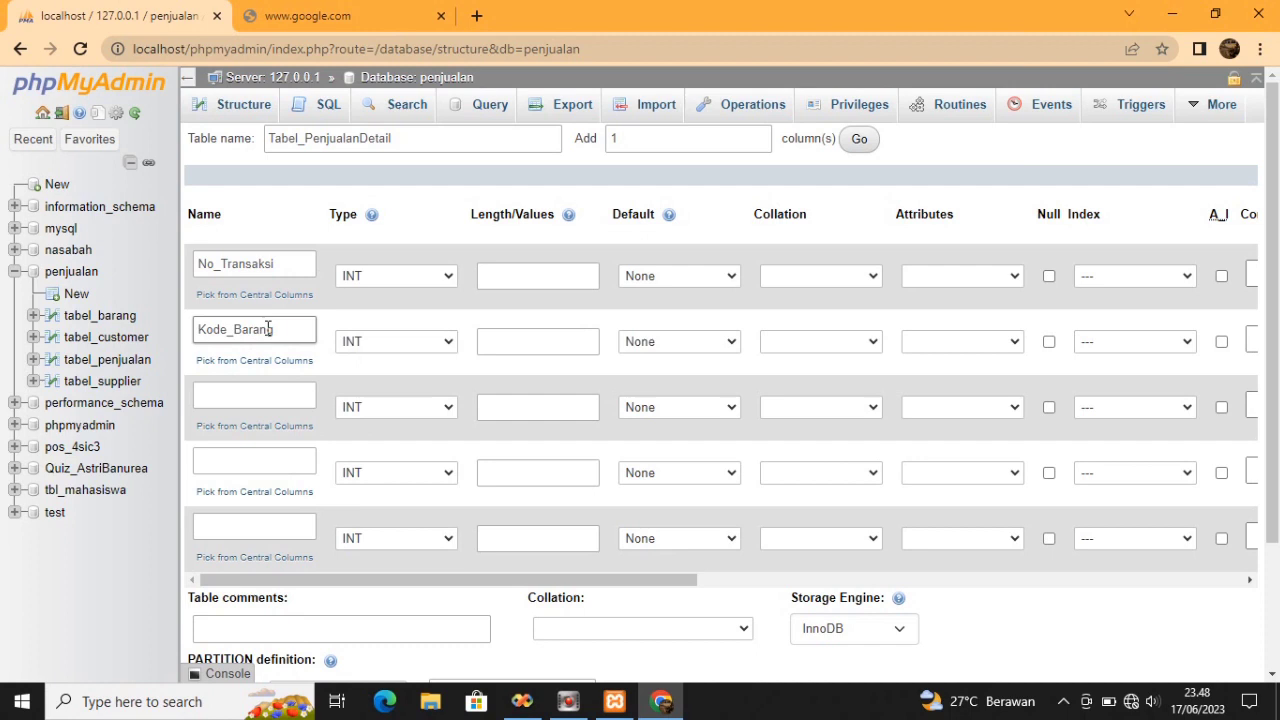
Name the remaining columns Jumlah, Harga_Satuan and Sub_Total
click(261, 392)
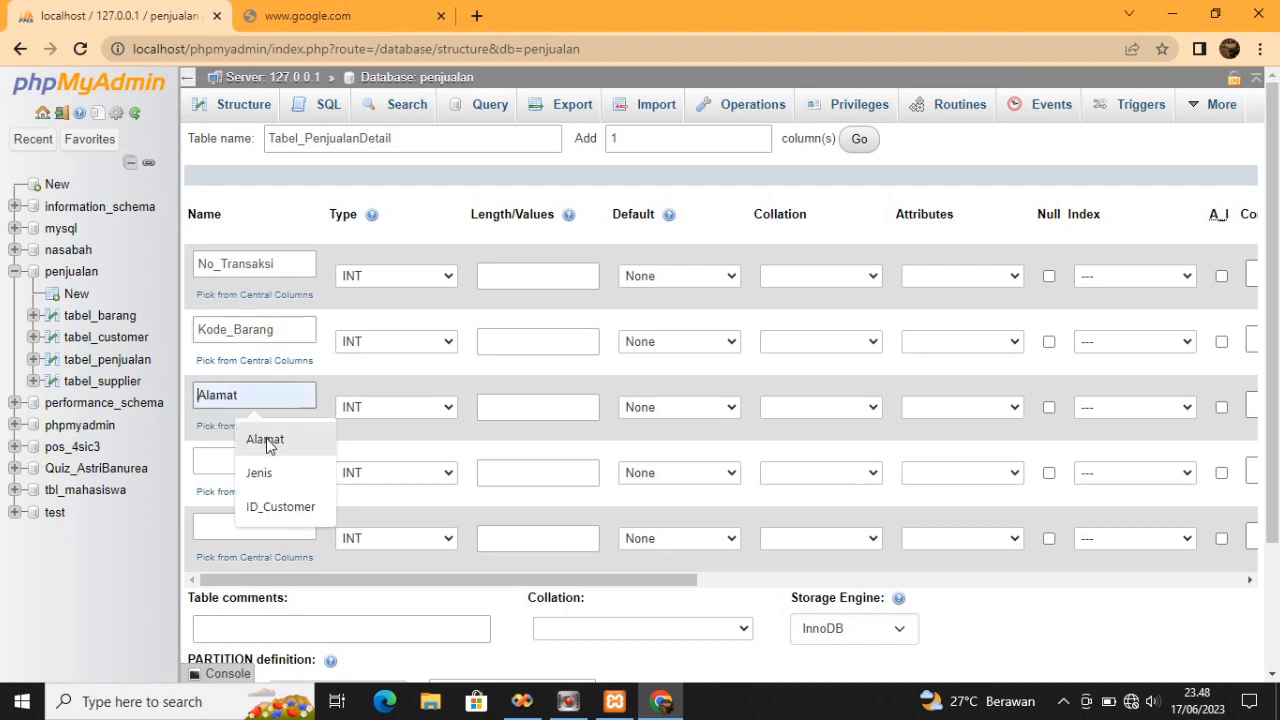
text(Jum)
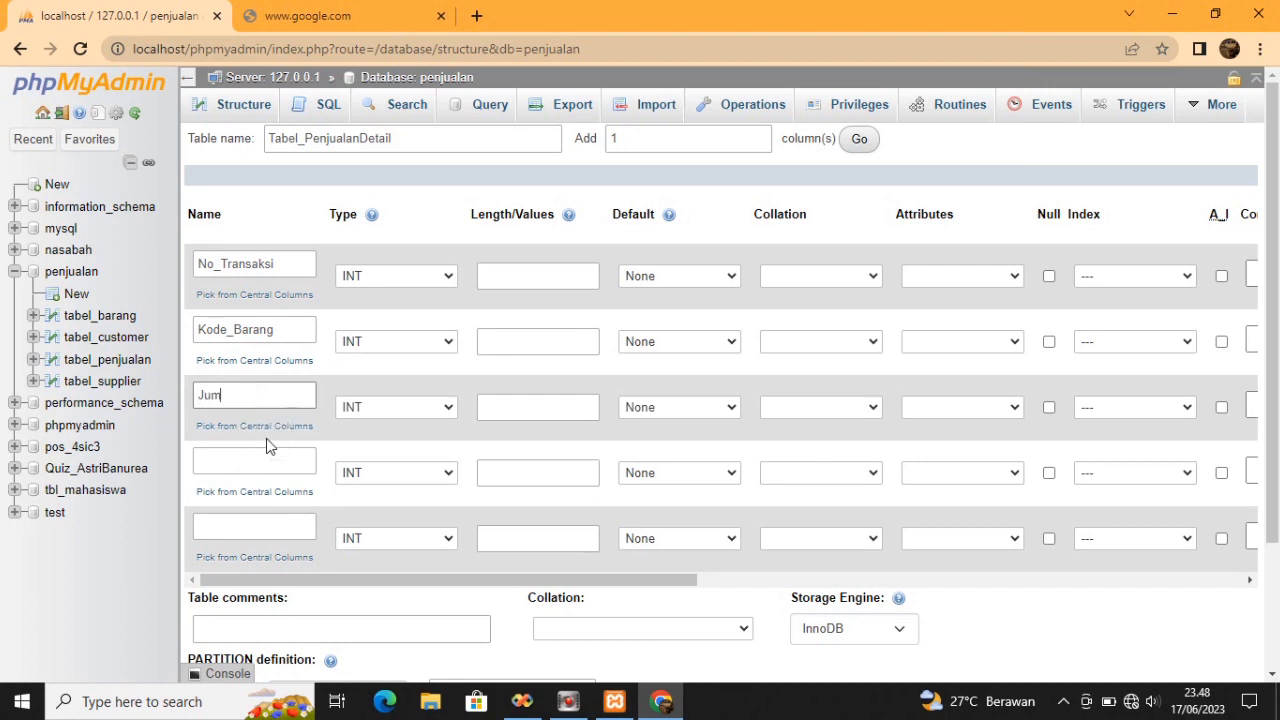
text(lah)
click(265, 458)
click(265, 456)
text(Ha)
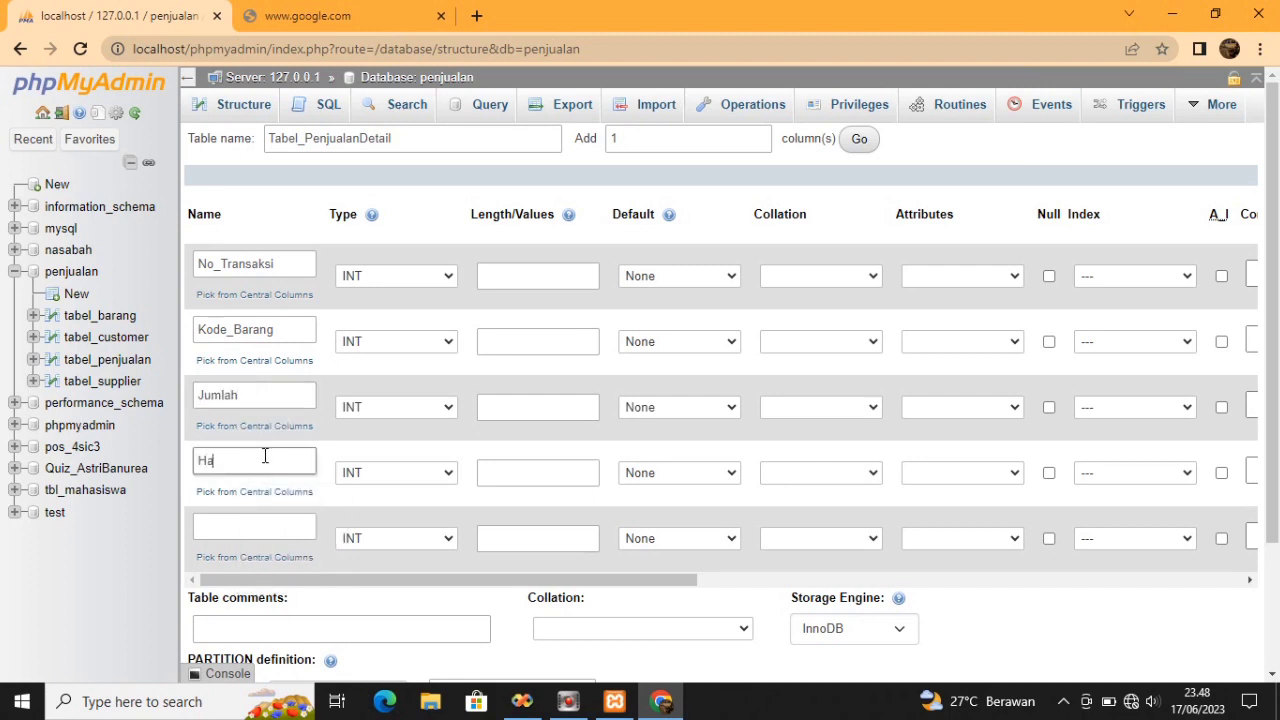
text(rga_Satuan)
click(268, 519)
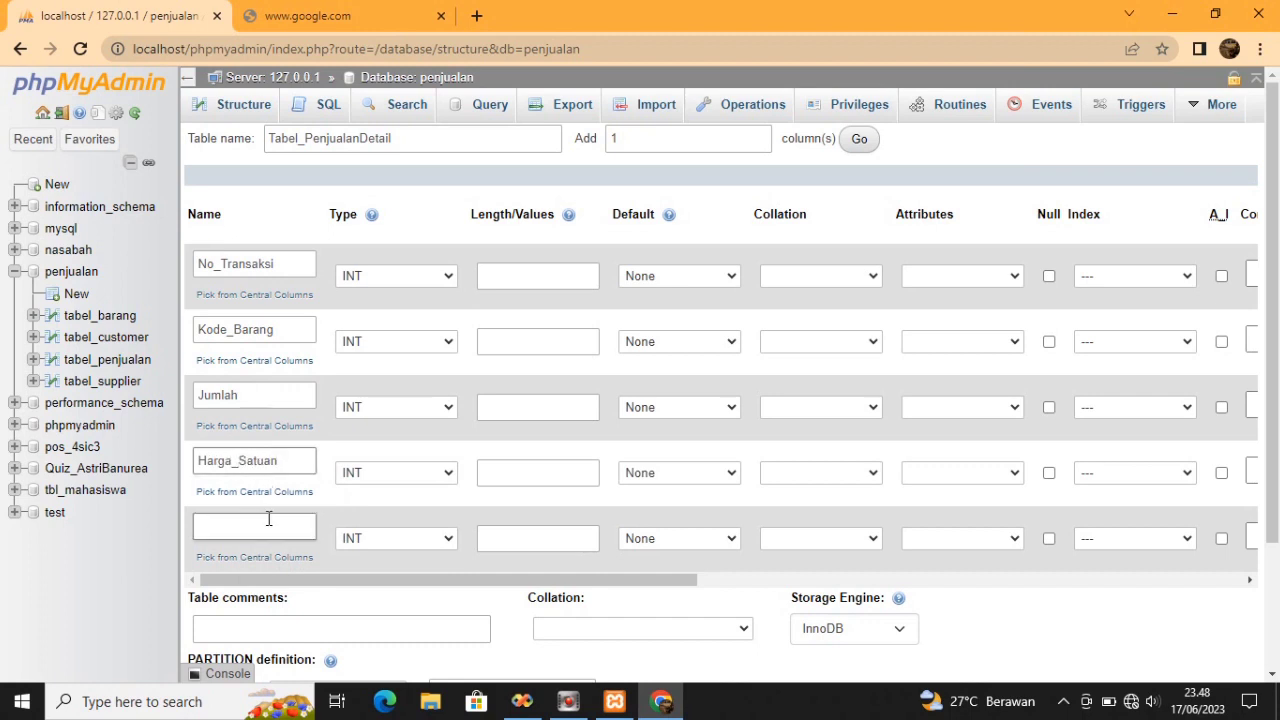
click(268, 521)
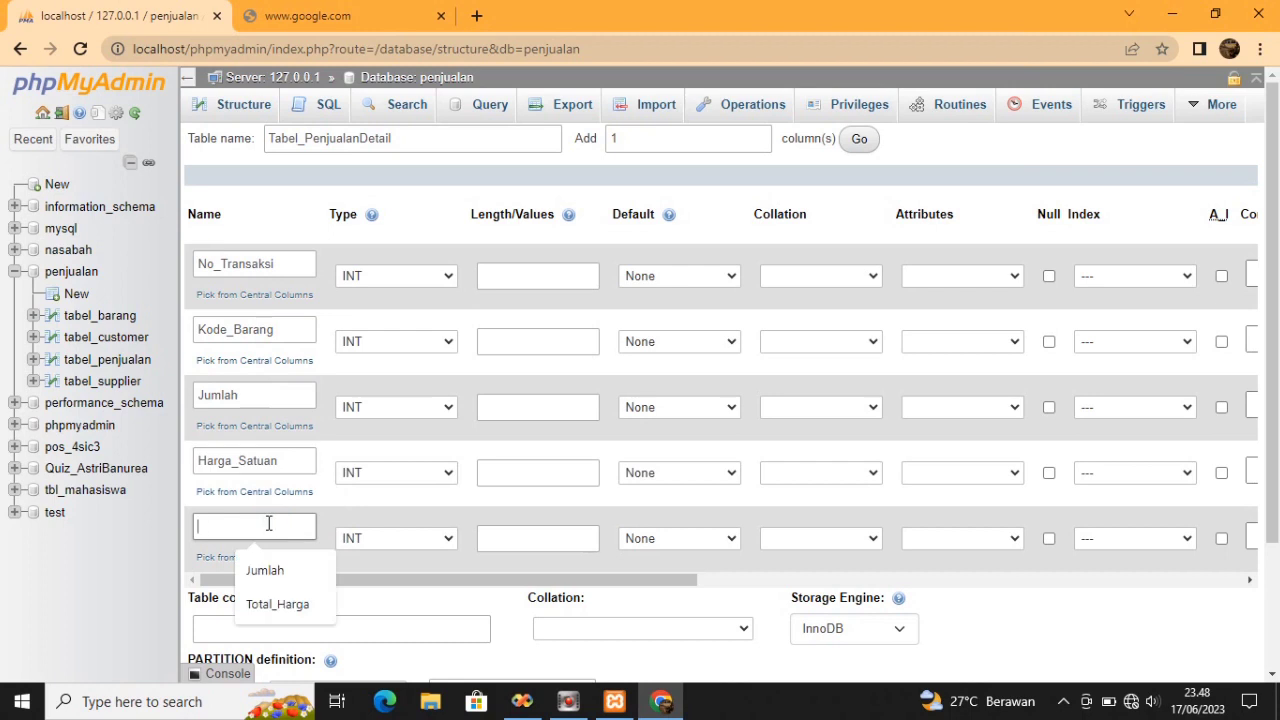
text(Sub_)
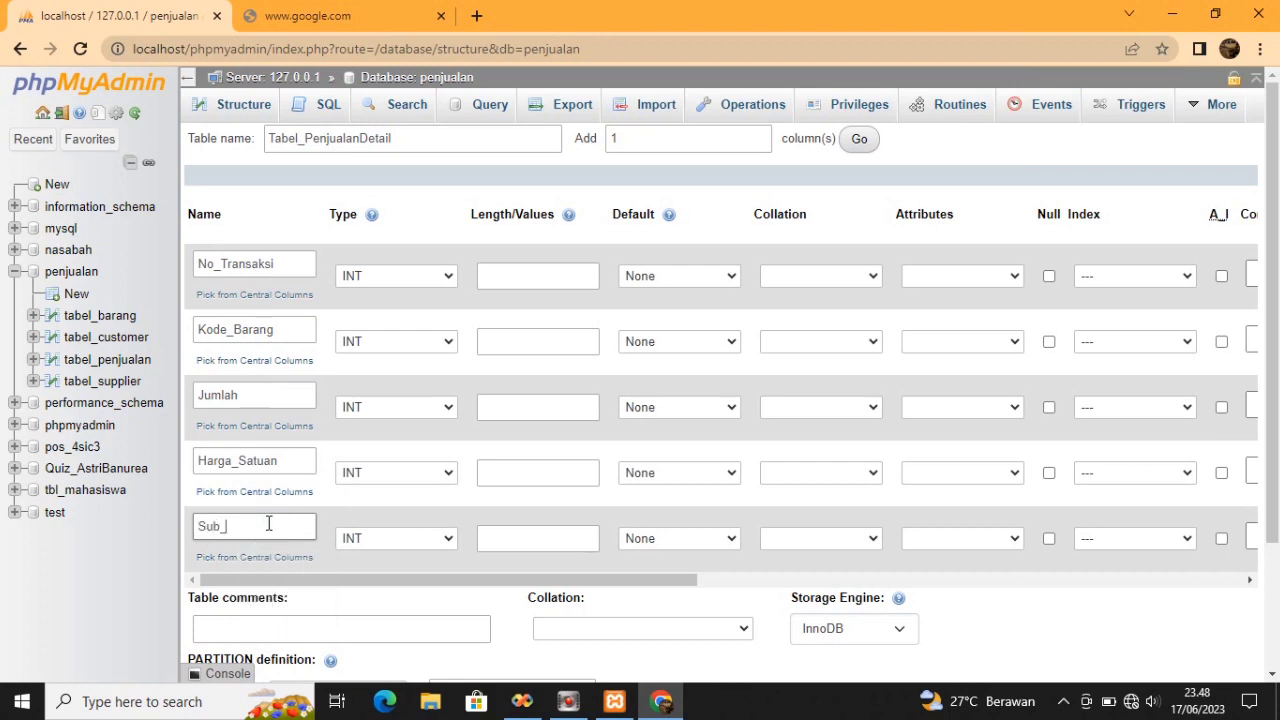
text(Total)
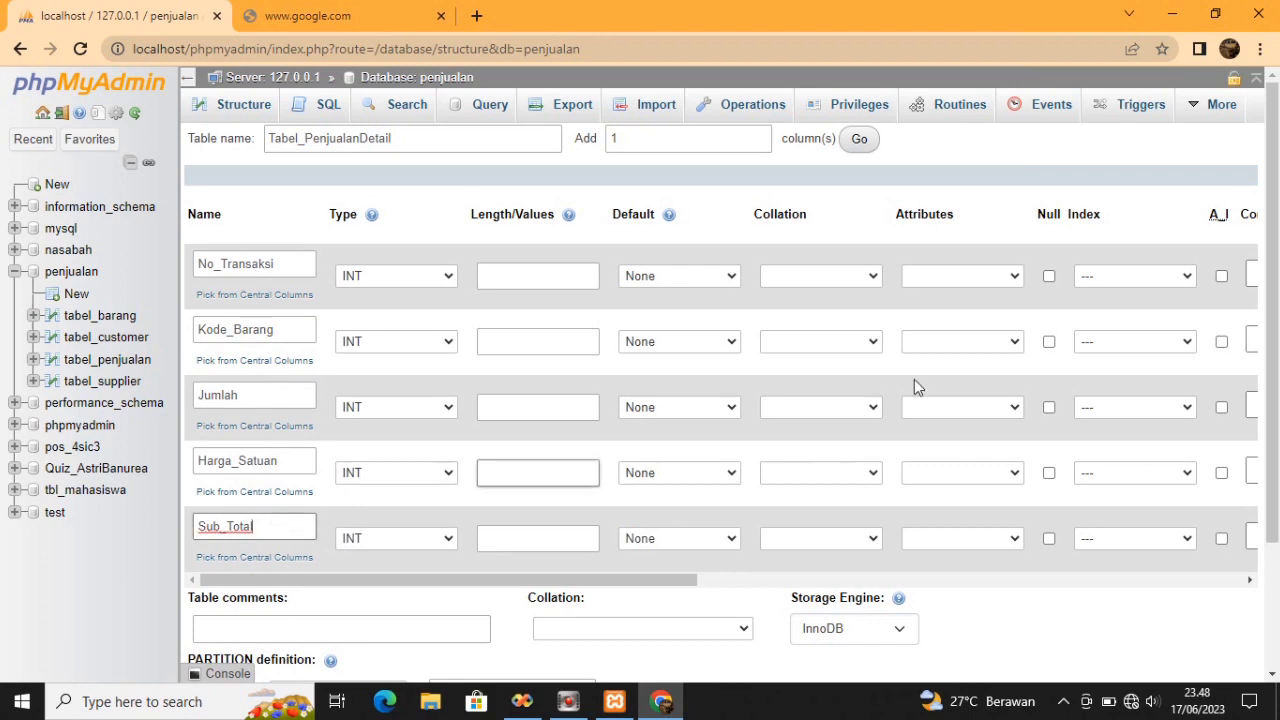
drag(1275, 315, 1276, 370)
Set No_Transaksi and Kode_Barang to VARCHAR, and Harga_Satuan and Sub_Total to DOUBLE
scroll(1275, 370, up, 2)
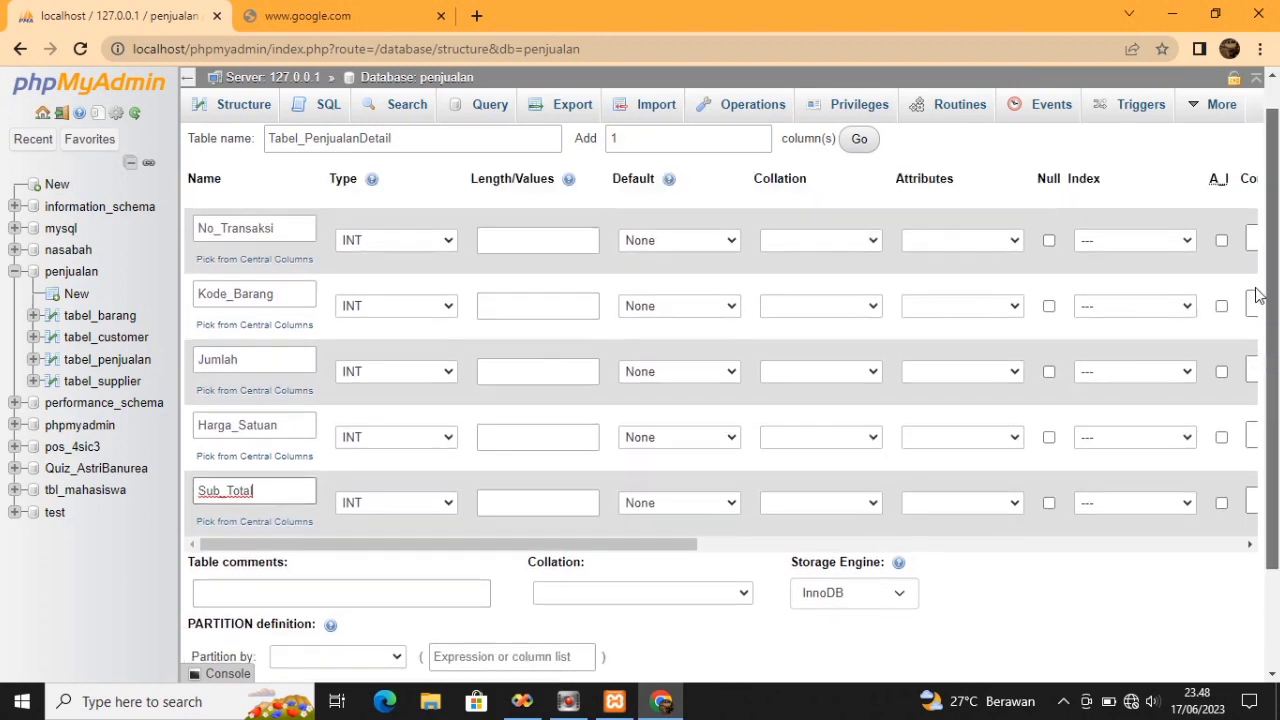
click(444, 285)
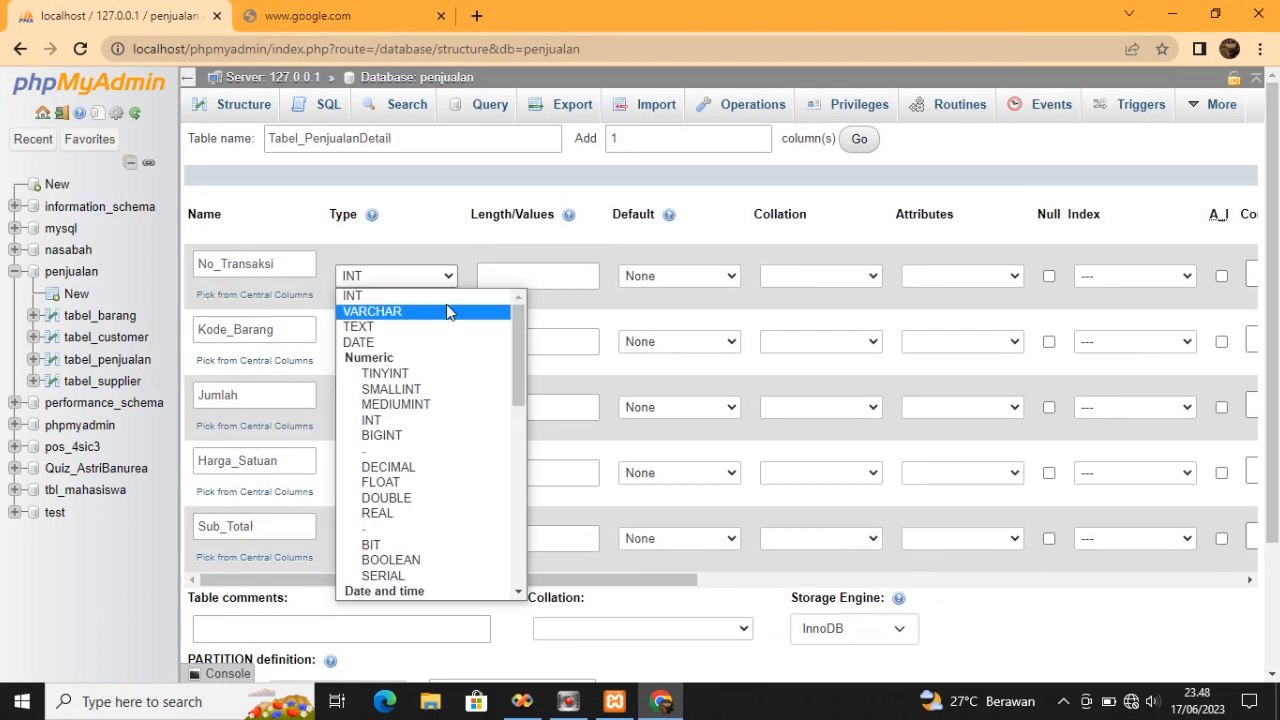
click(446, 311)
click(435, 345)
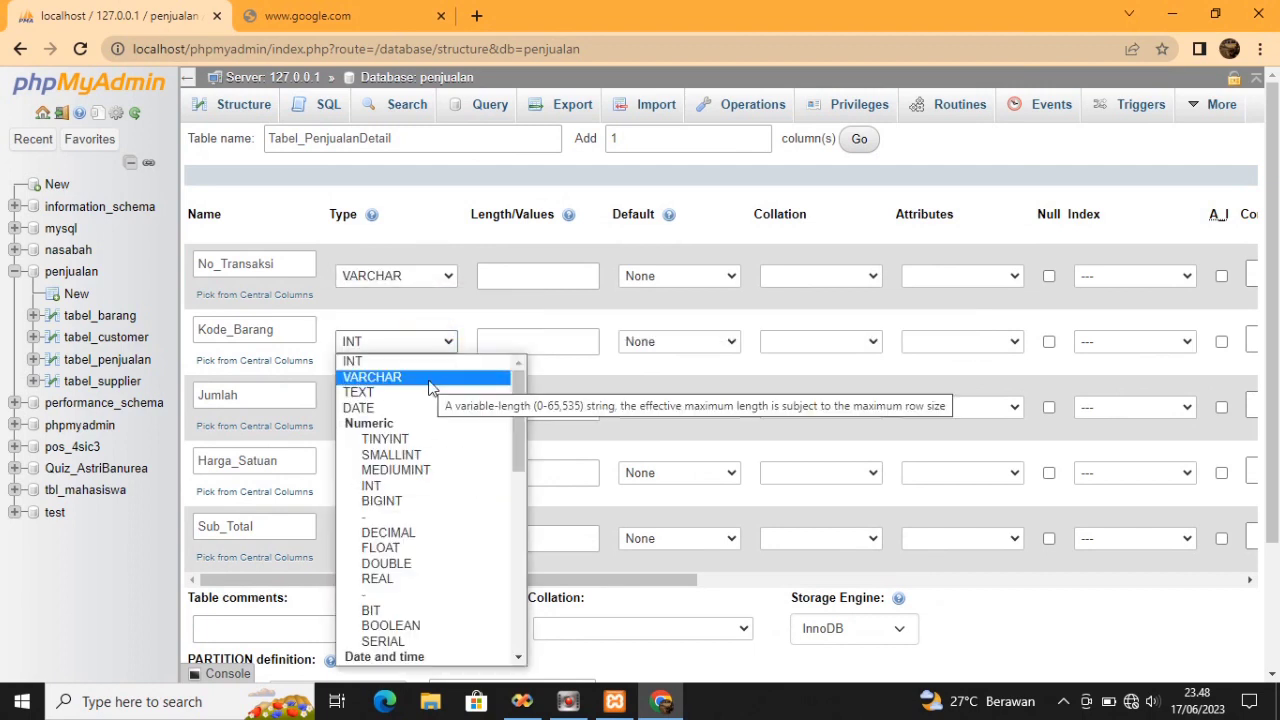
click(426, 378)
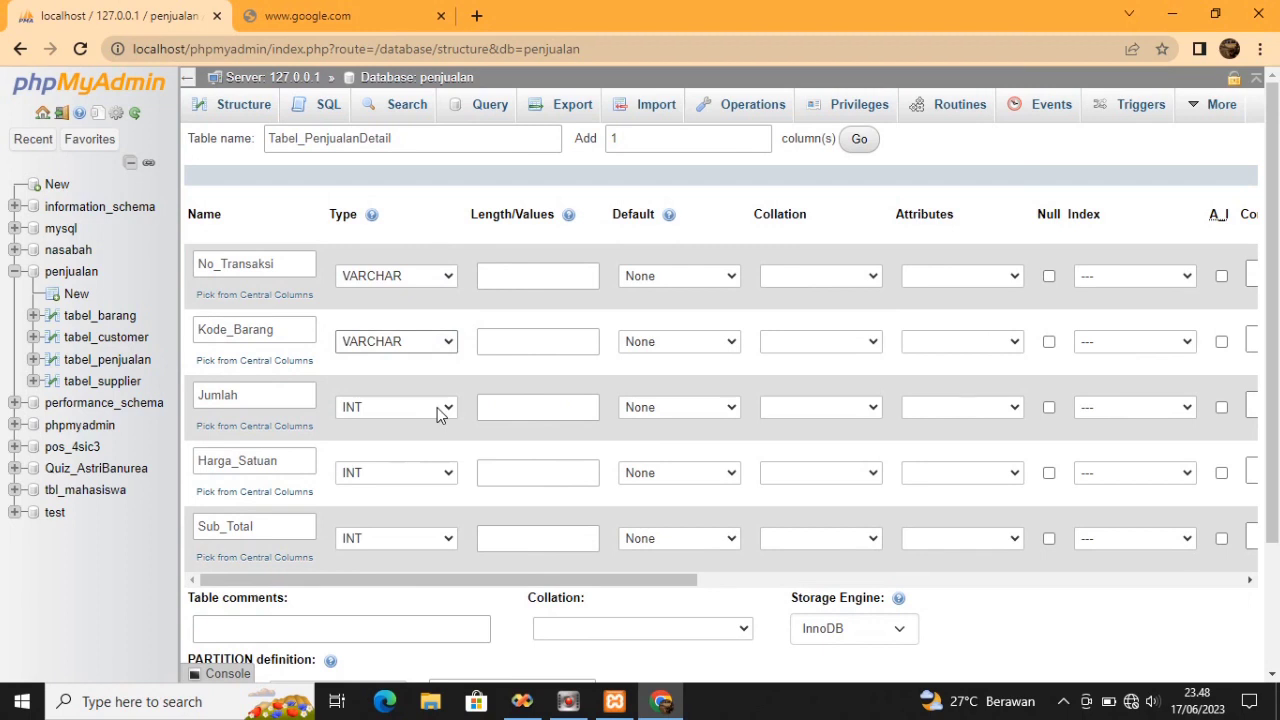
click(446, 475)
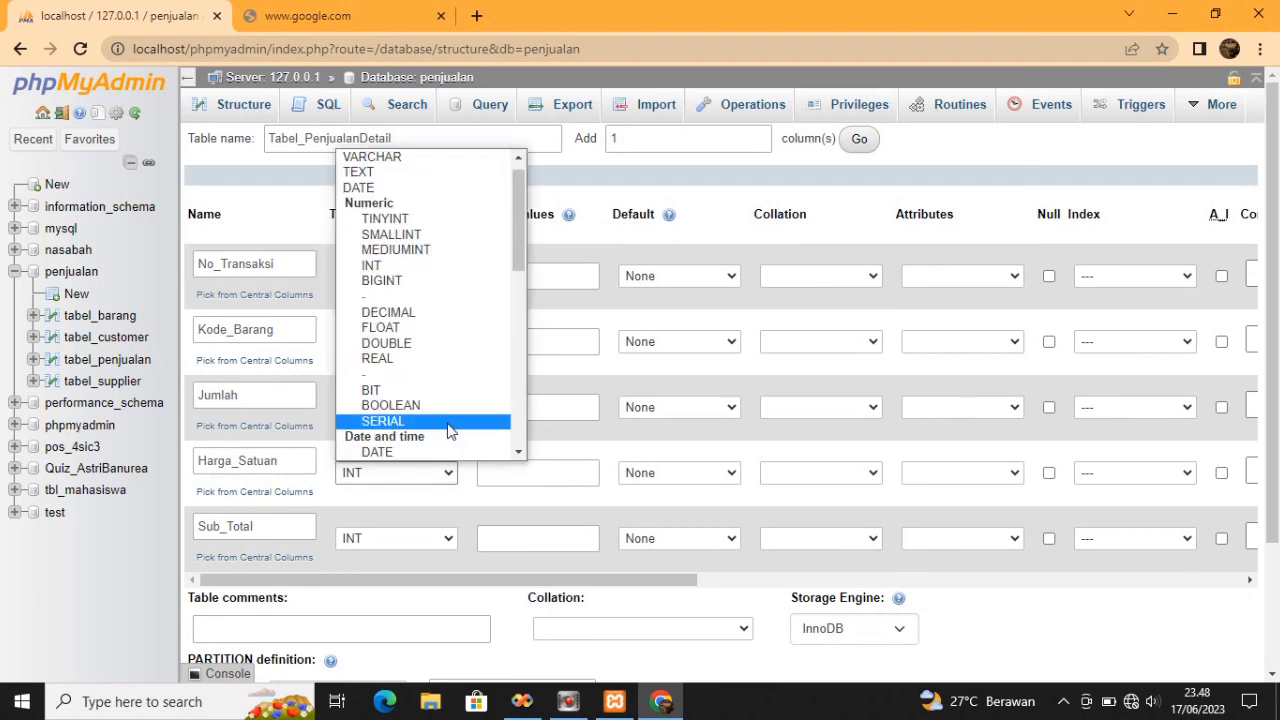
click(441, 344)
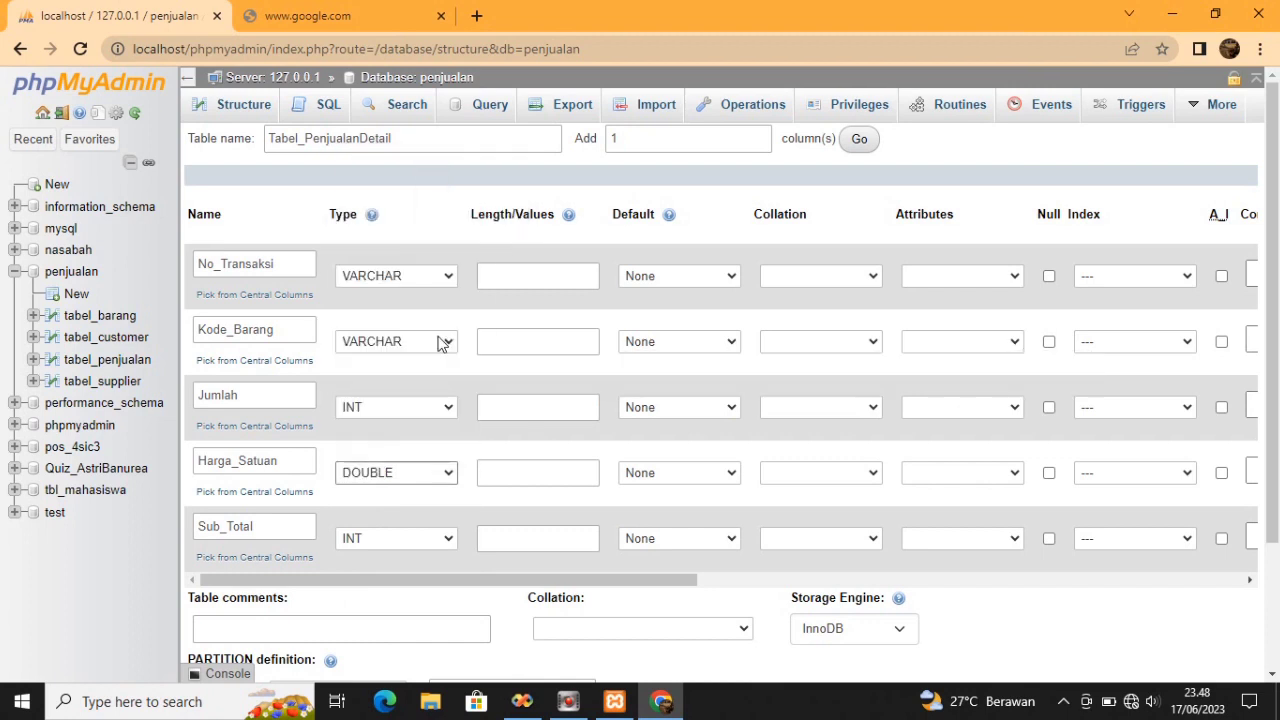
click(458, 545)
scroll(445, 482, down, 1)
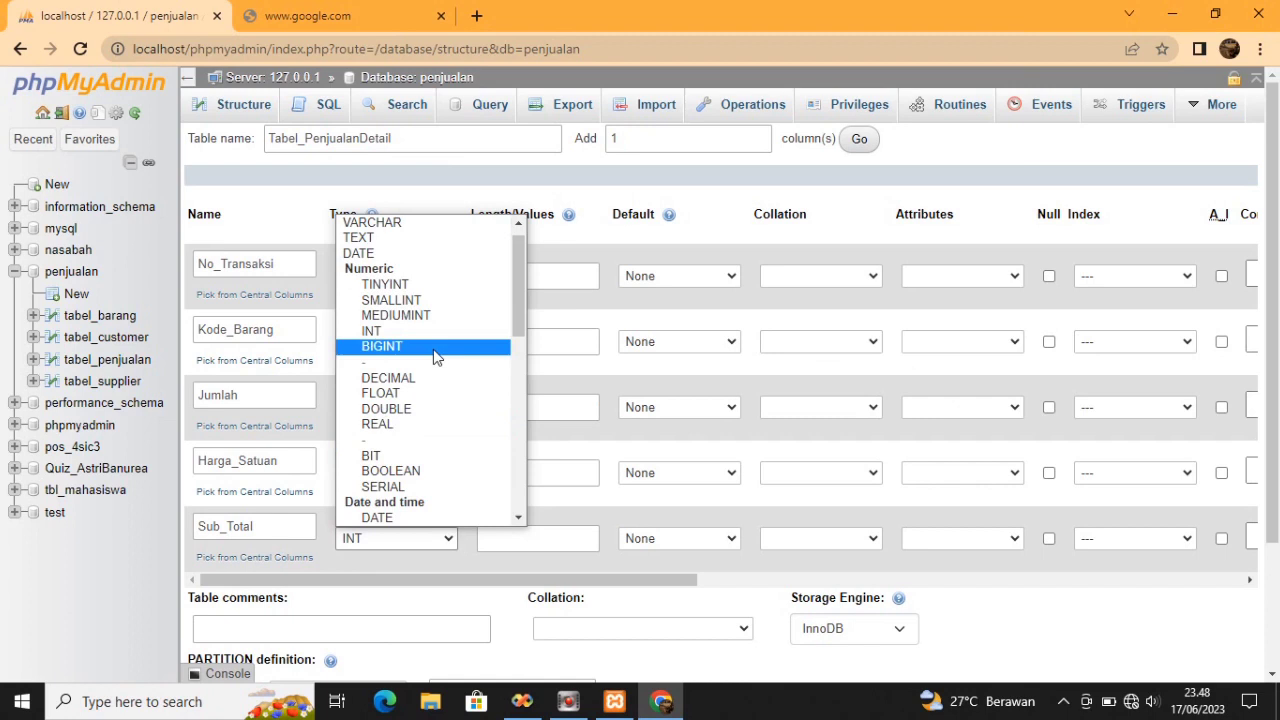
click(447, 410)
click(447, 407)
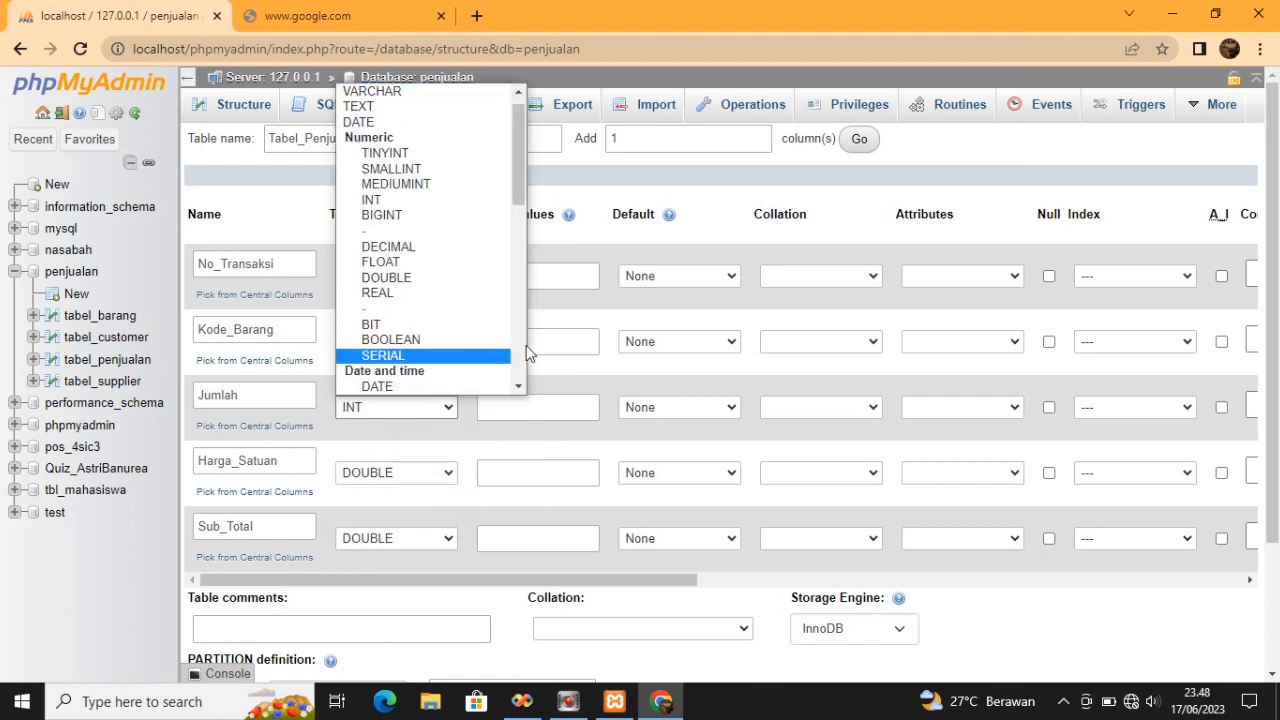
Give No_Transaksi, Kode_Barang and Jumlah a length of 10
click(572, 276)
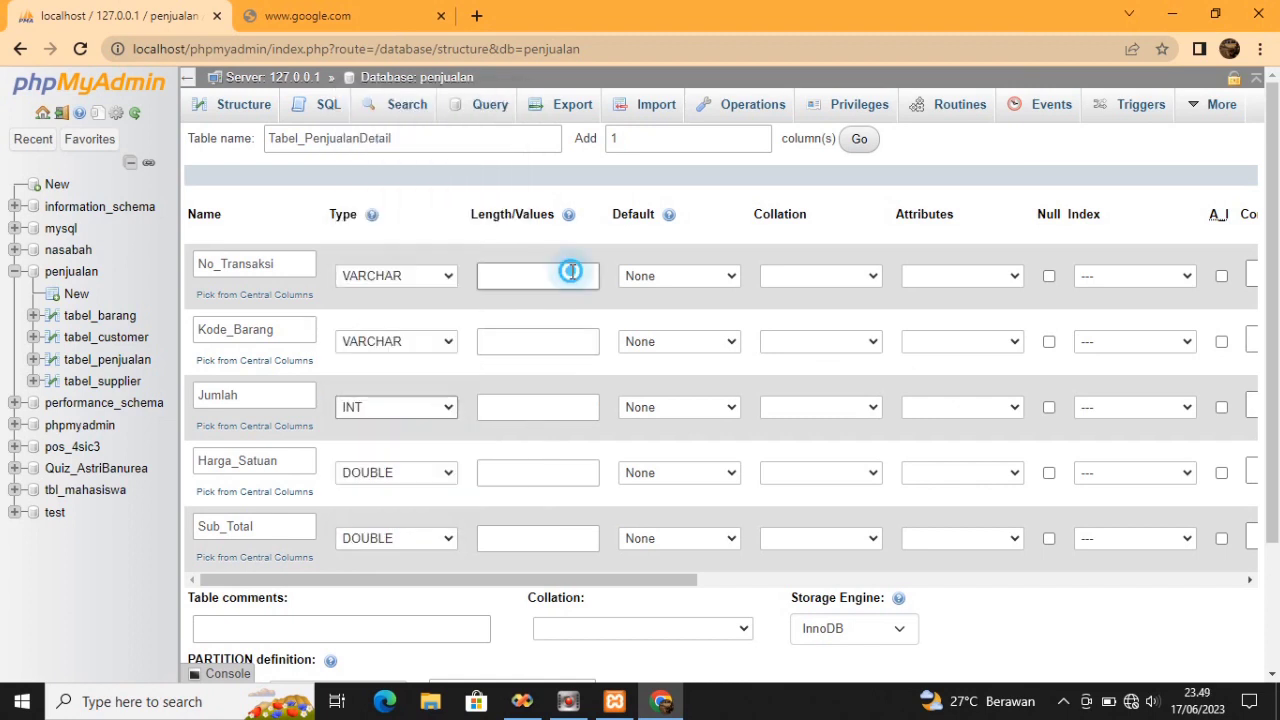
click(549, 312)
click(551, 336)
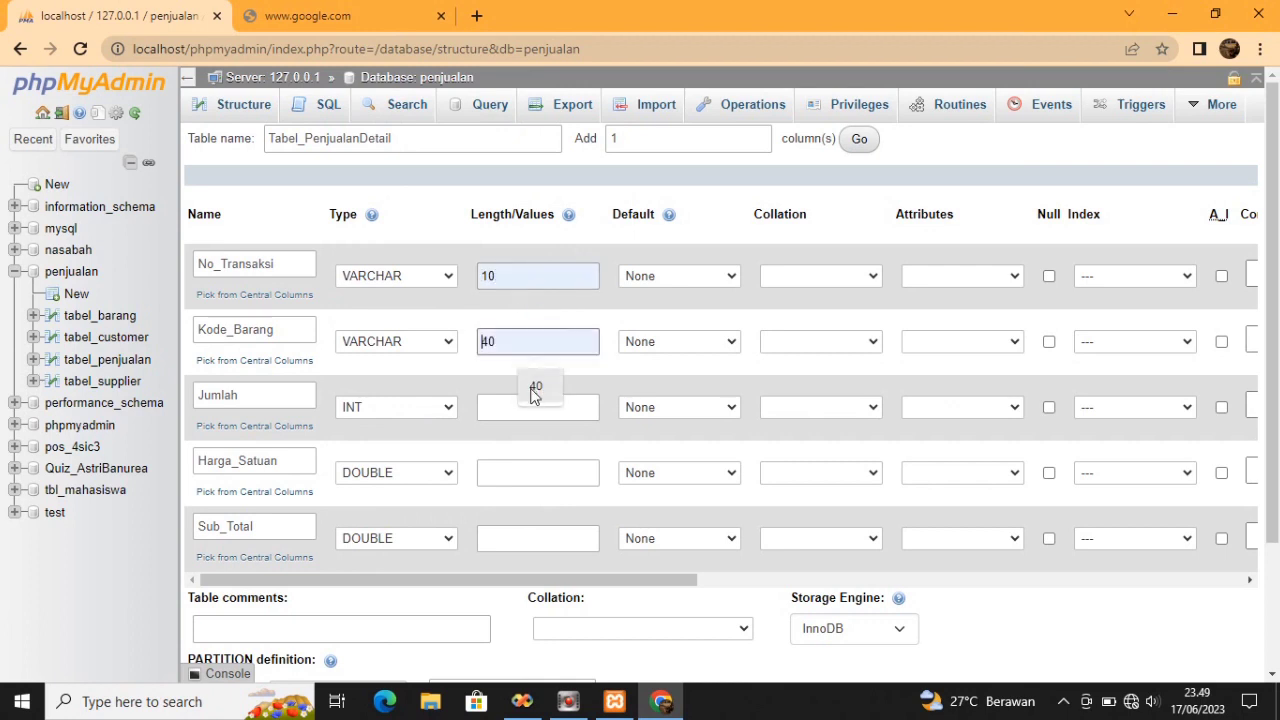
text(10)
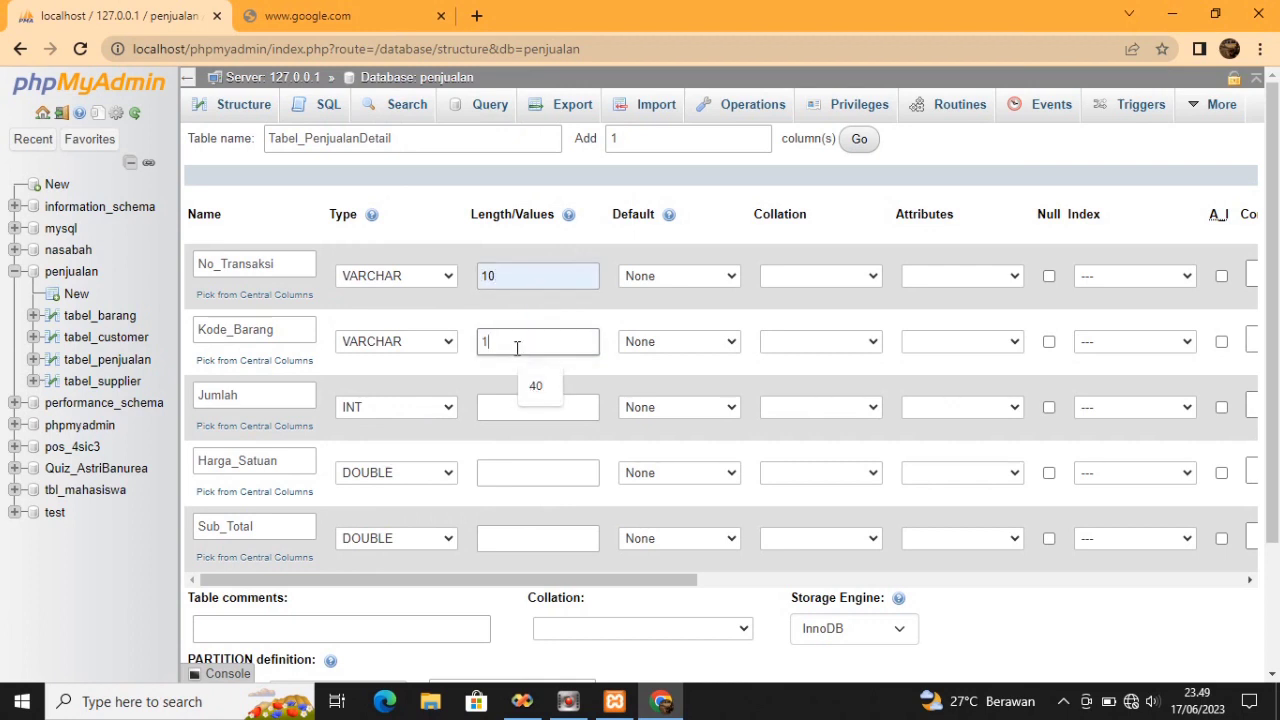
click(505, 401)
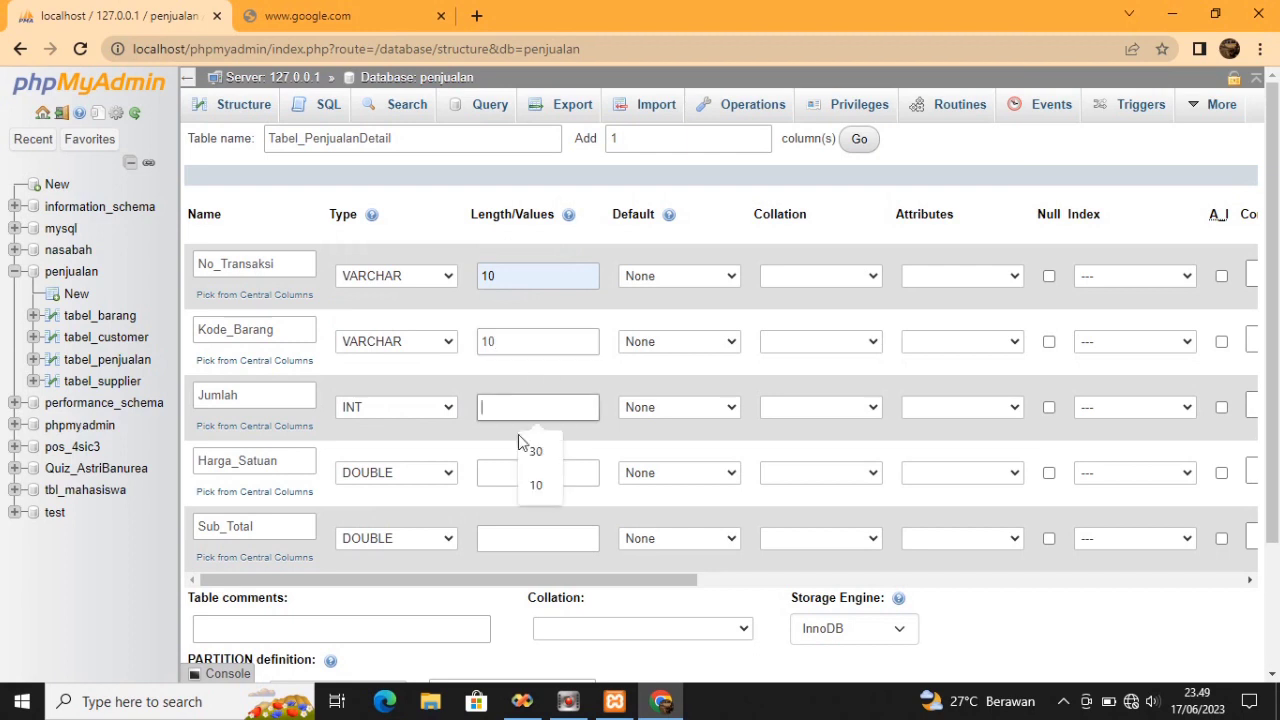
click(537, 486)
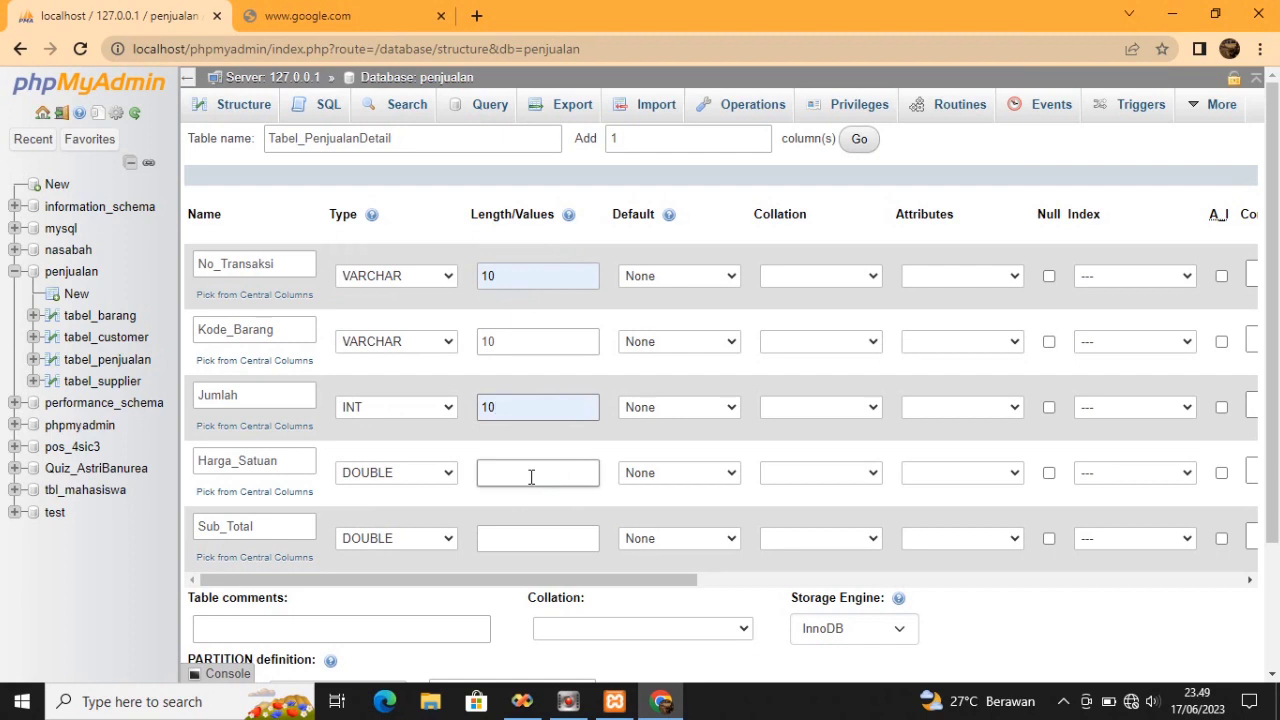
click(531, 476)
click(558, 462)
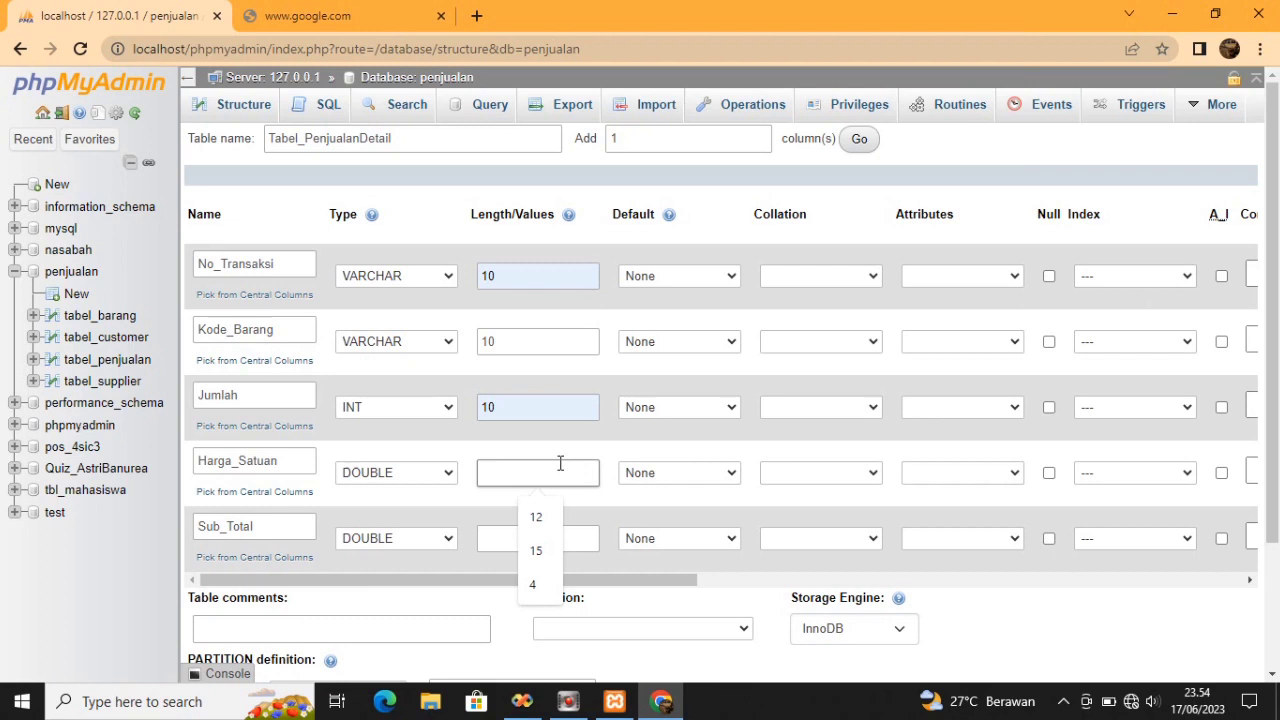
Save Tabel_PenjualanDetail with its five columns and open its Insert form
scroll(560, 463, down, 2)
click(320, 608)
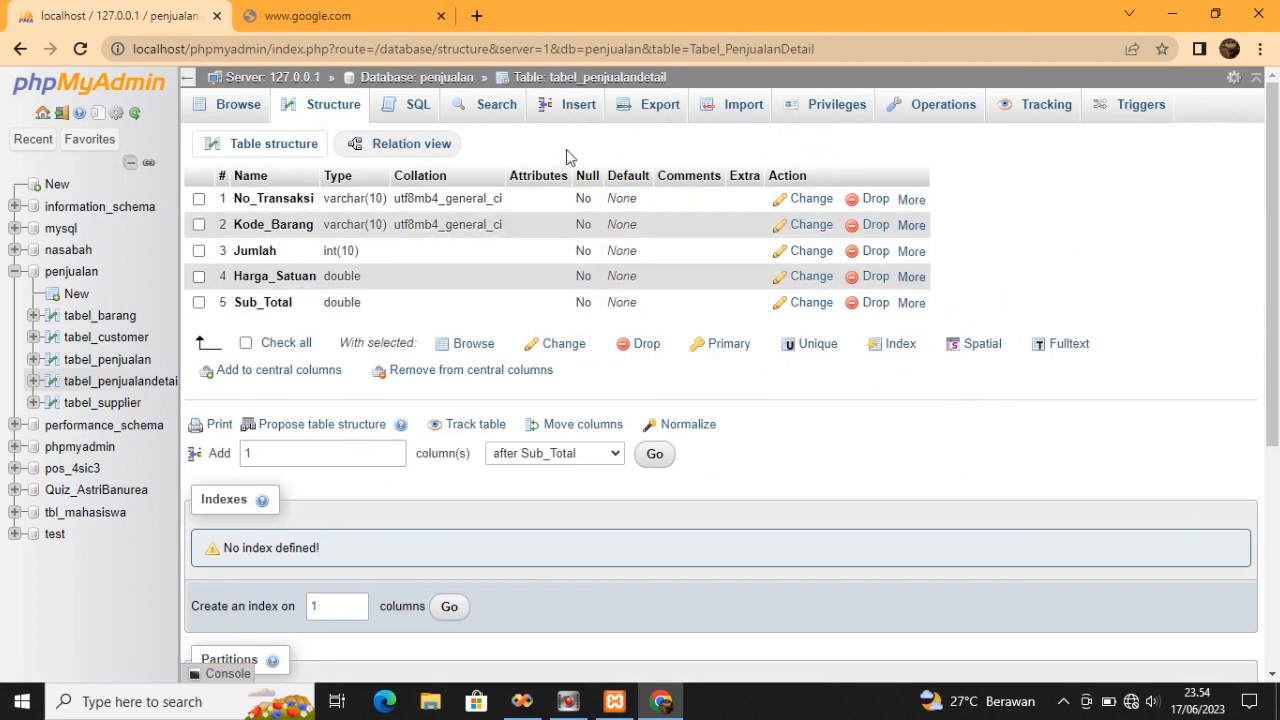
click(580, 105)
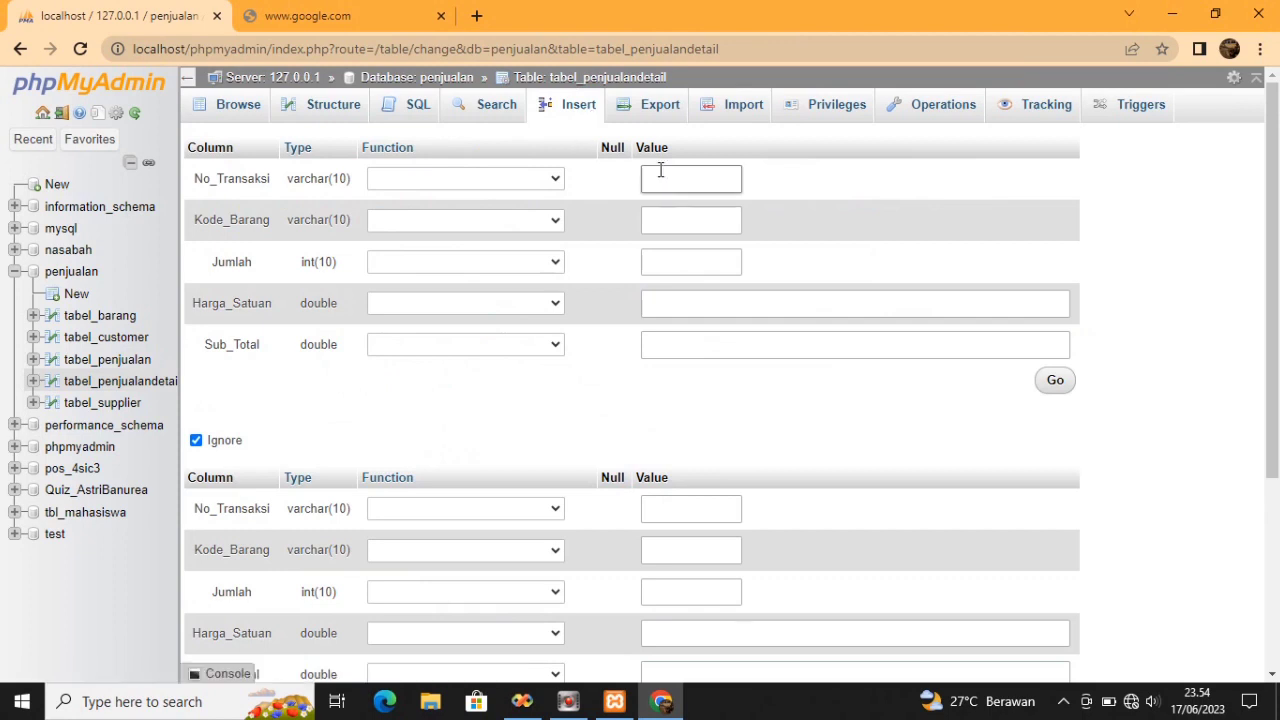
Insert the row BT001, B001, 12, 5000, 60000 into tabel_penjualandetail
click(660, 178)
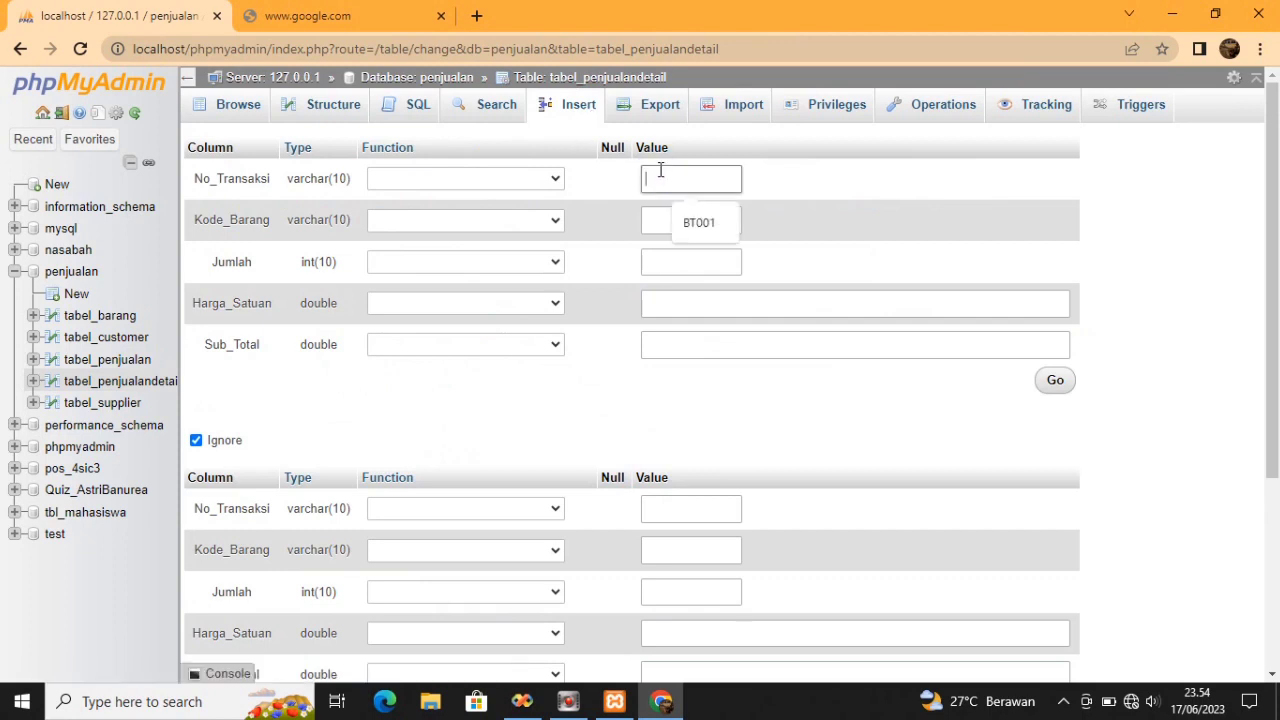
click(680, 212)
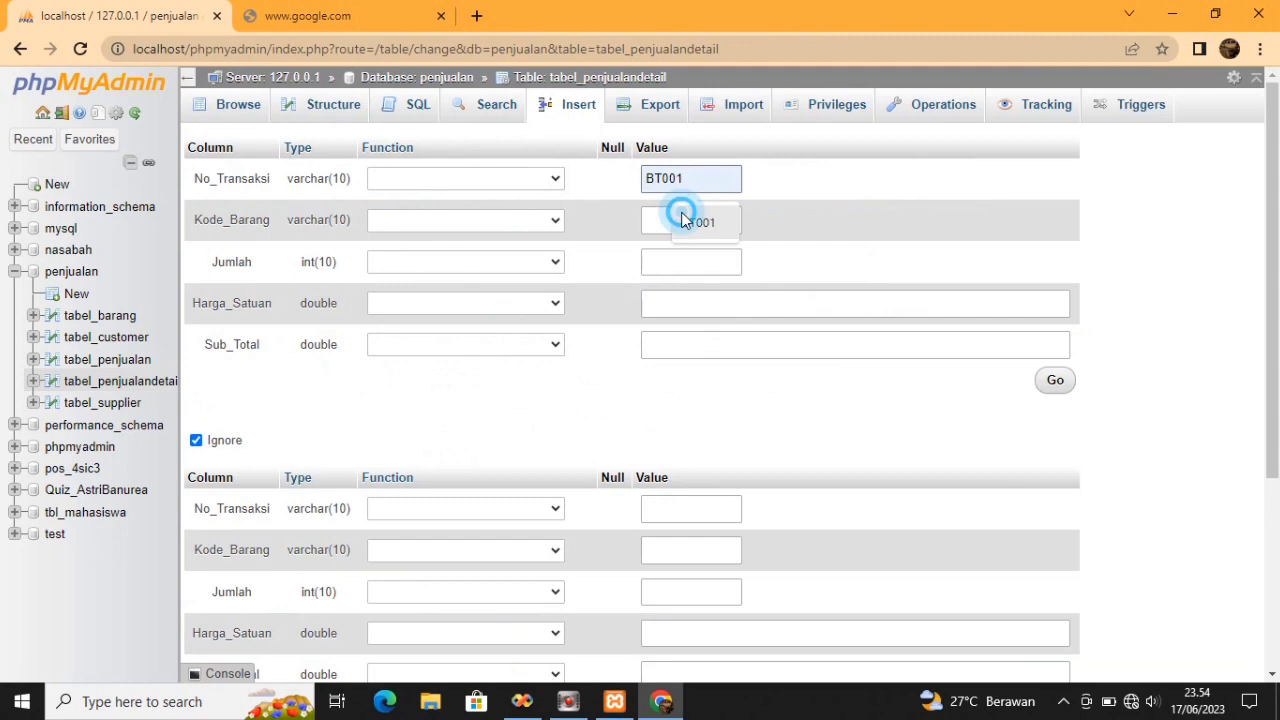
click(683, 213)
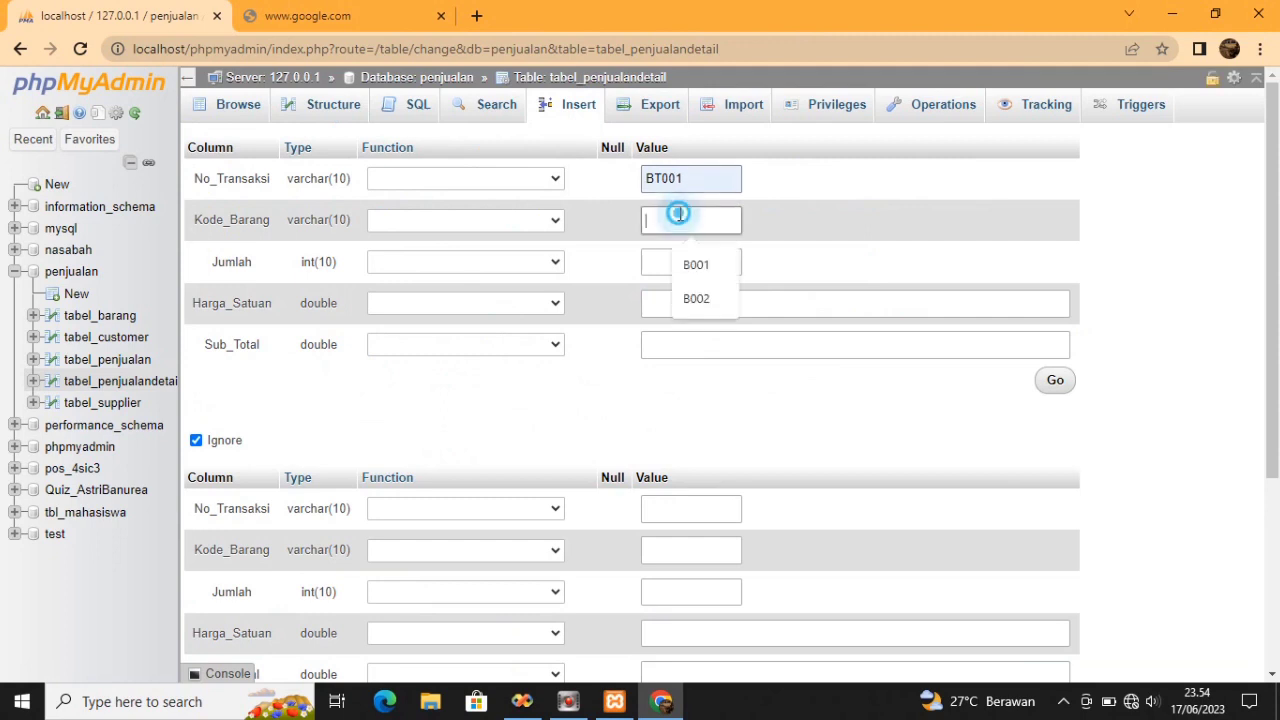
click(697, 263)
click(694, 260)
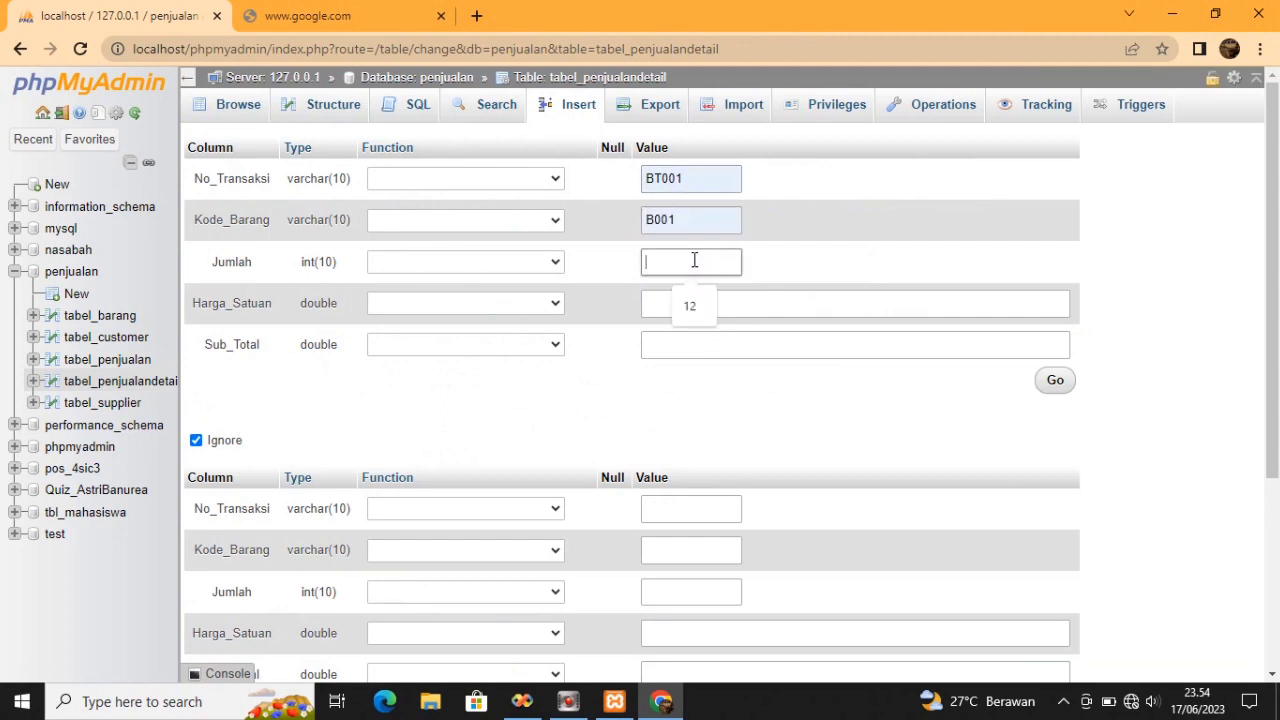
click(690, 305)
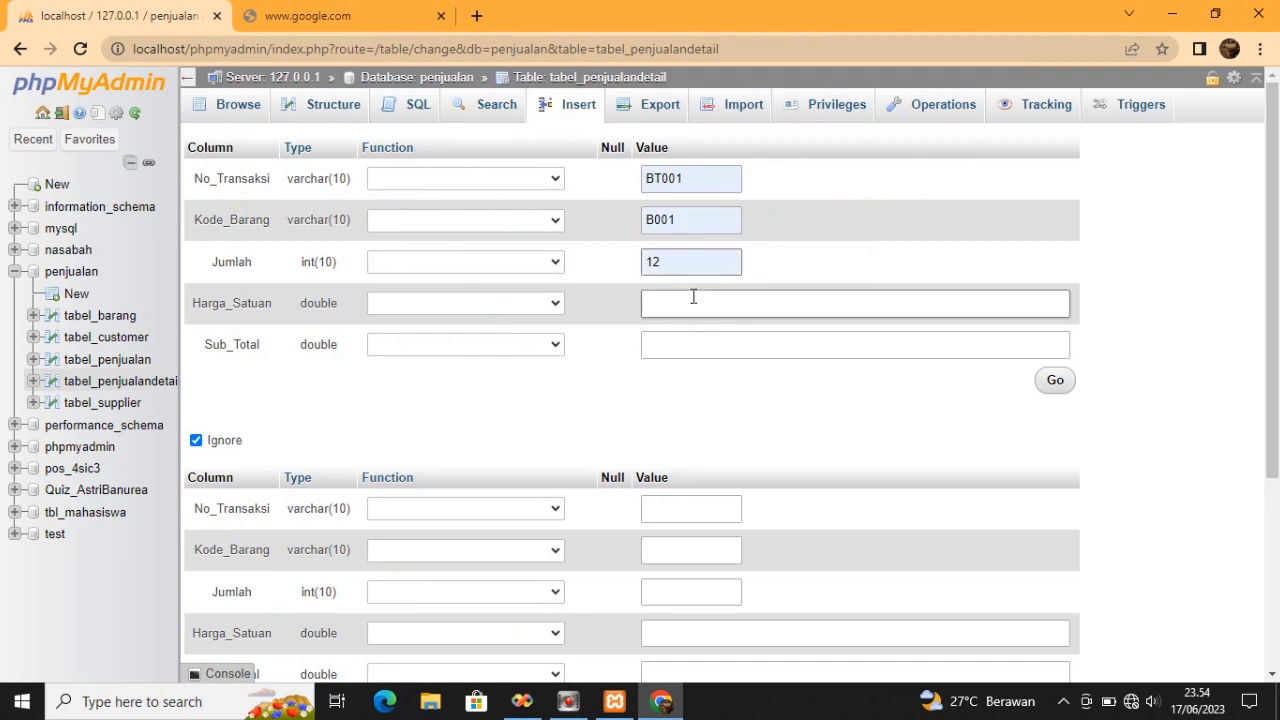
click(693, 307)
text(5000)
click(683, 336)
text(60000)
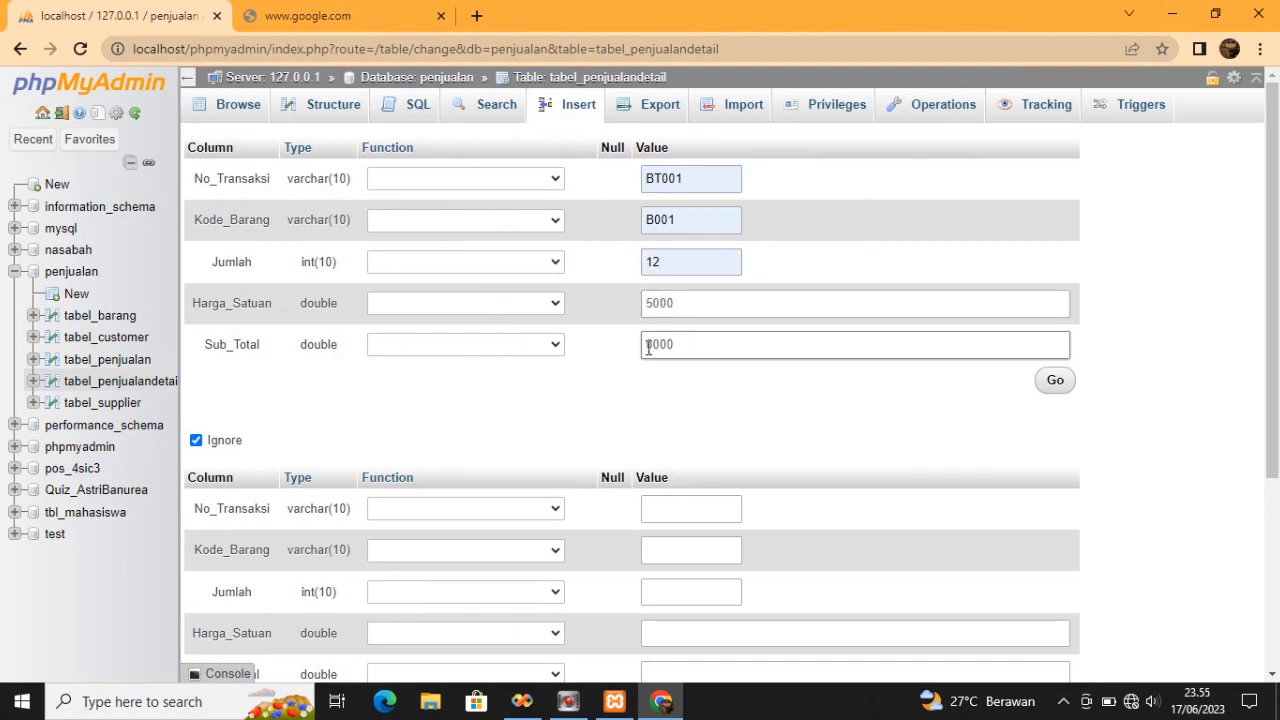
click(1057, 381)
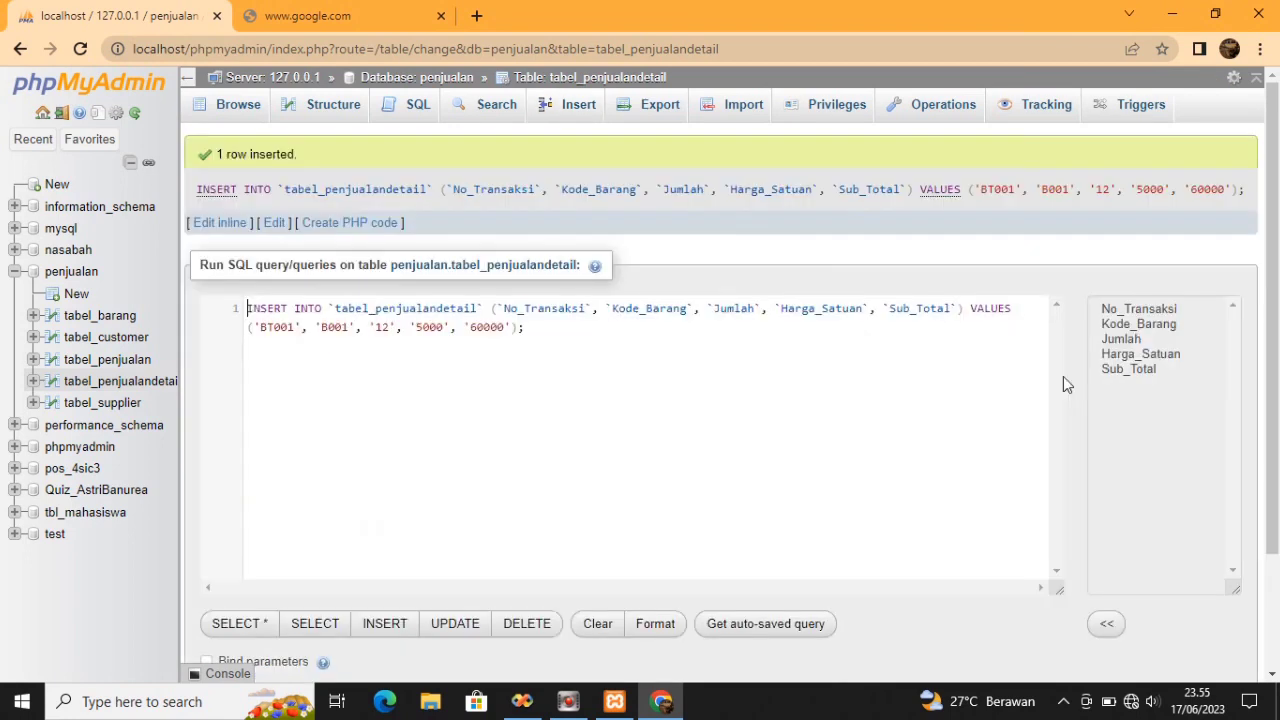
Check the stored row in Browse, then return to the penjualan database overview
click(219, 112)
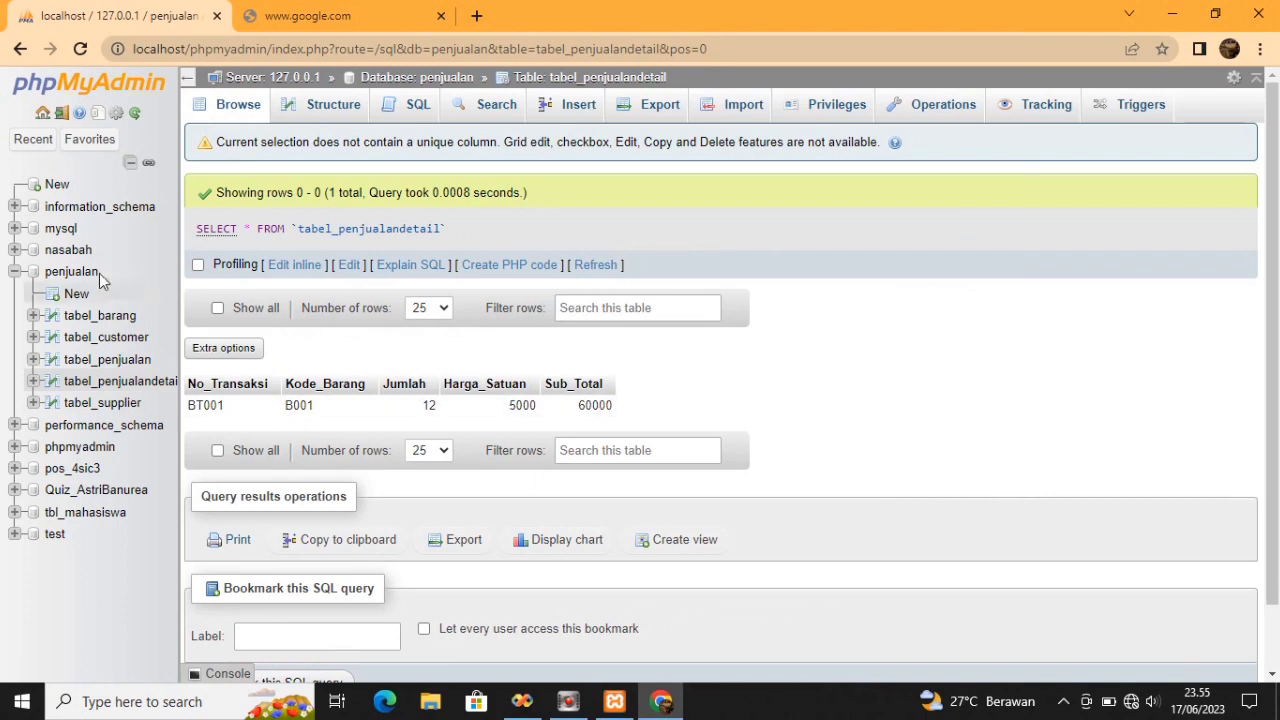
click(74, 274)
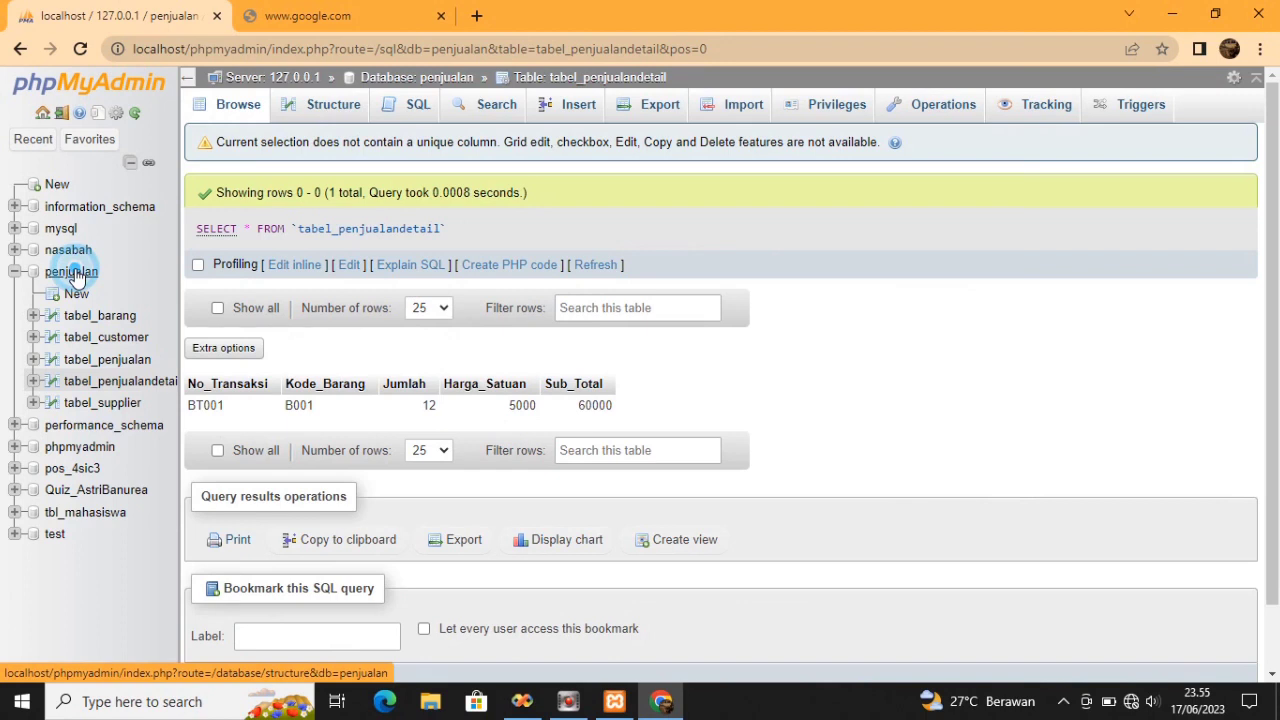
click(252, 606)
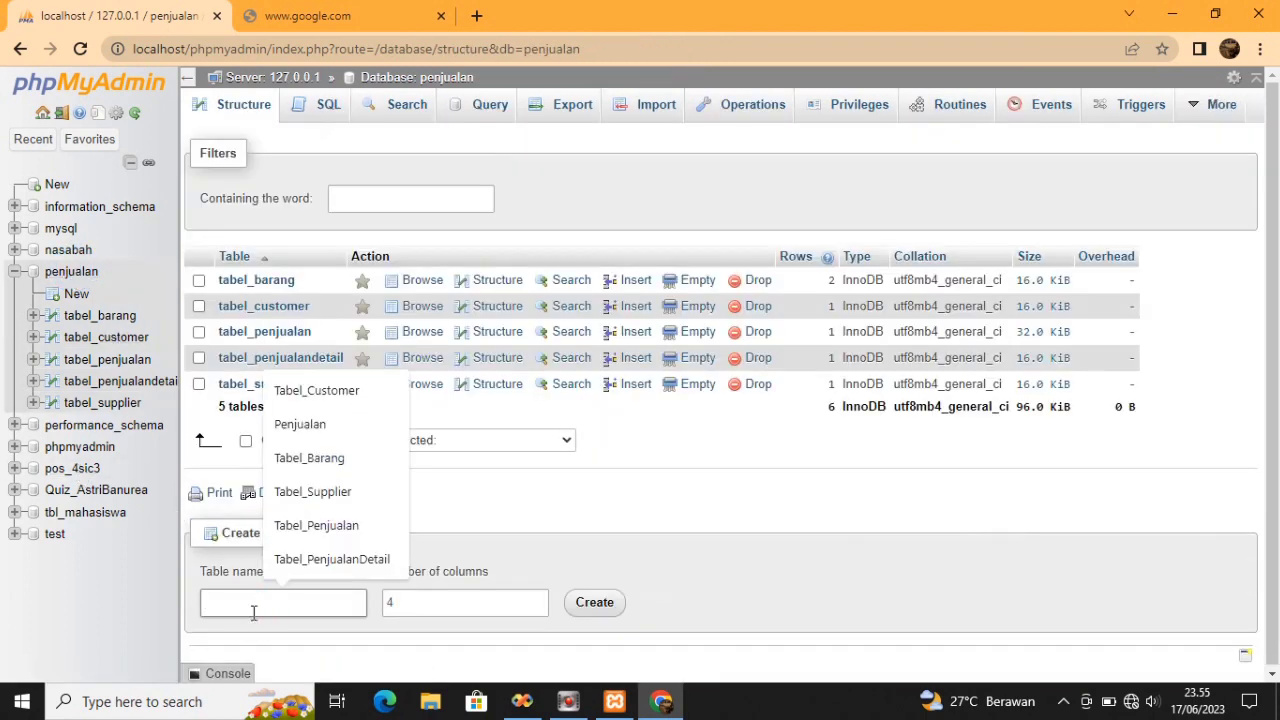
Enter Tabel_Pembelian as the new table's name and go to its column form
text(Tabel)
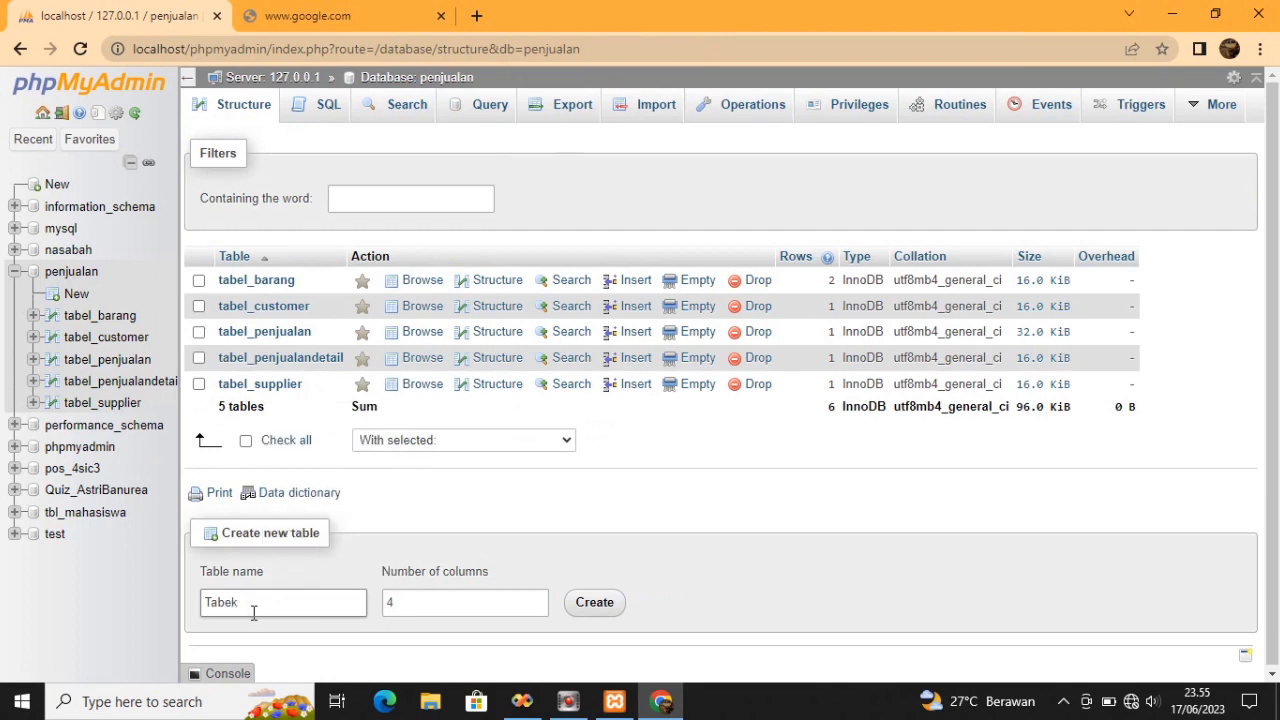
text(_)
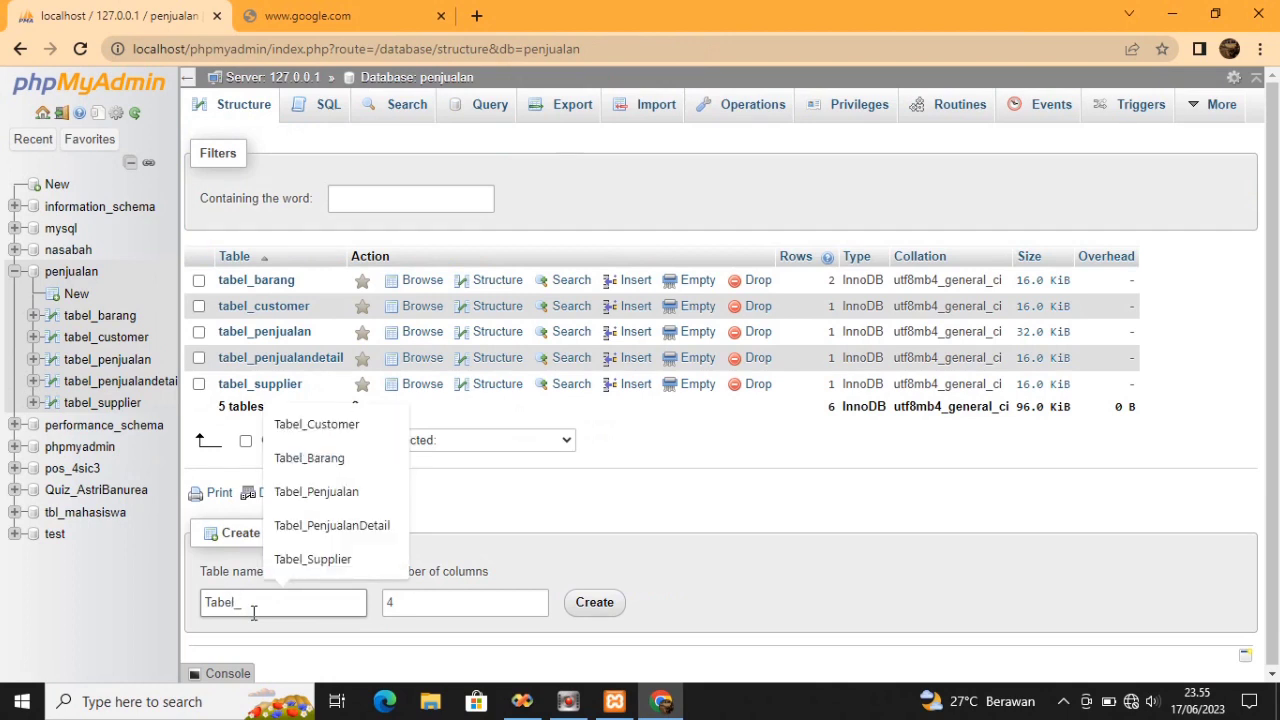
text(Pembelian)
click(403, 606)
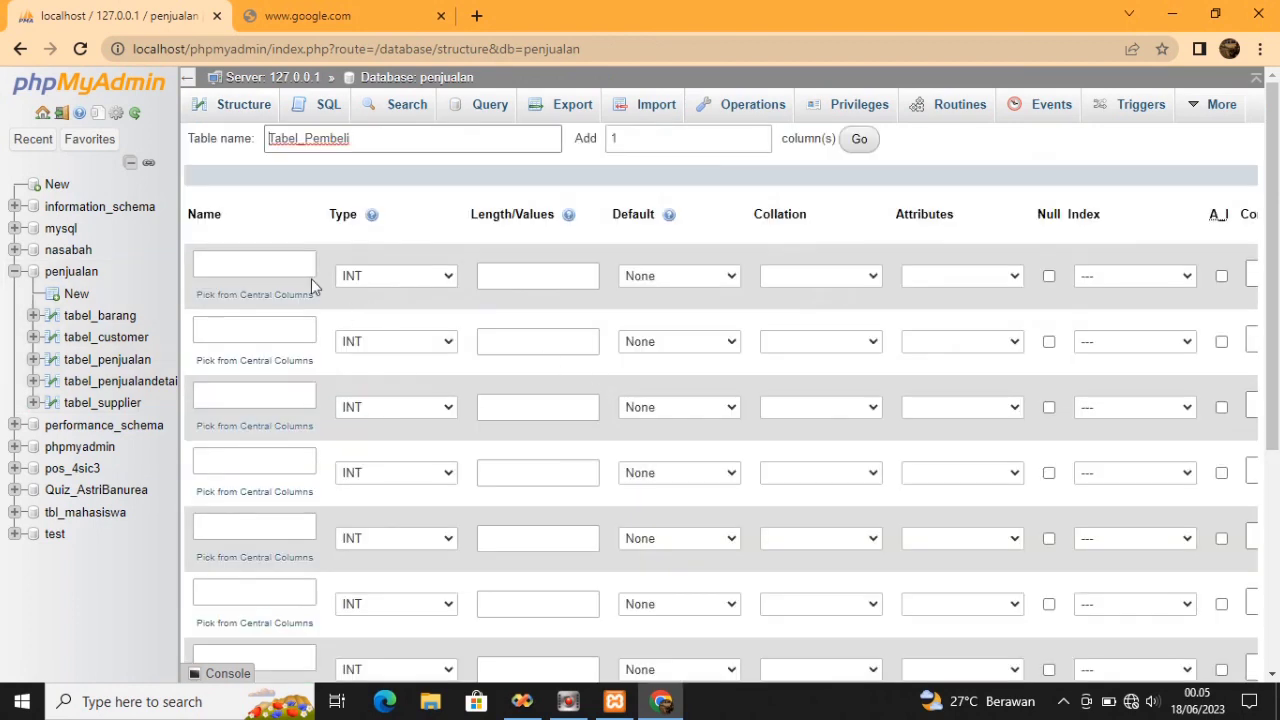
click(365, 137)
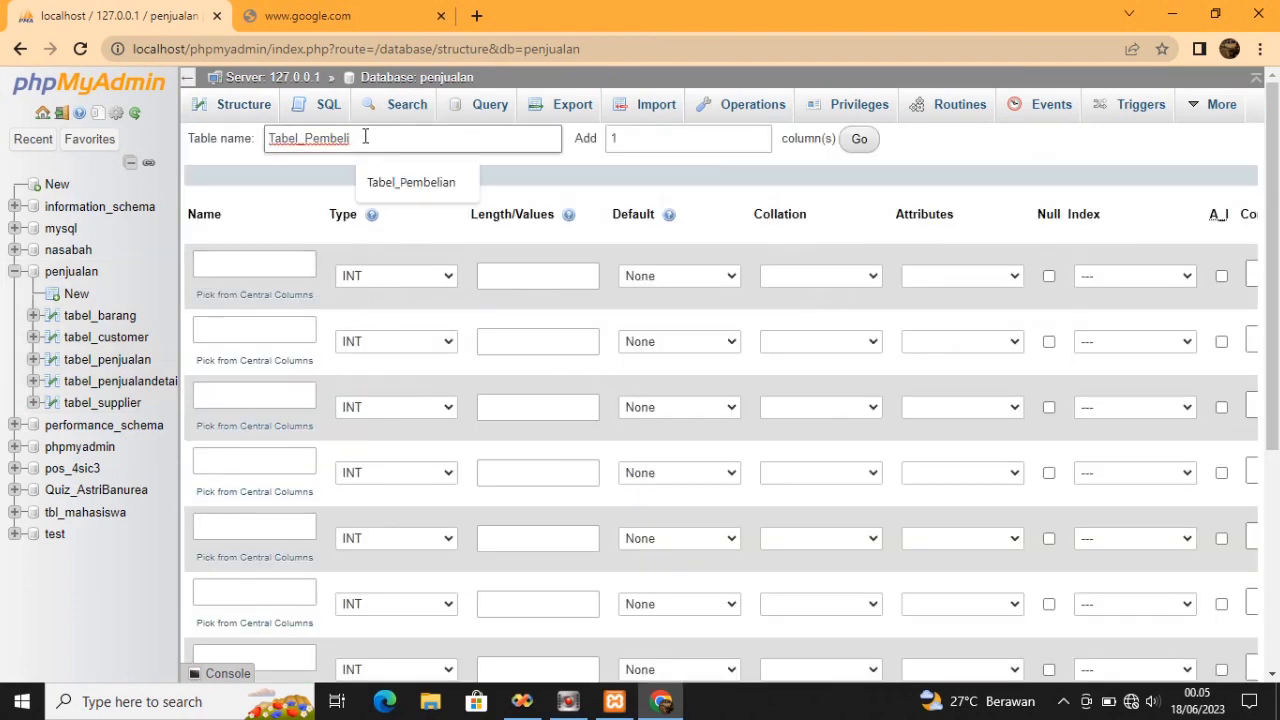
click(372, 183)
Name the first three columns No_Pembelian, Tanggal_Create and No_Faktur
click(254, 264)
text(No_Pembelian)
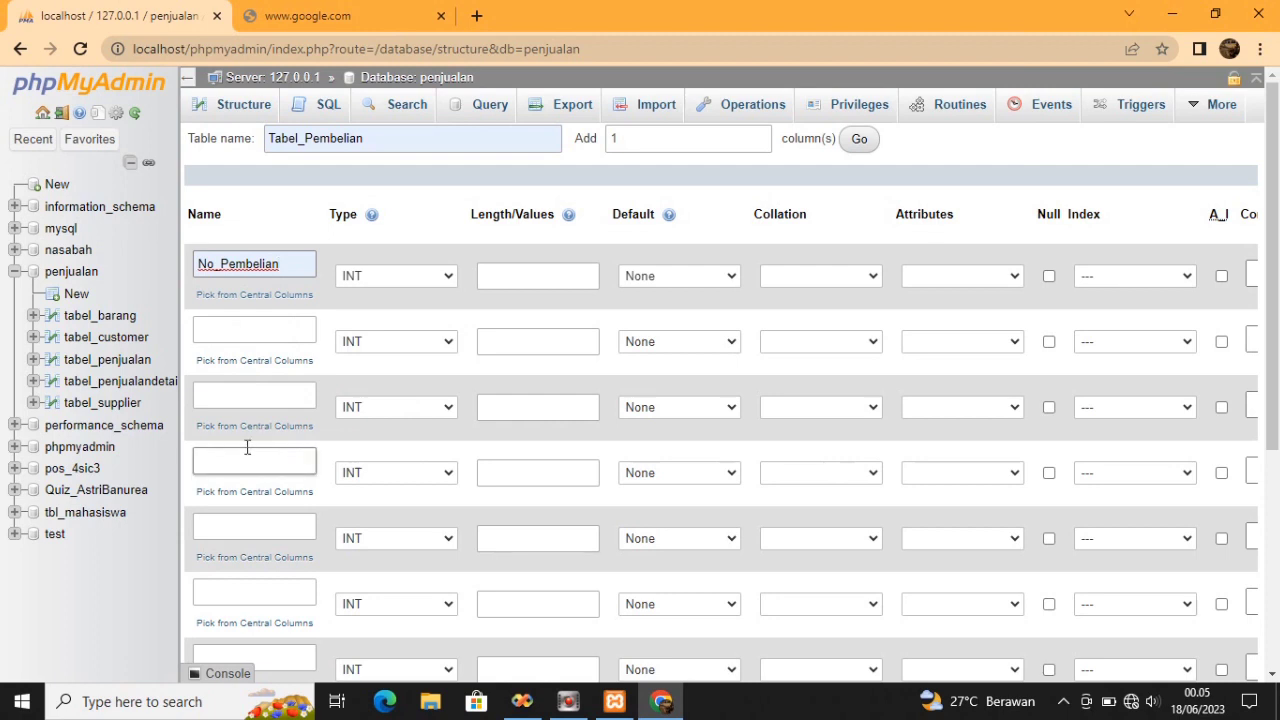
click(276, 326)
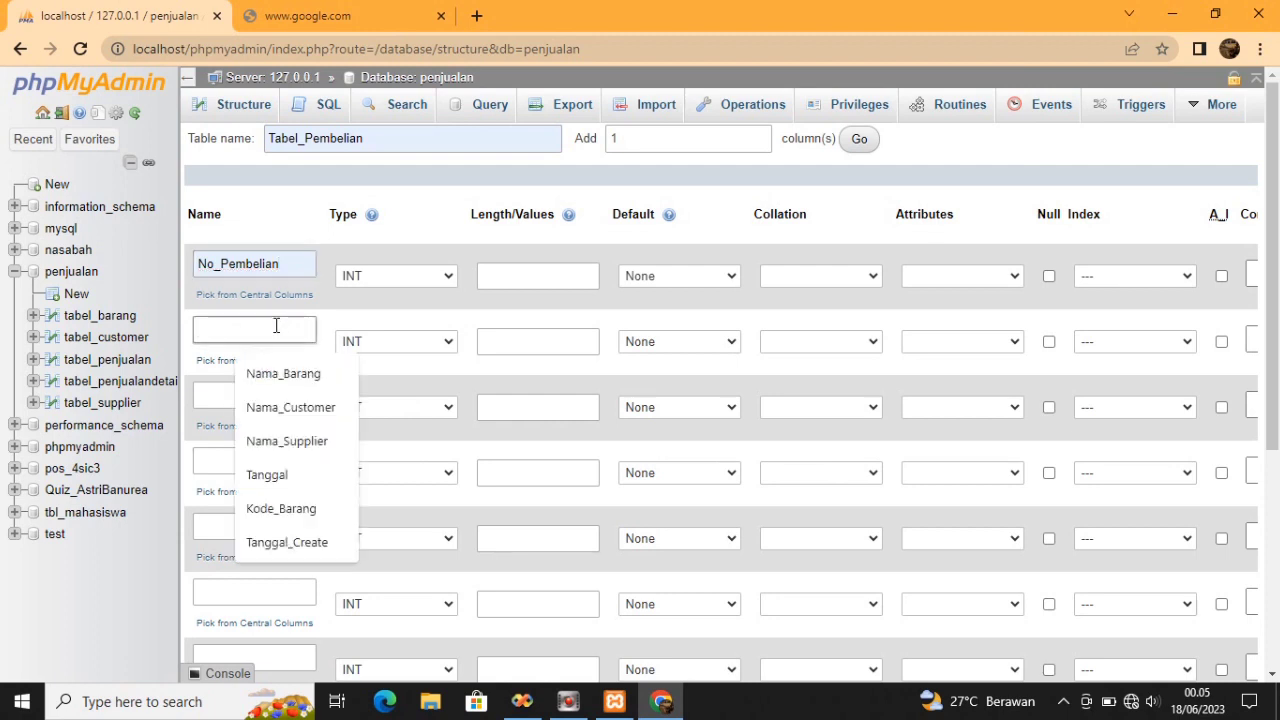
click(287, 542)
click(266, 391)
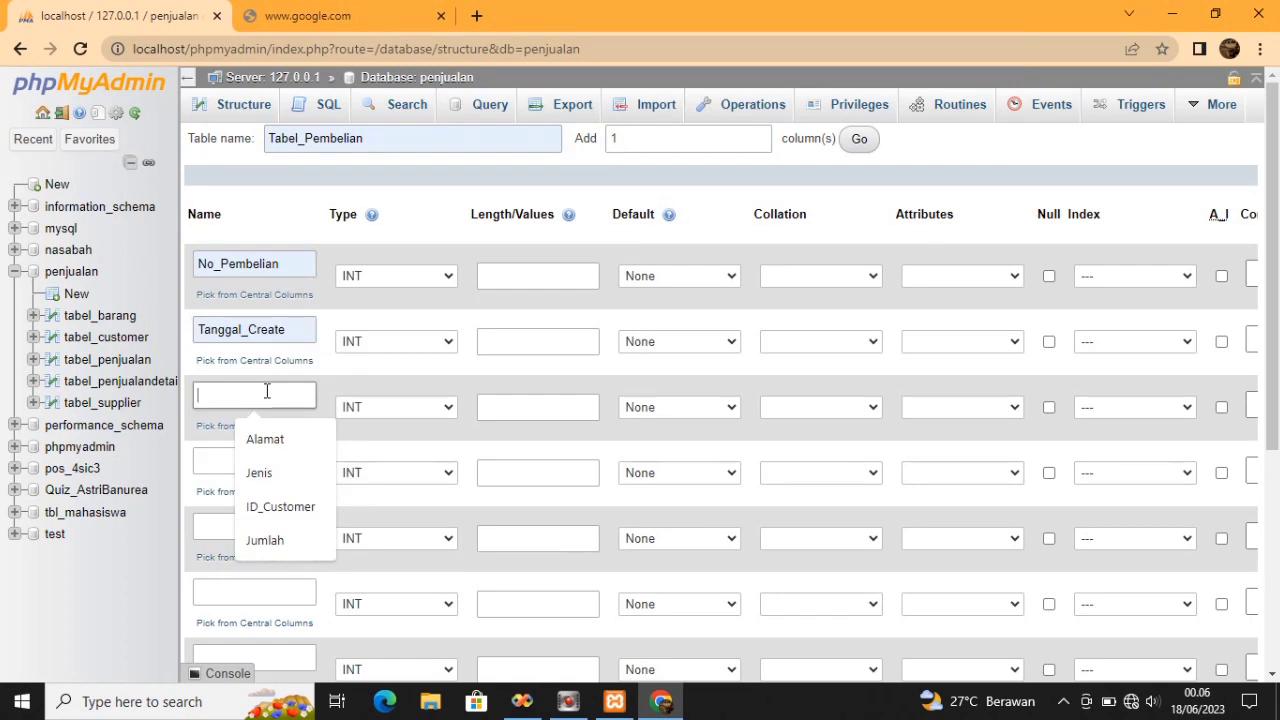
text(No_G)
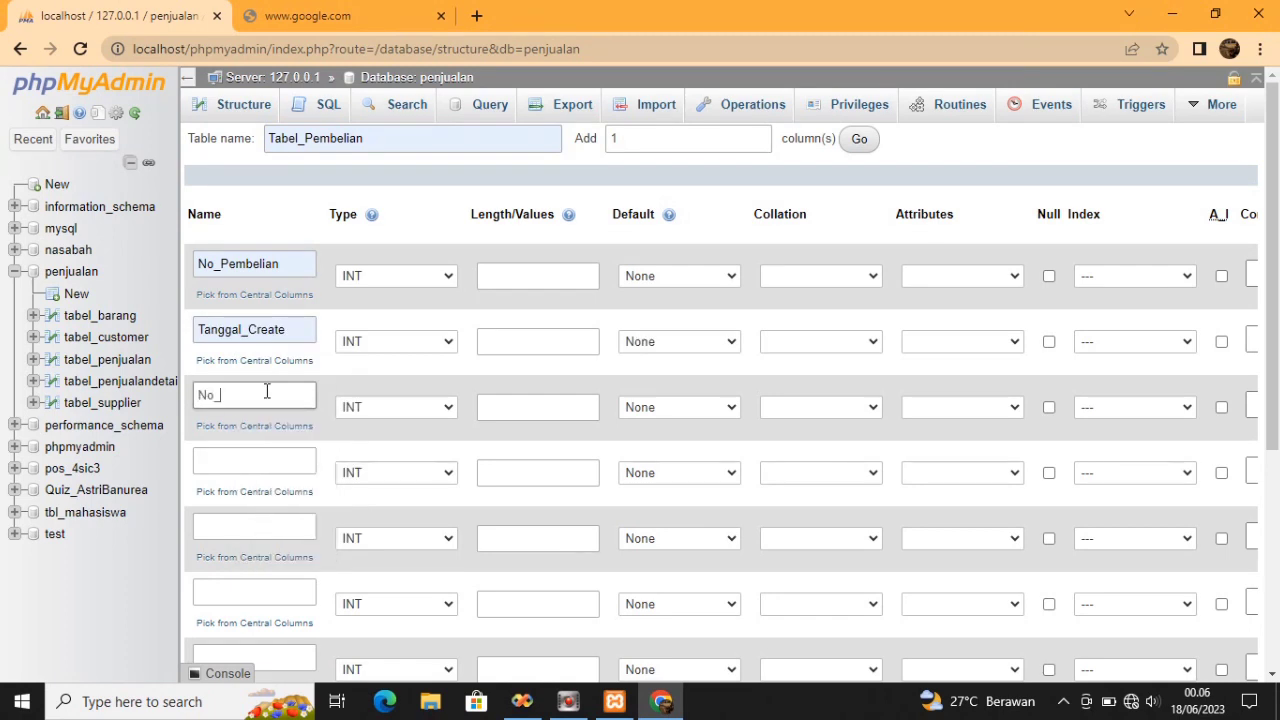
key(BackSpace)
text(Faktur)
Name the fourth and fifth columns Kode_Supplier and Jumlah and submit, which fails as the table exists
click(270, 461)
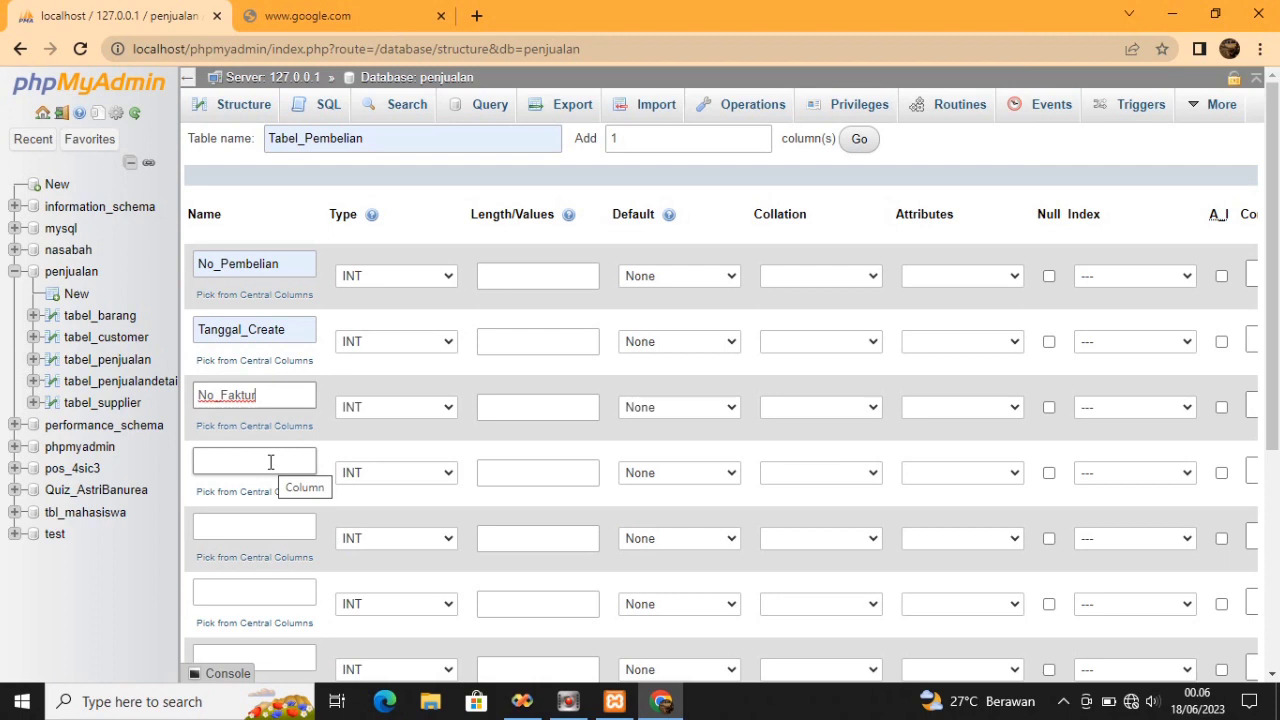
click(270, 461)
text(Kode)
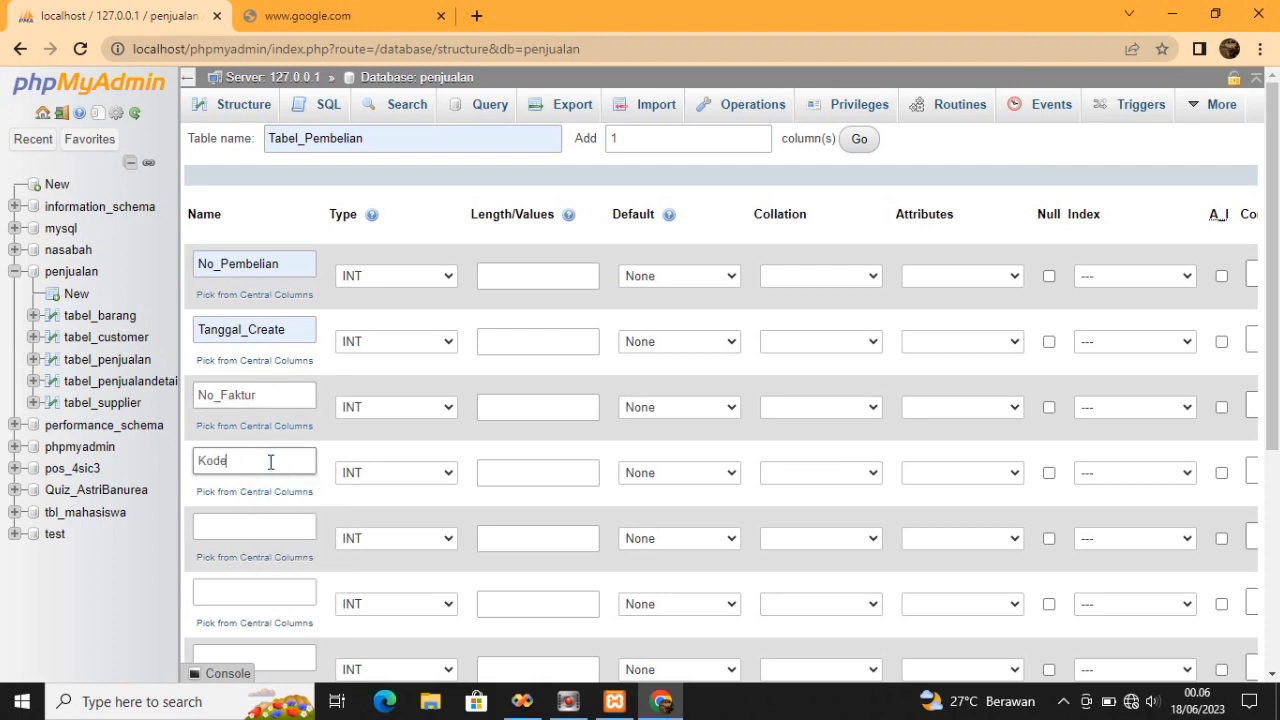
text(_Supplier)
click(265, 525)
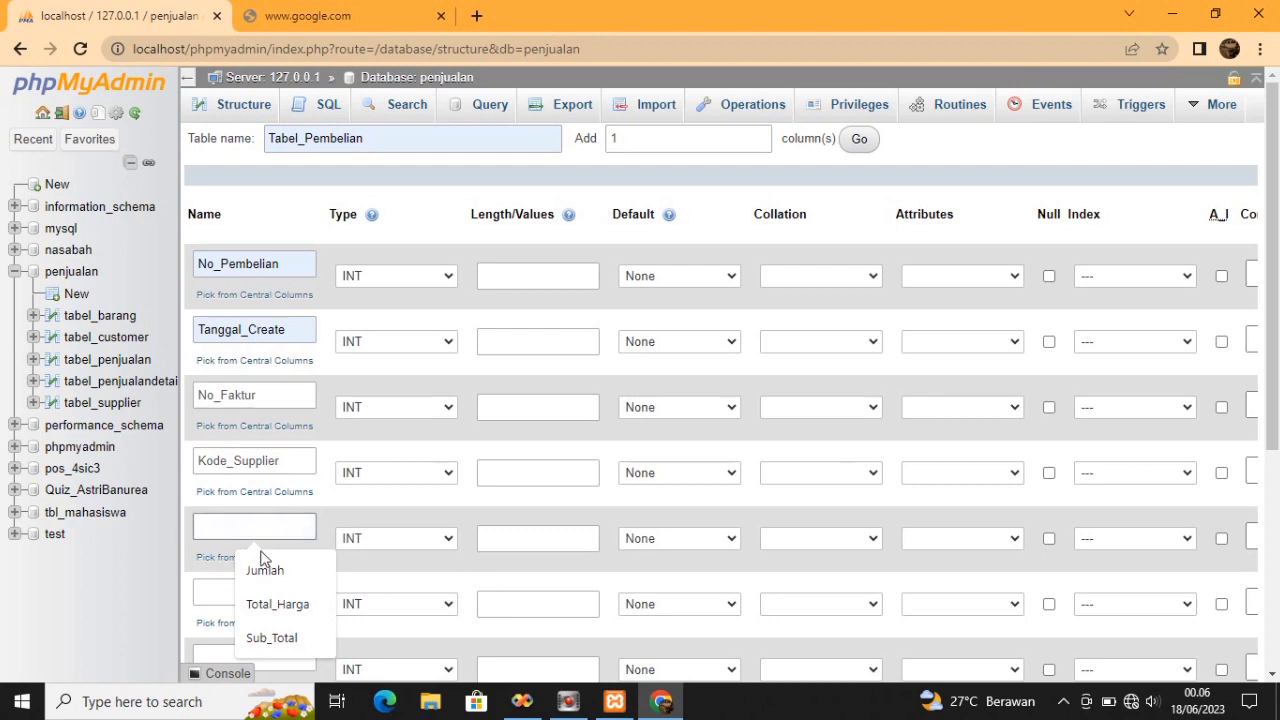
click(263, 568)
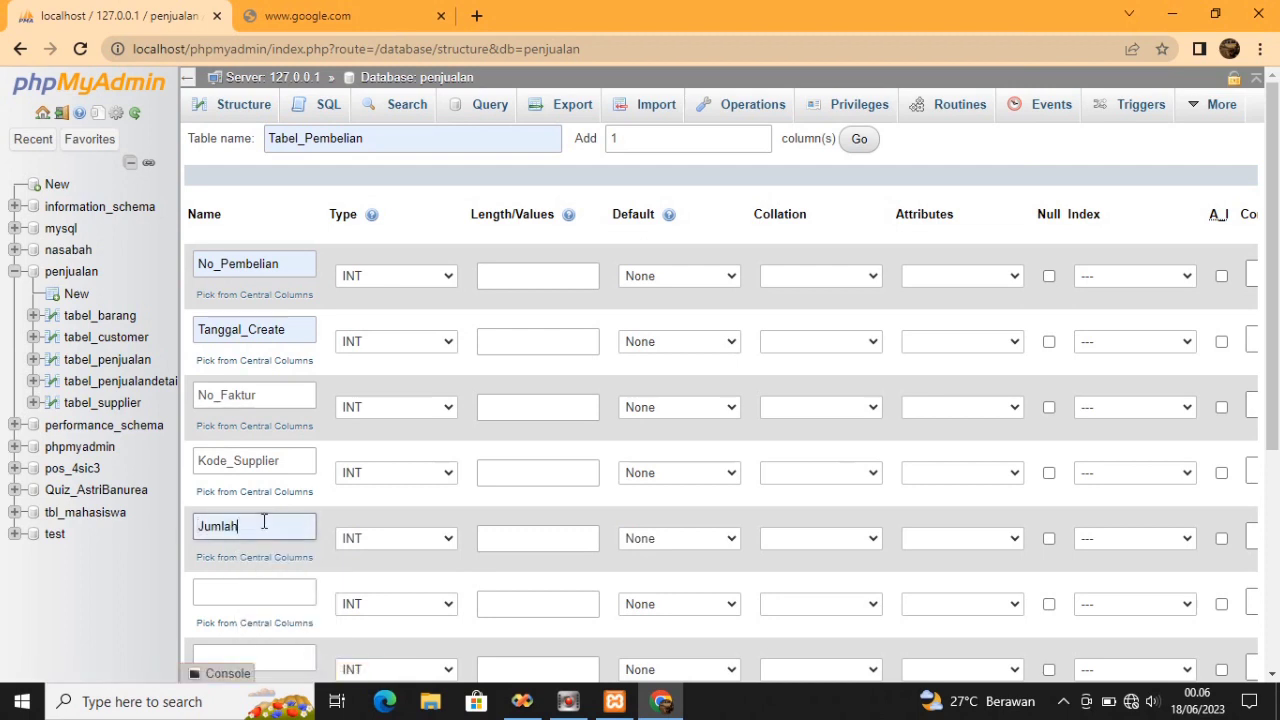
key(Return)
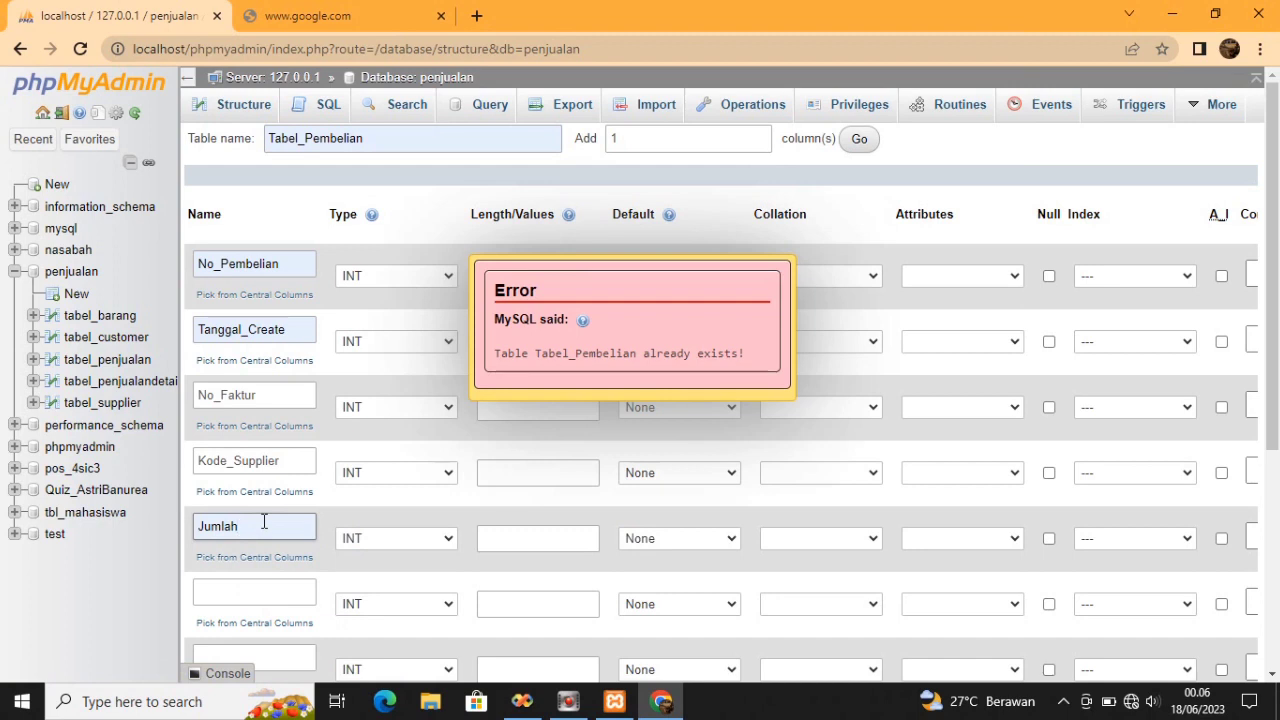
Dismiss the 'already exists' error and rename the fifth column Jumlah_Item
click(378, 409)
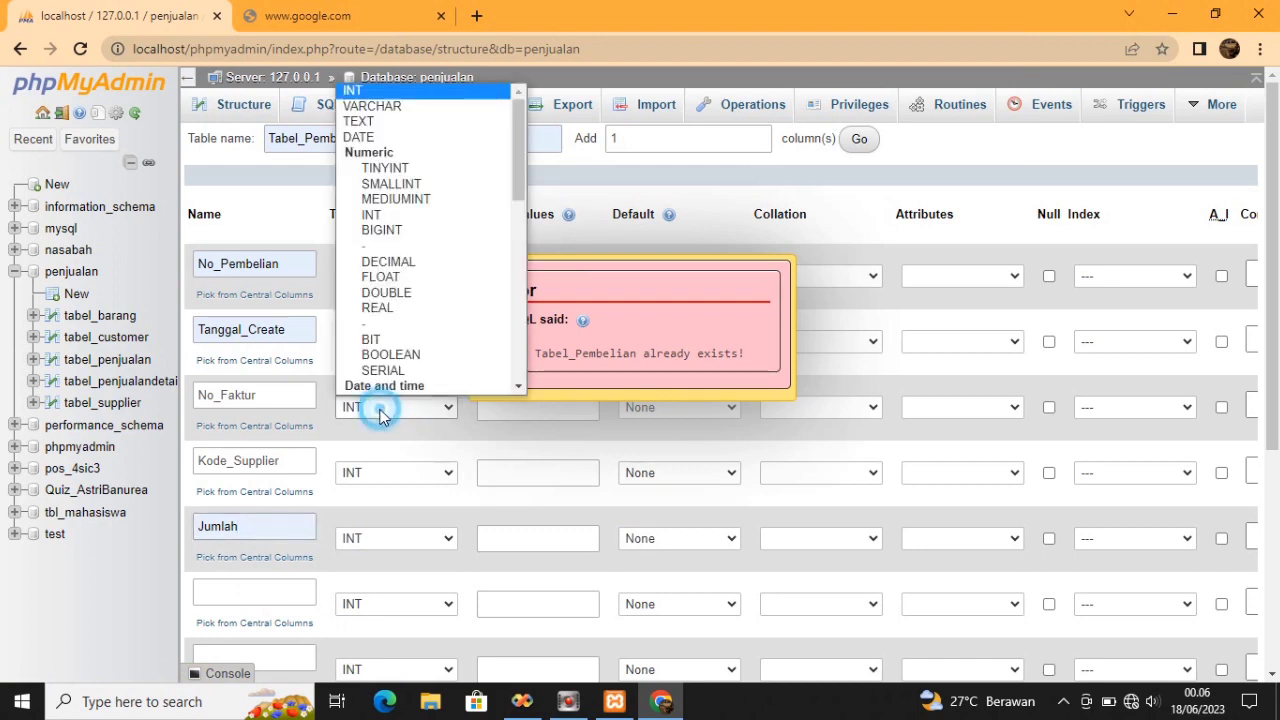
click(289, 526)
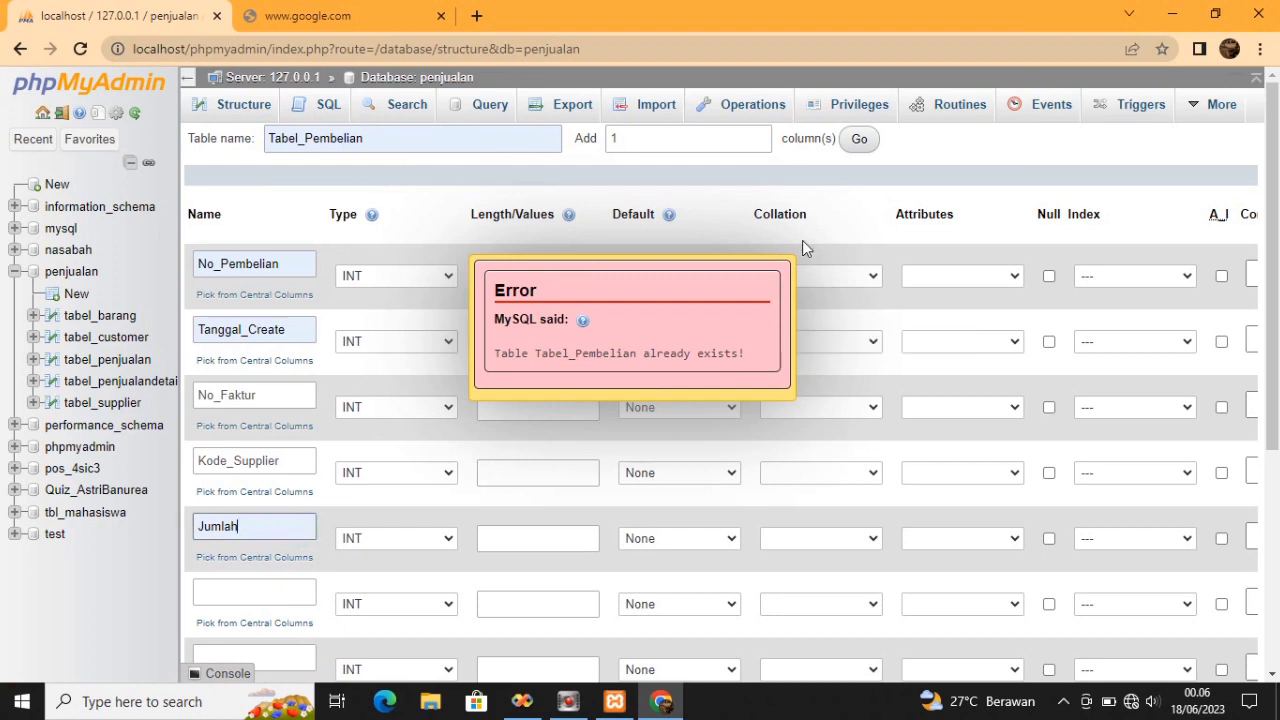
click(672, 325)
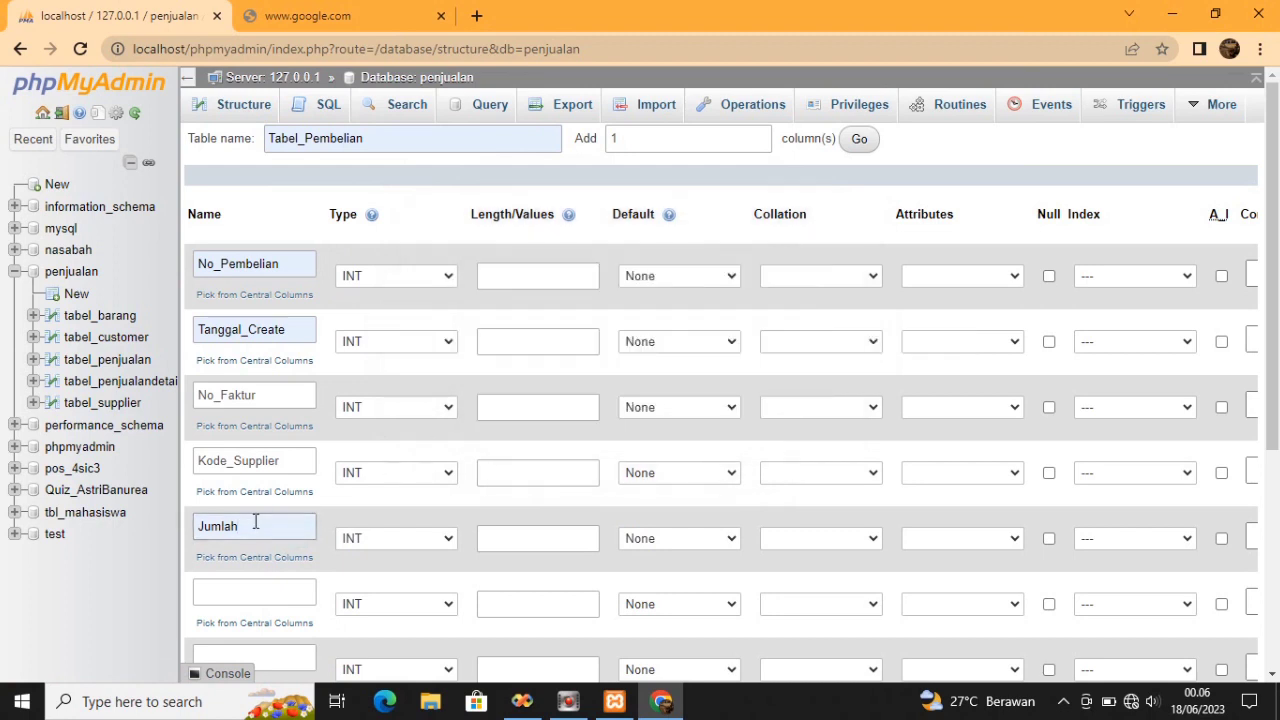
click(255, 521)
text(_Item)
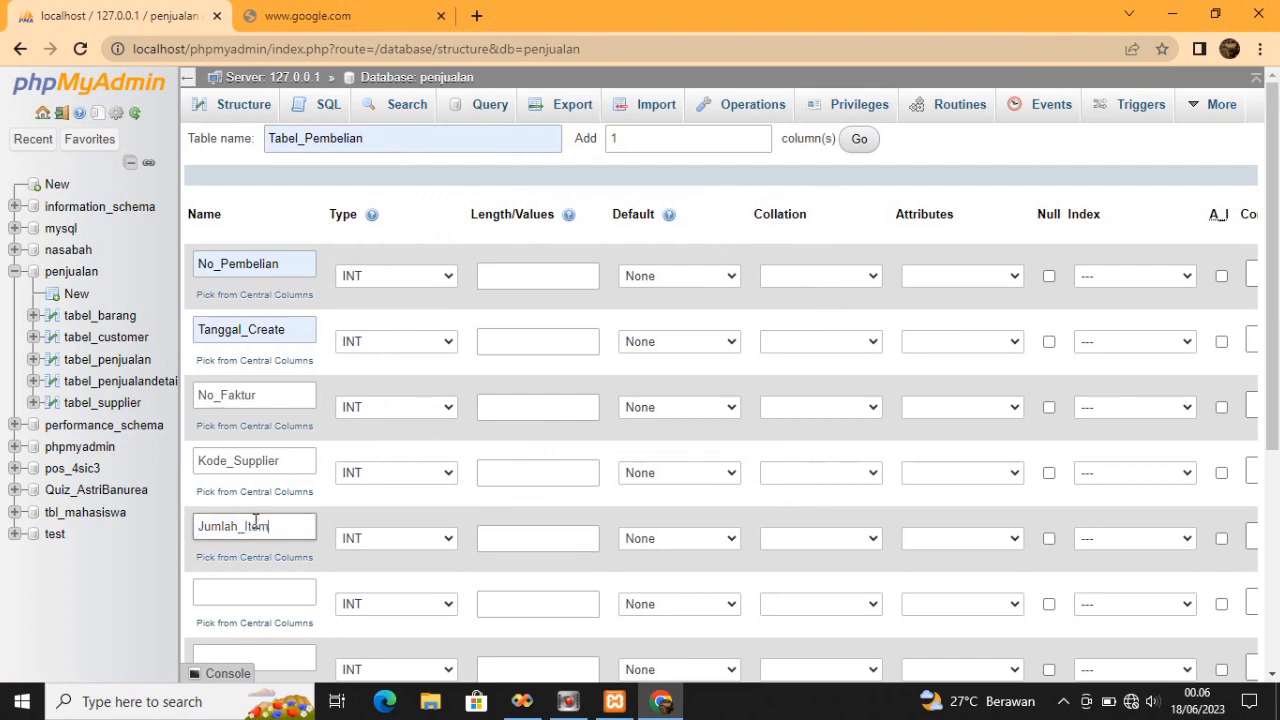
Name the sixth and seventh columns Total_Harga and Created_By
click(253, 585)
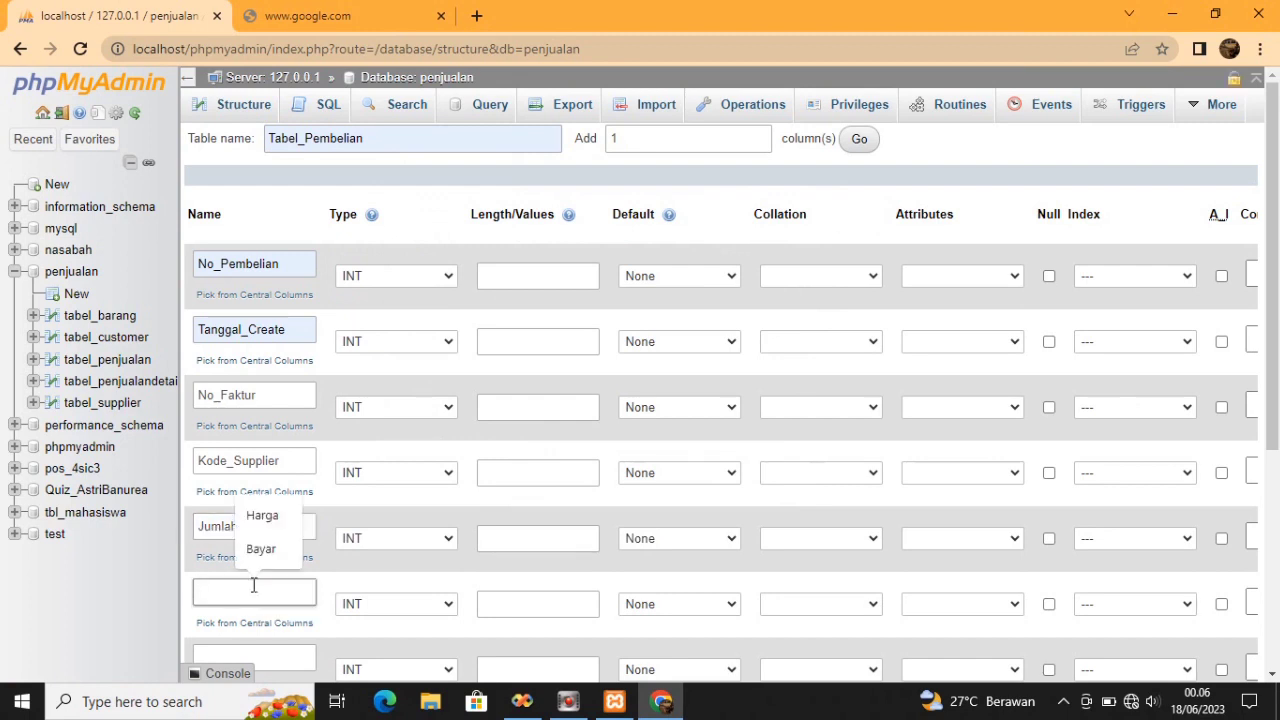
text(Tp)
key(BackSpace)
text(gl)
key(BackSpace)
key(BackSpace)
text(ot)
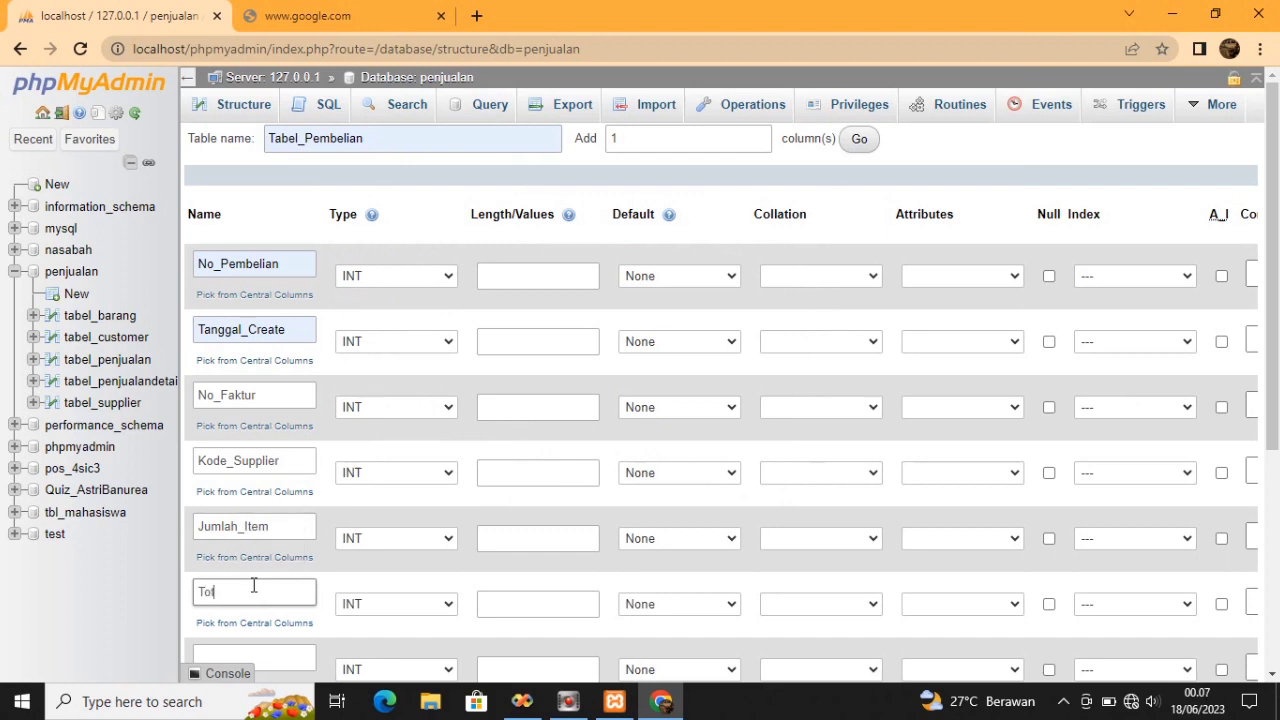
text(al_Har)
key(BackSpace)
text(ga)
click(256, 651)
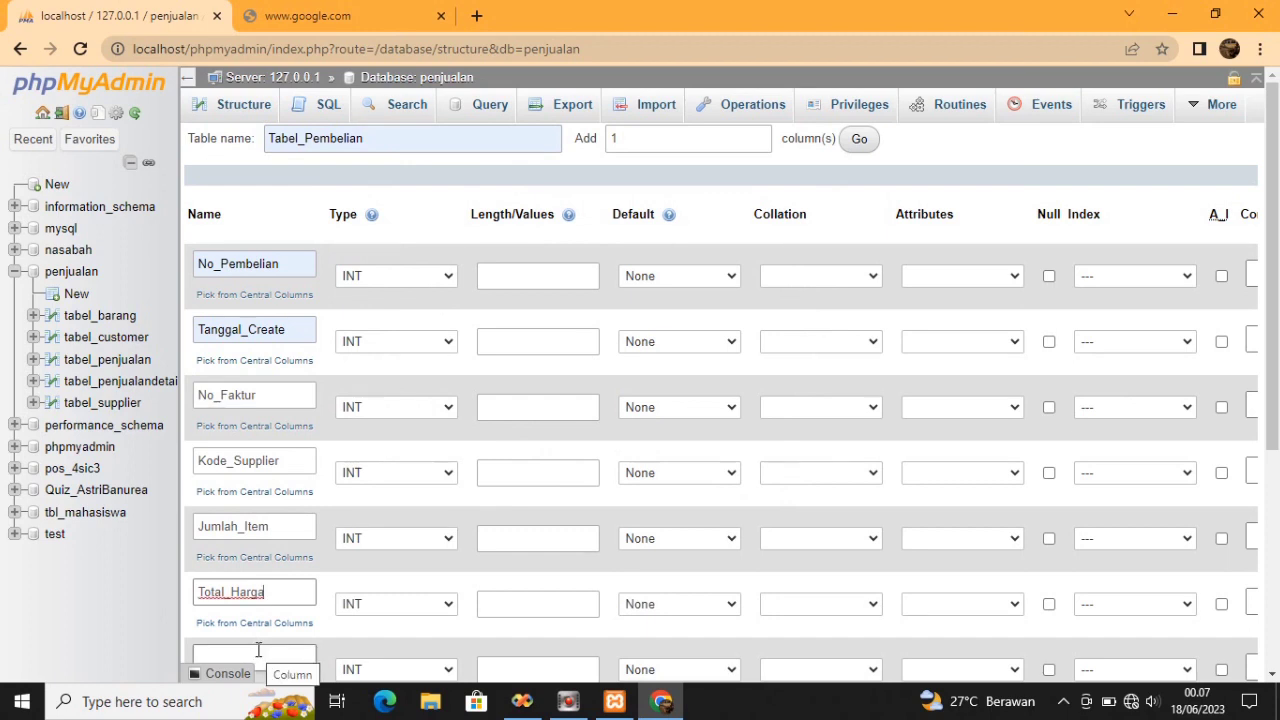
text(Create)
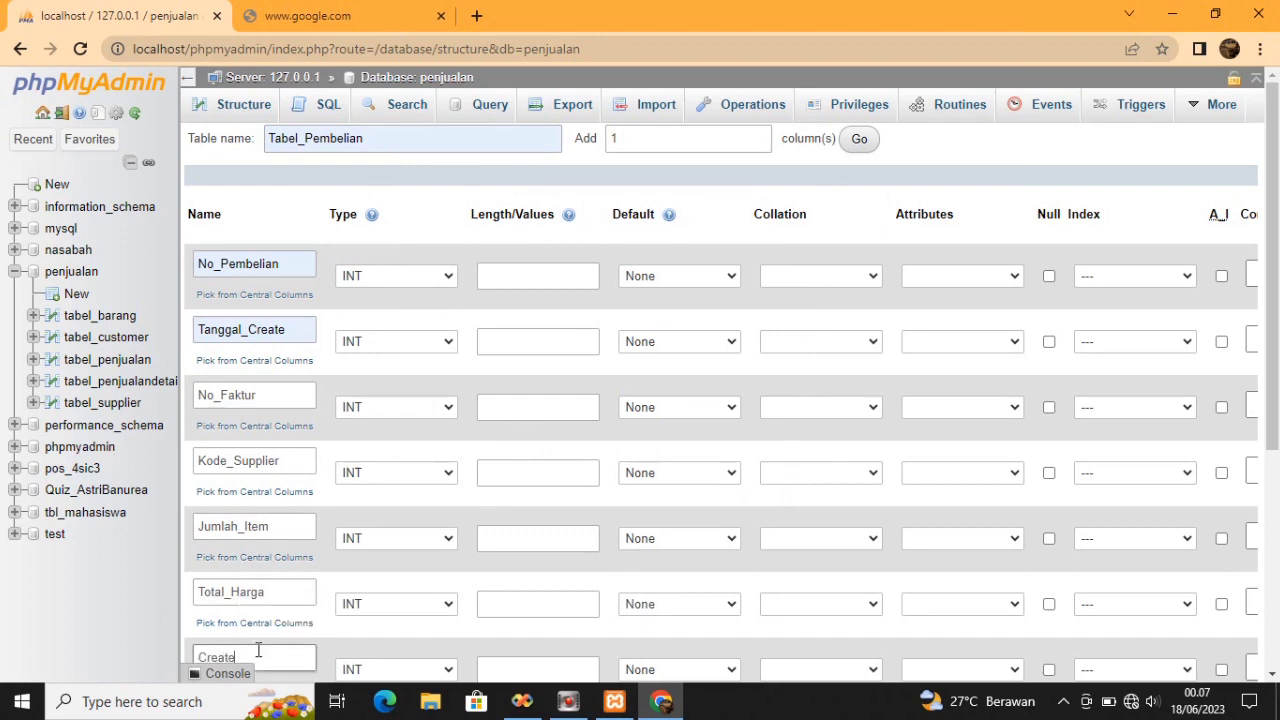
text(d_By)
Make No_Pembelian, No_Faktur and Kode_Supplier VARCHAR, Tanggal_Create DATE and Total_Harga DOUBLE
click(447, 276)
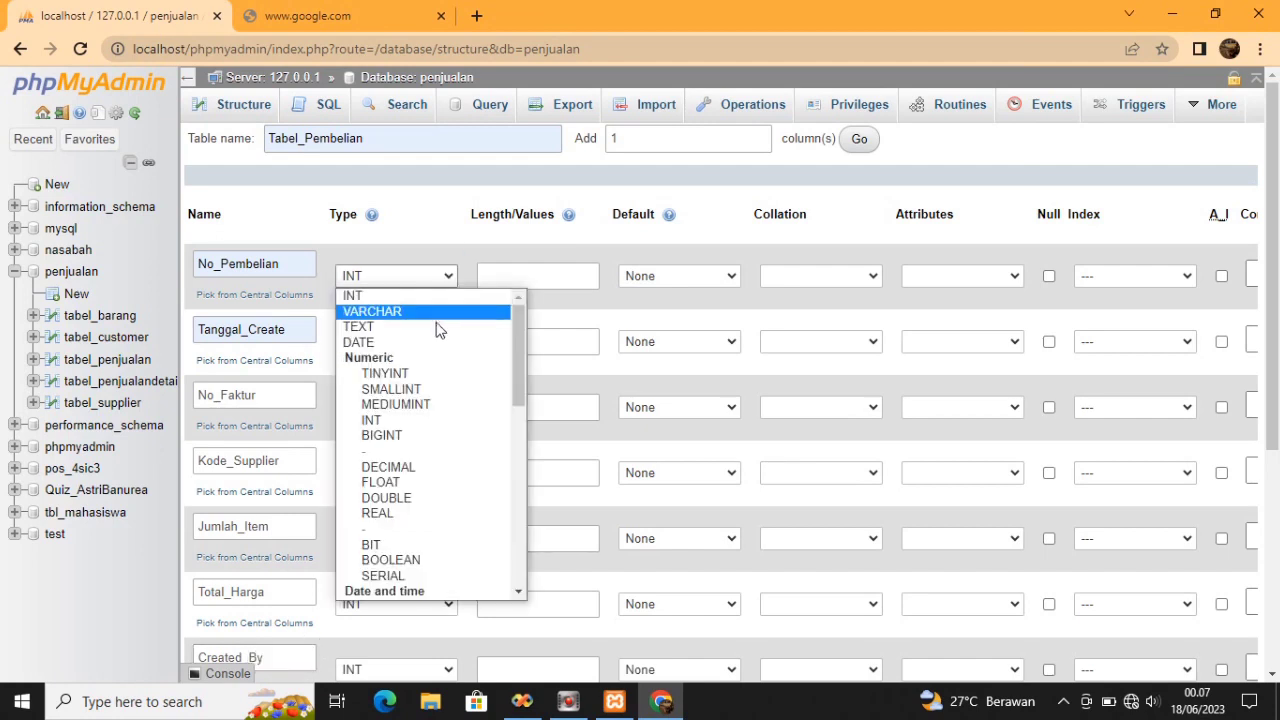
click(434, 314)
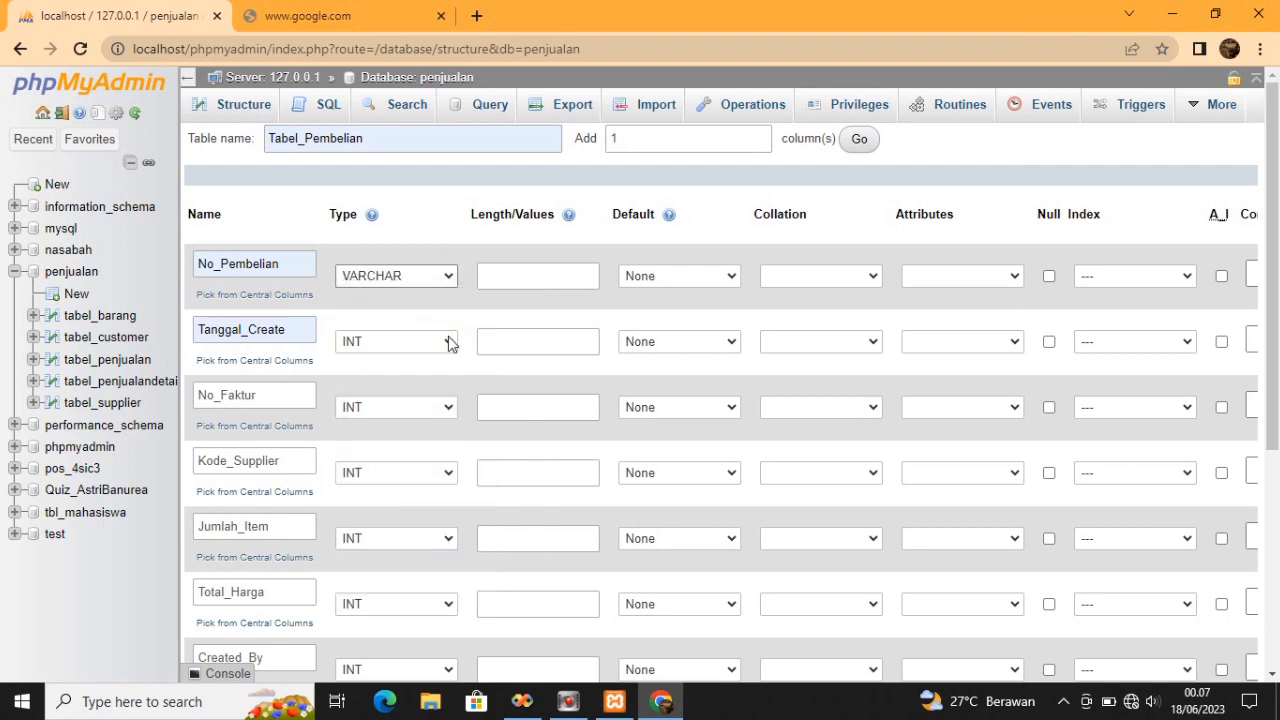
click(448, 344)
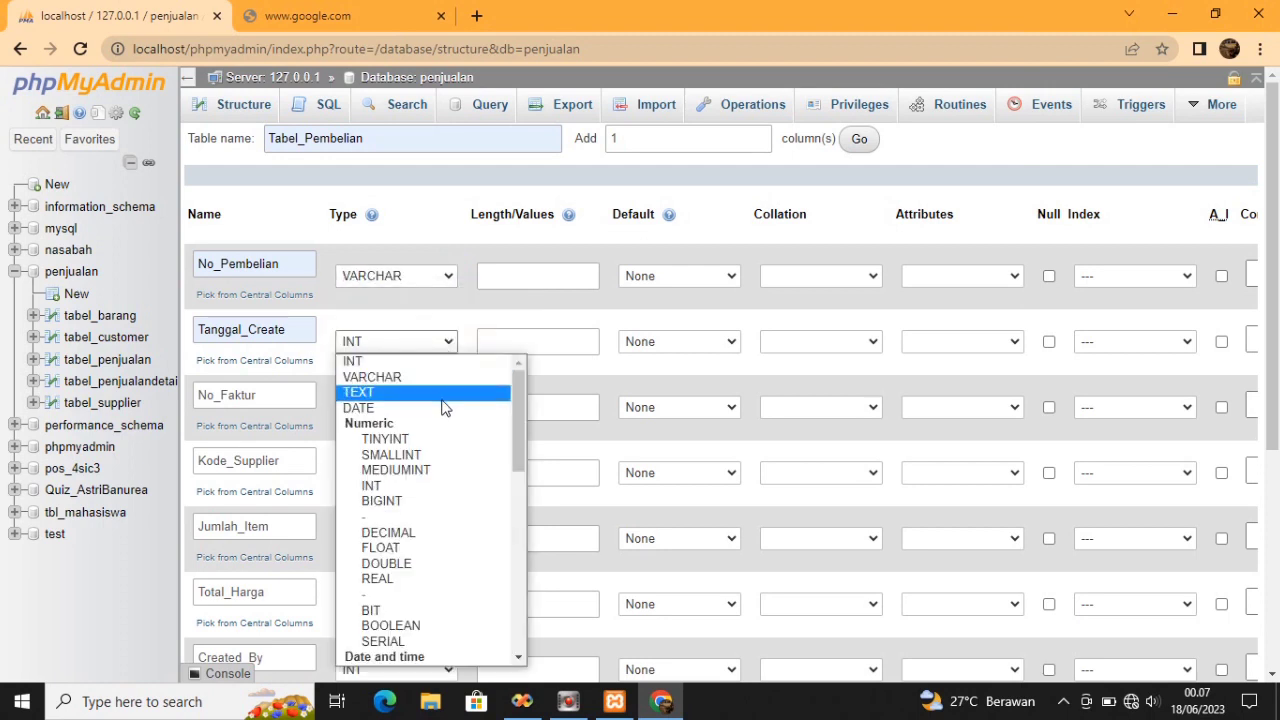
click(447, 410)
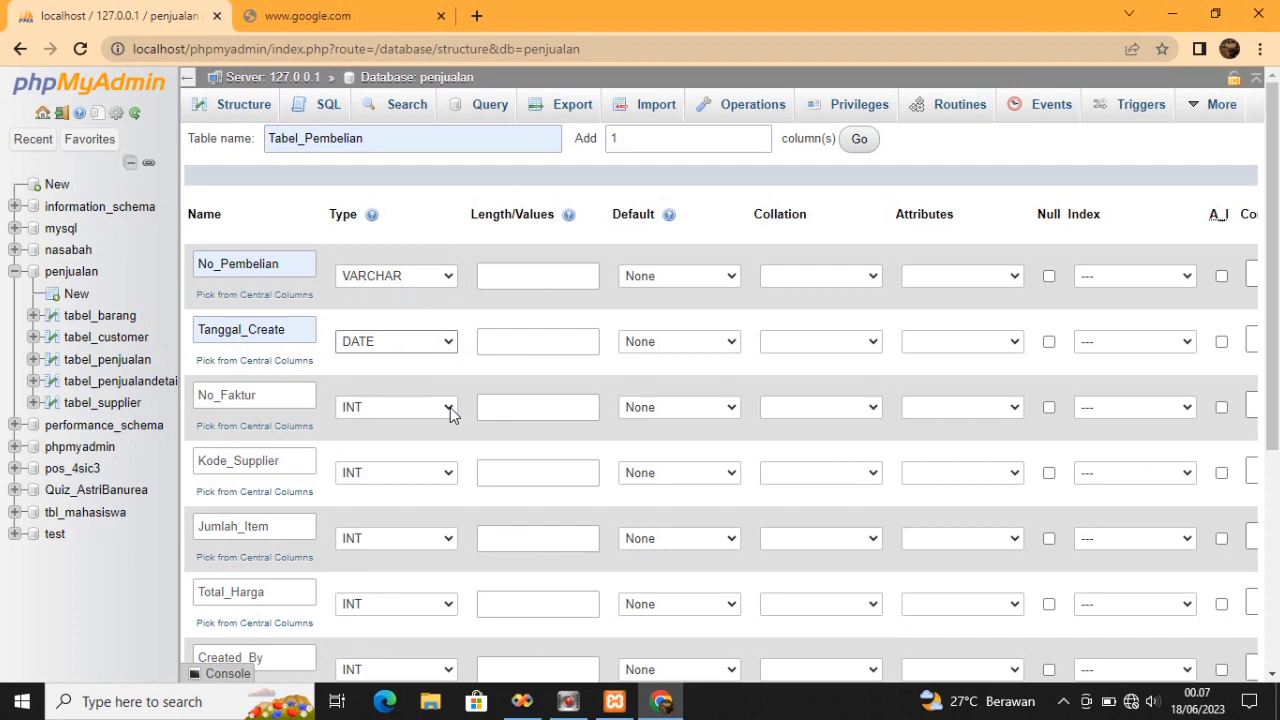
click(450, 407)
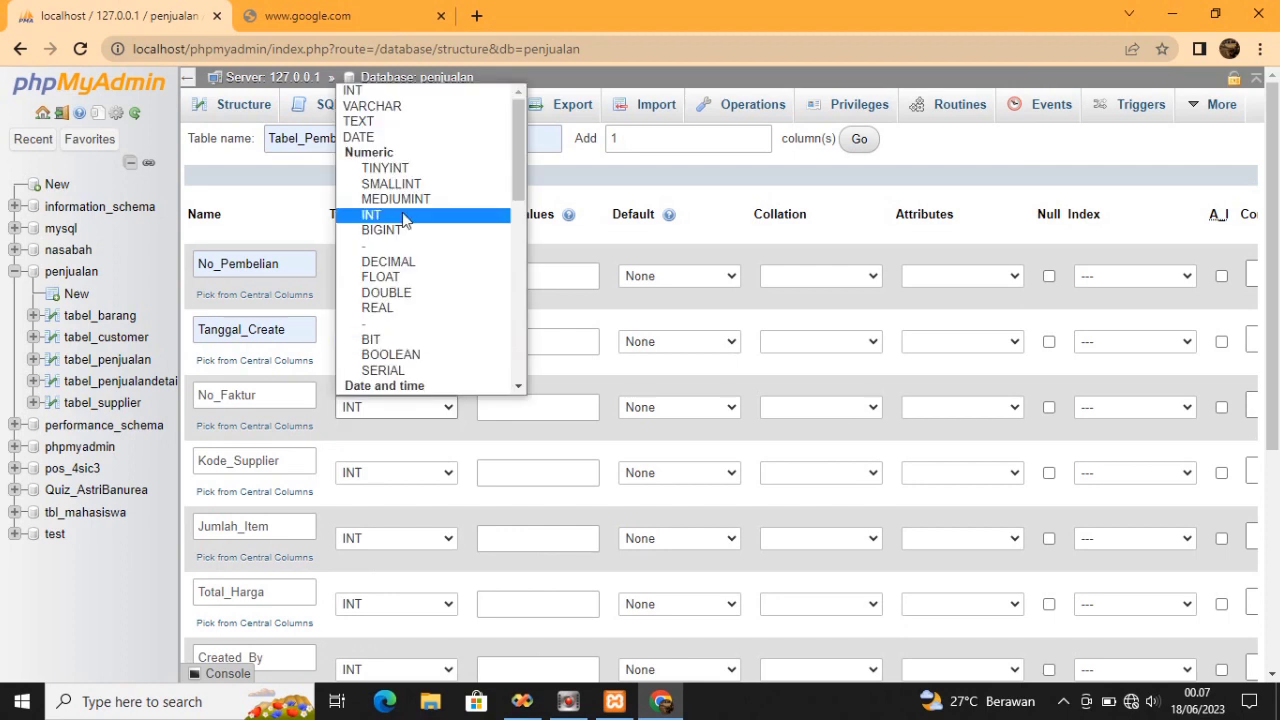
click(379, 108)
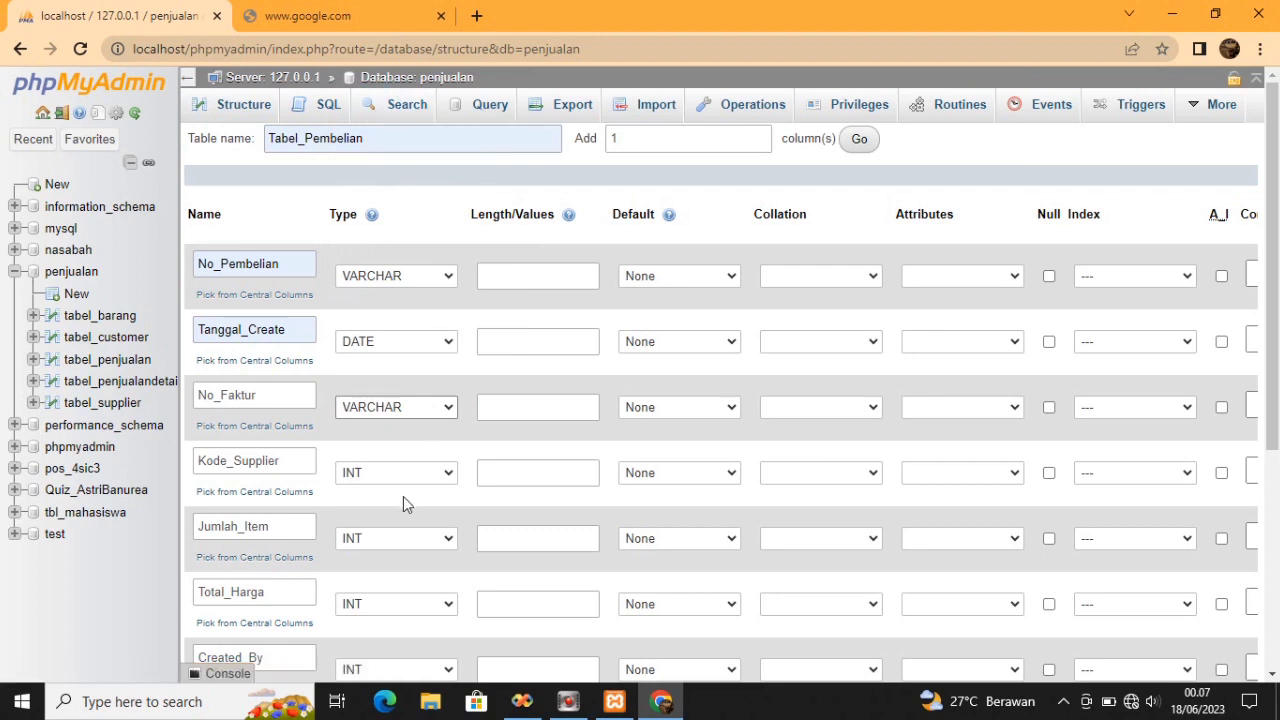
click(447, 476)
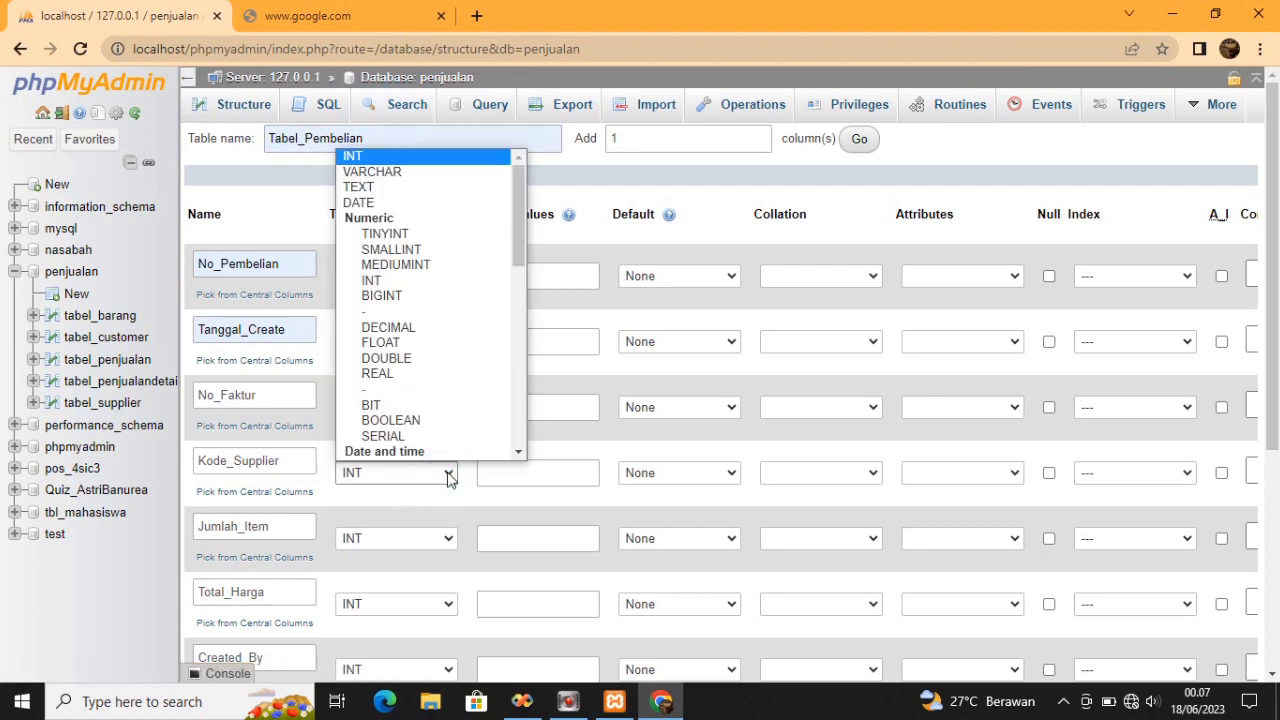
click(390, 172)
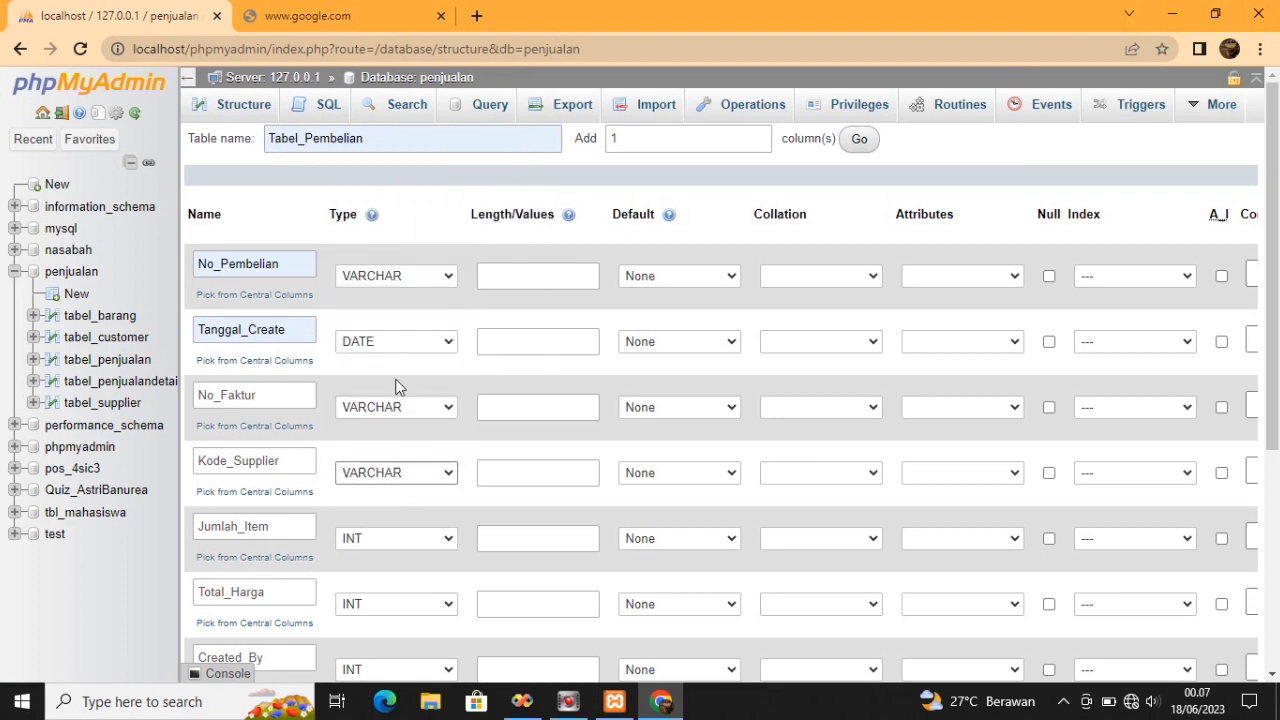
click(450, 604)
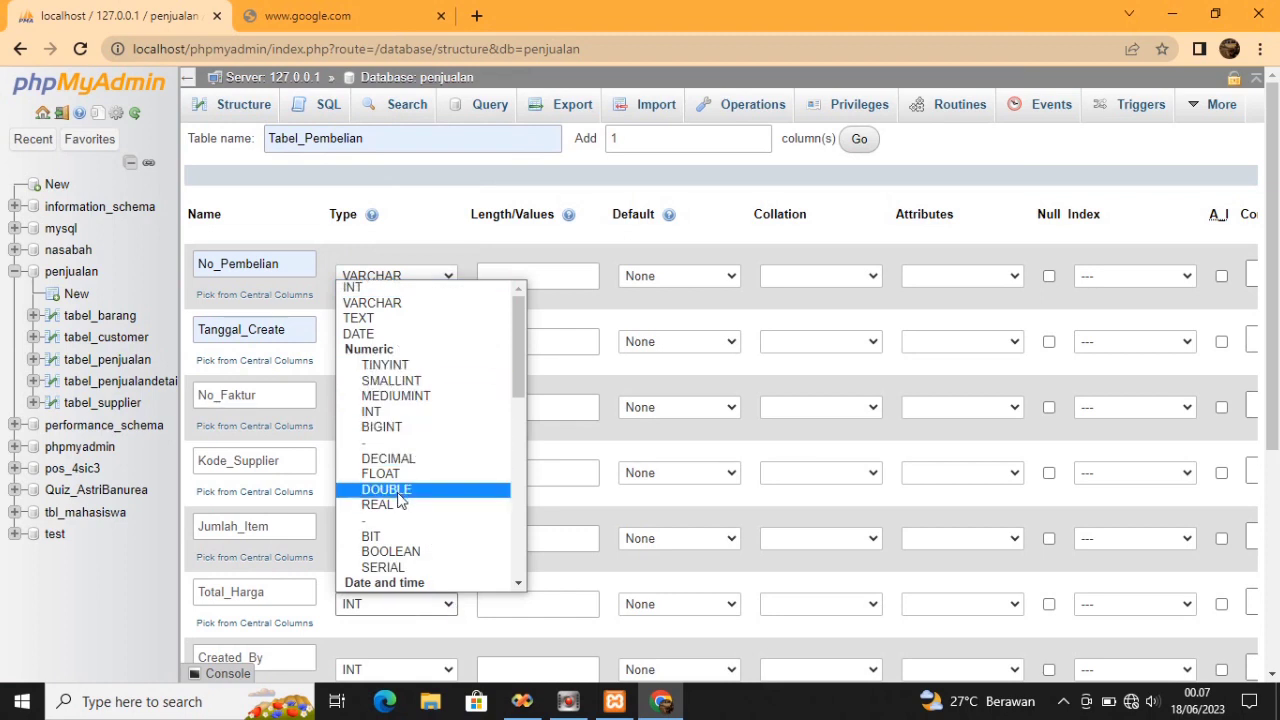
click(398, 500)
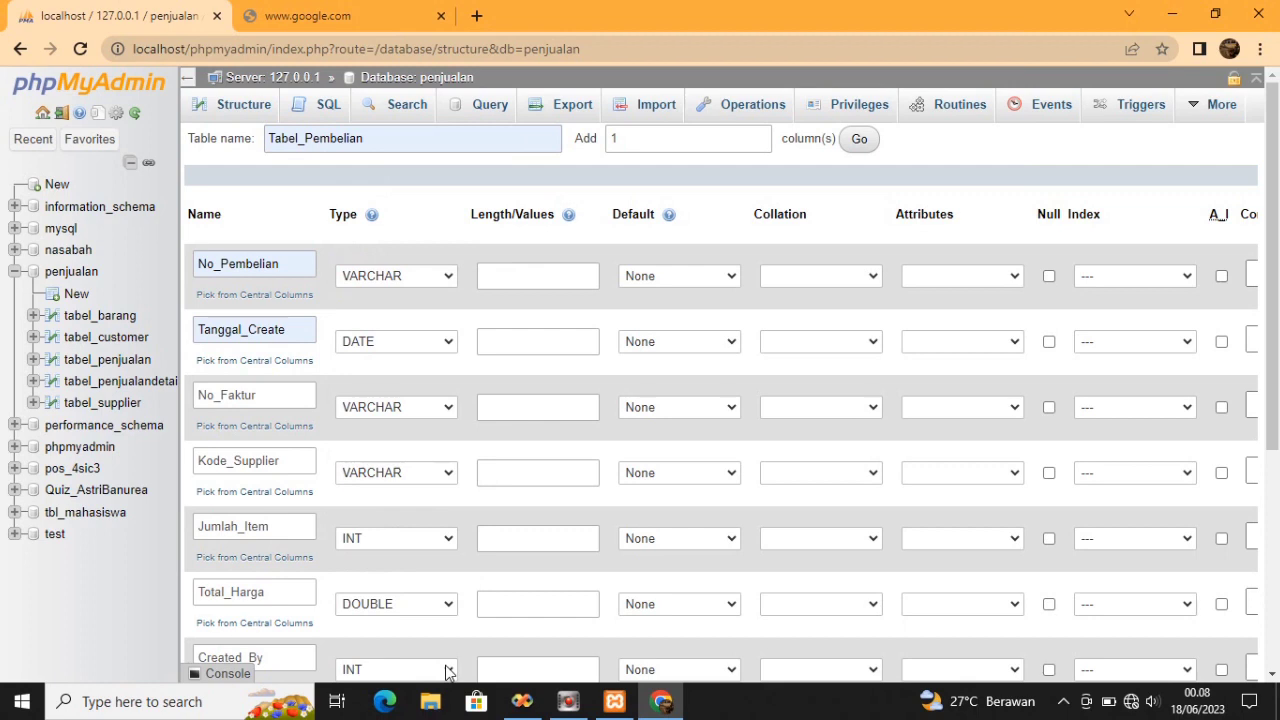
Add a DATE column Tanggal_Faktur and make Created_By VARCHAR
mouse_move(1272, 234)
mouse_down()
mouse_move(1271, 294)
mouse_move(1275, 236)
mouse_up()
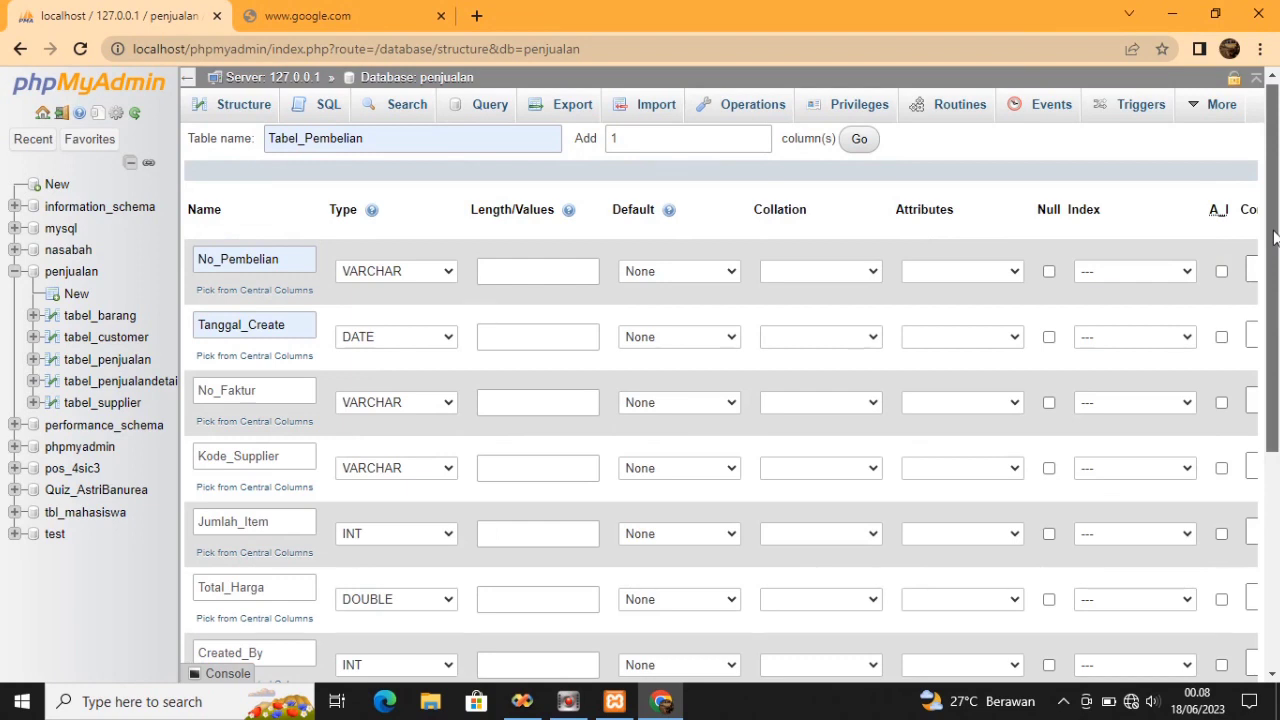
drag(1274, 236, 1276, 246)
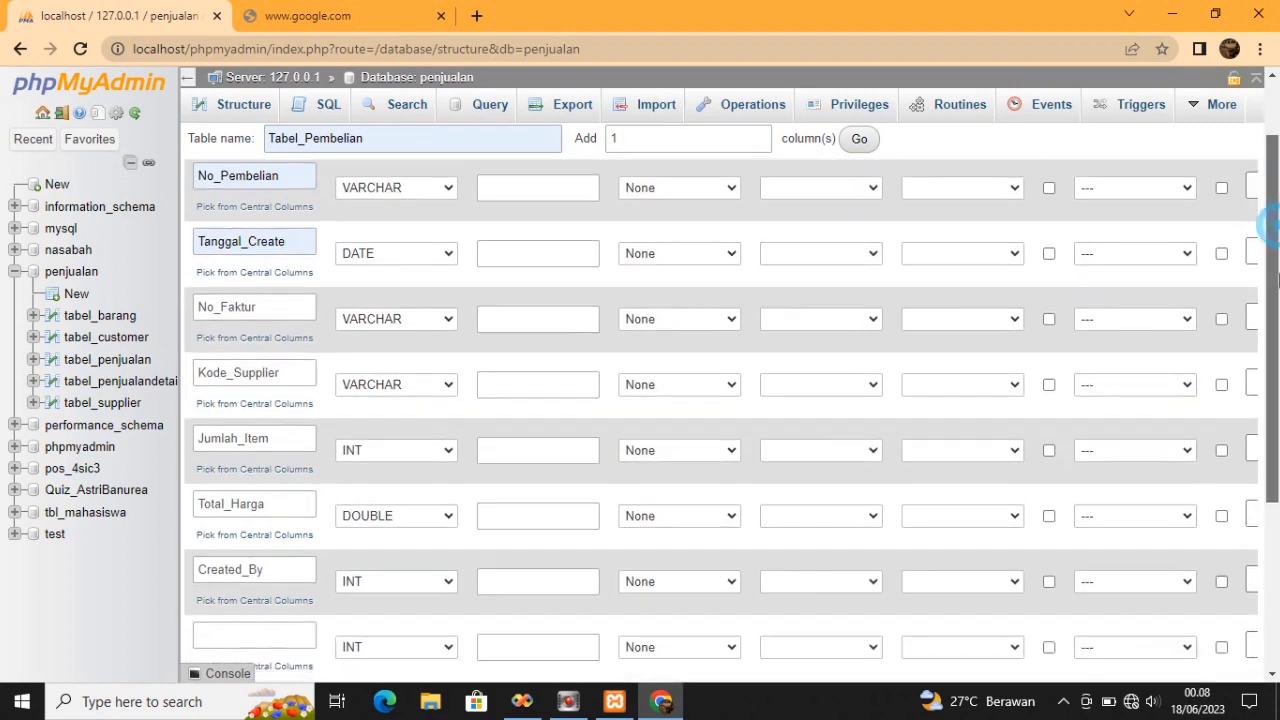
scroll(1276, 232, down, 1)
click(253, 587)
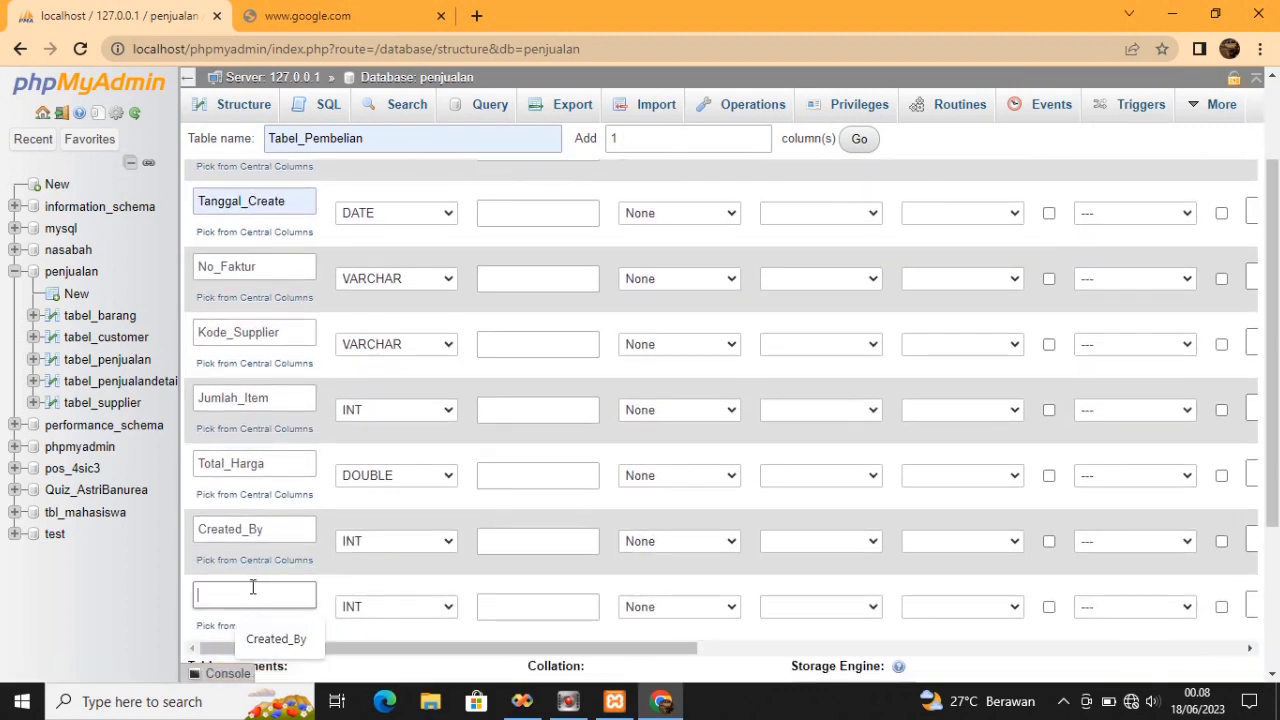
text(Tanggal)
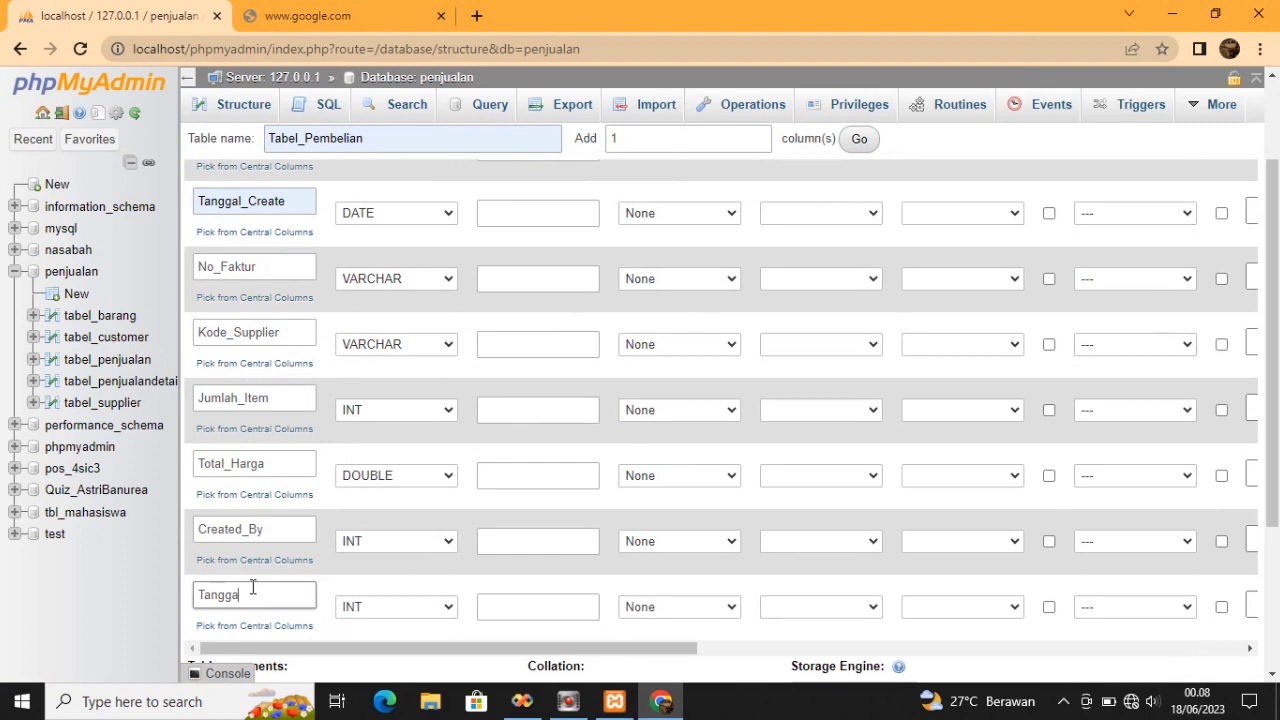
text(_)
text(Pa)
text(ktur)
click(446, 541)
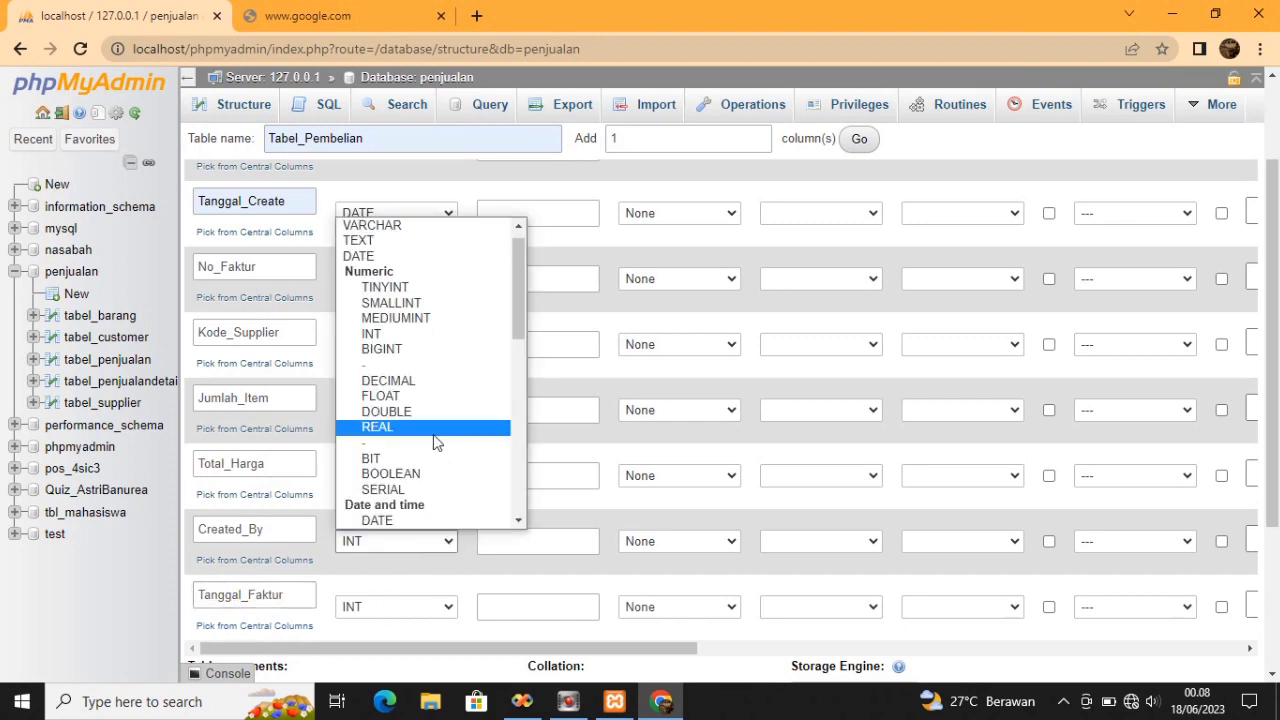
click(414, 224)
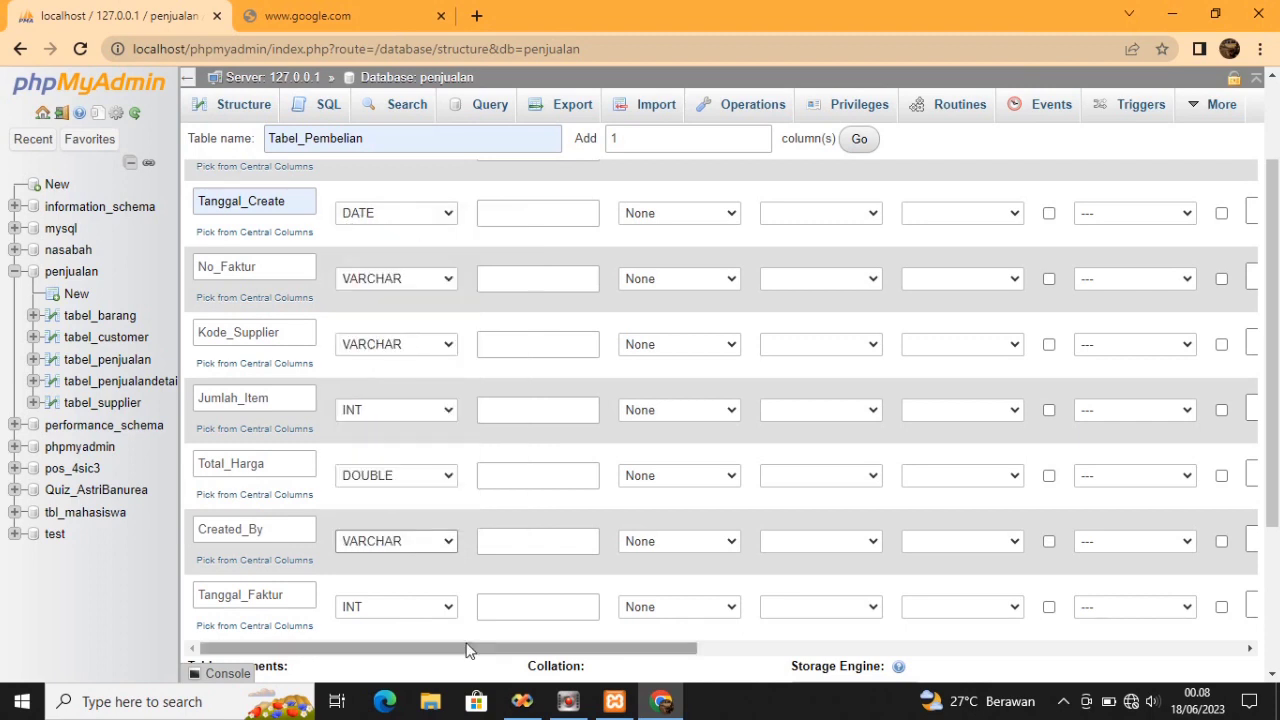
click(453, 607)
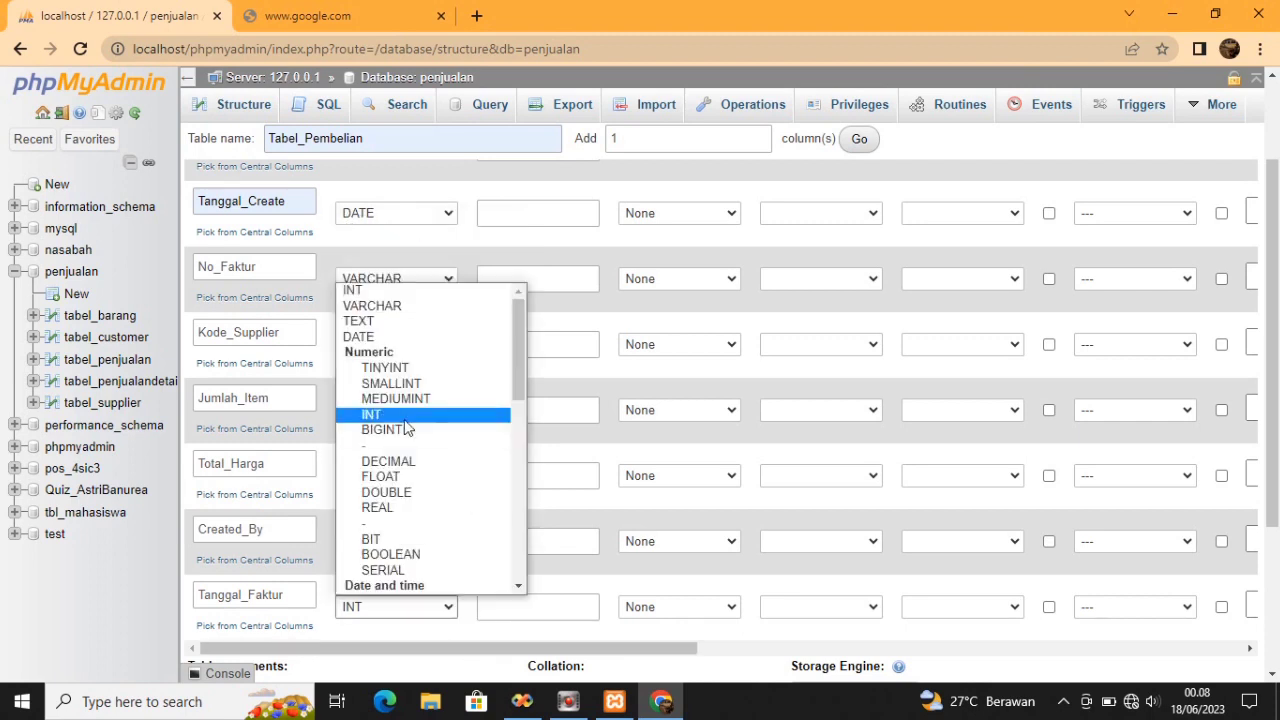
click(404, 335)
click(544, 222)
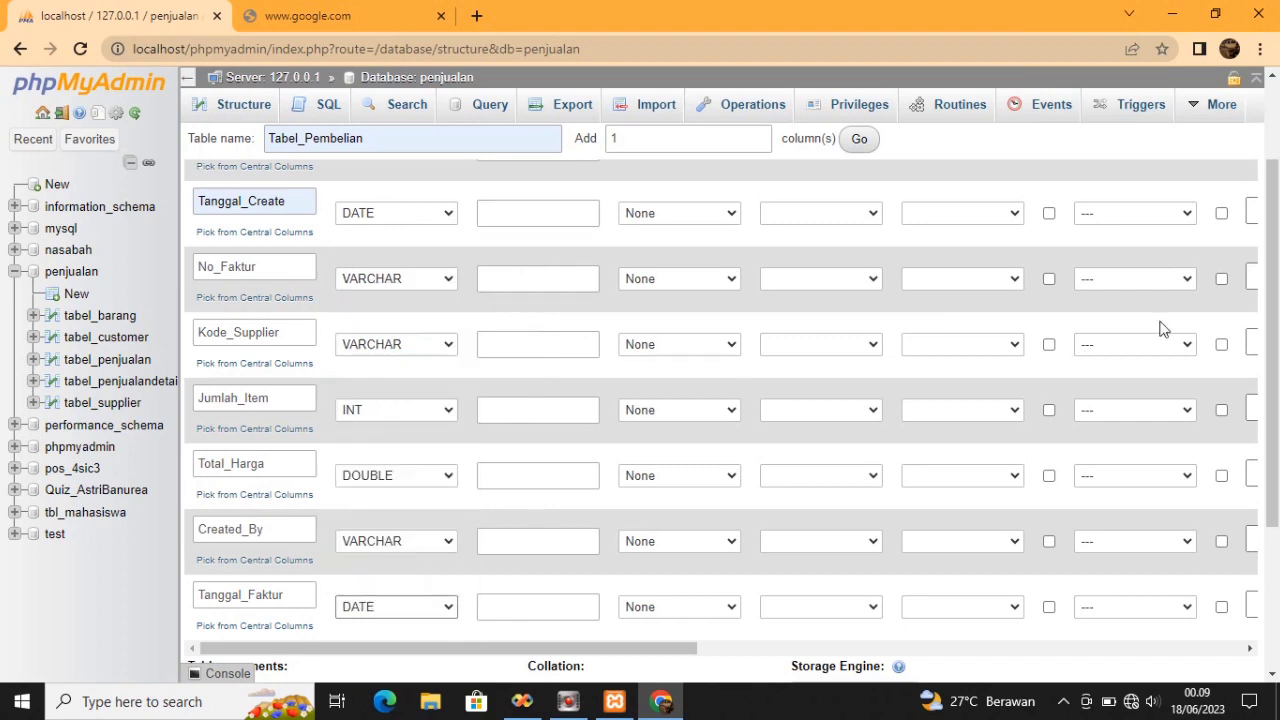
scroll(1266, 257, up, 2)
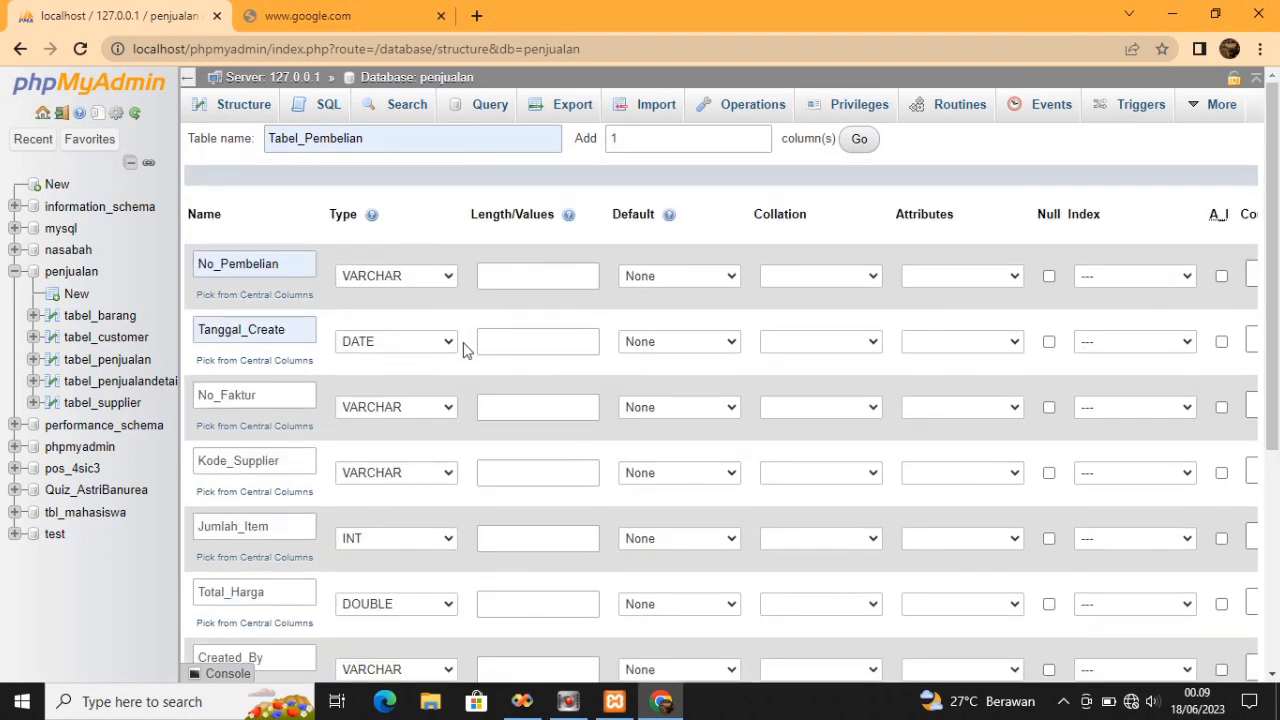
Give No_Pembelian, No_Faktur and Kode_Supplier a length of 10
click(506, 280)
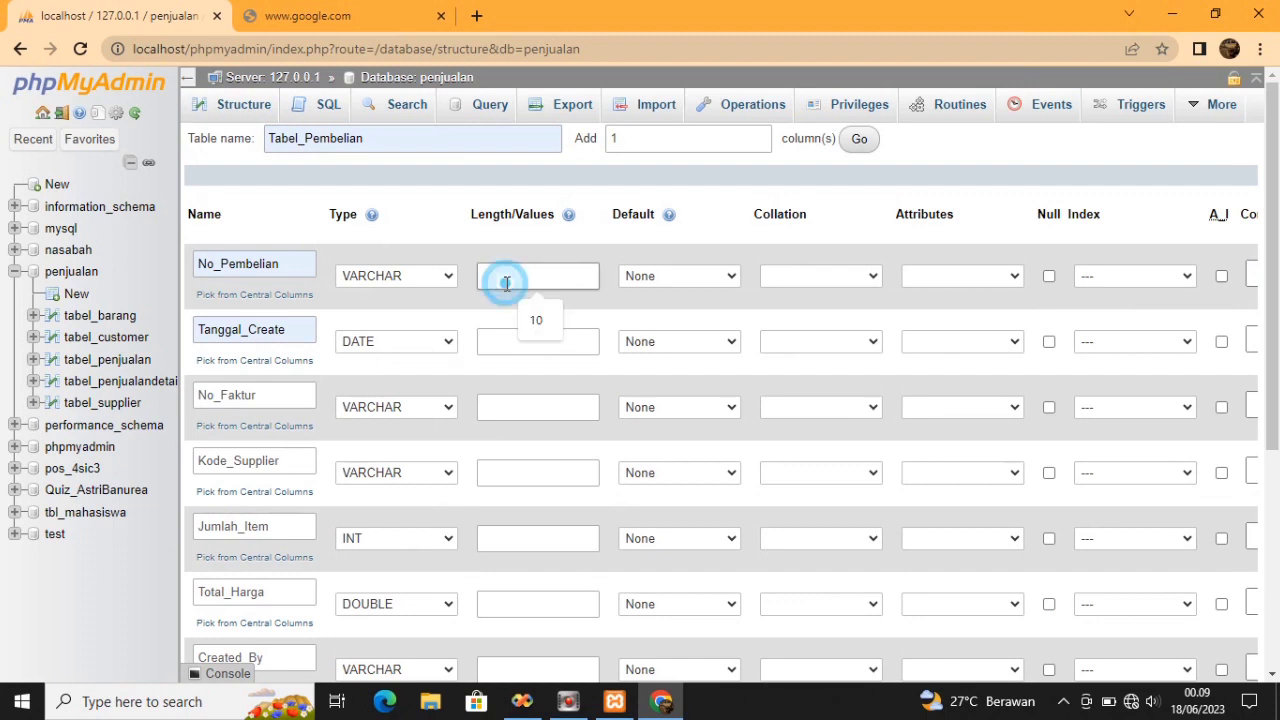
click(536, 322)
click(534, 343)
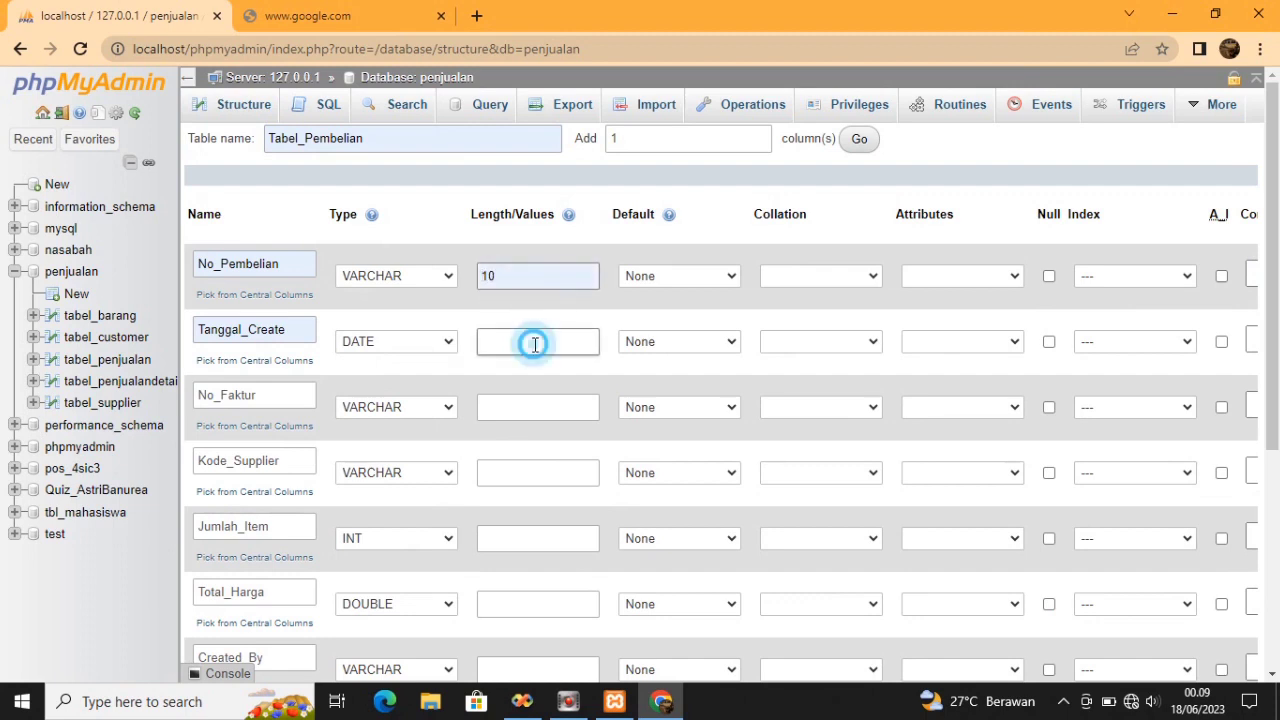
click(492, 403)
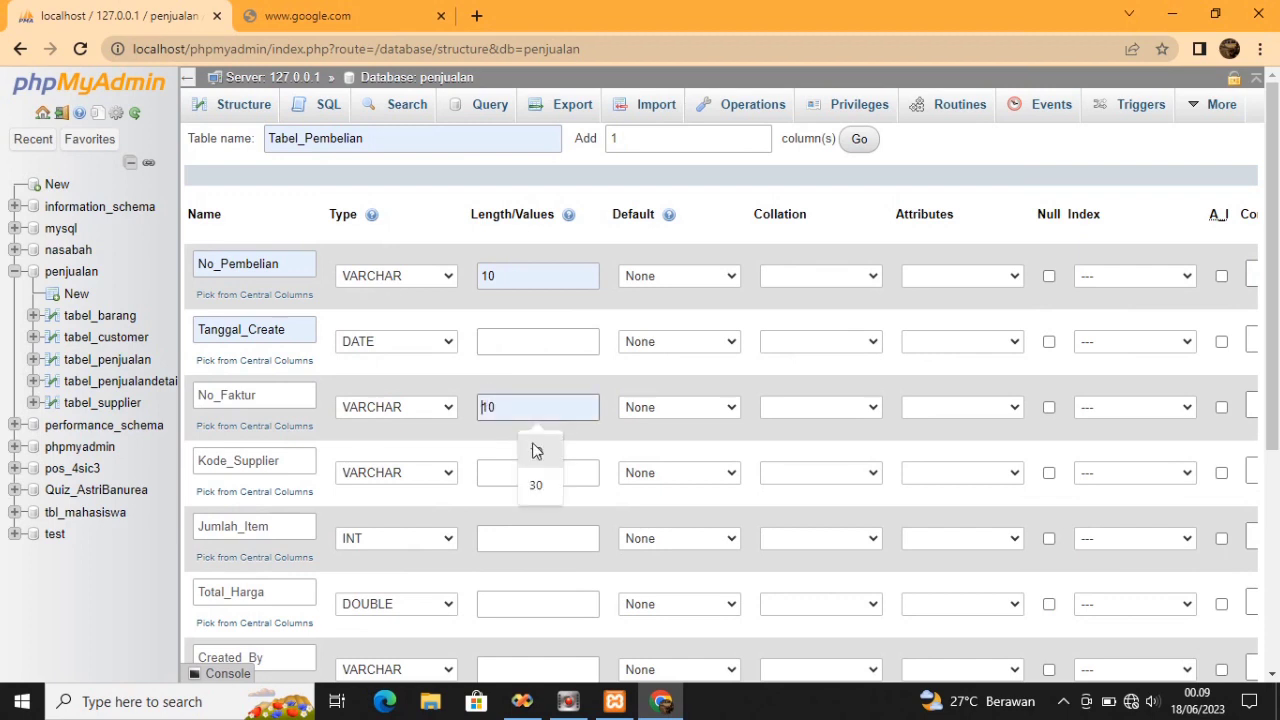
click(533, 450)
click(528, 475)
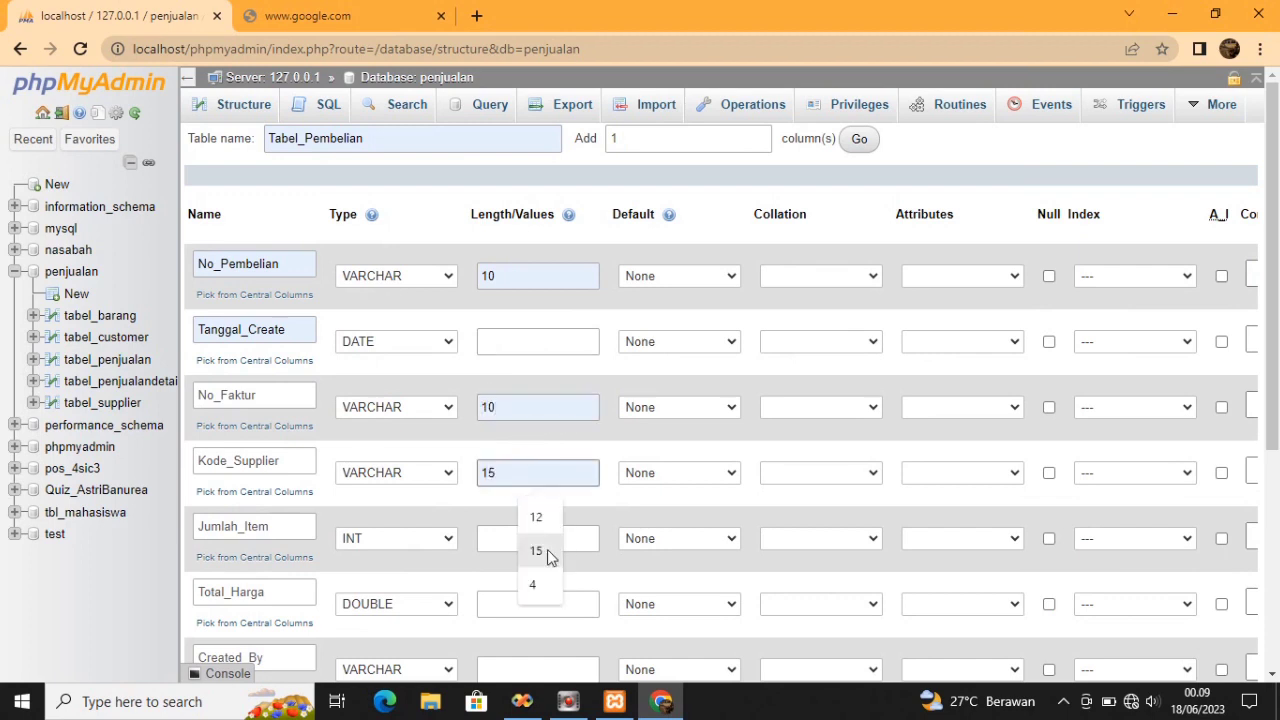
text(10)
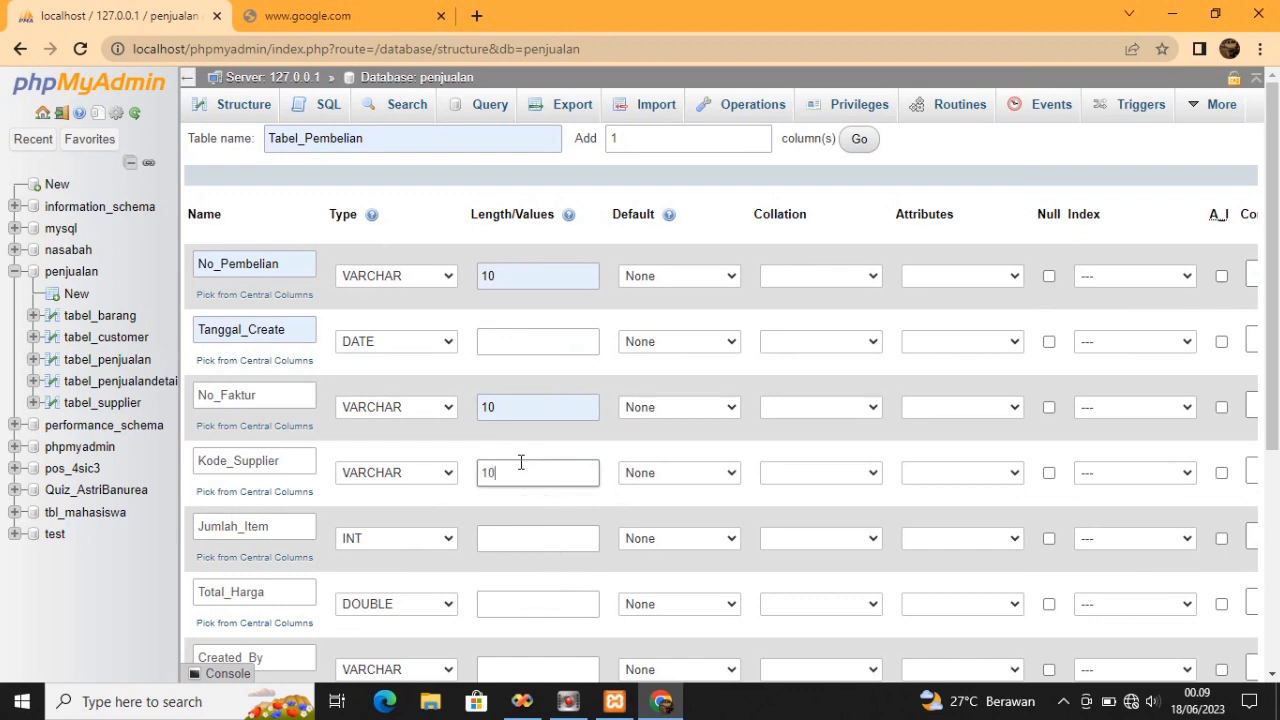
Set Jumlah_Item's length to 4 and Created_By's length to 10
click(517, 533)
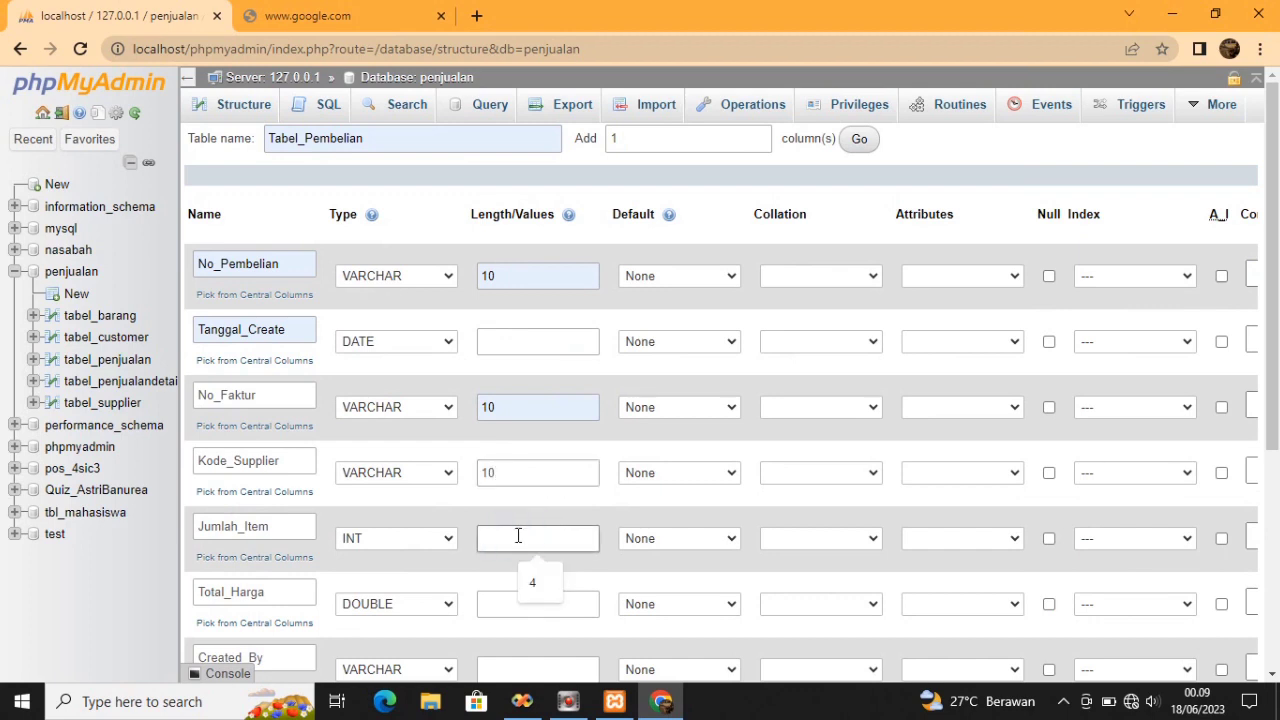
click(543, 588)
click(541, 603)
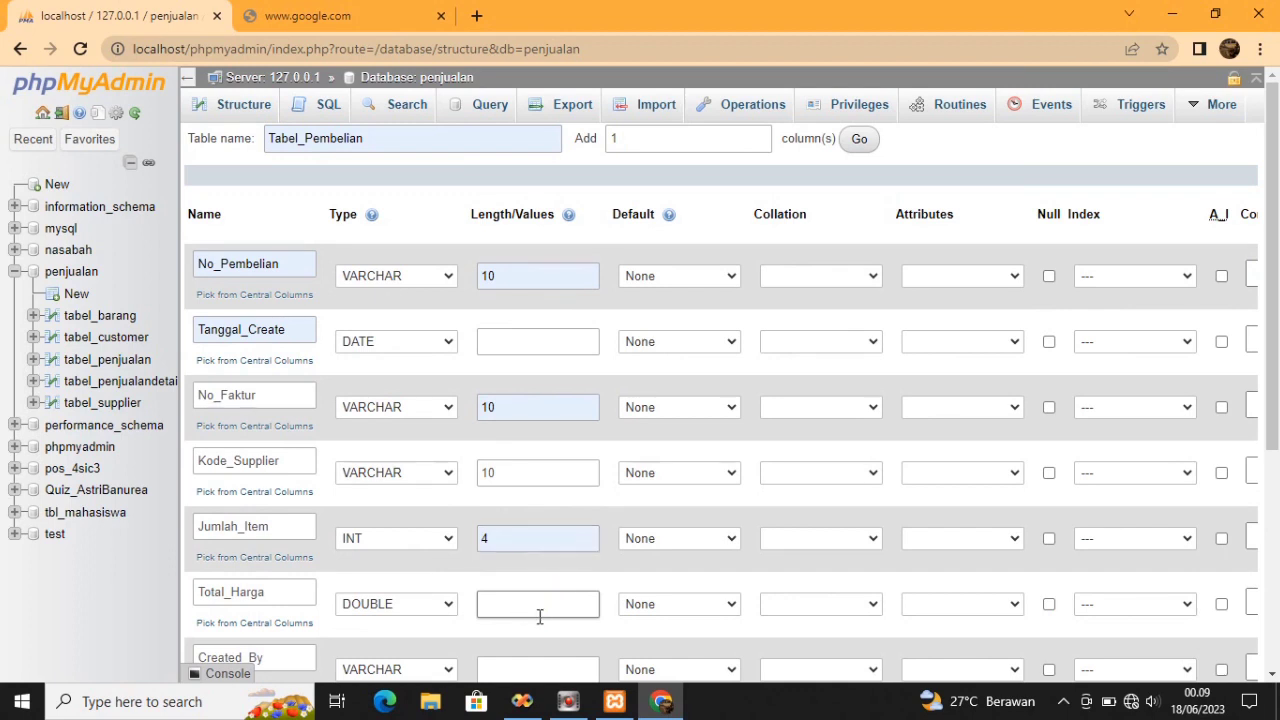
scroll(1270, 320, down, 2)
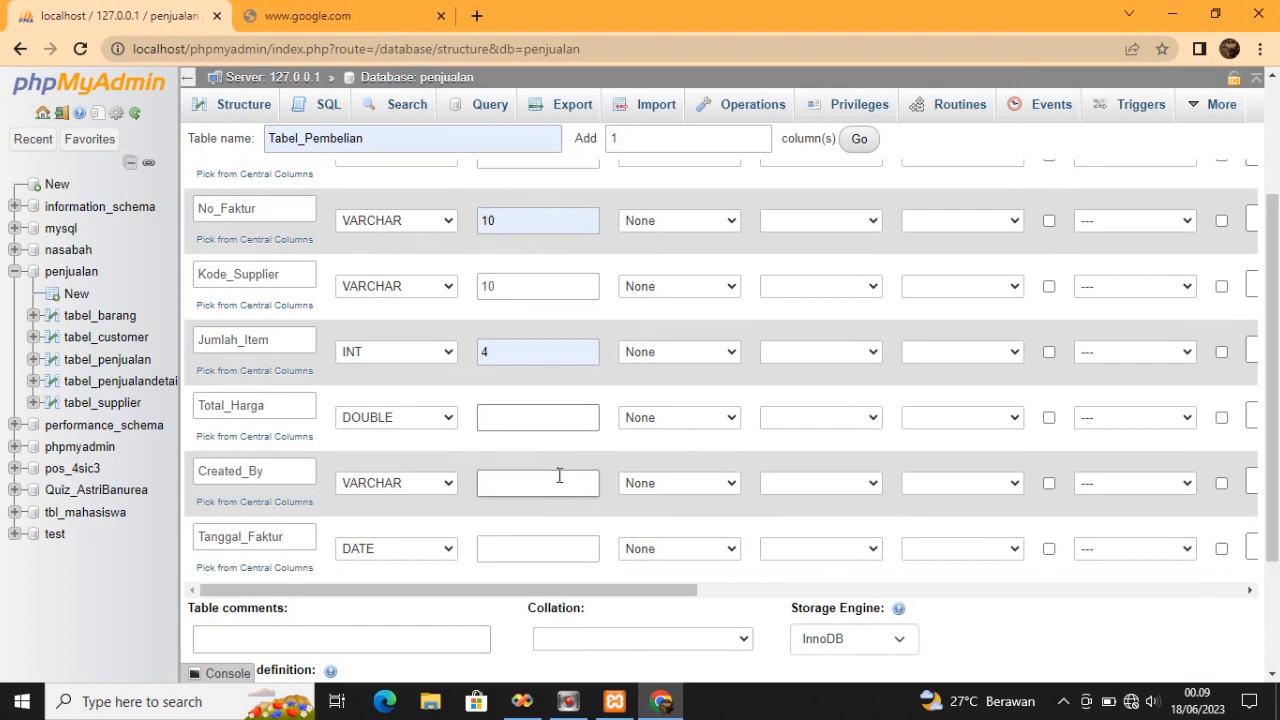
click(559, 477)
text(10)
click(556, 544)
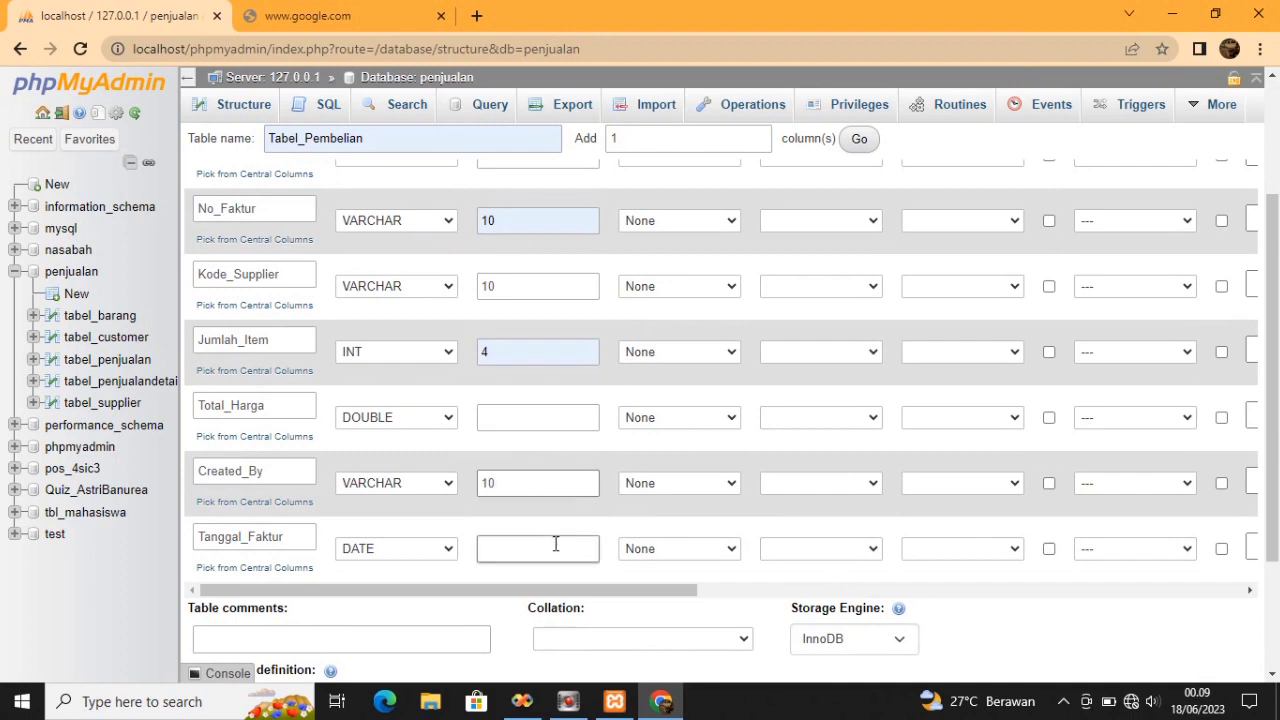
click(555, 544)
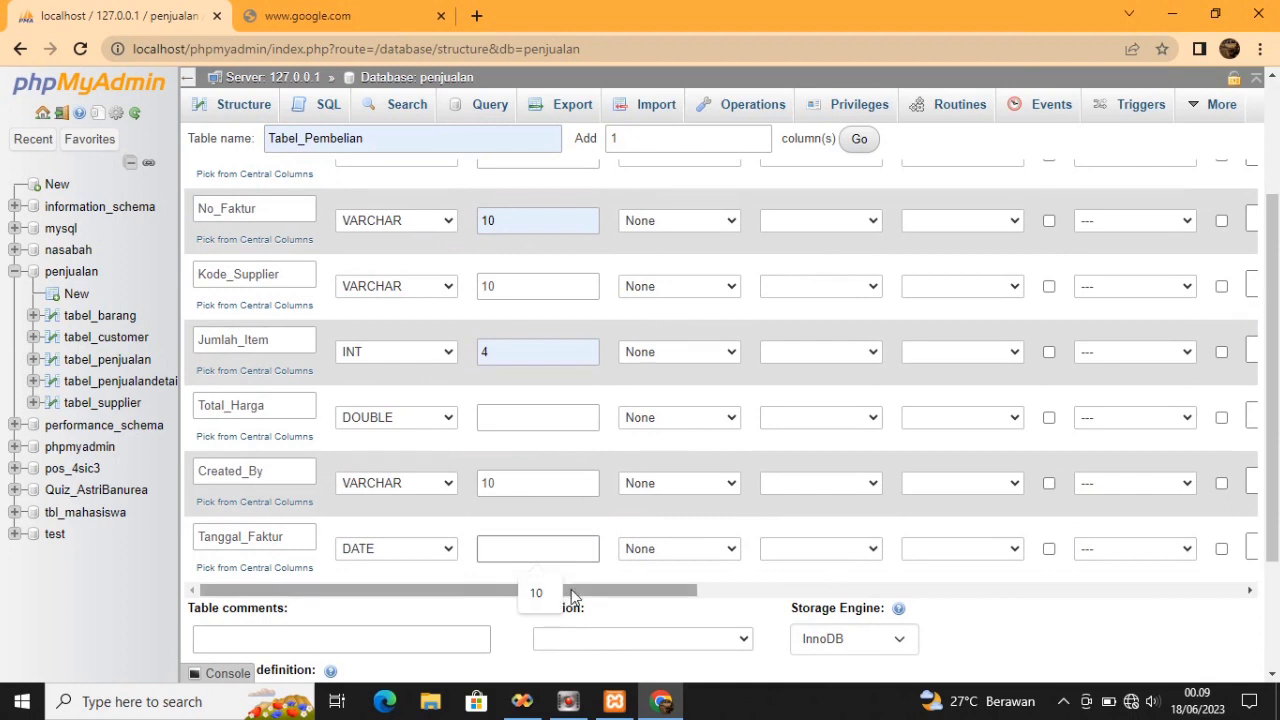
drag(571, 590, 601, 590)
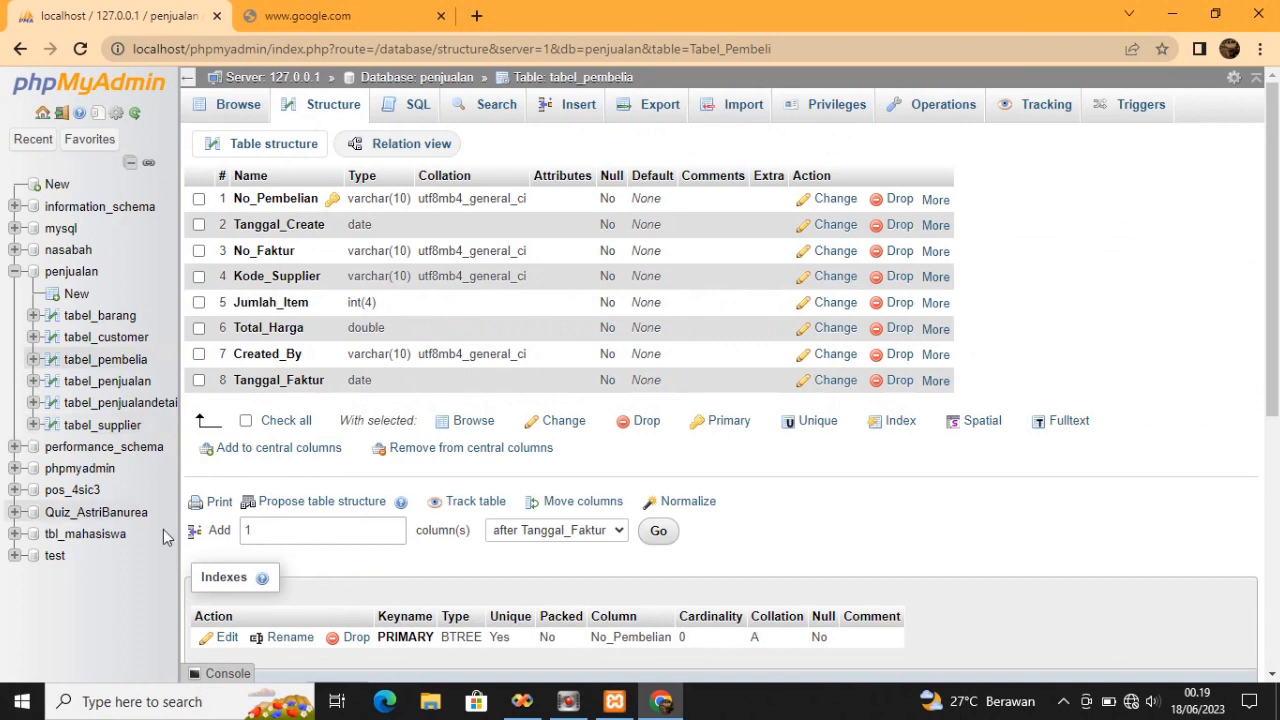
Create Tabel_PembelianDetail in penjualan with 4 columns, correcting the name's spelling first
click(291, 624)
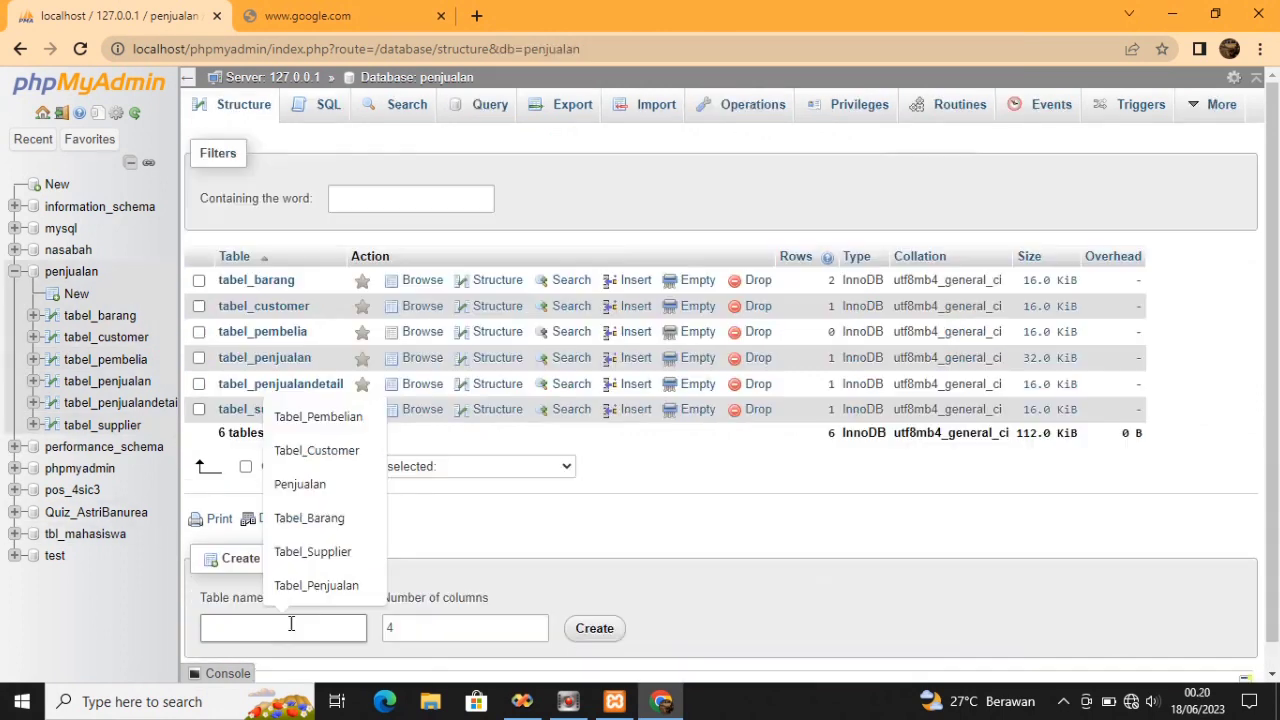
text(Tabel)
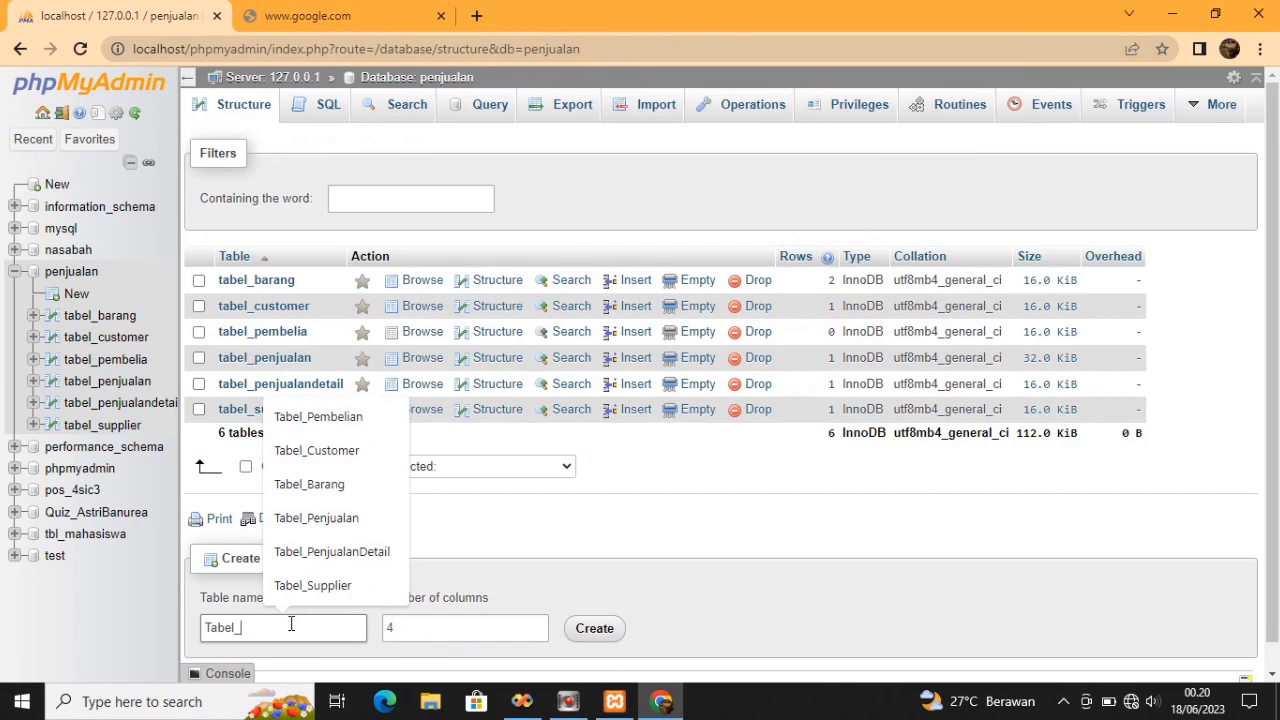
text(_Pen)
key(BackSpace)
key(BackSpace)
text(embel)
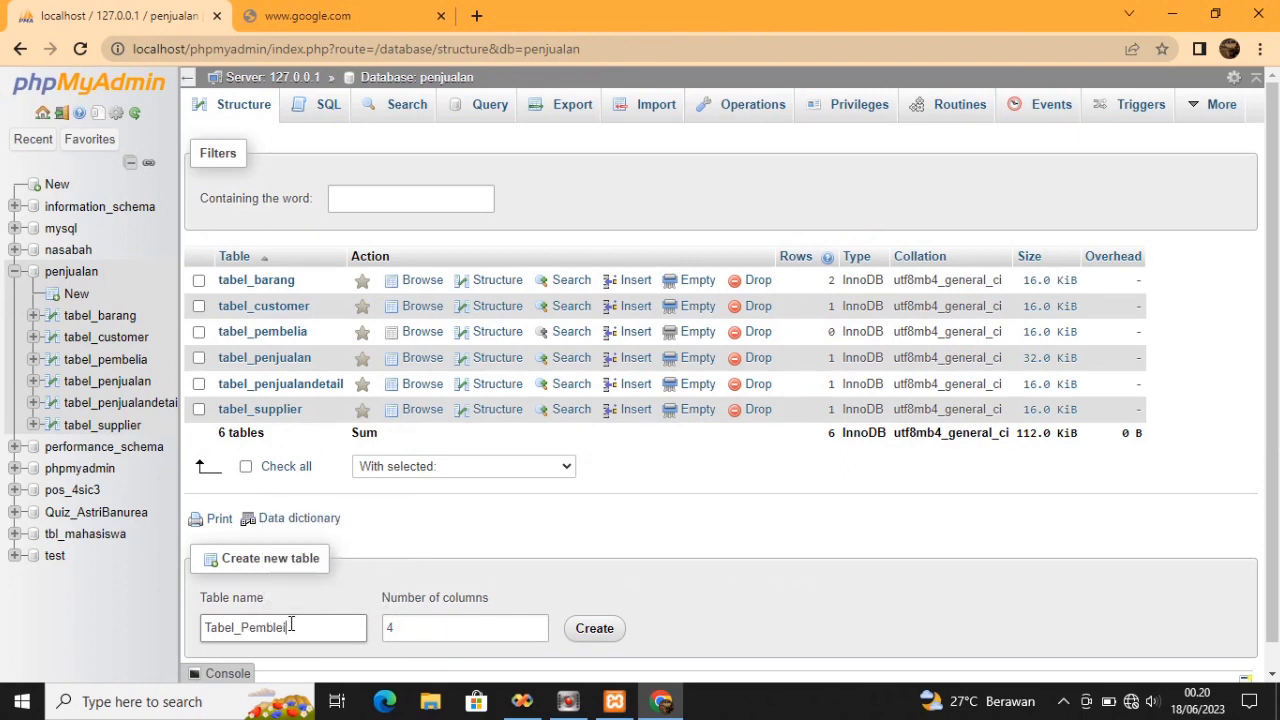
text(ianDetail)
click(411, 632)
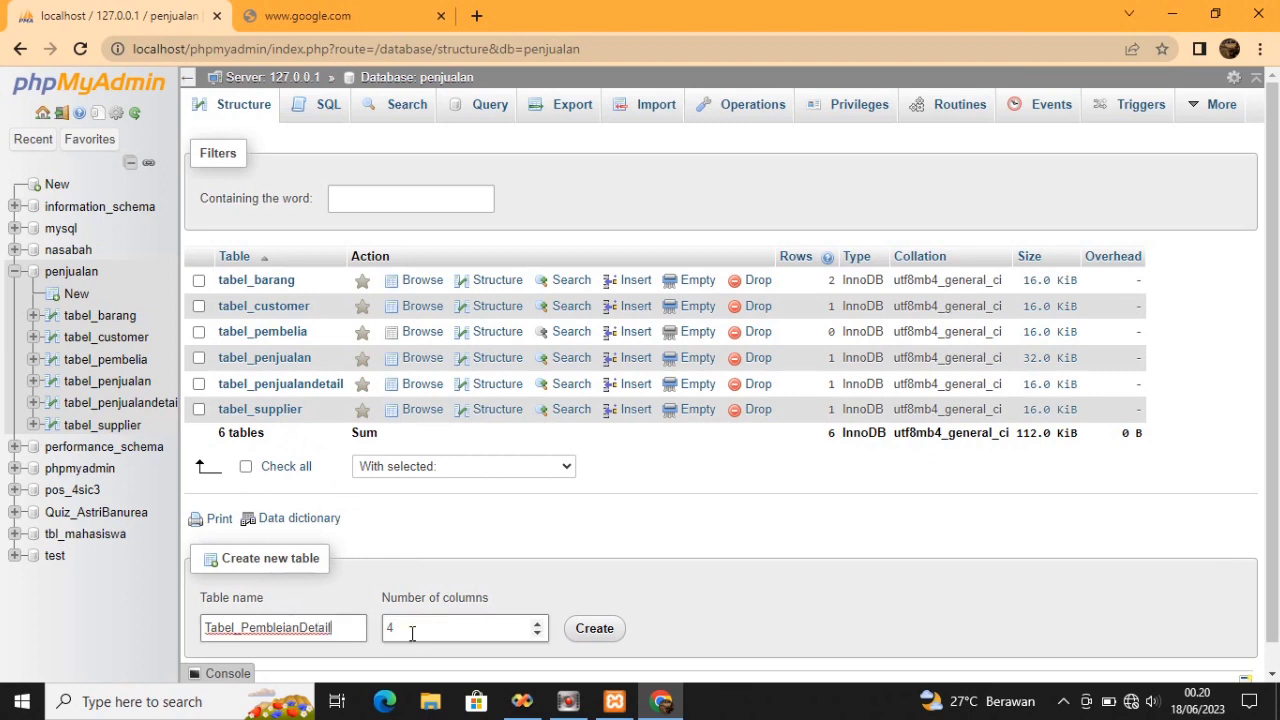
click(411, 632)
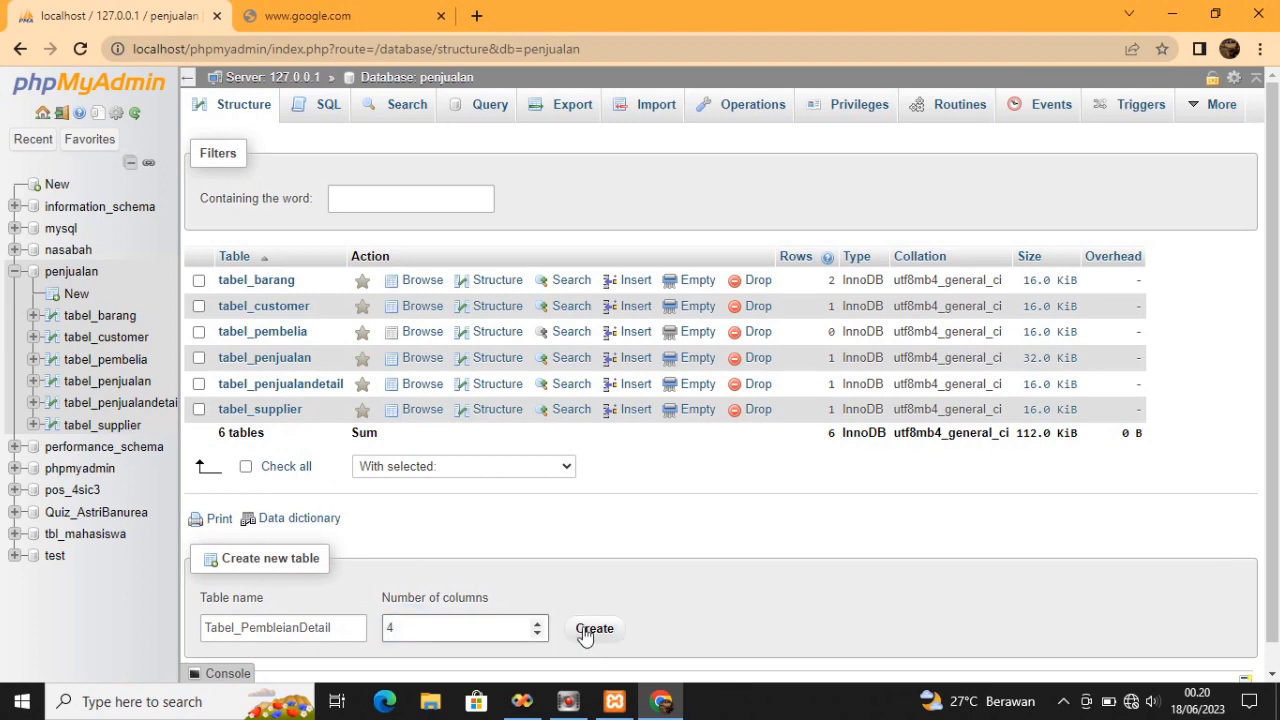
click(284, 628)
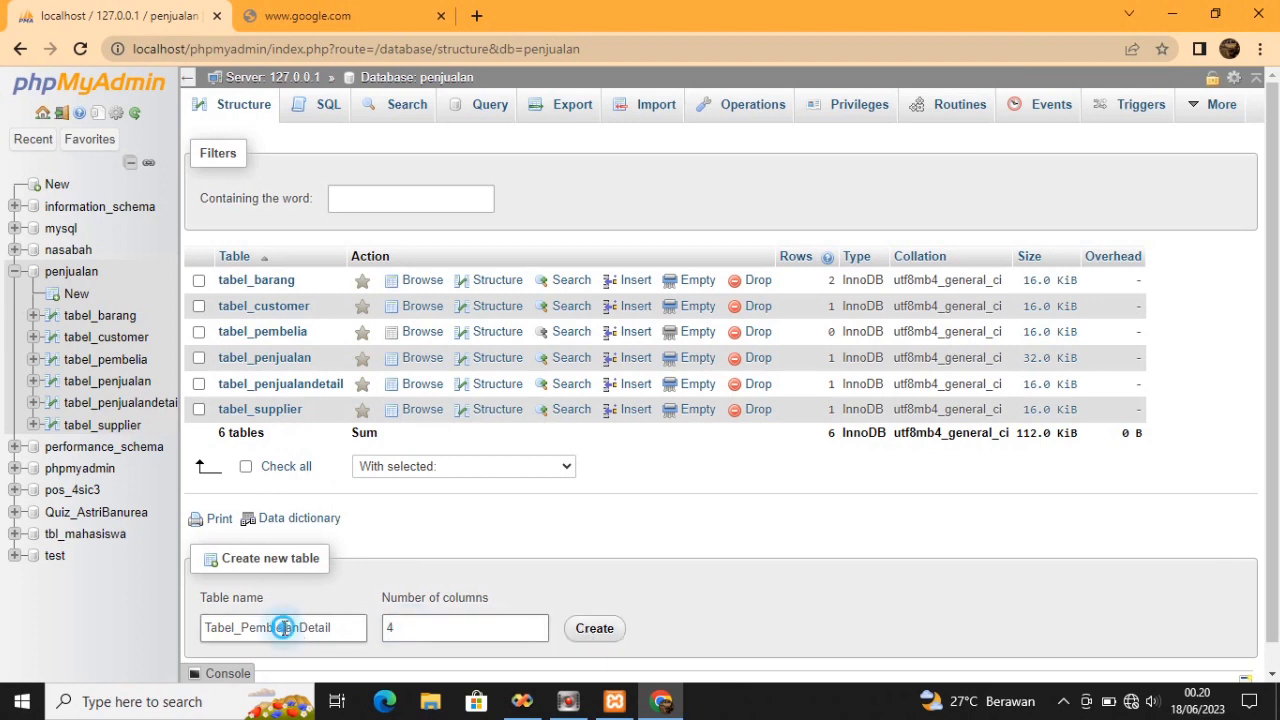
key(BackSpace)
key(BackSpace)
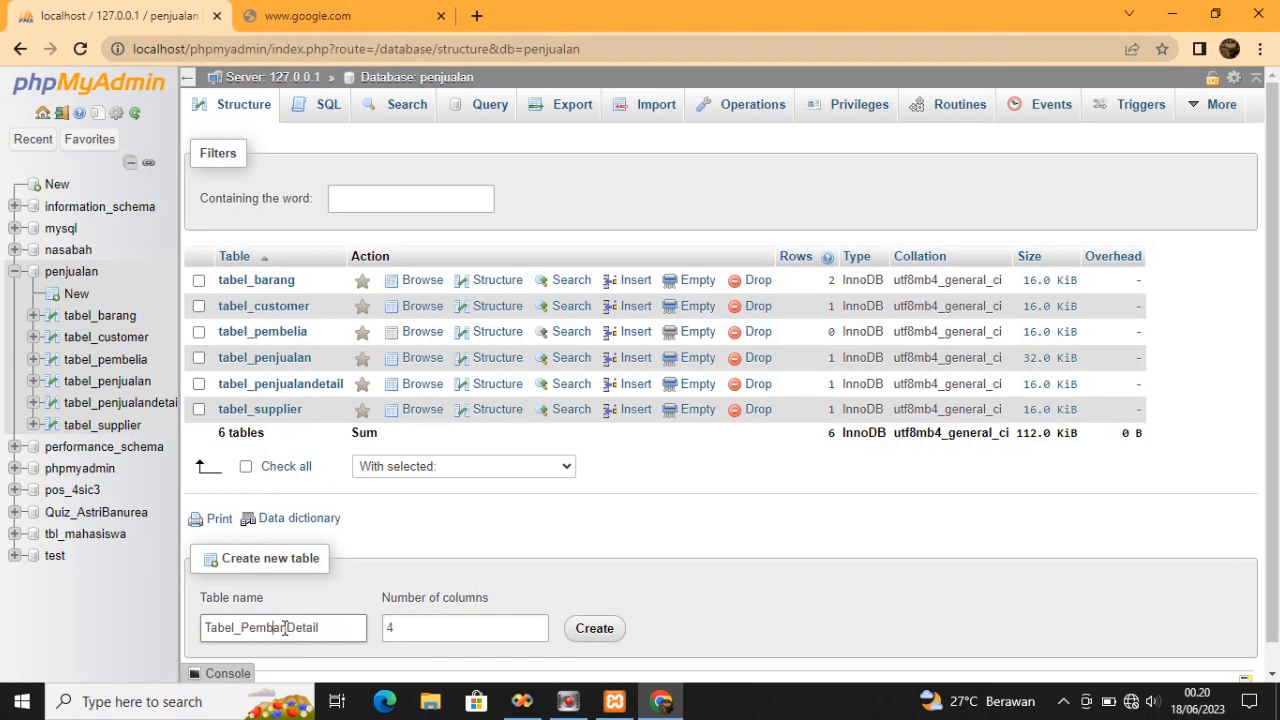
text(elian)
click(393, 625)
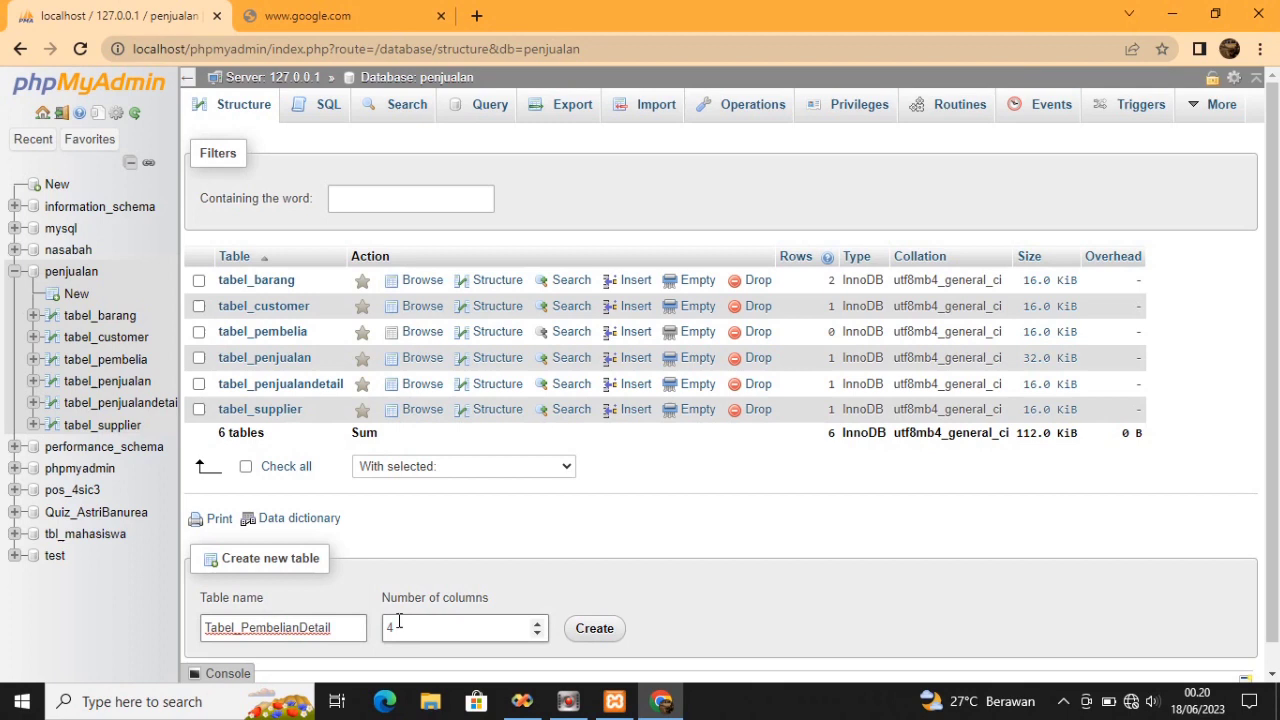
click(594, 628)
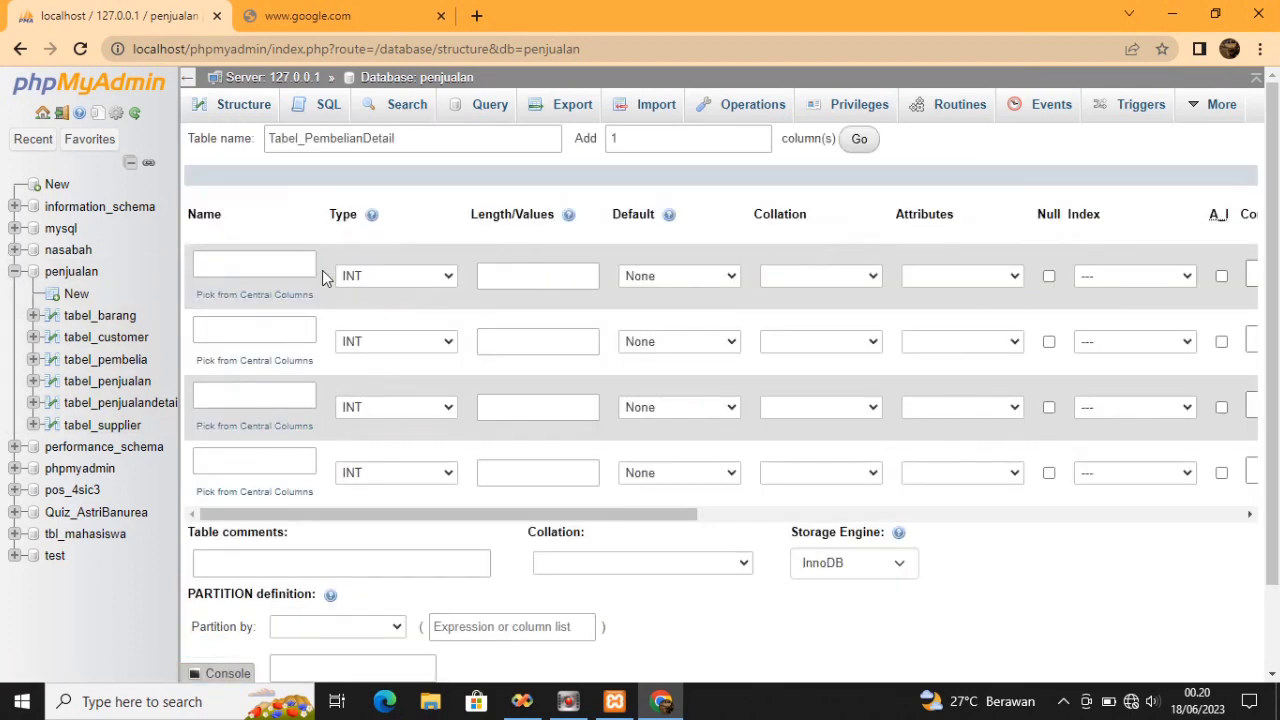
Name the first two columns No_Pembelian and Kode_Barang
click(284, 256)
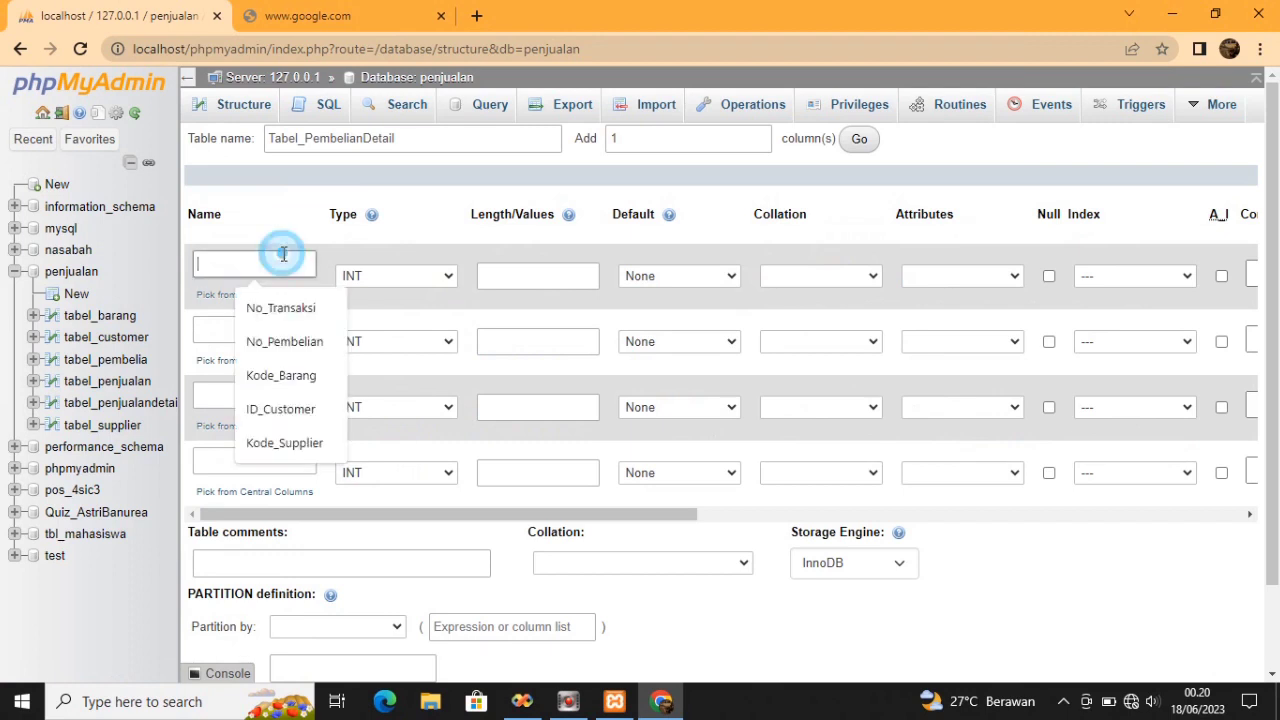
text(No_Pembel)
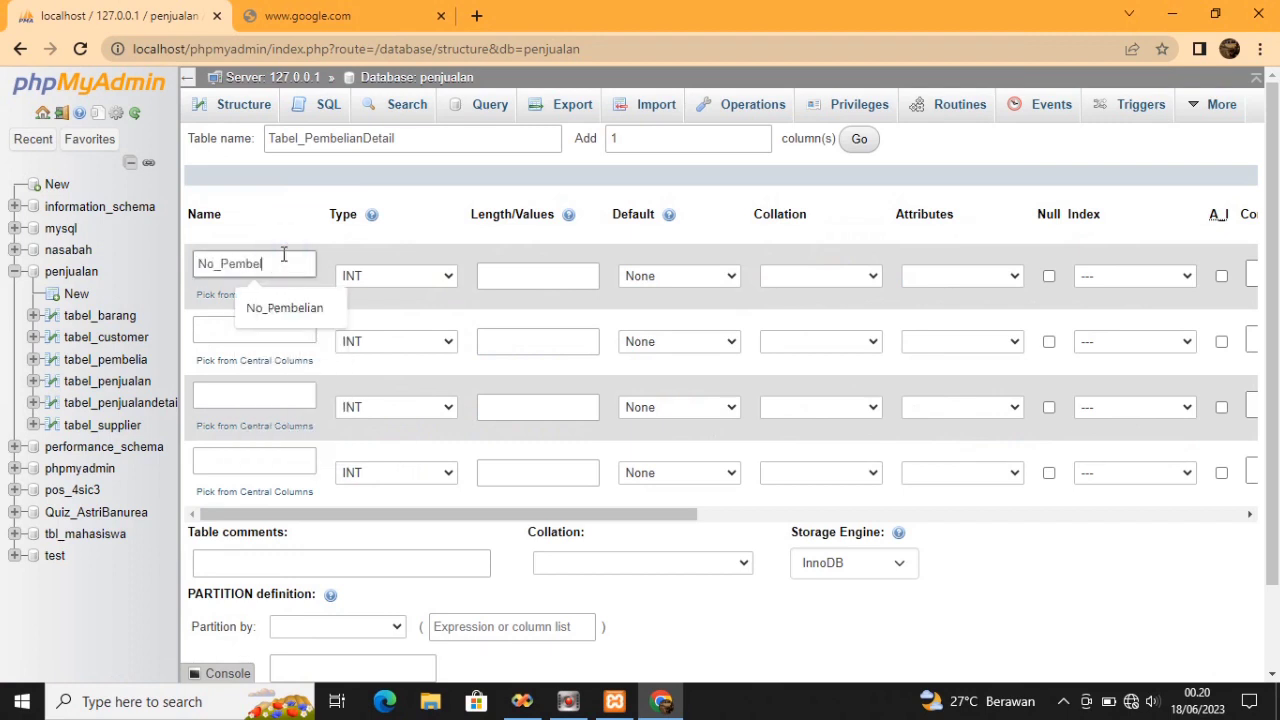
text(iN)
key(BackSpace)
text(an)
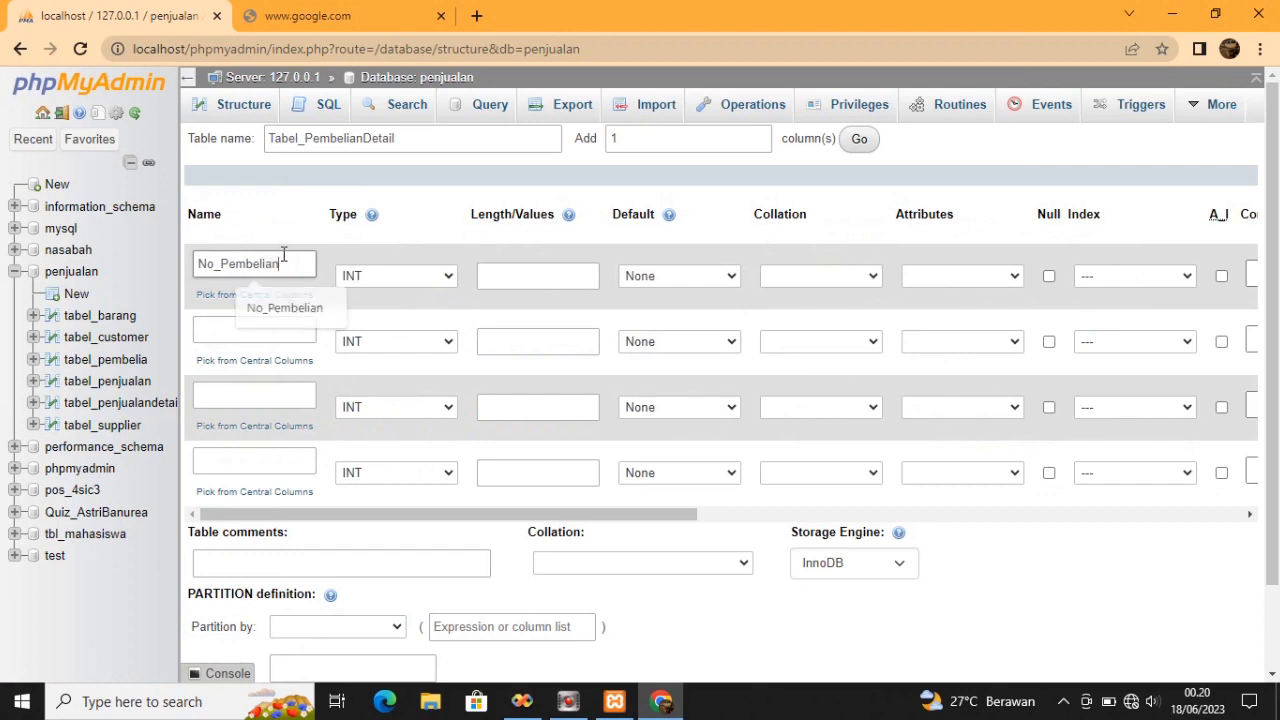
click(287, 326)
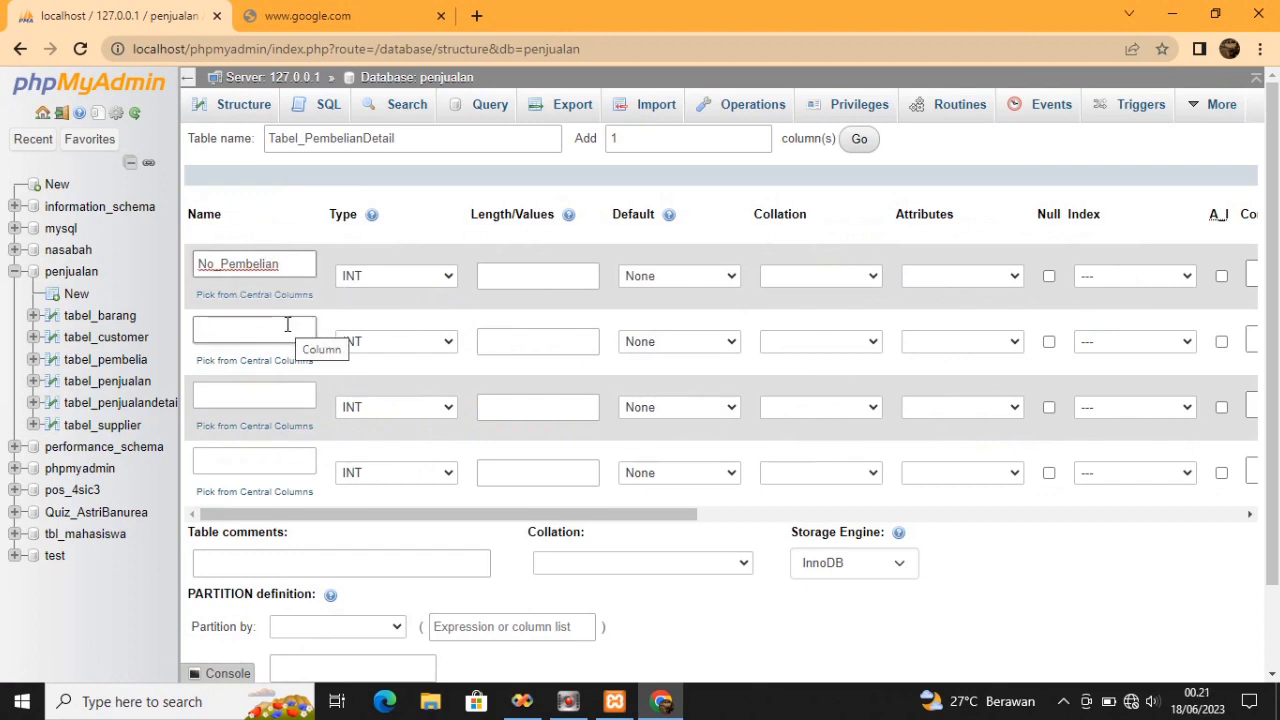
click(287, 326)
text(Kode_Barang)
click(246, 374)
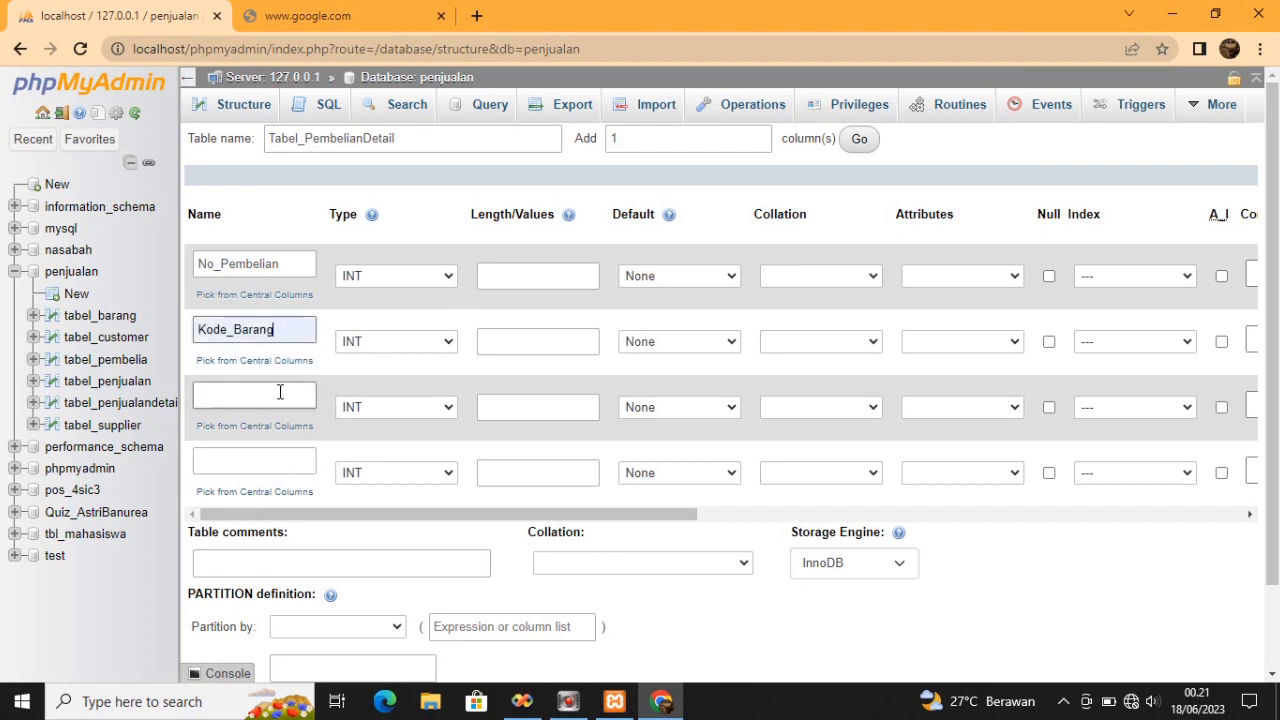
Name the third and fourth columns Jumlah and Harga
click(279, 394)
click(278, 396)
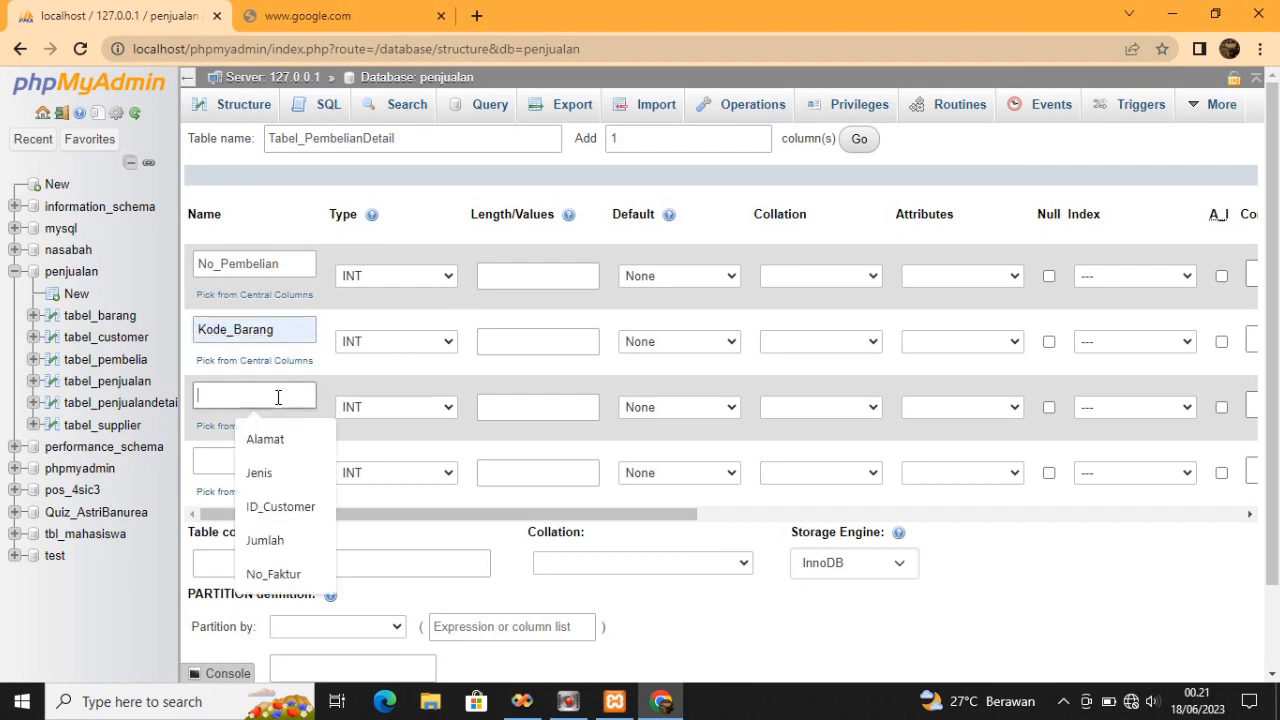
text(Jumalh)
key(BackSpace)
key(BackSpace)
key(BackSpace)
text(lah)
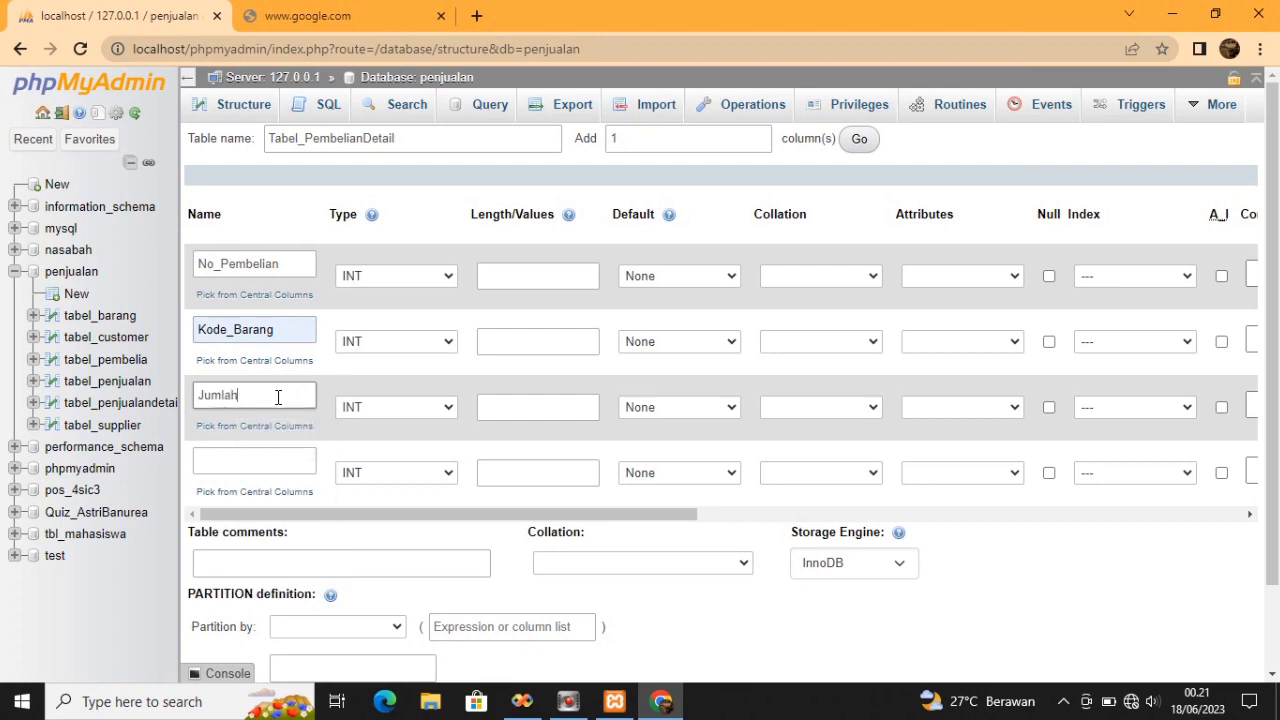
click(260, 461)
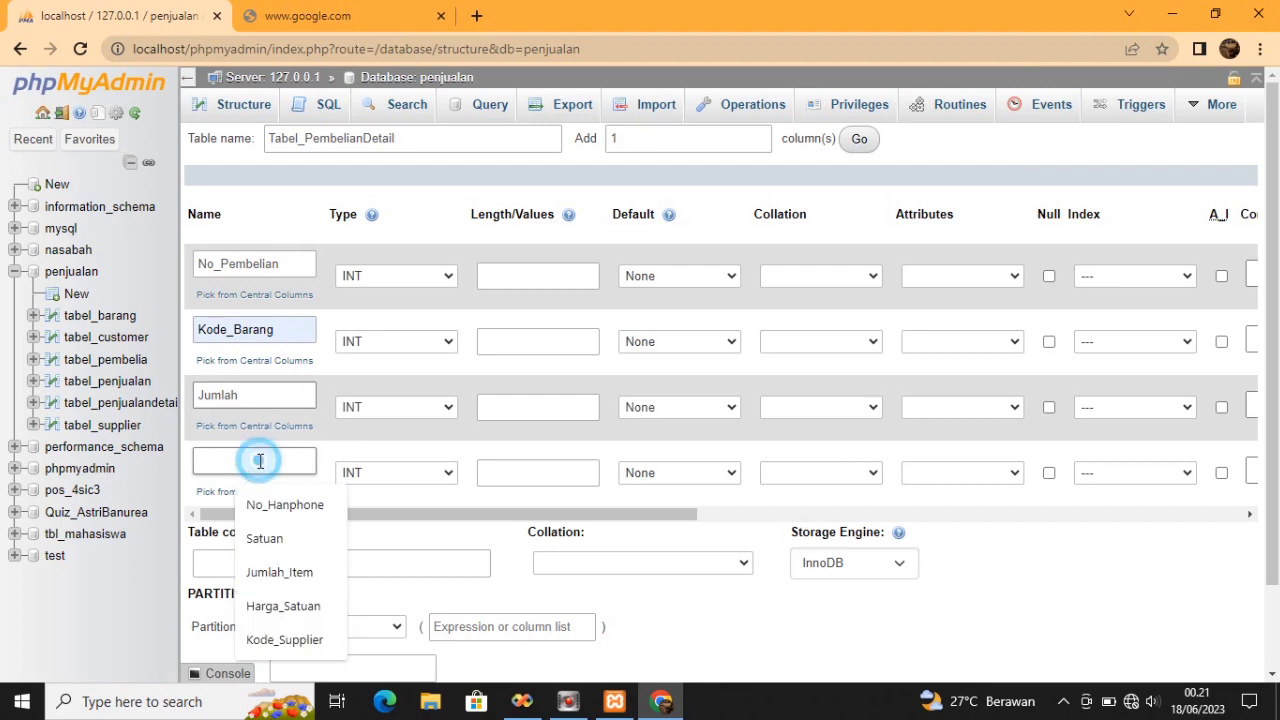
text(Harga)
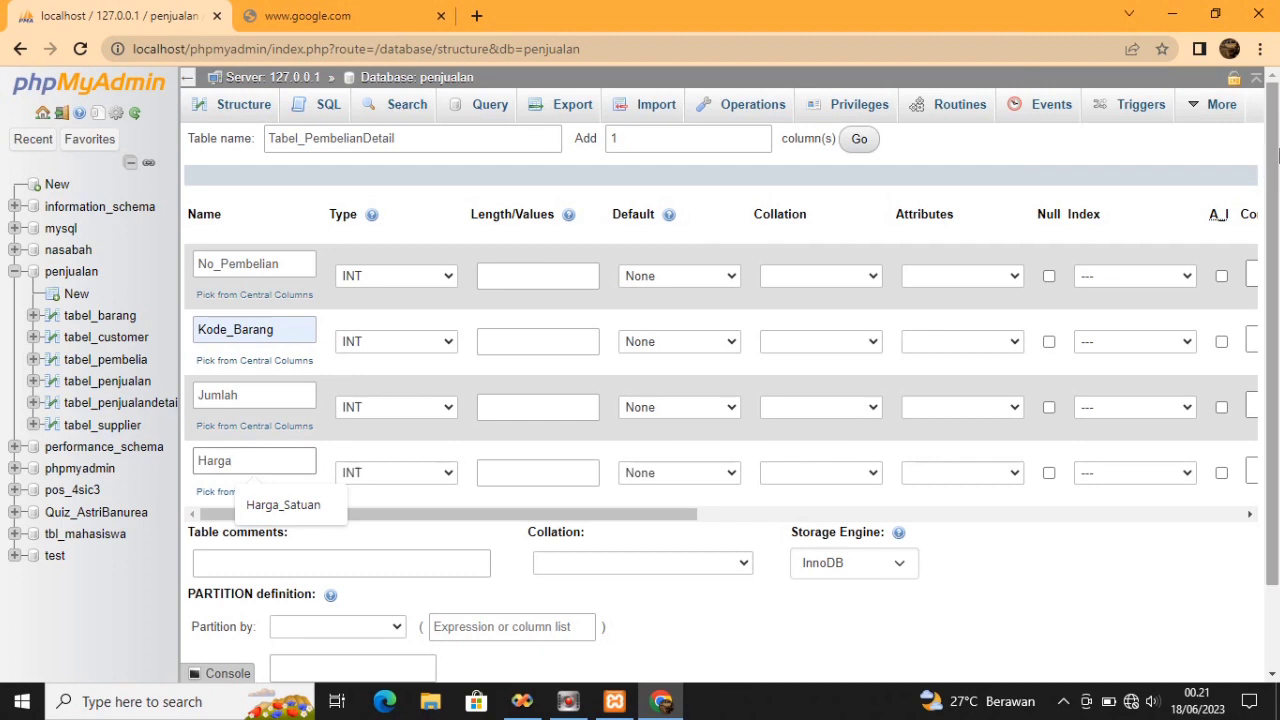
drag(1274, 150, 1274, 110)
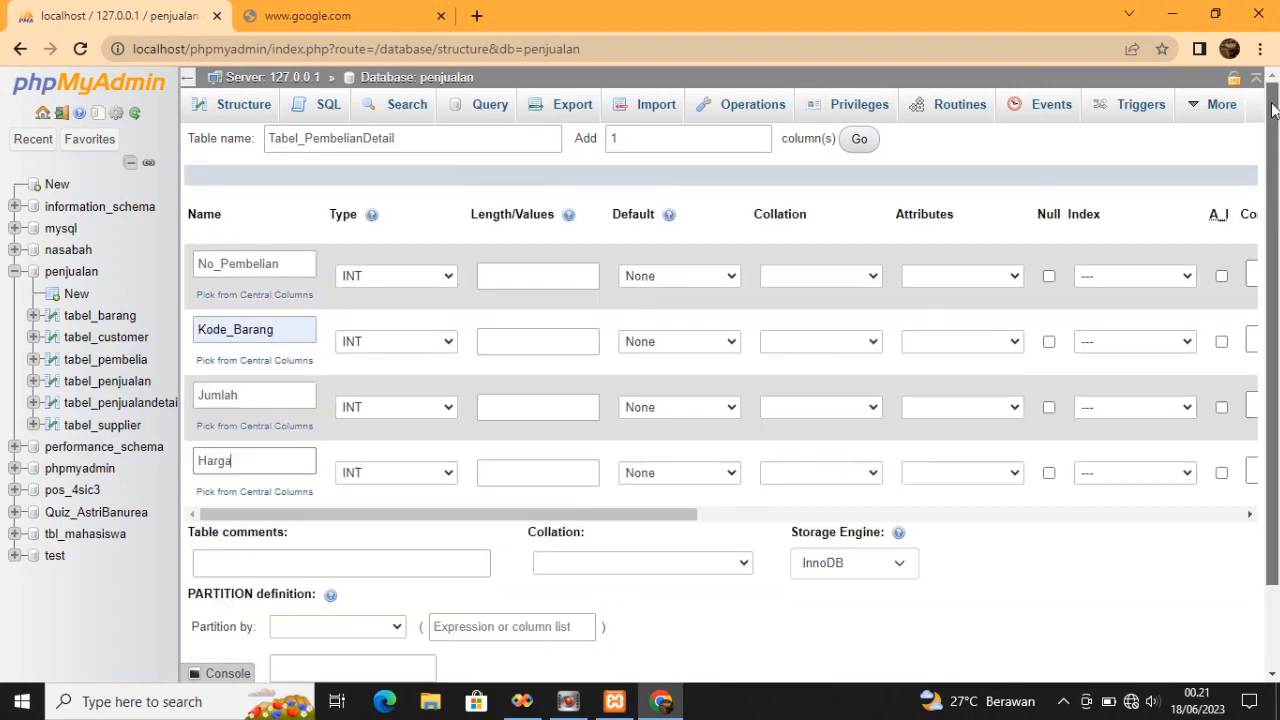
Make No_Pembelian and Kode_Barang VARCHAR, keep Jumlah INT, and make Harga DOUBLE
click(440, 282)
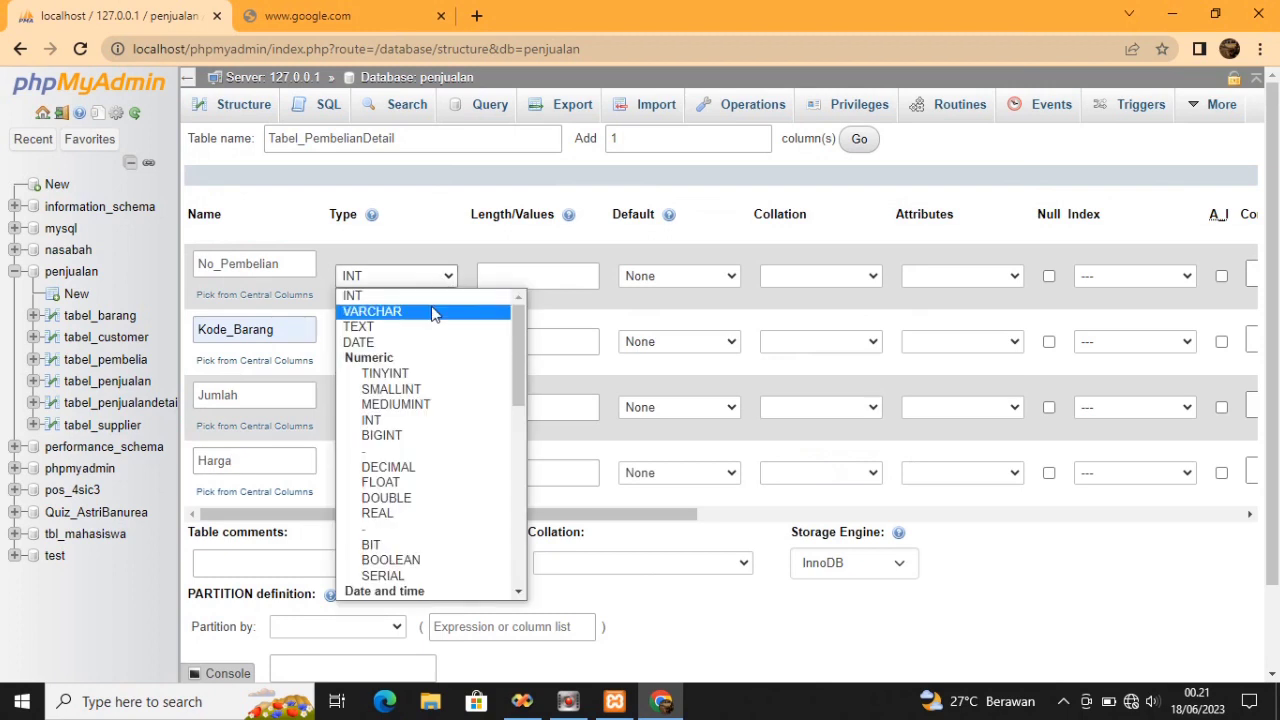
click(432, 314)
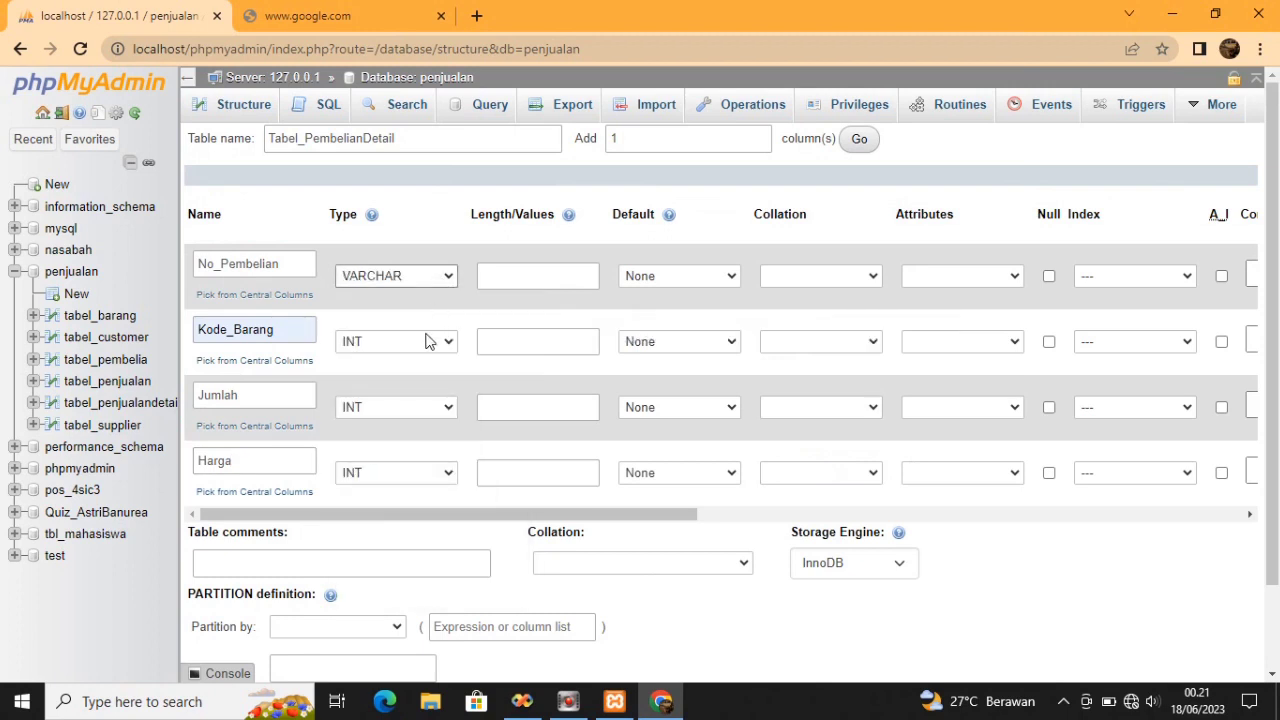
click(428, 342)
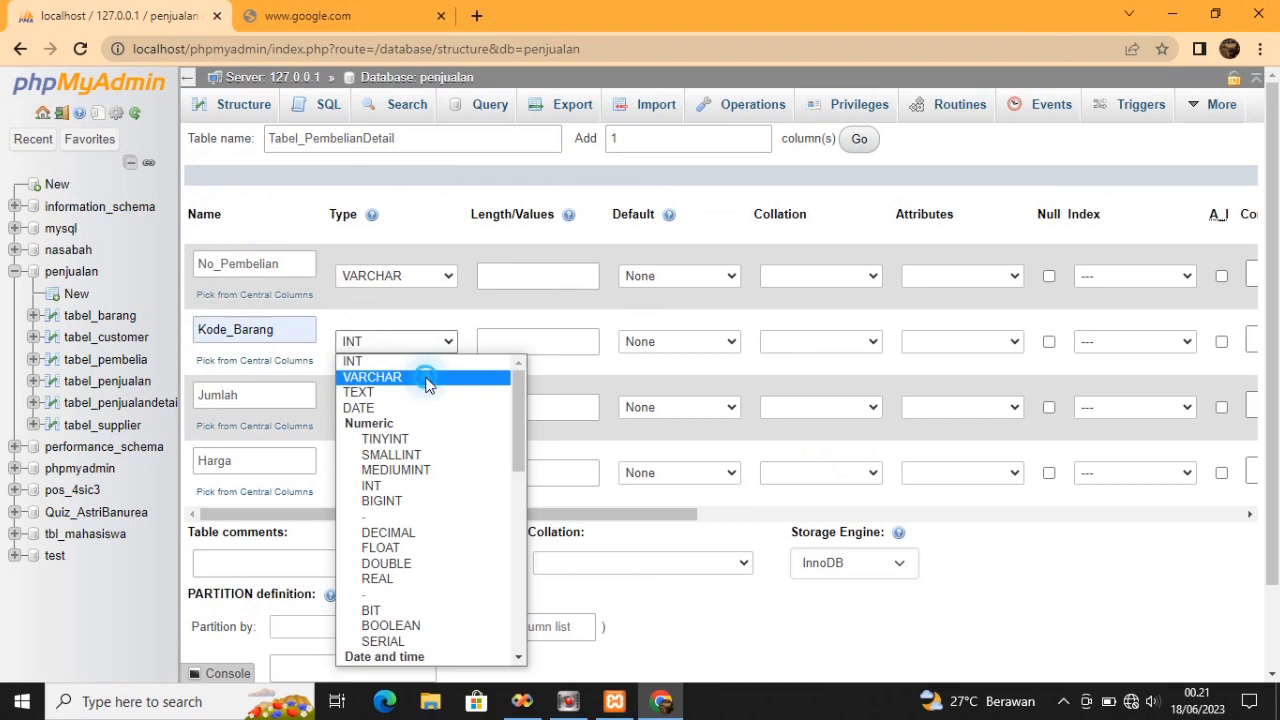
click(426, 378)
click(429, 407)
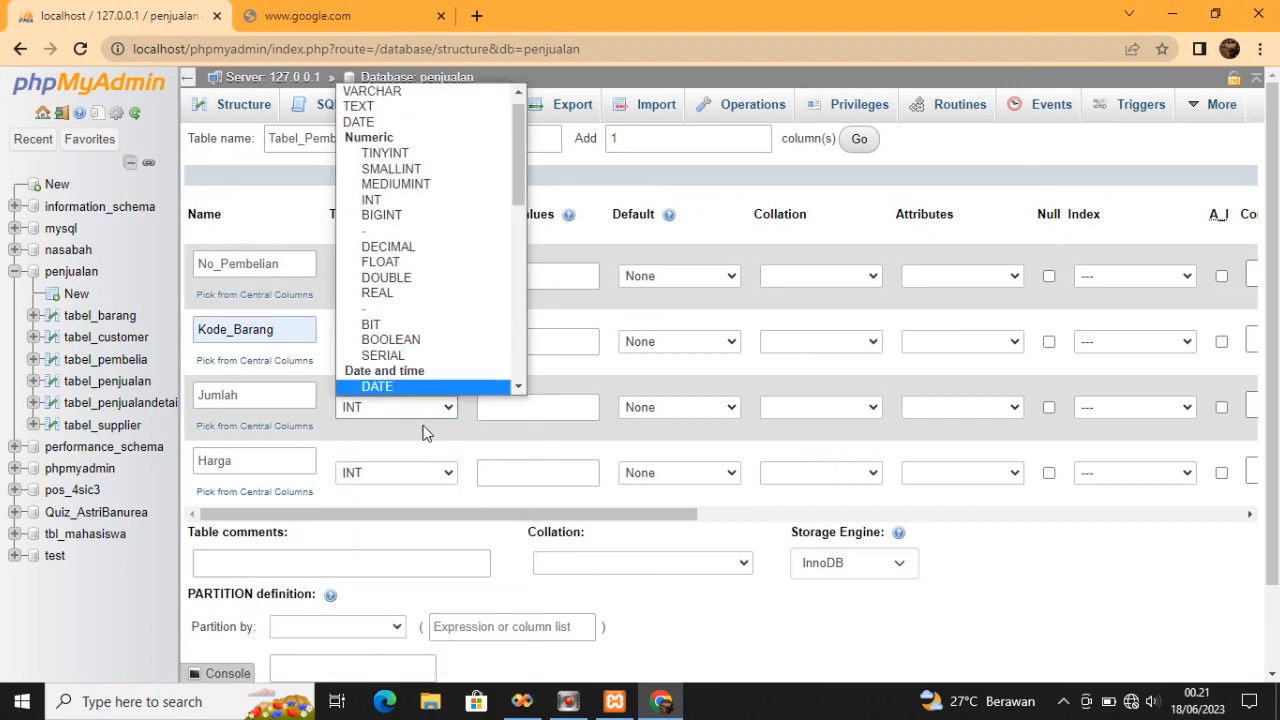
click(422, 408)
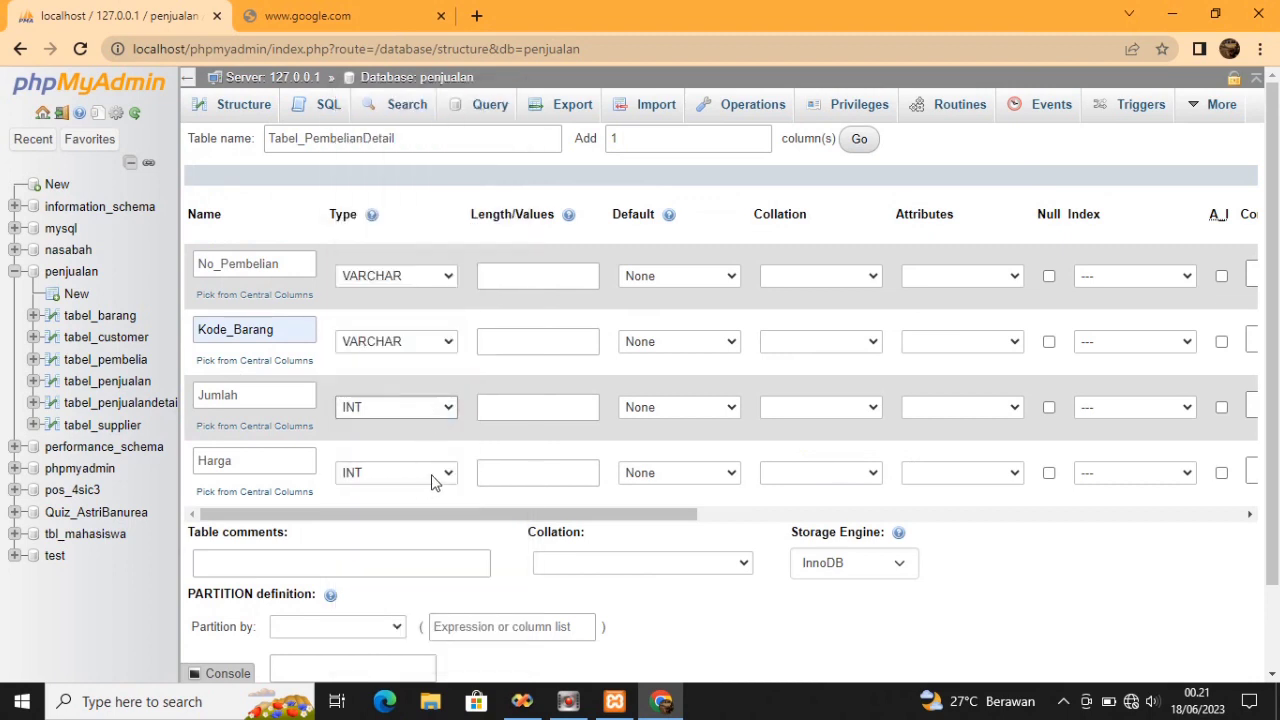
click(434, 478)
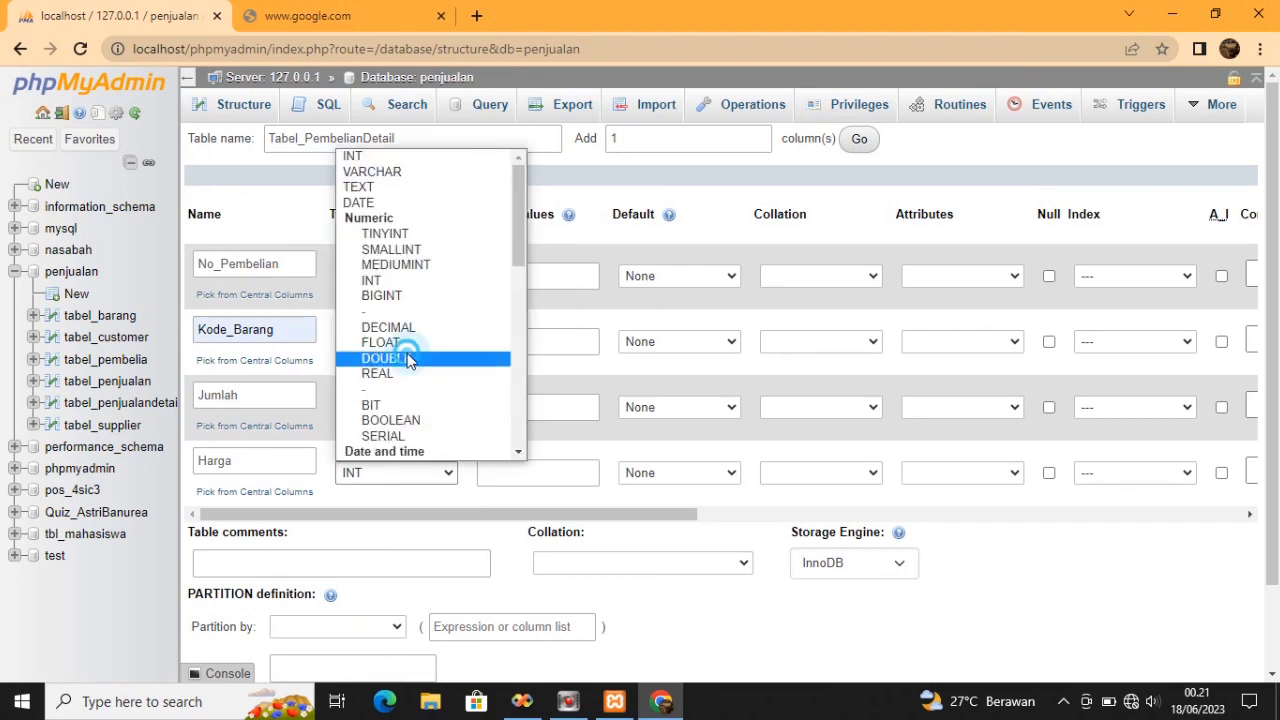
click(407, 360)
Give No_Pembelian and Kode_Barang length 10 and Jumlah length 30, then save the table
click(513, 275)
click(531, 318)
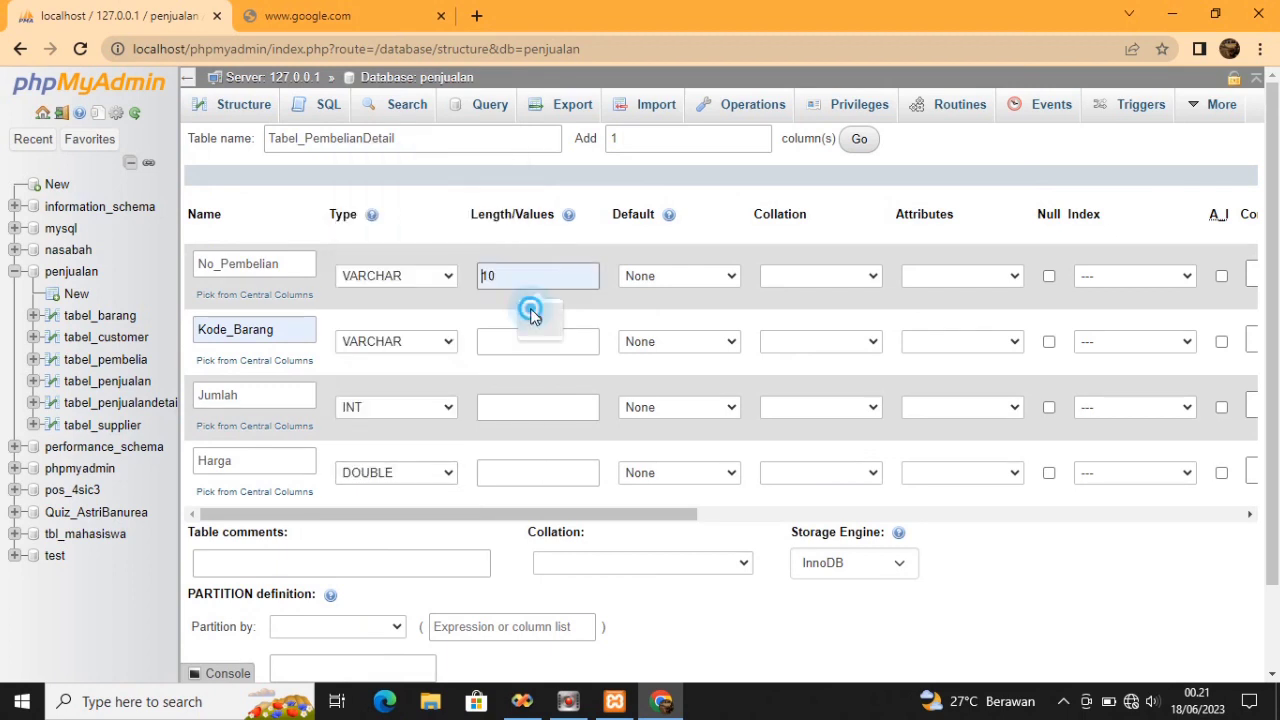
click(535, 338)
click(535, 338)
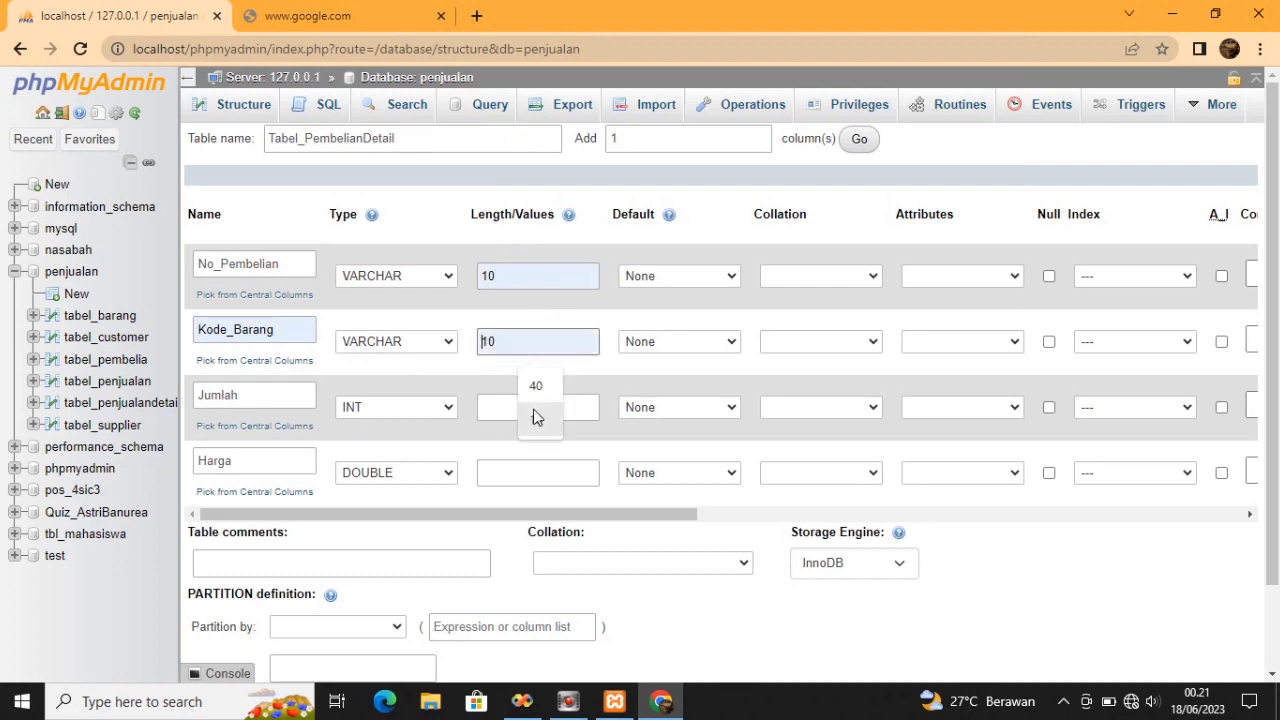
click(535, 418)
click(529, 406)
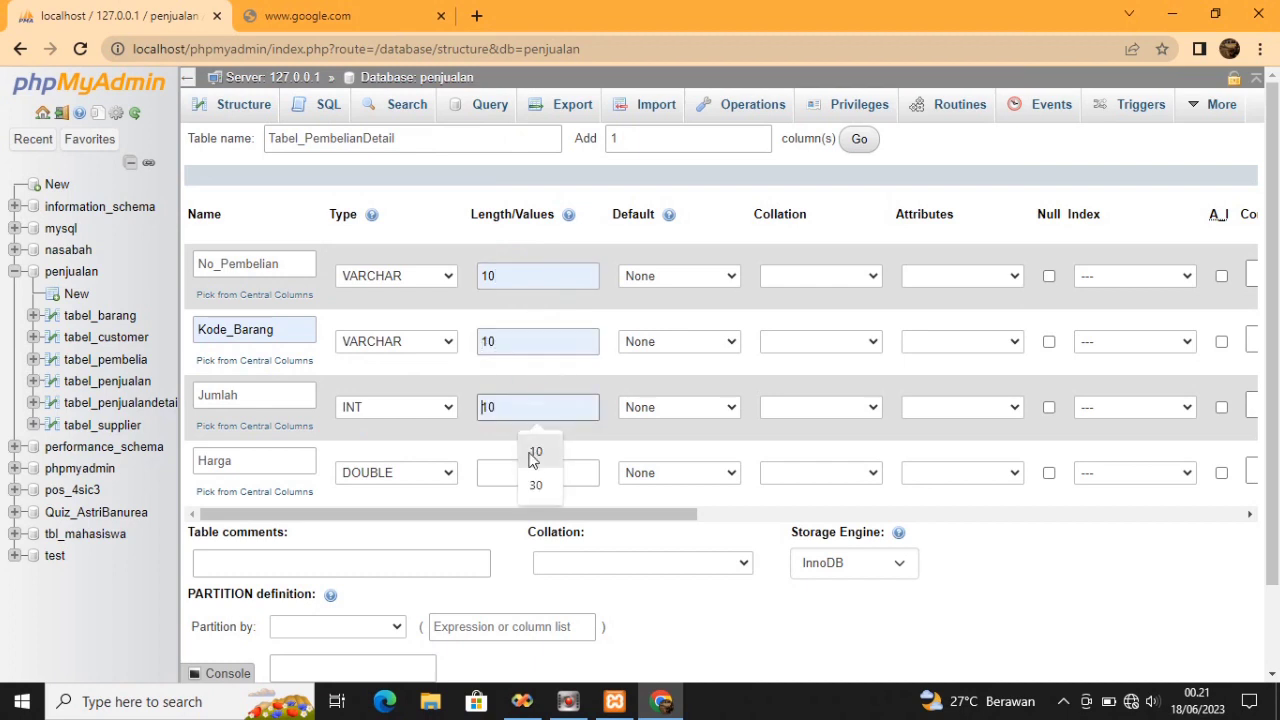
click(537, 484)
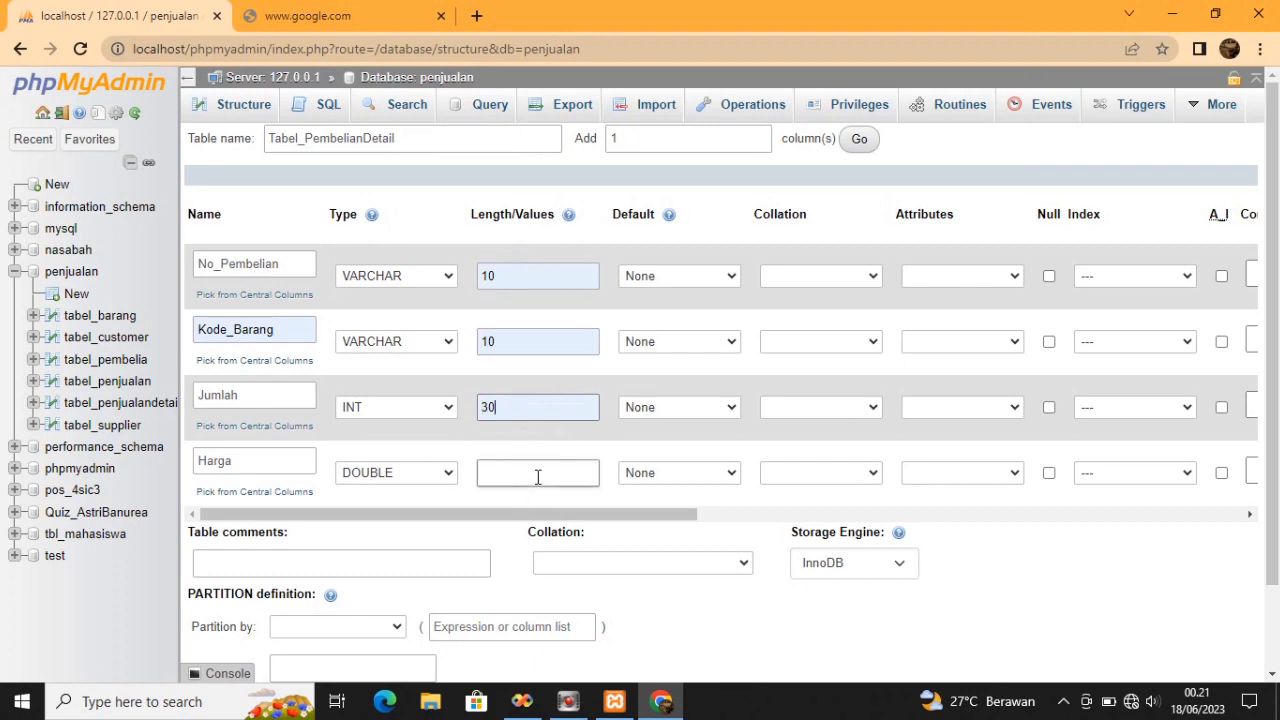
click(538, 478)
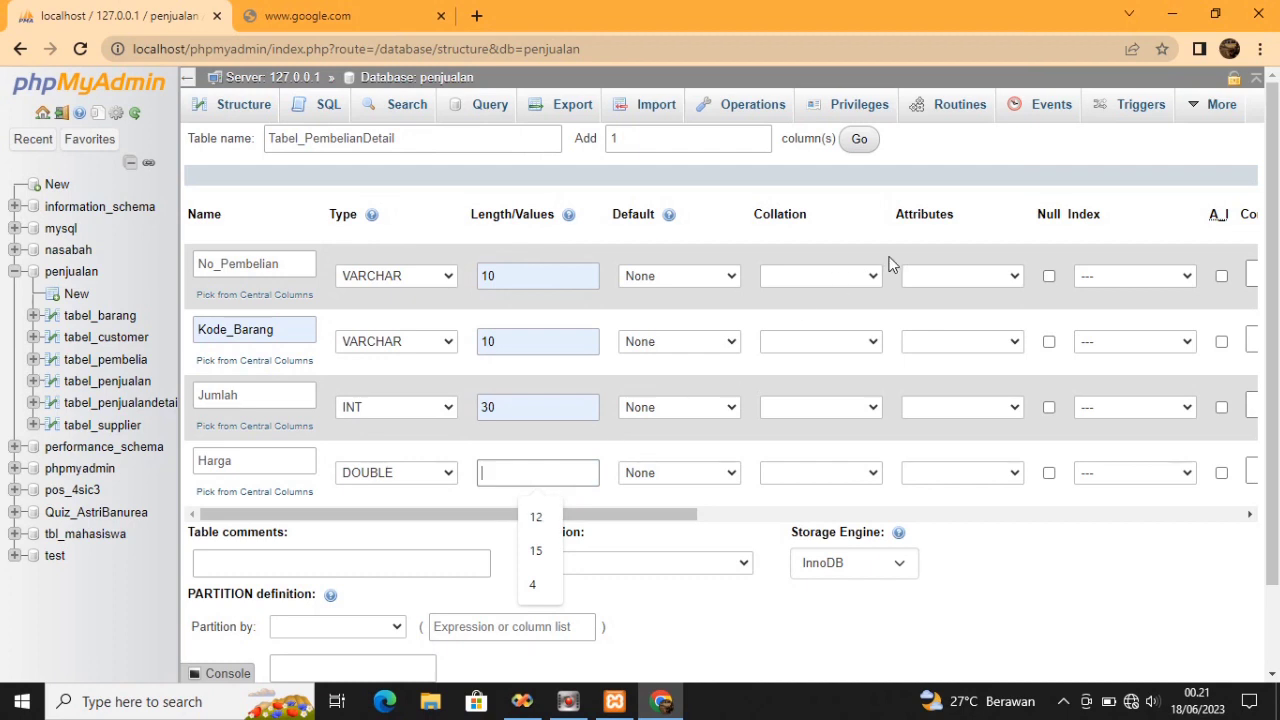
scroll(890, 264, down, 1)
click(317, 610)
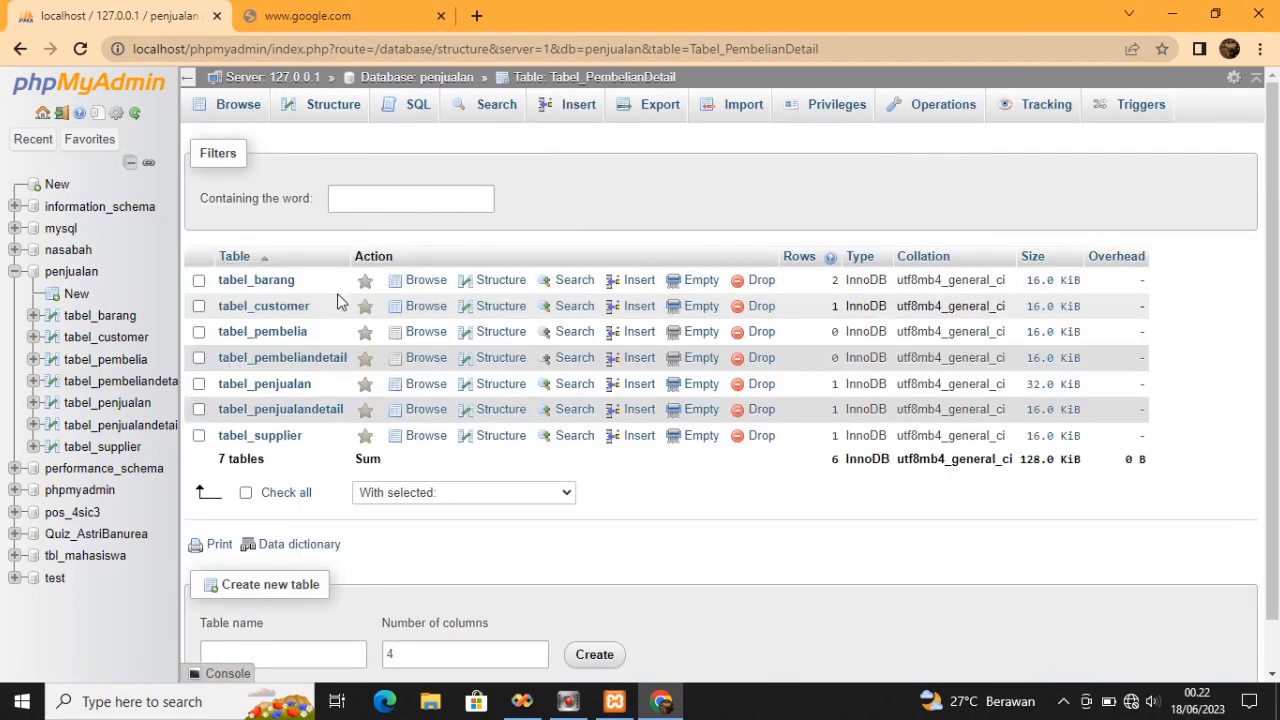
Create a new table named Tabel_User with 5 columns in the penjualan database
click(306, 651)
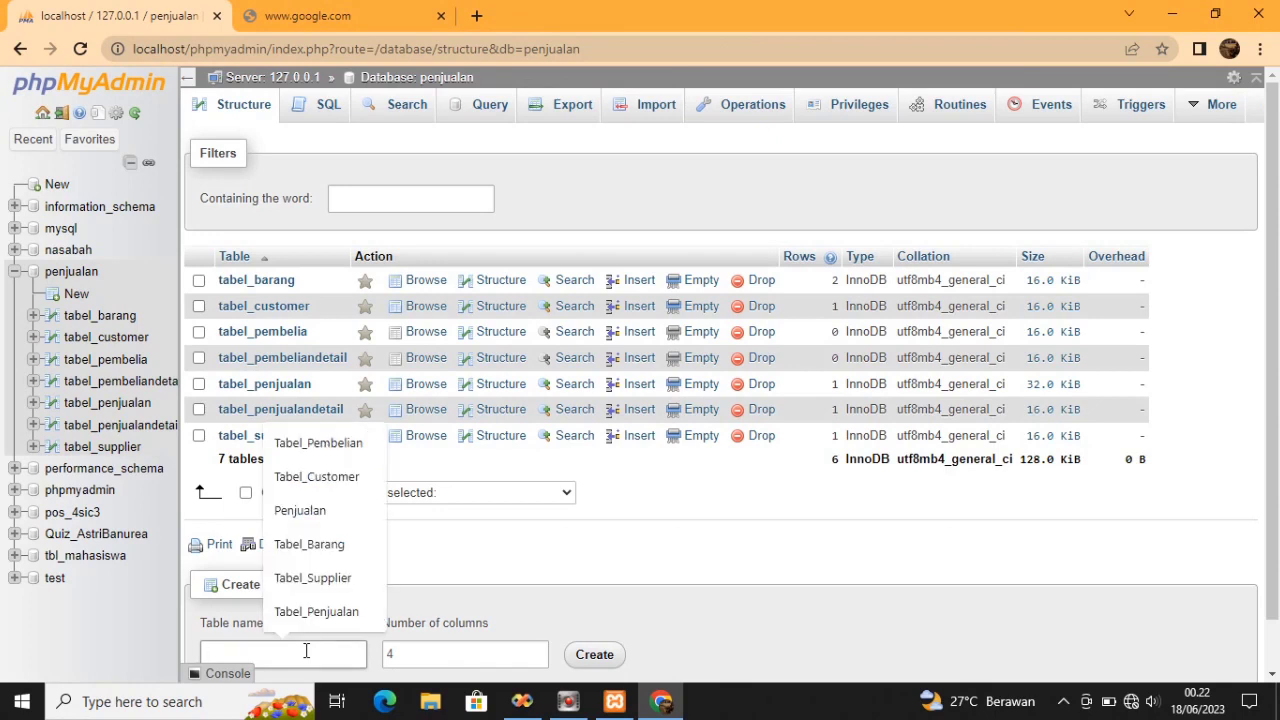
text(Tabel)
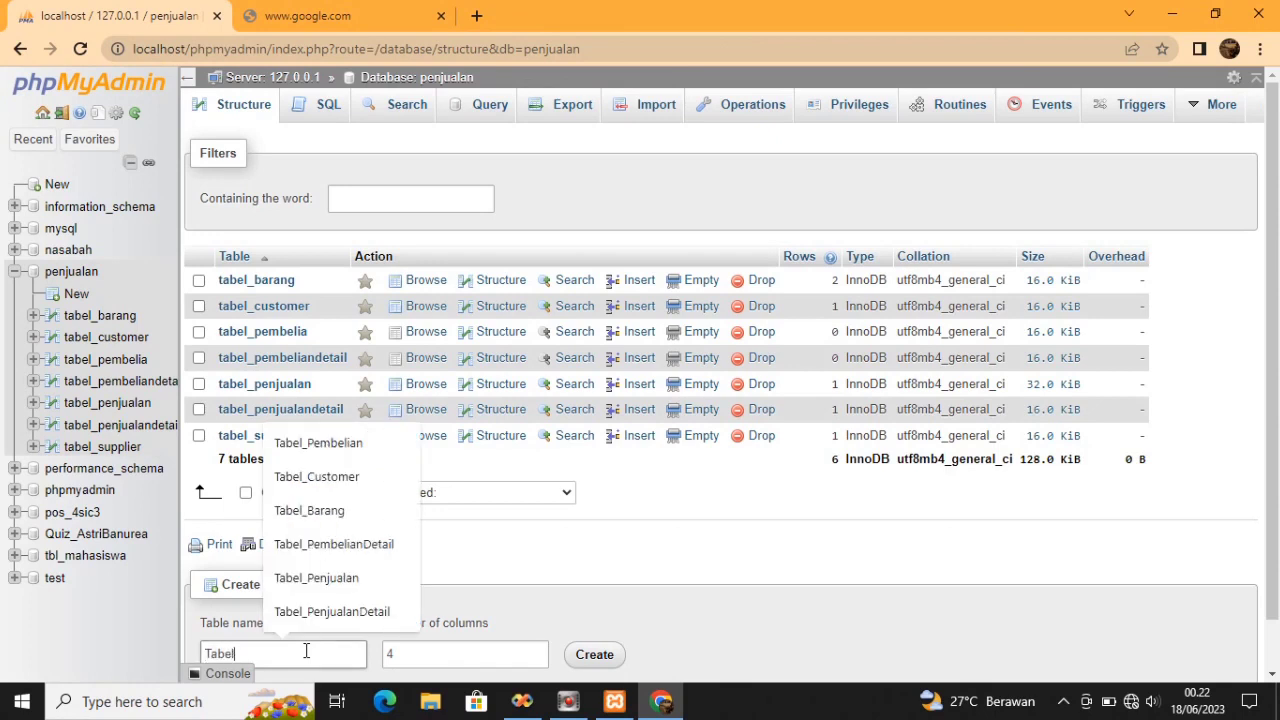
text(_USer)
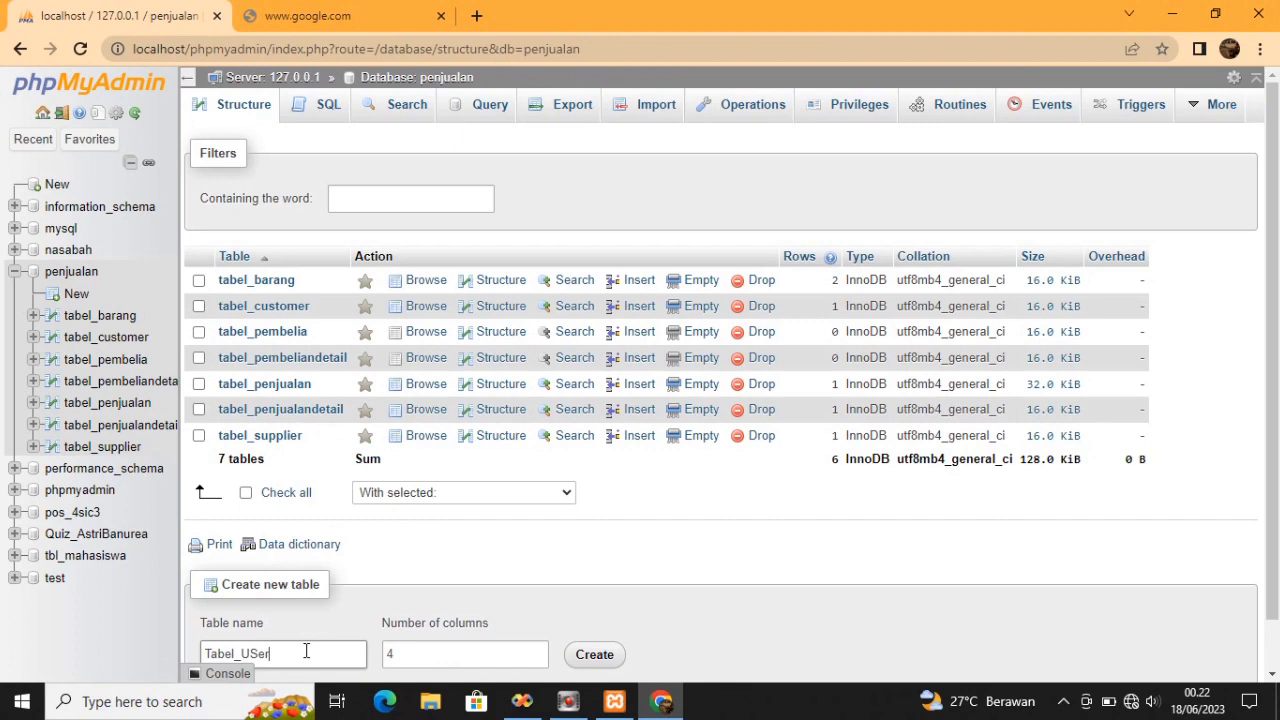
click(256, 652)
key(BackSpace)
text(s)
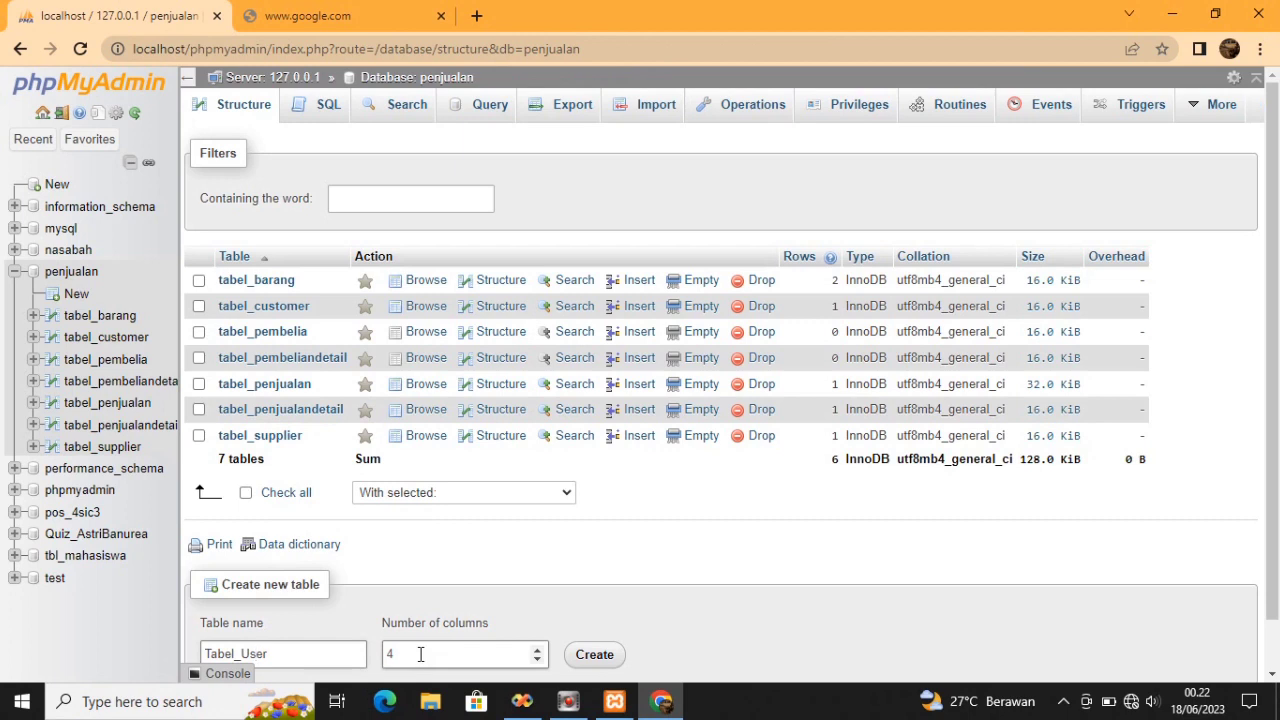
click(491, 646)
key(BackSpace)
text(5)
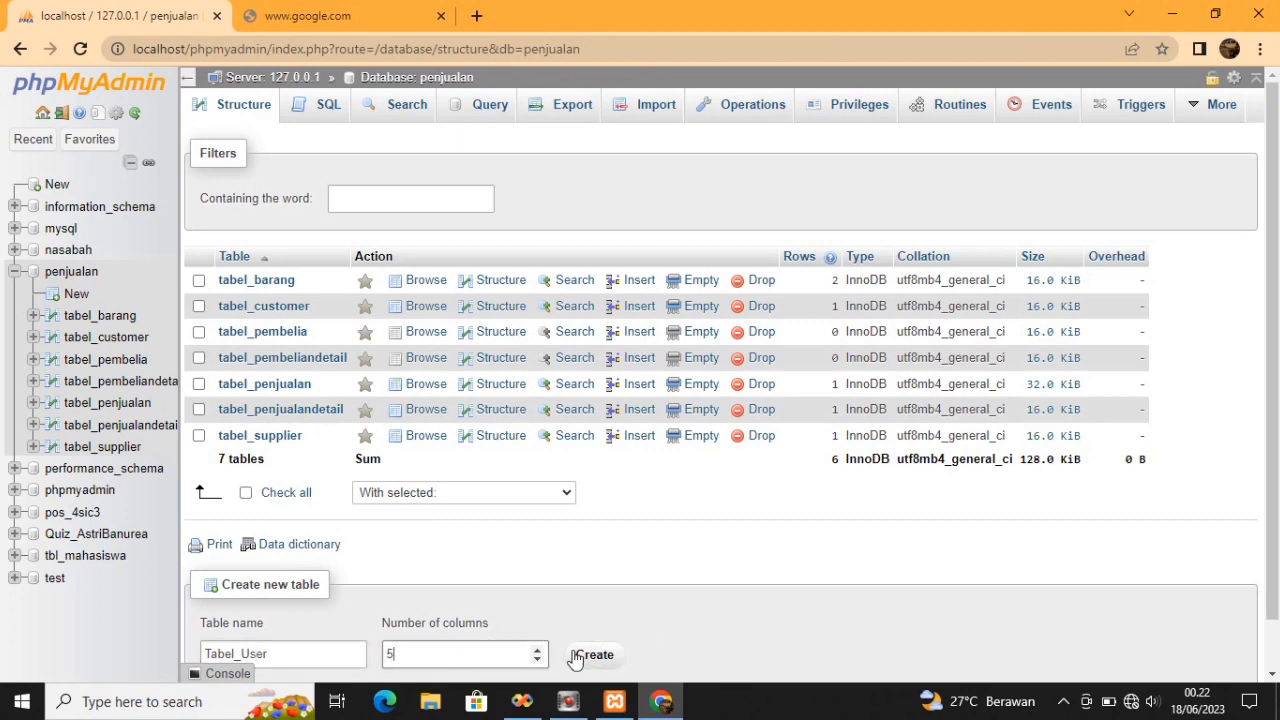
click(576, 657)
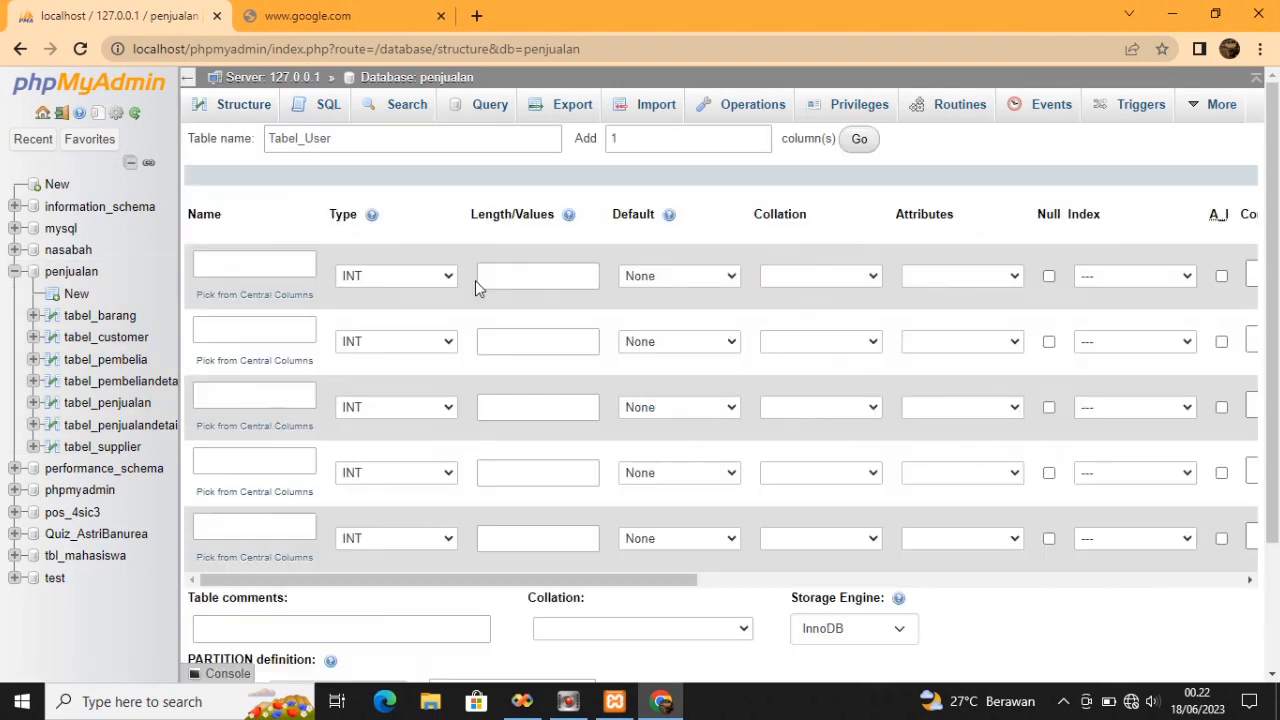
click(281, 263)
Name the first two columns ID_User and Password
click(281, 263)
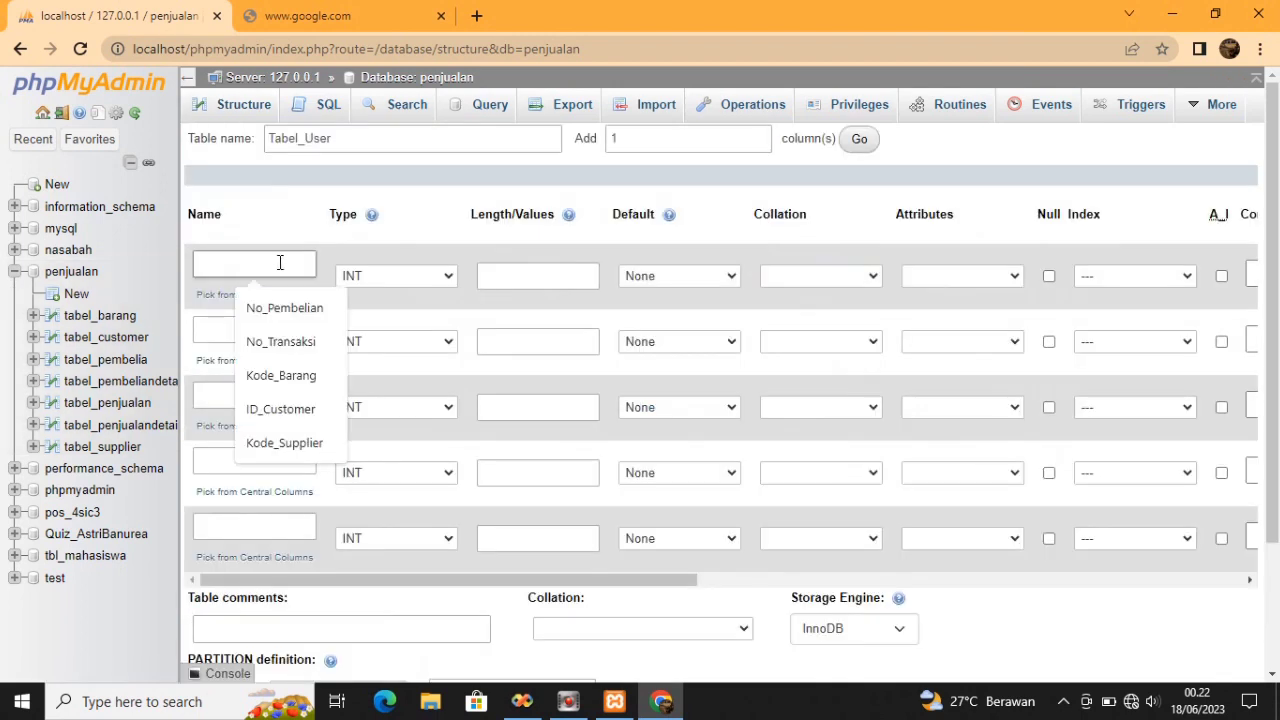
text(ID_User)
click(285, 325)
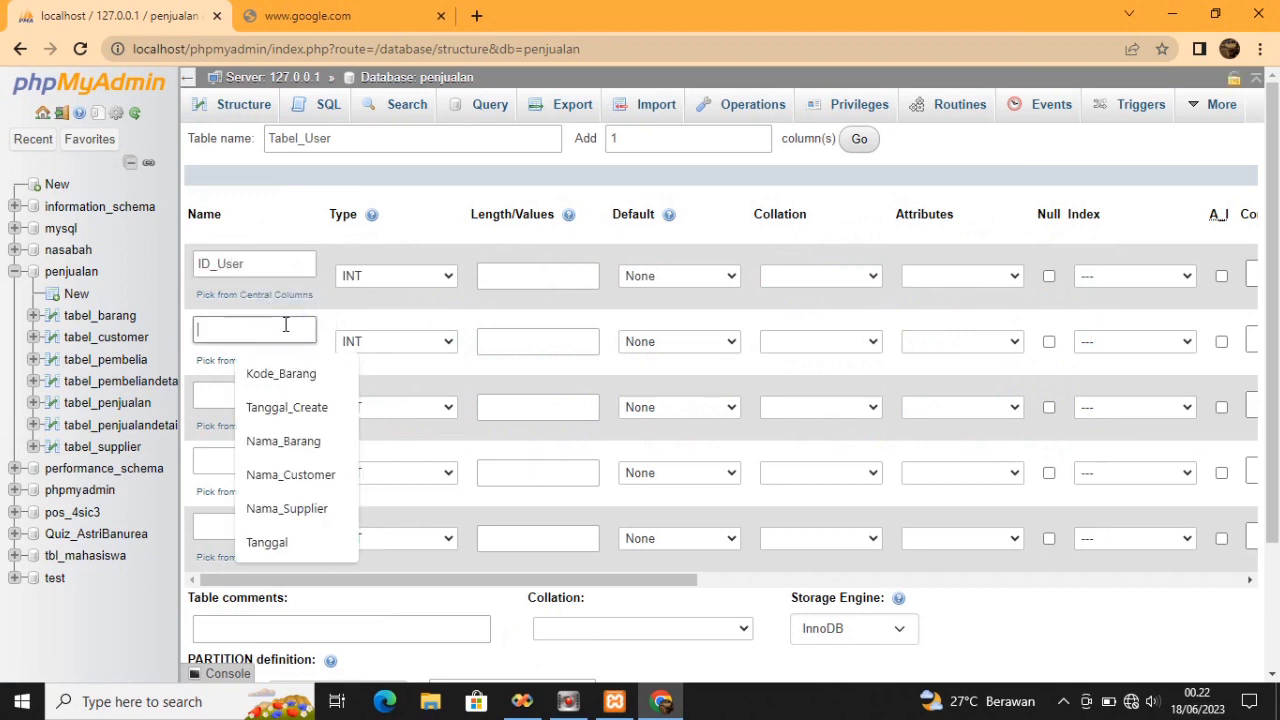
text(Password)
Name the remaining three columns Nama_User, No_Hanphone and Level
click(274, 395)
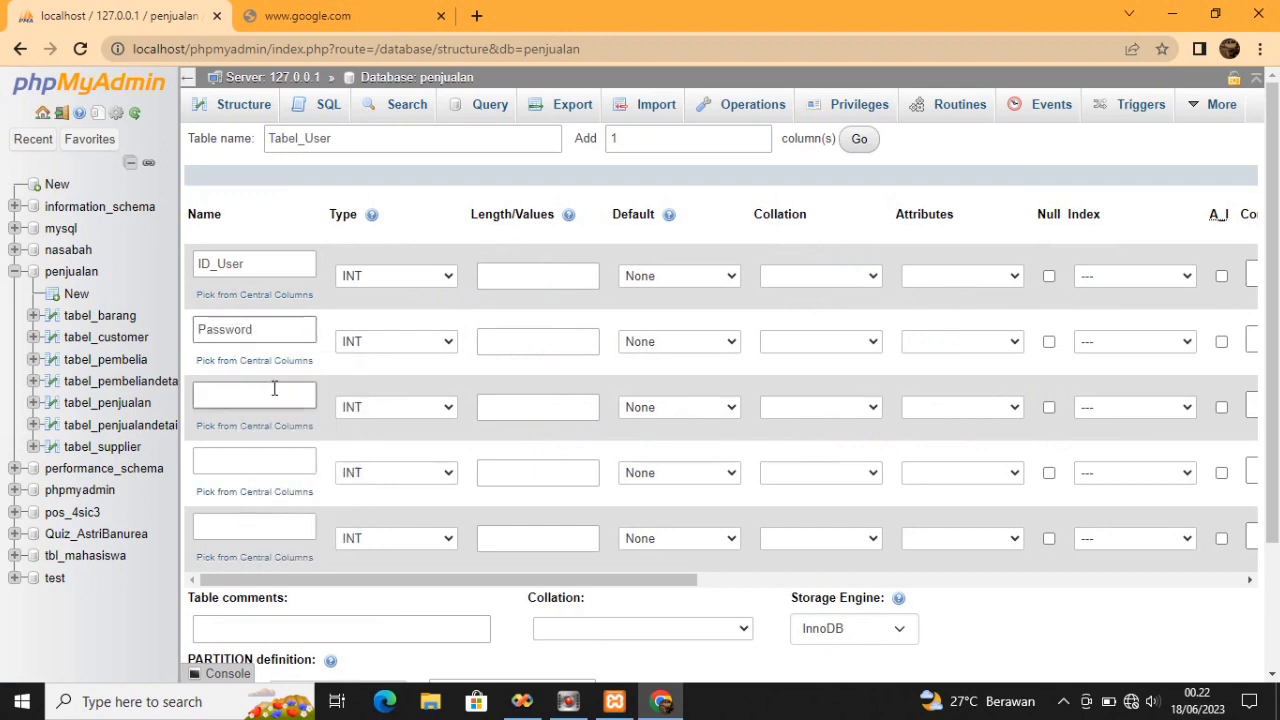
click(274, 395)
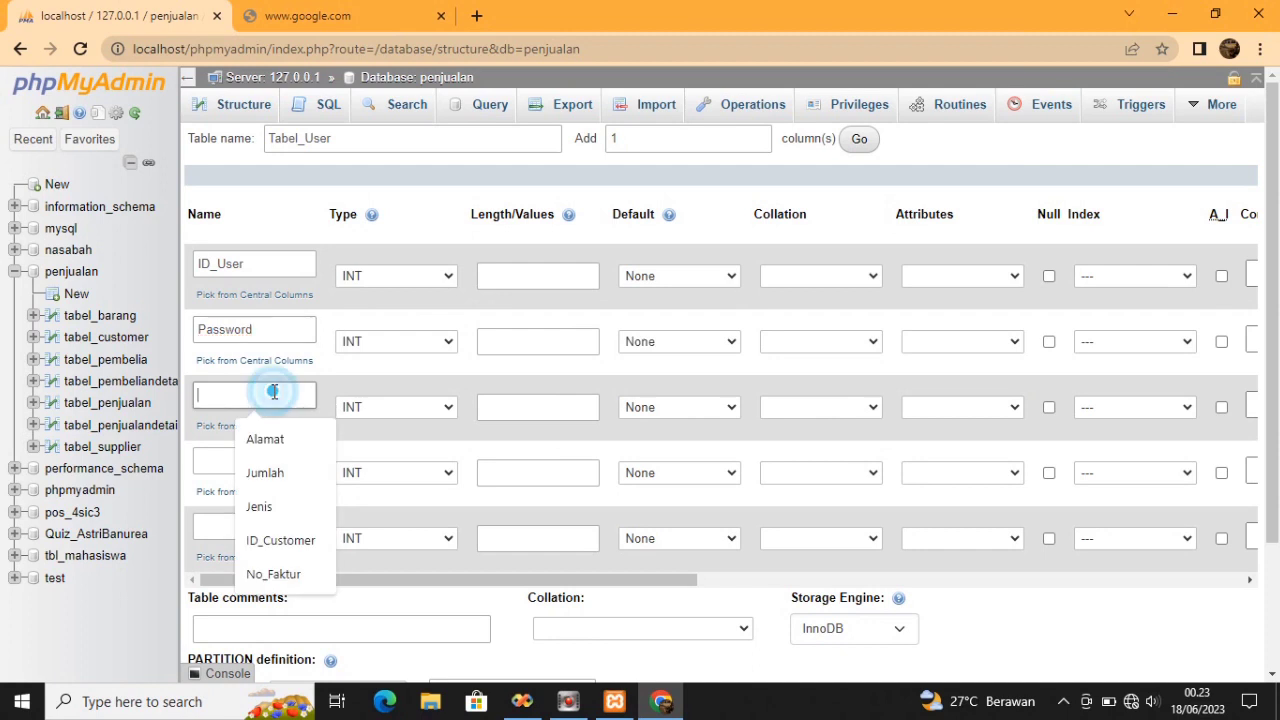
text(Nama)
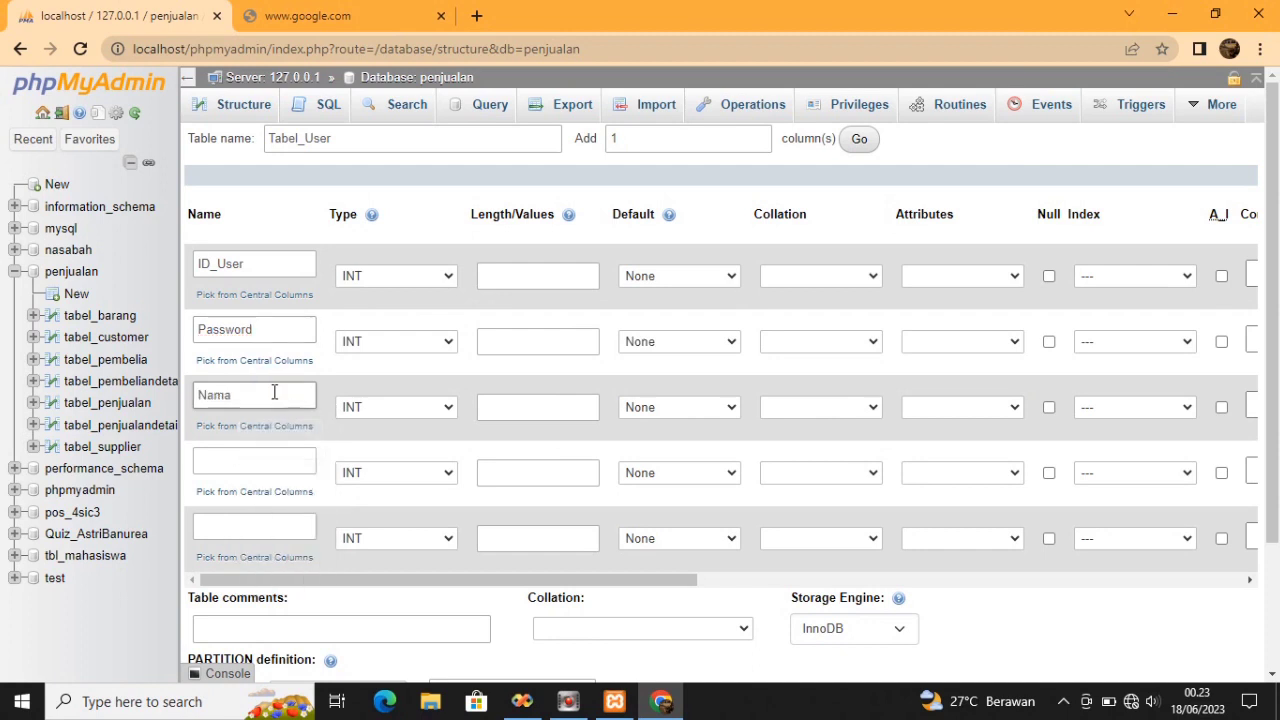
text(_USer)
key(BackSpace)
text(ser)
click(265, 466)
click(265, 466)
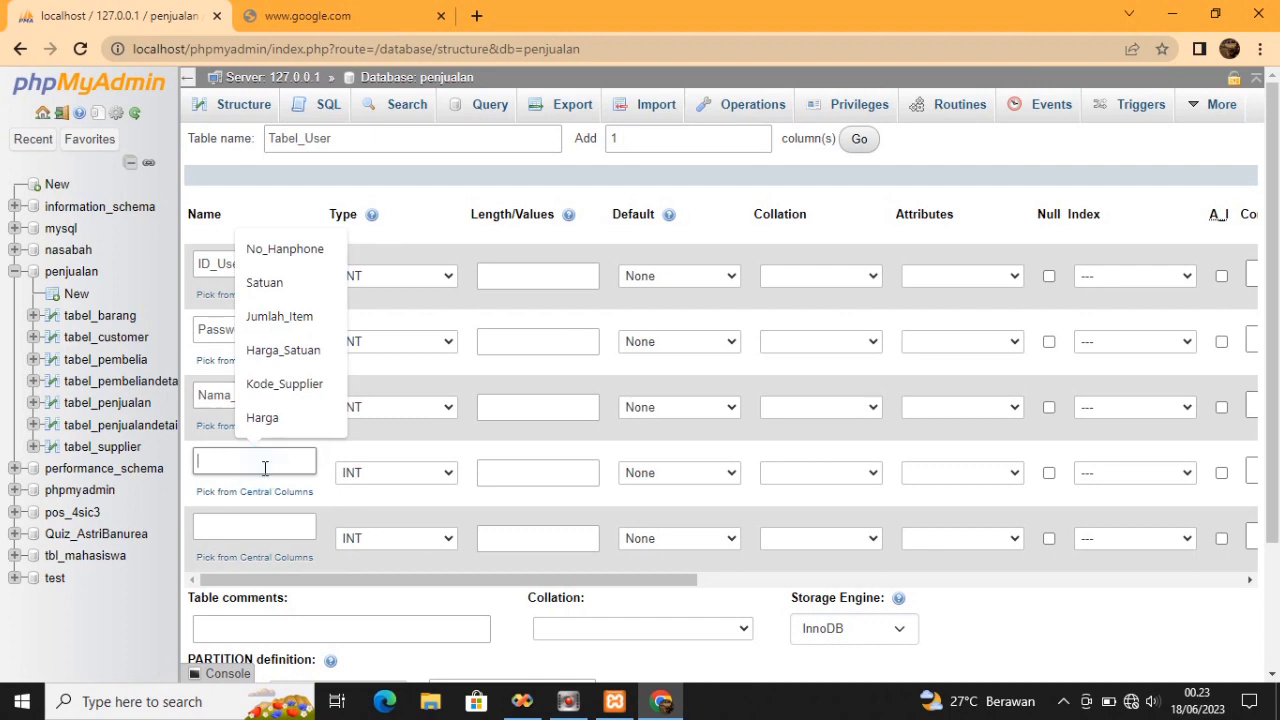
text(No_Hanph)
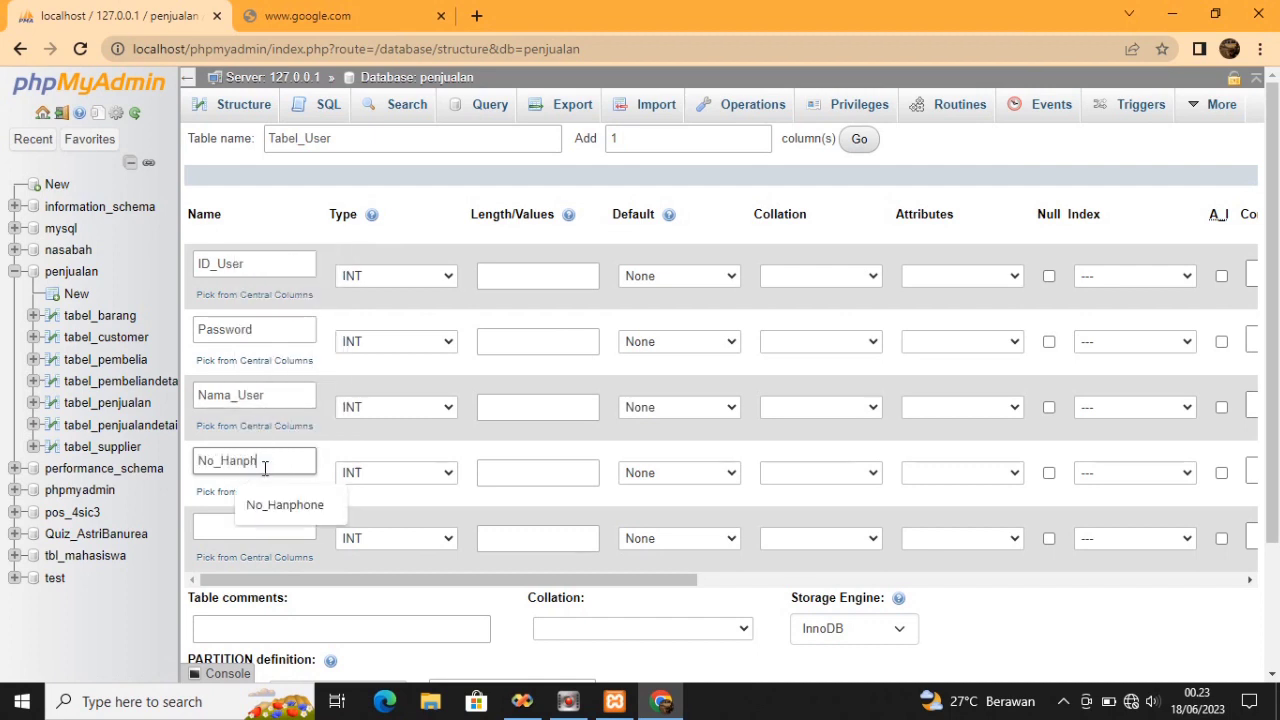
text(one)
click(243, 523)
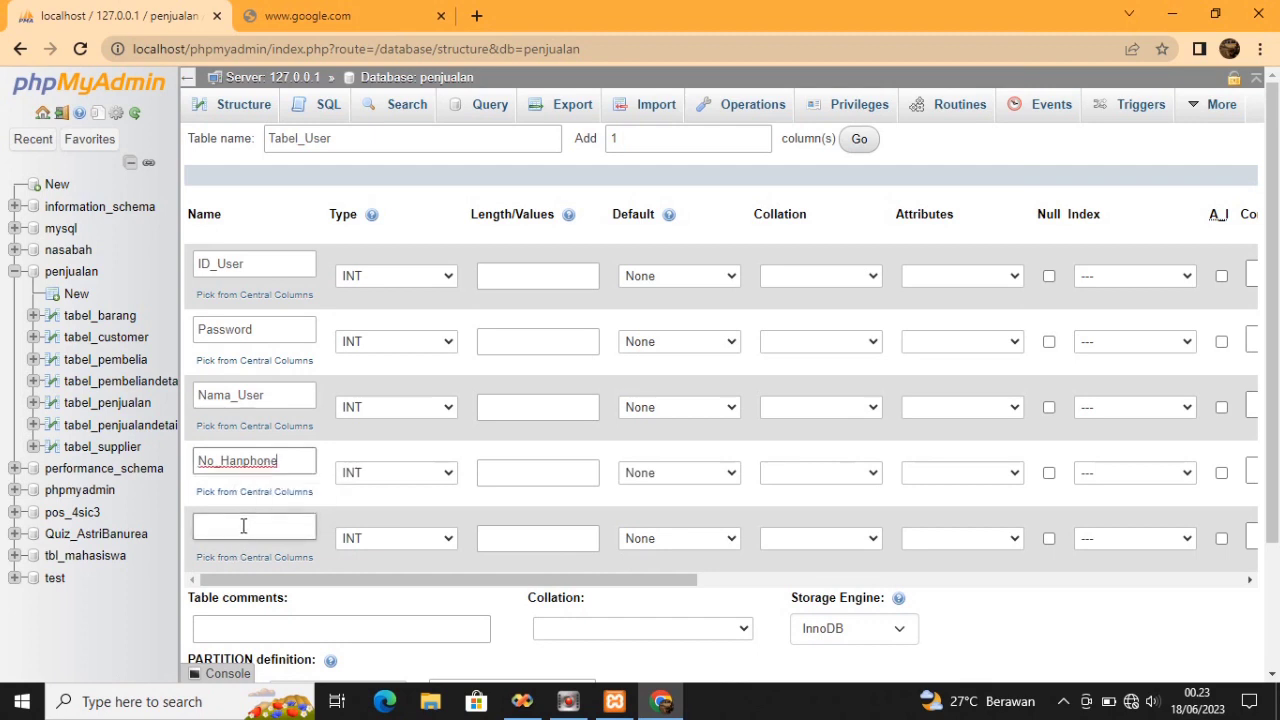
click(244, 523)
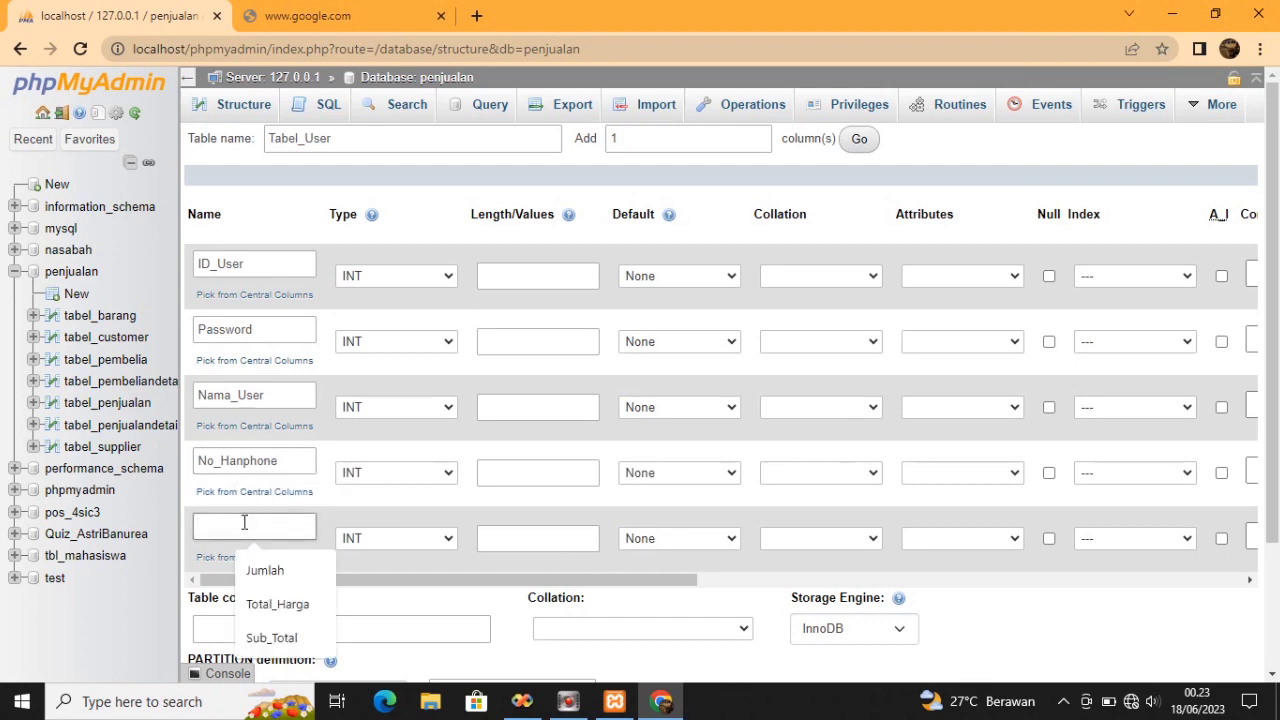
text(Leve)
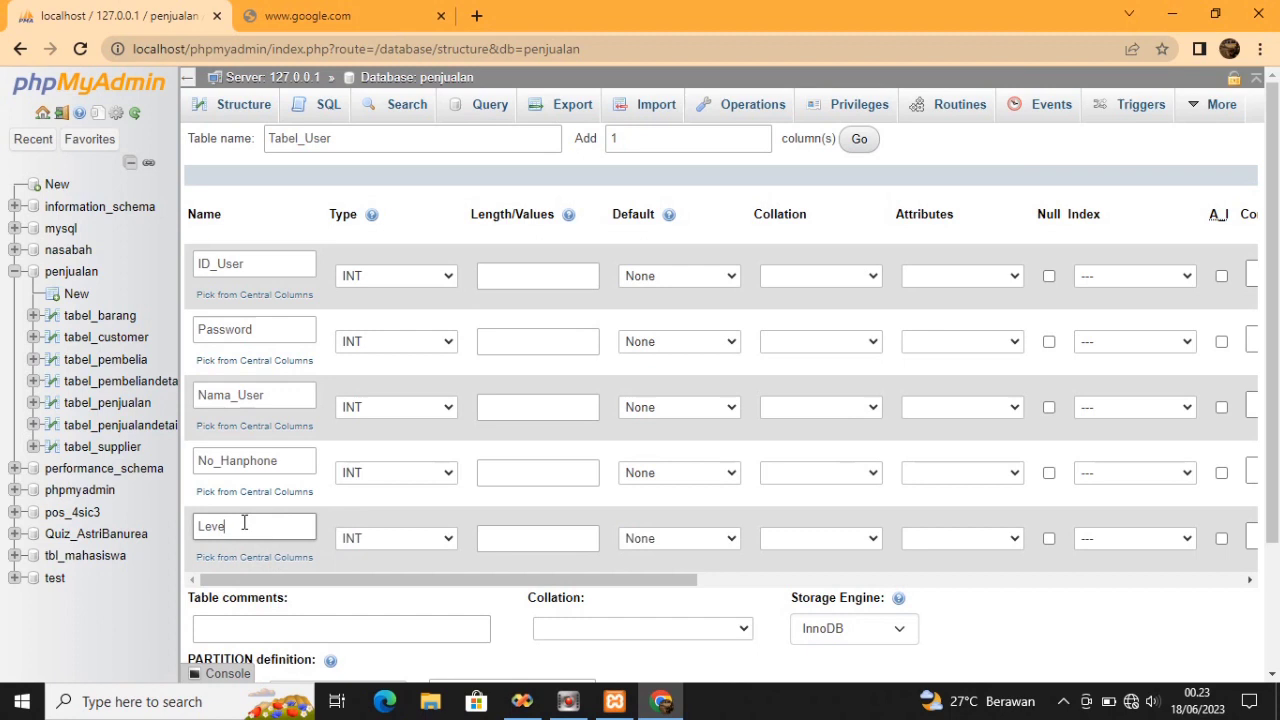
text(l)
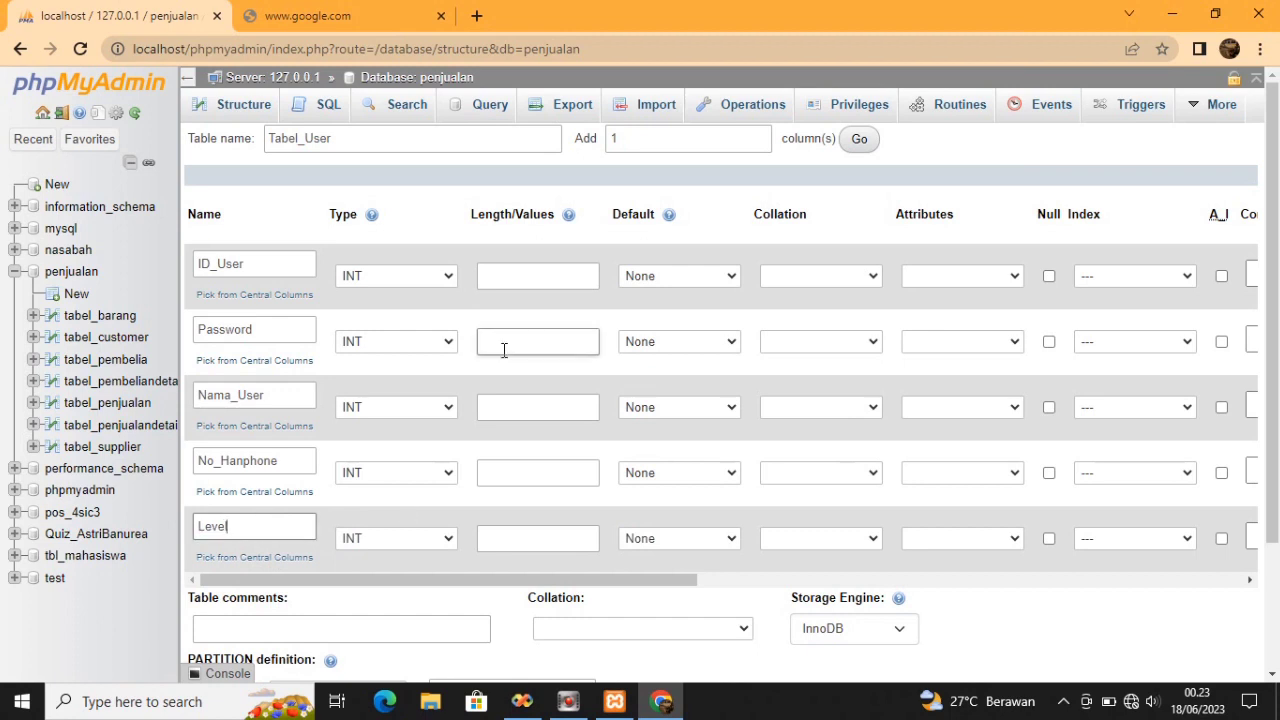
Set ID_User, Password, Nama_User and No_Hanphone to type VARCHAR
click(520, 277)
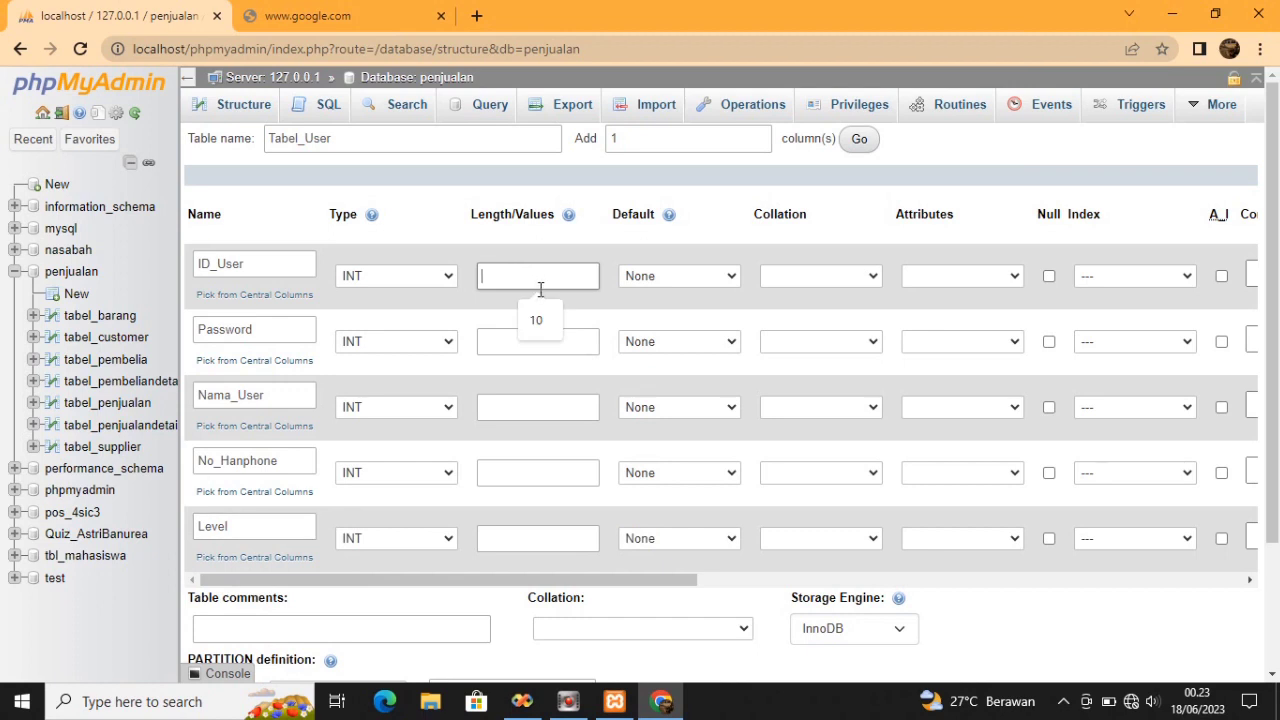
click(447, 275)
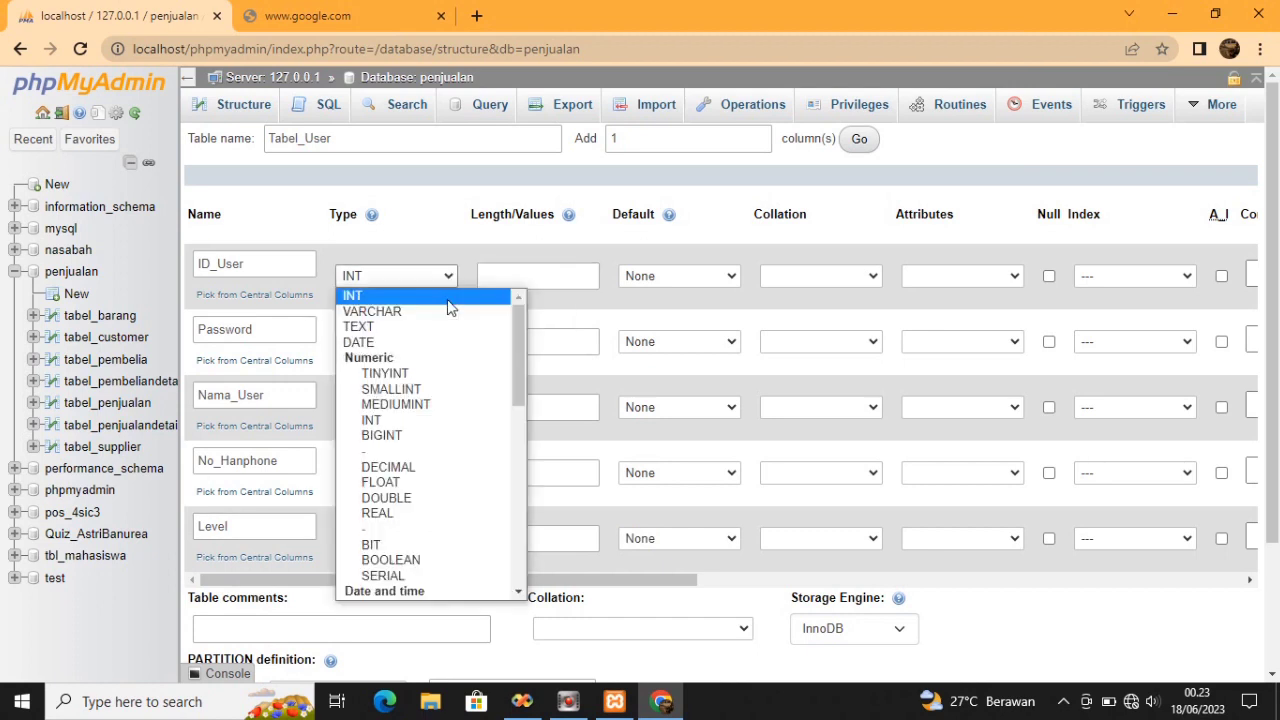
click(443, 309)
click(447, 342)
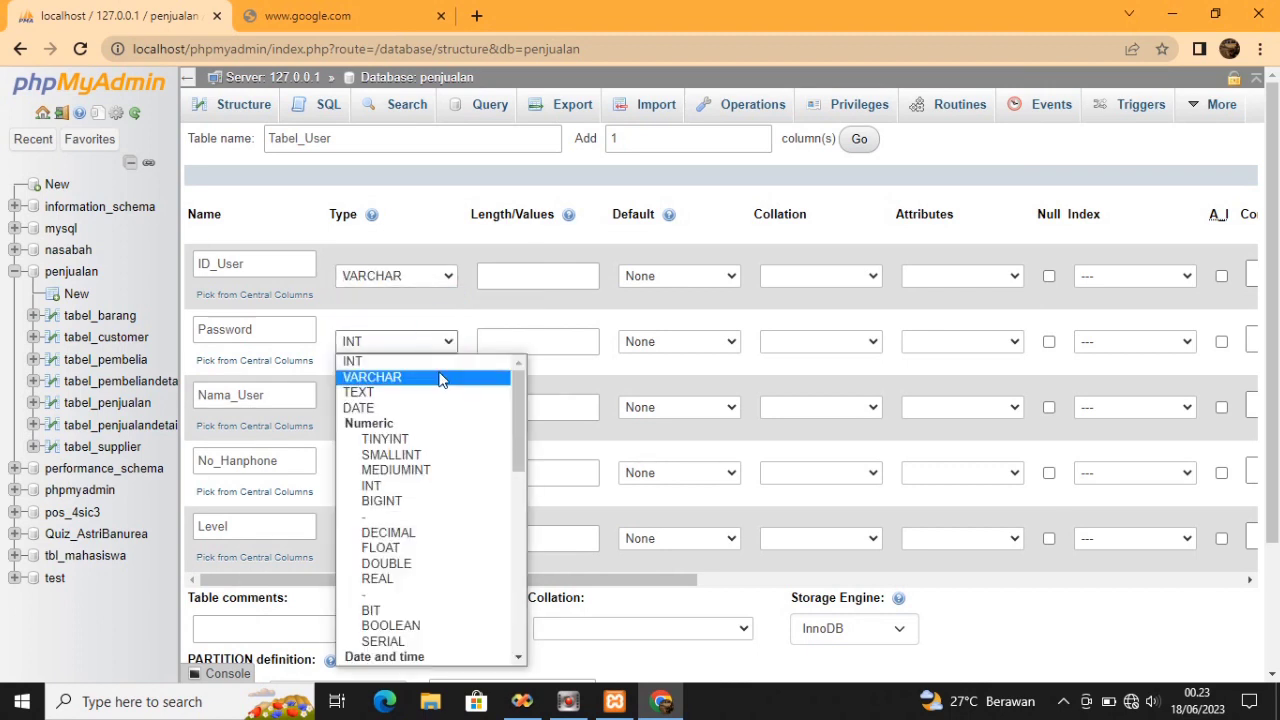
click(440, 380)
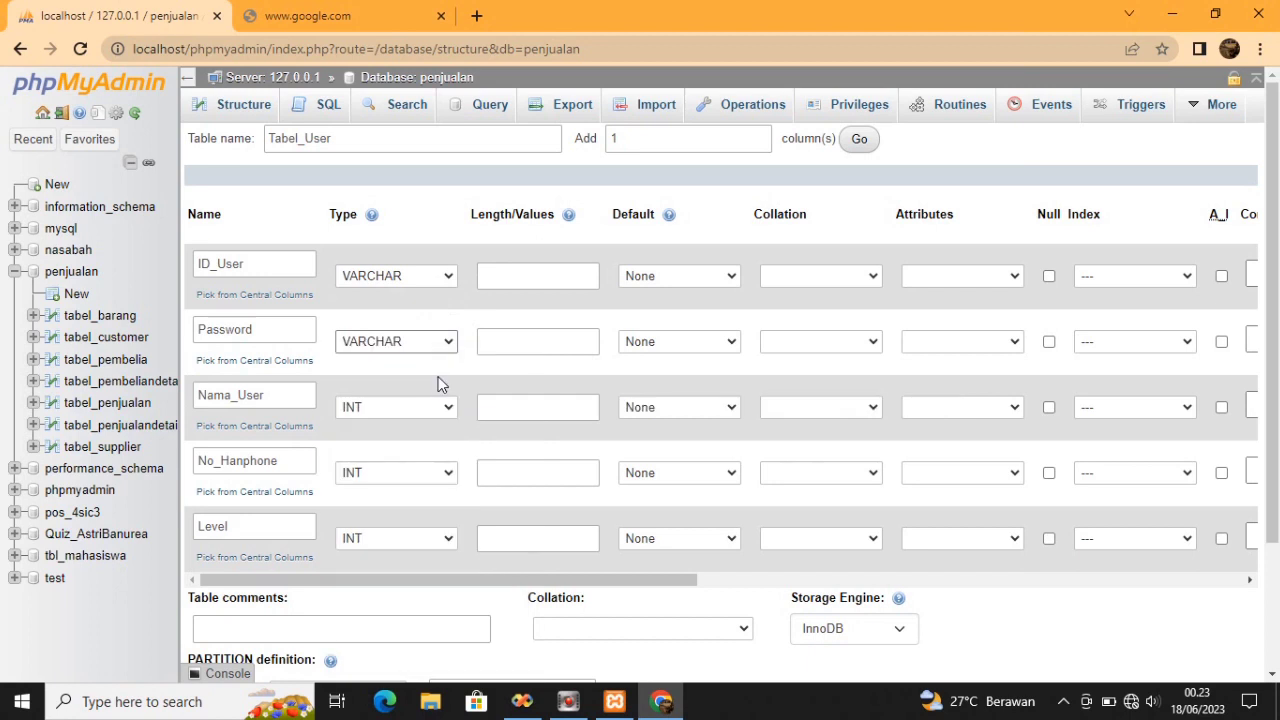
click(447, 407)
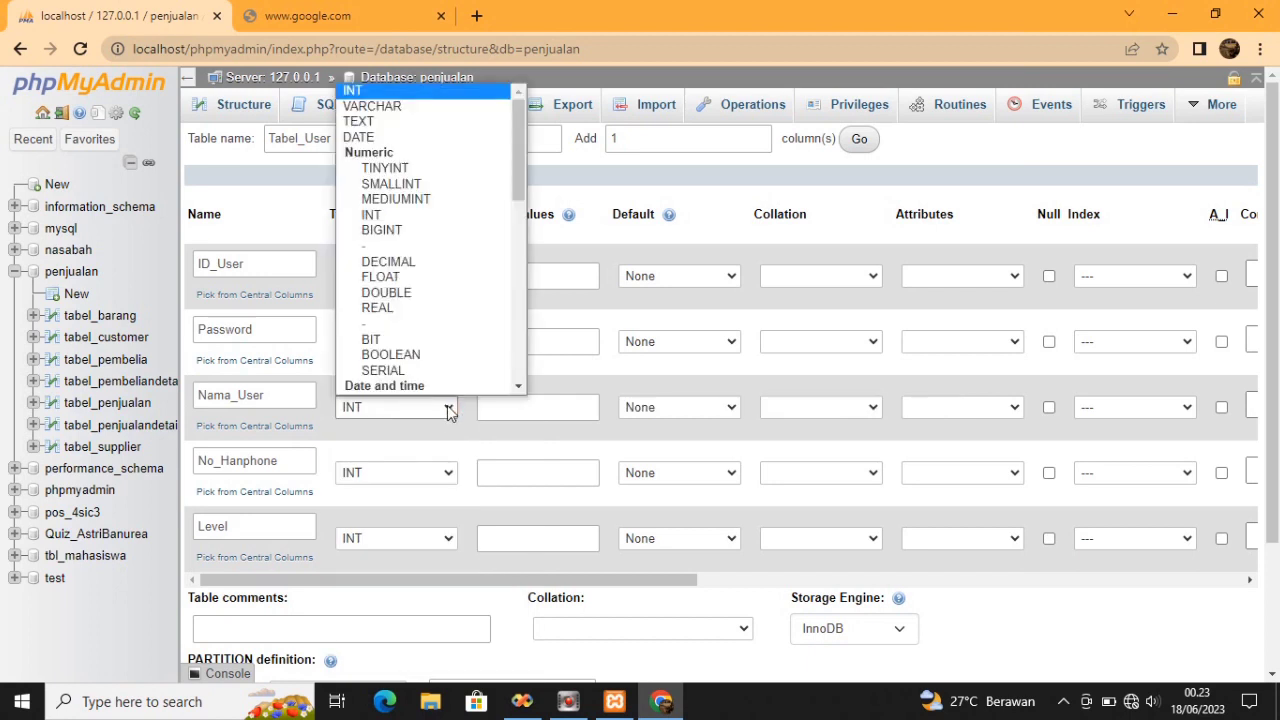
click(390, 108)
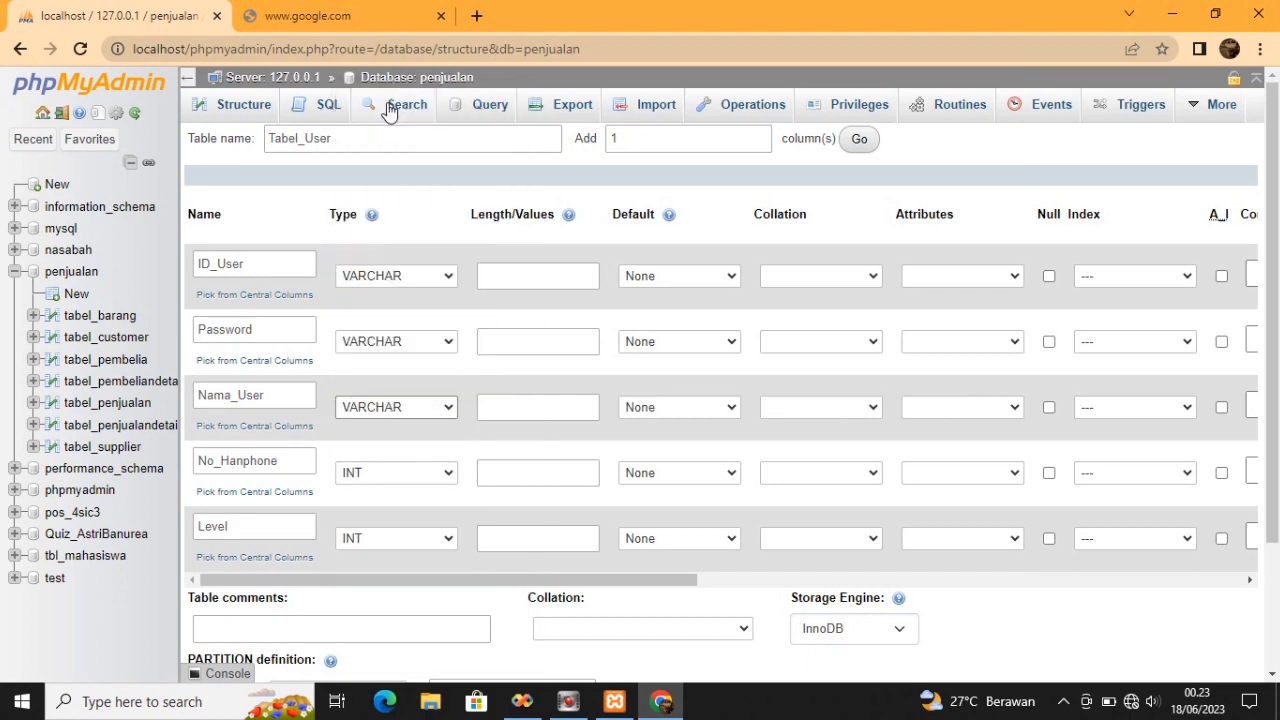
click(448, 476)
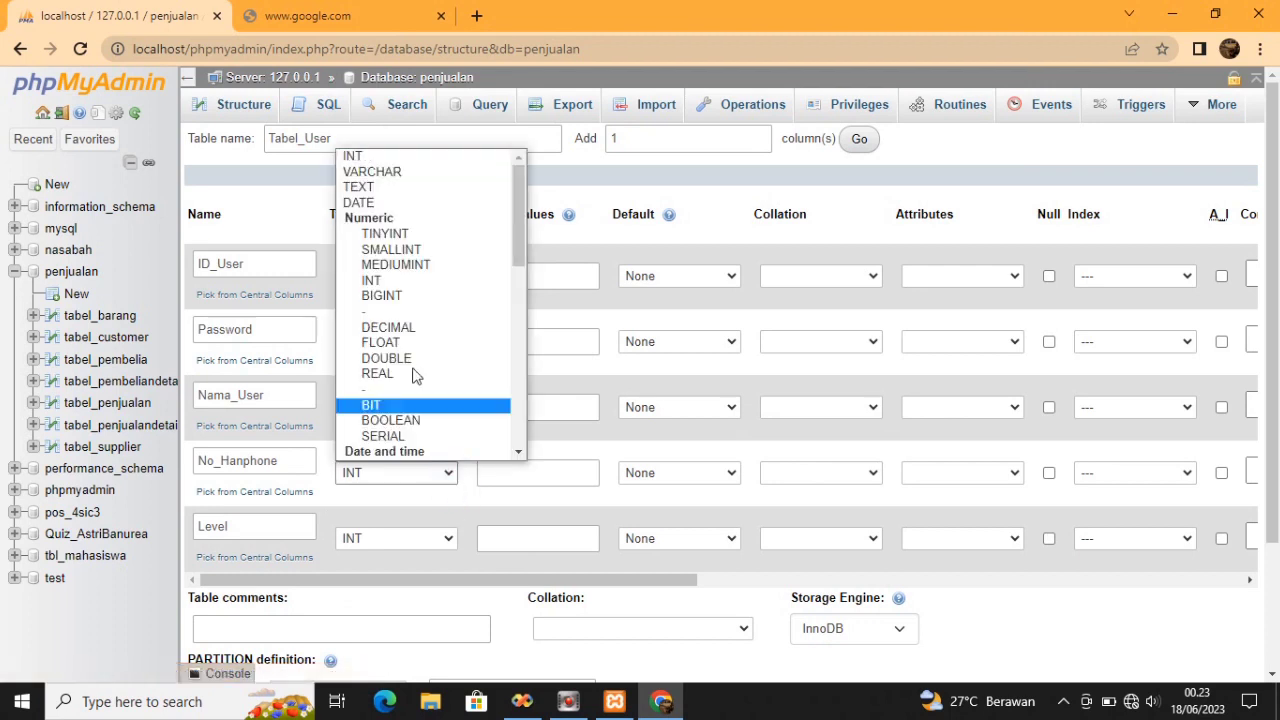
click(397, 177)
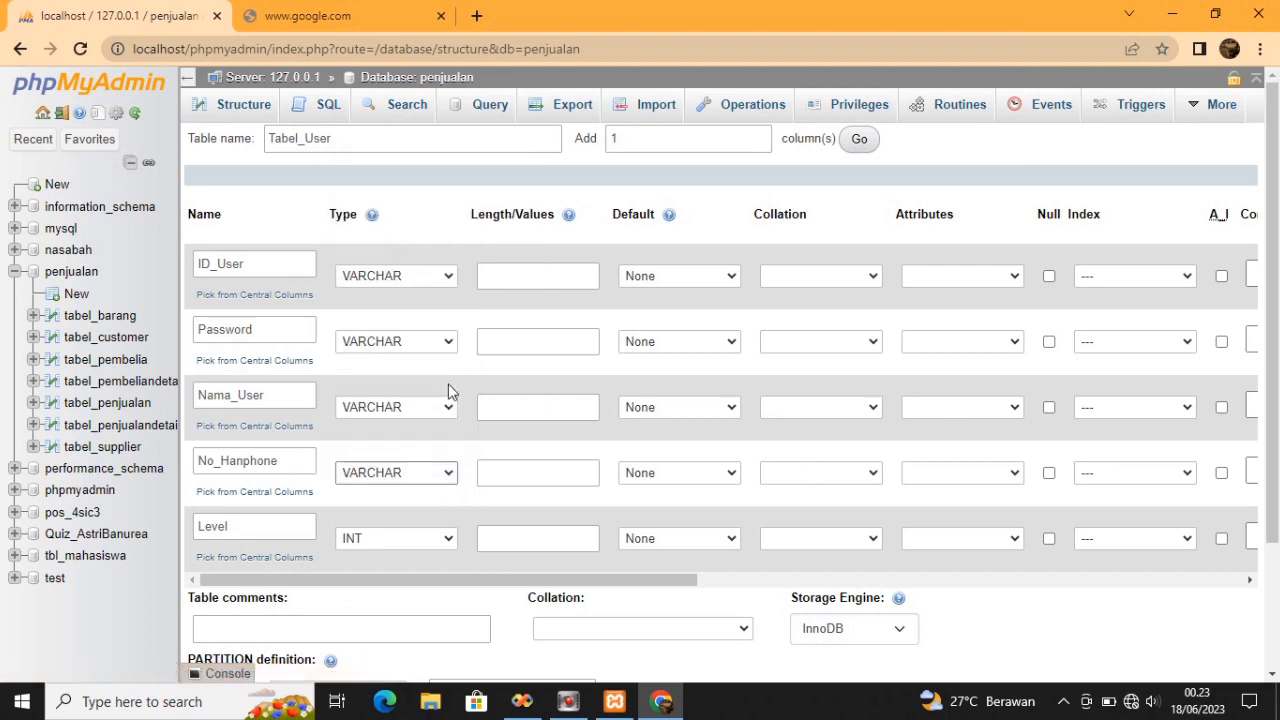
Set the Level column's type to ENUM
click(451, 544)
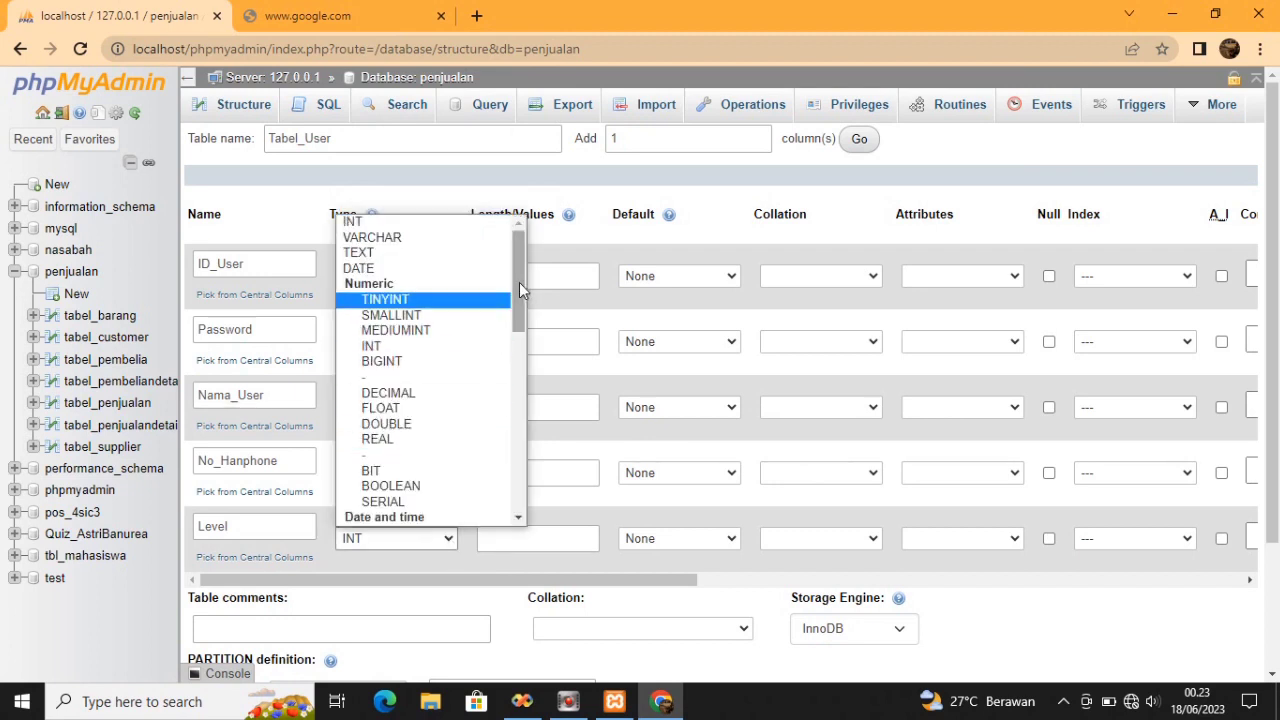
drag(519, 282, 538, 452)
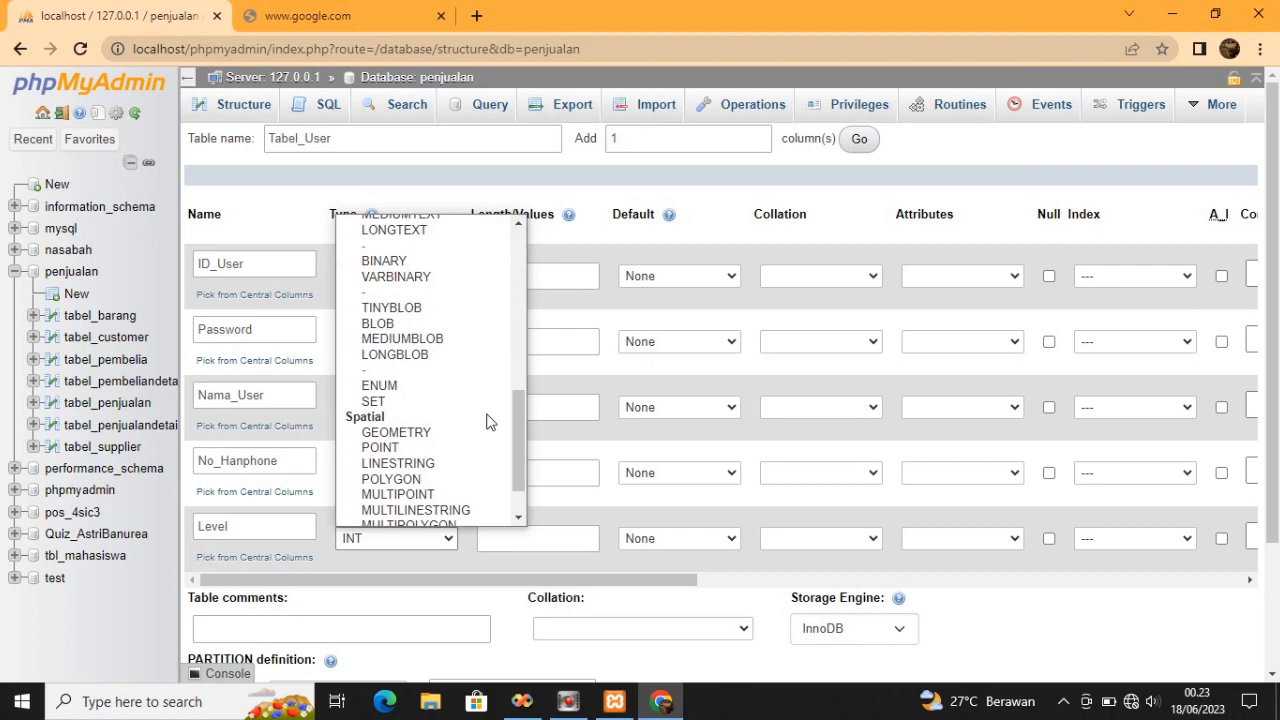
click(405, 388)
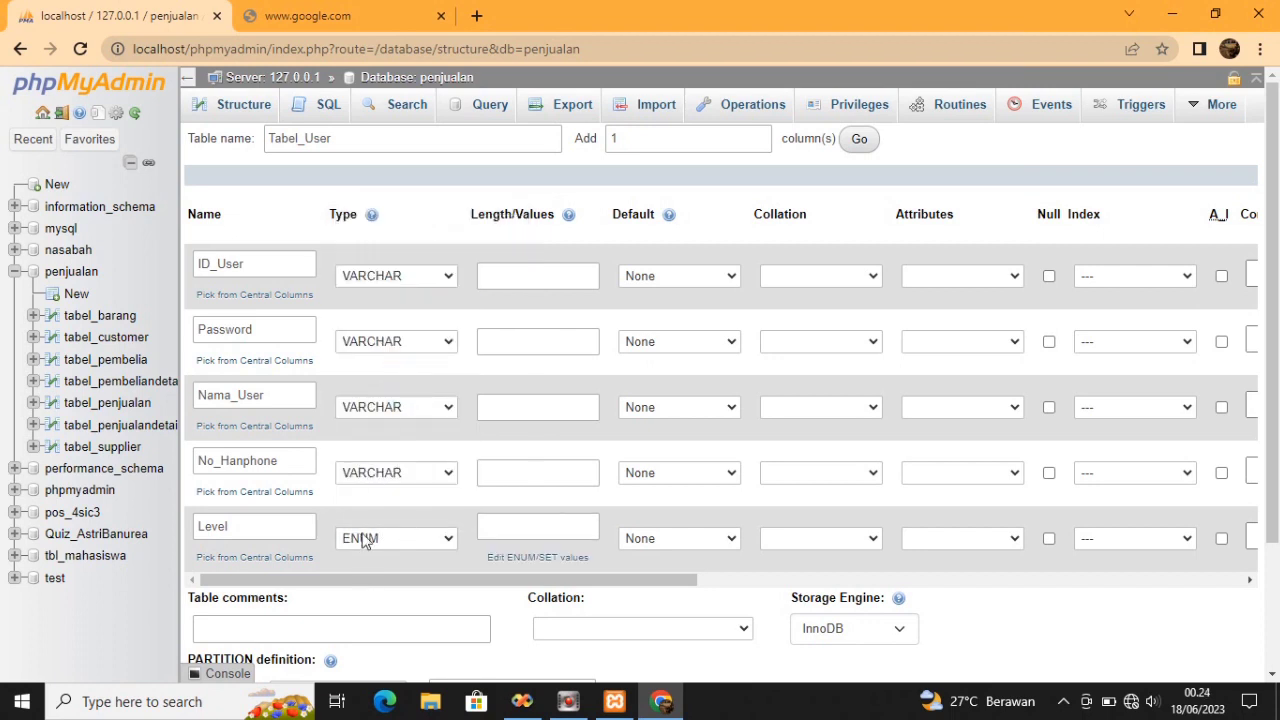
click(571, 276)
click(571, 276)
Set lengths ID_User 10, Password 40, Nama_User 30, No_Hanphone 12 and Level 4
click(551, 323)
click(544, 342)
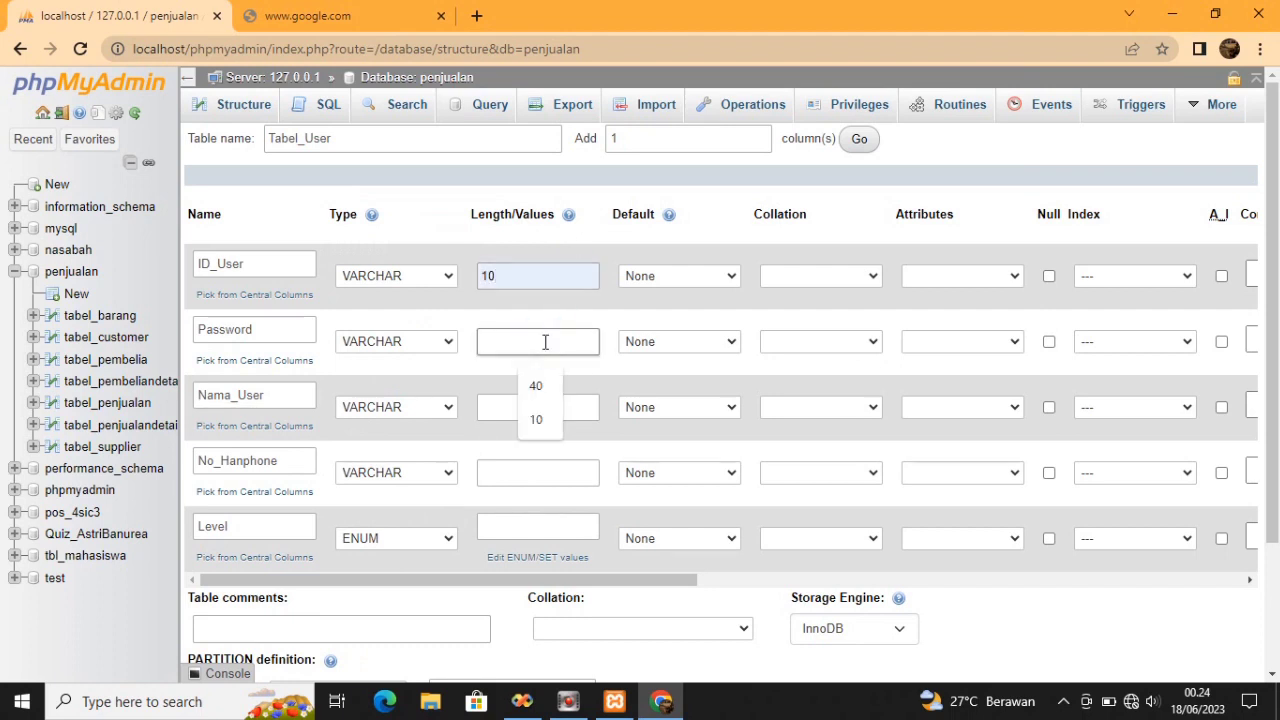
click(538, 386)
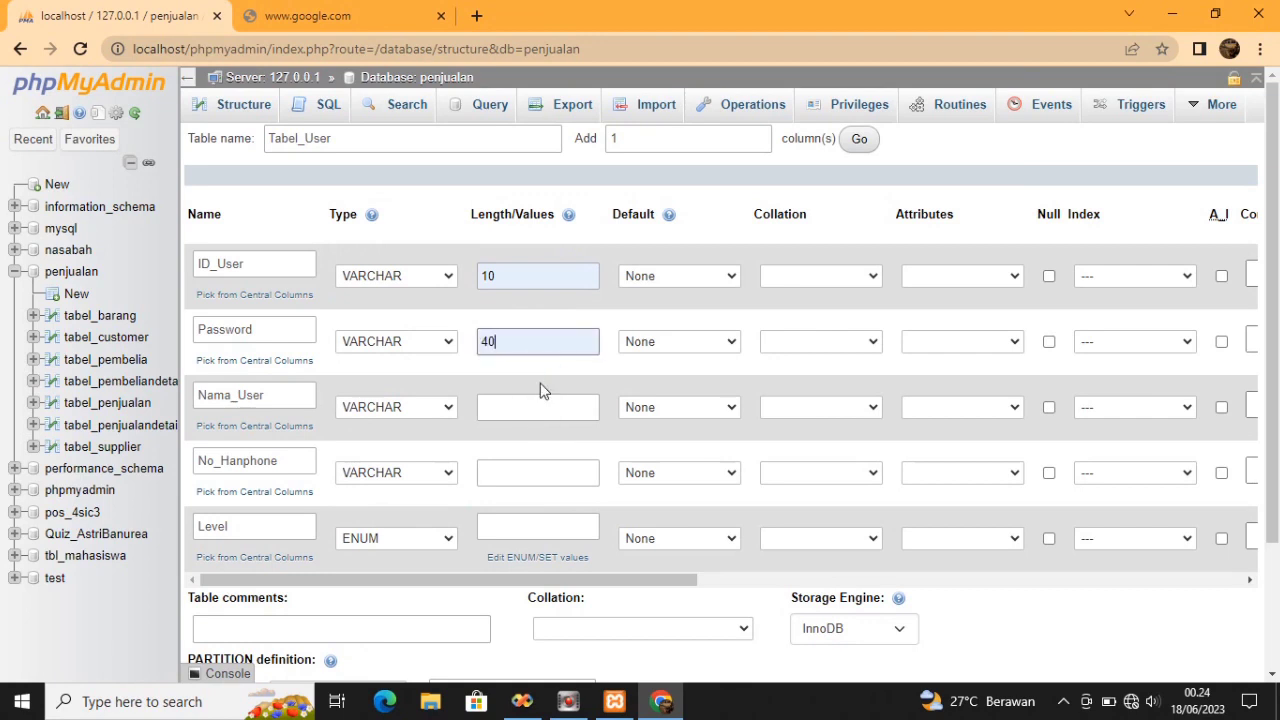
click(542, 406)
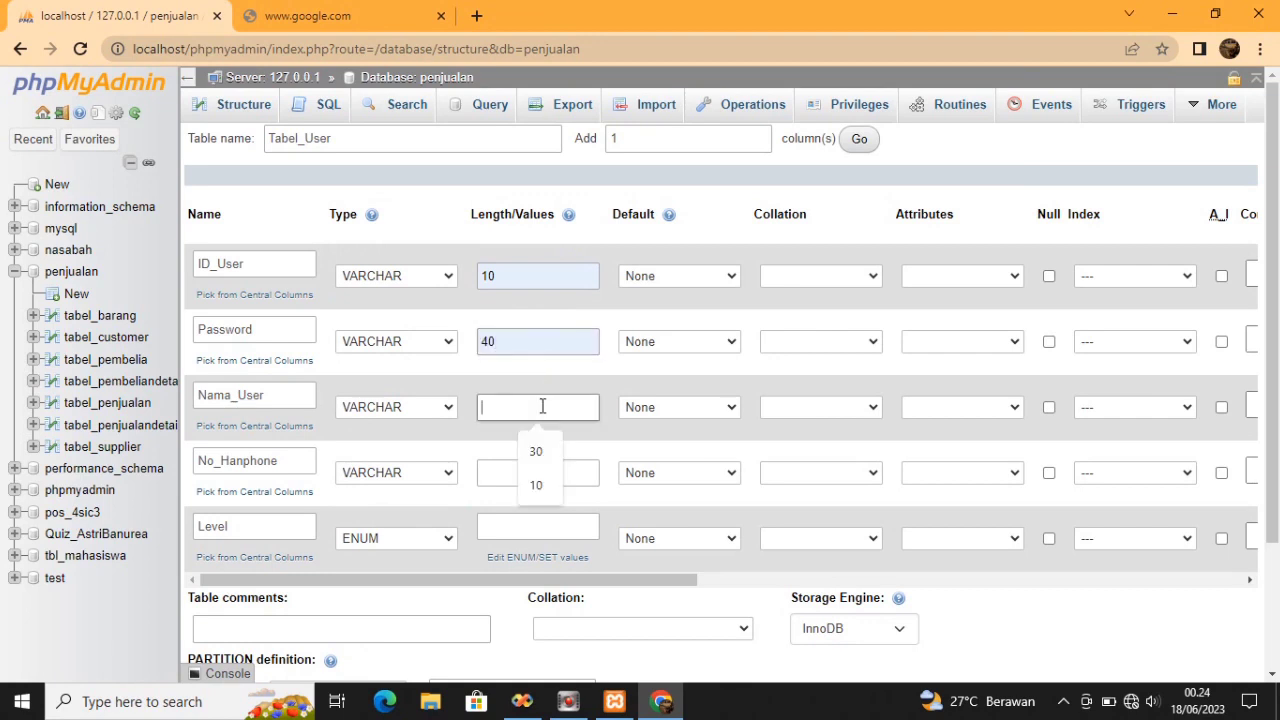
click(541, 443)
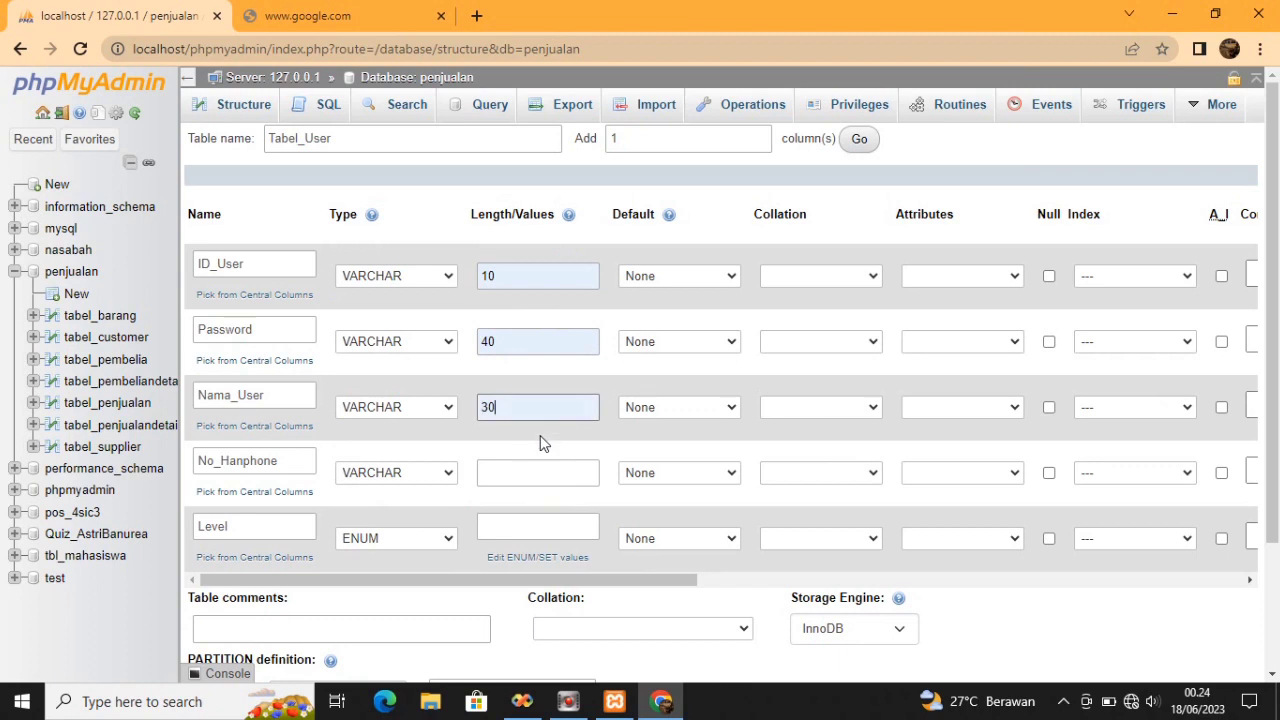
click(542, 474)
click(541, 518)
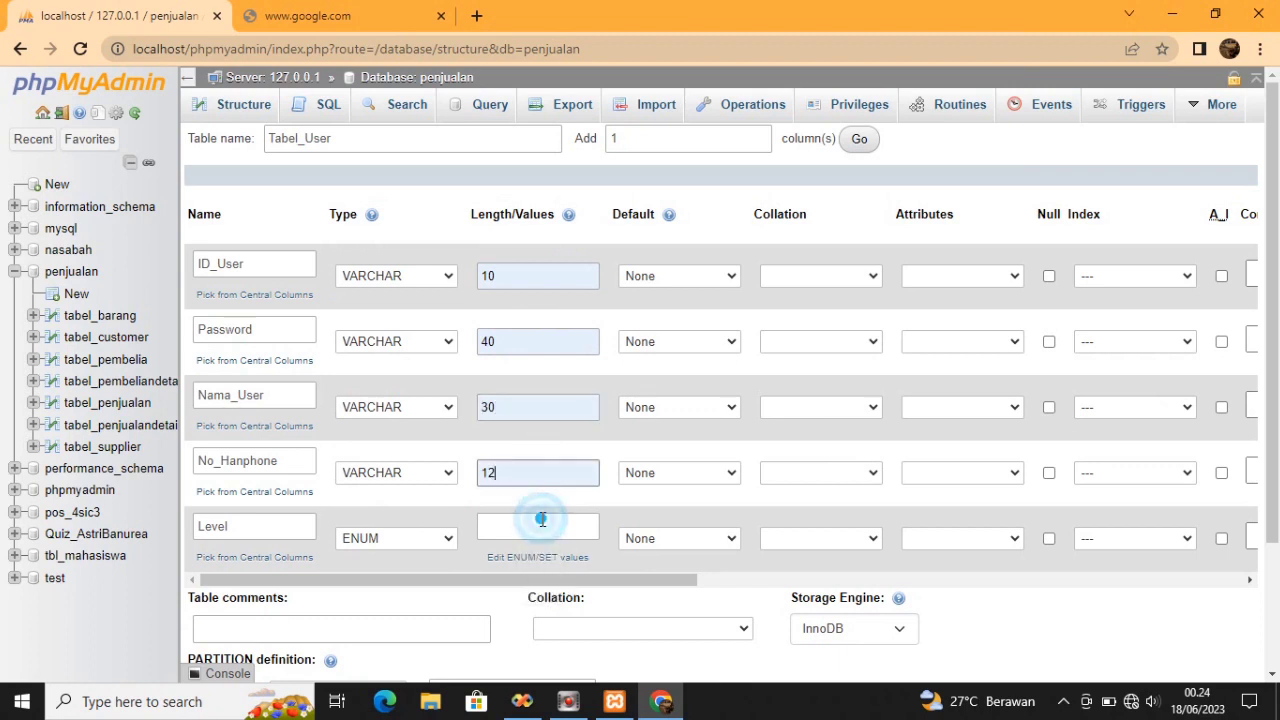
click(541, 523)
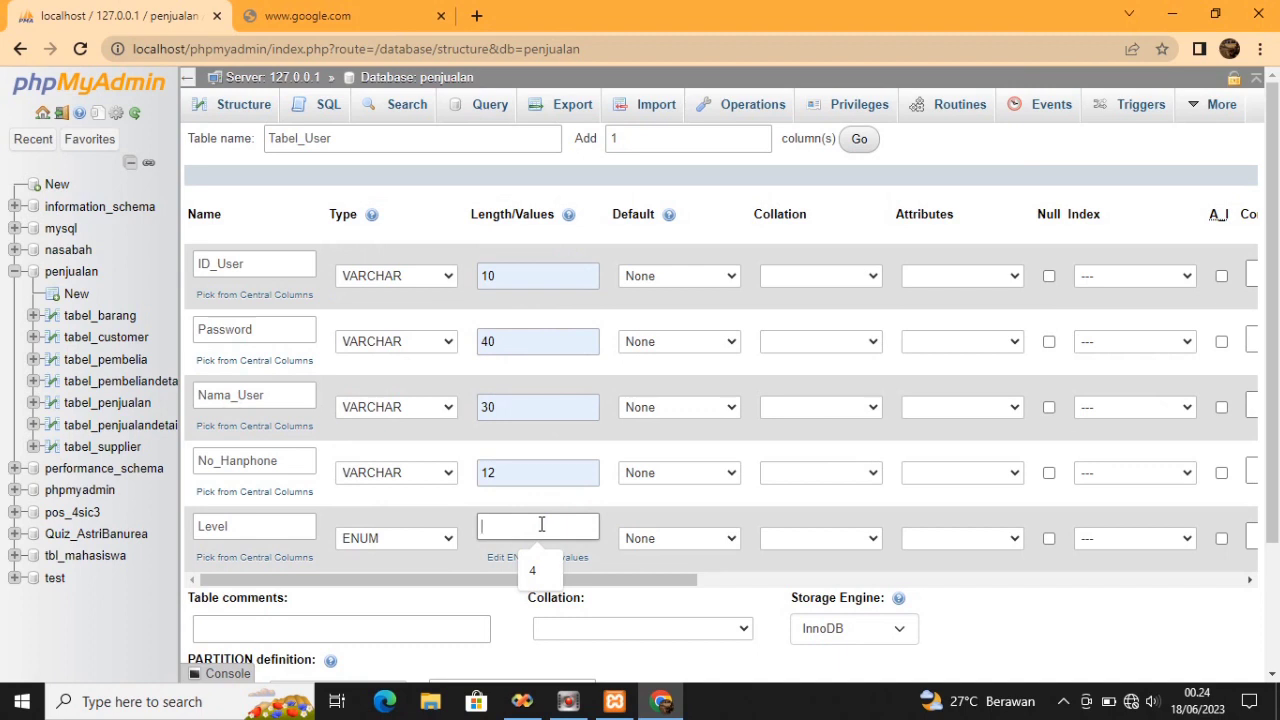
click(537, 567)
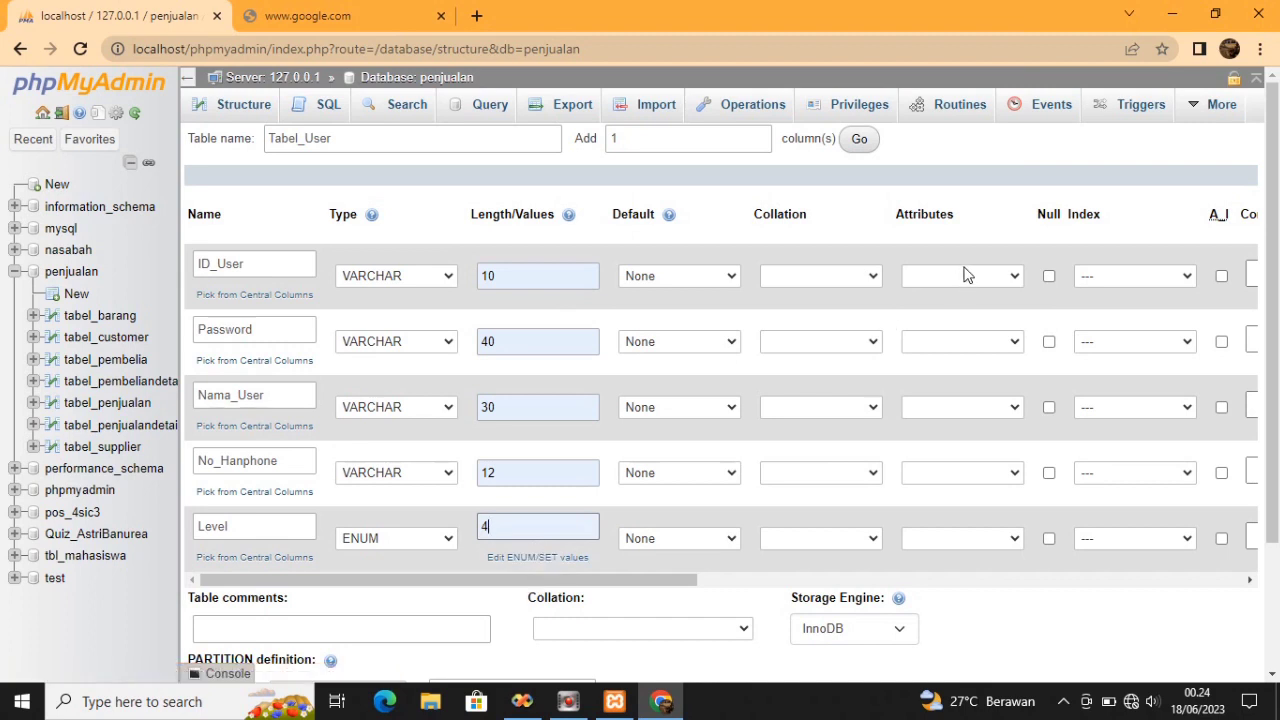
click(1184, 276)
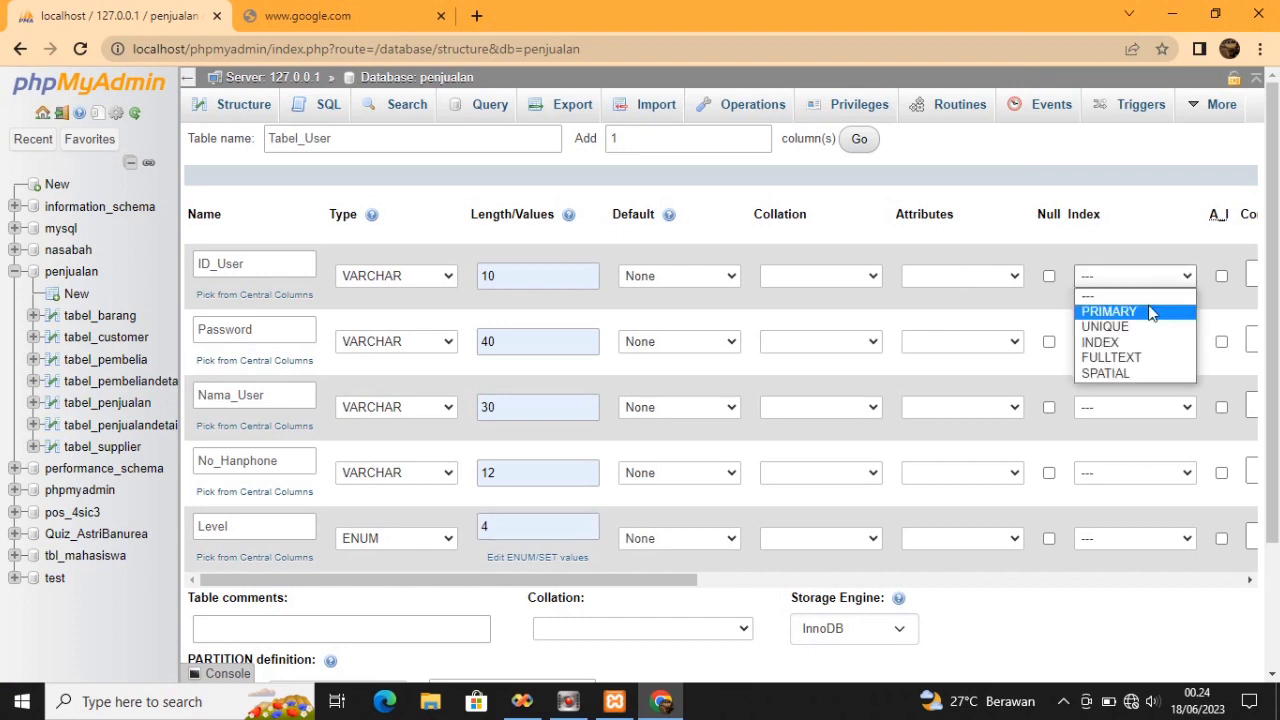
Choose PRIMARY as ID_User's index and confirm the Add index dialog
click(1108, 311)
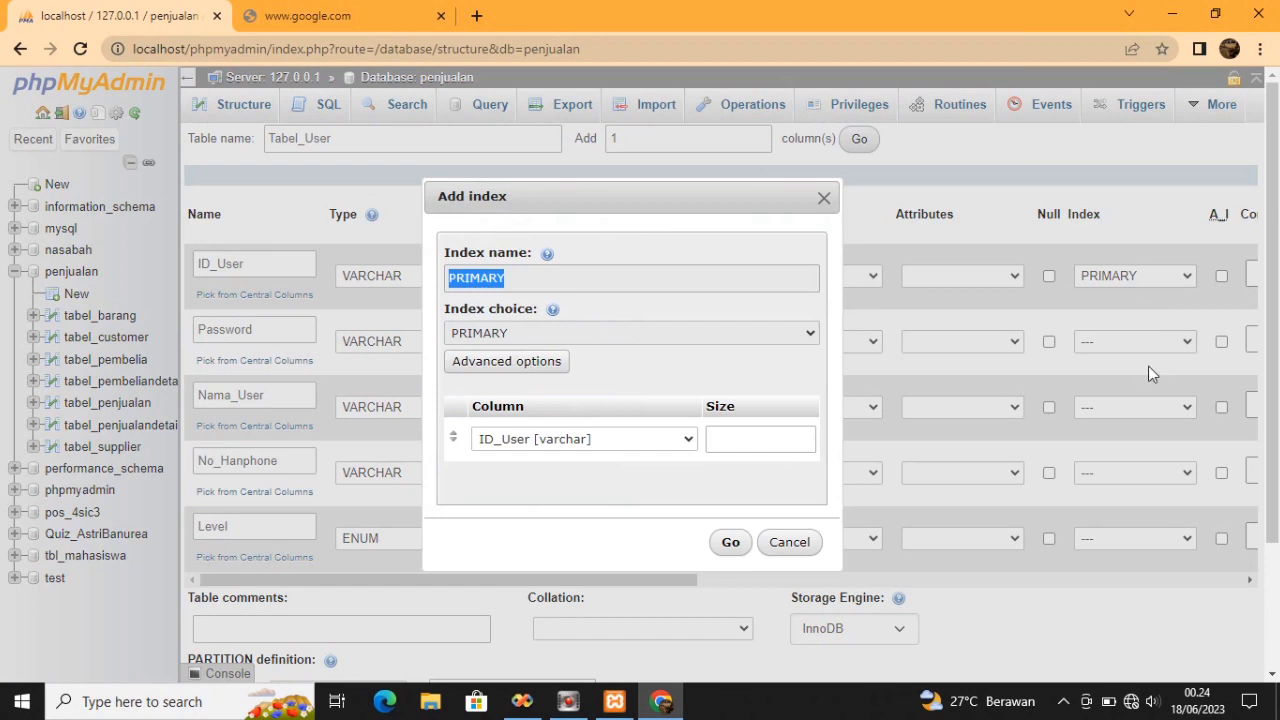
click(730, 541)
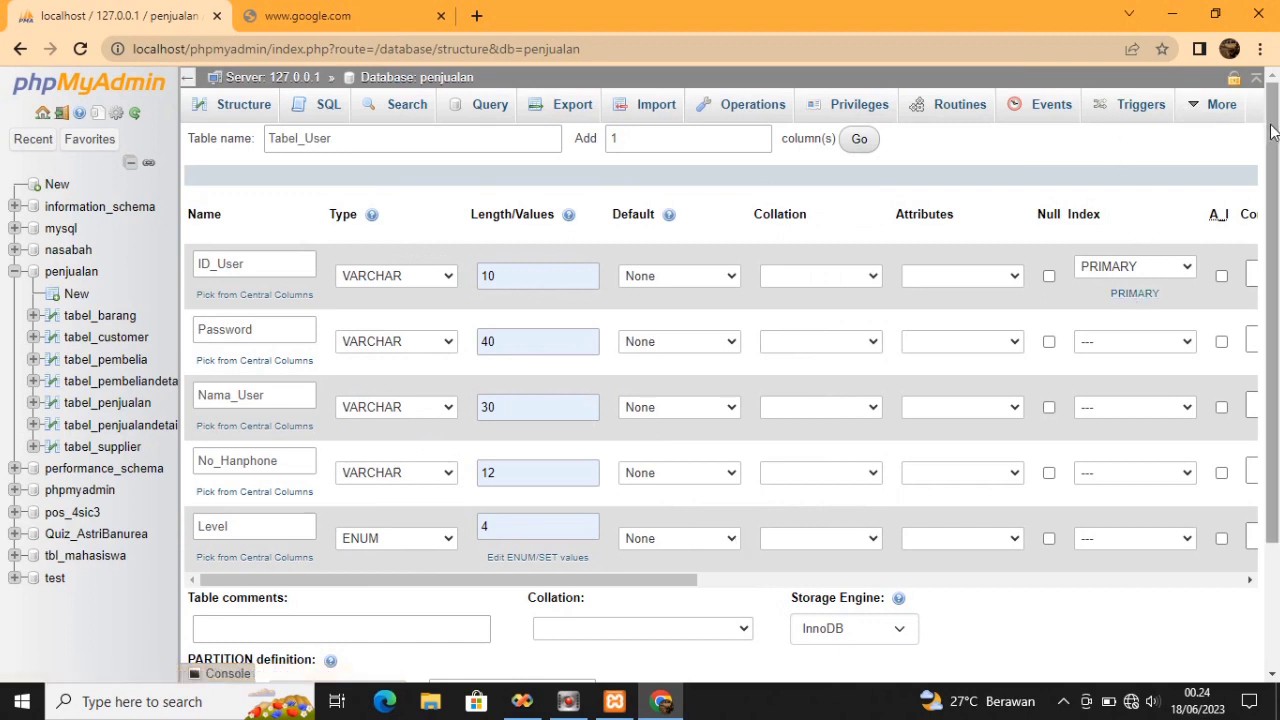
Change Level to INT with length 4 and save the Tabel_User table
drag(1273, 133, 1232, 290)
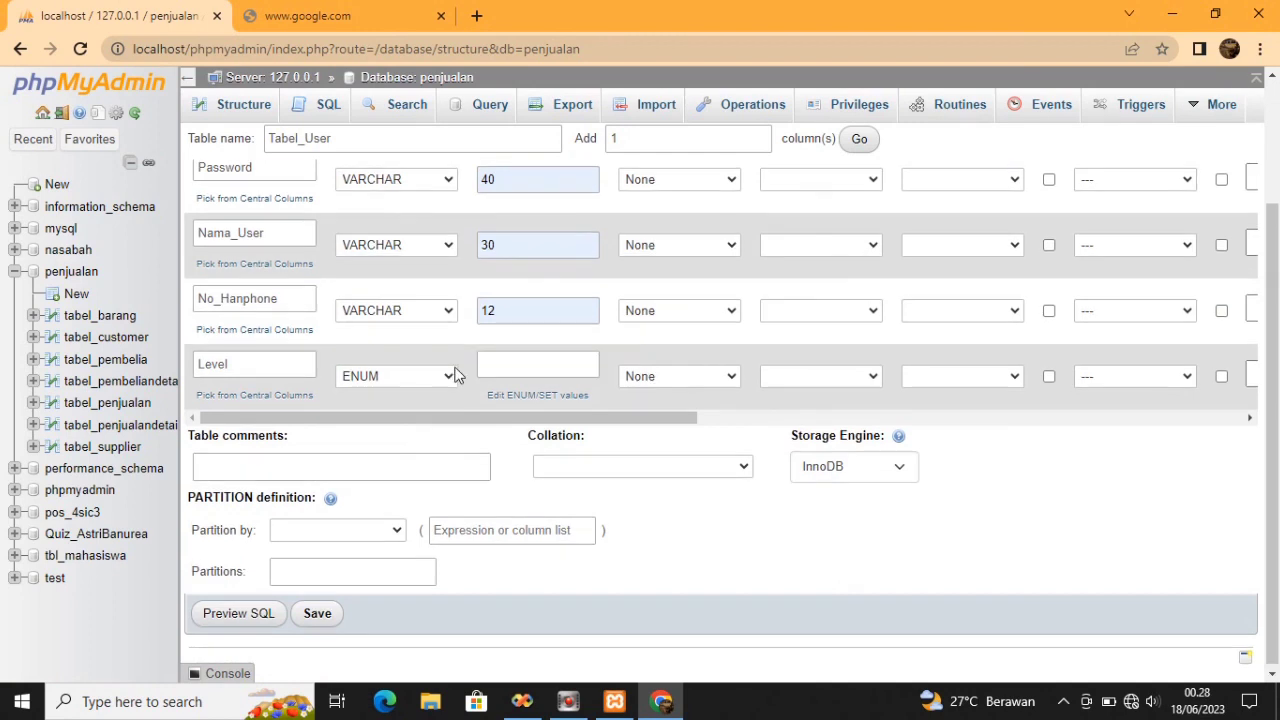
click(450, 378)
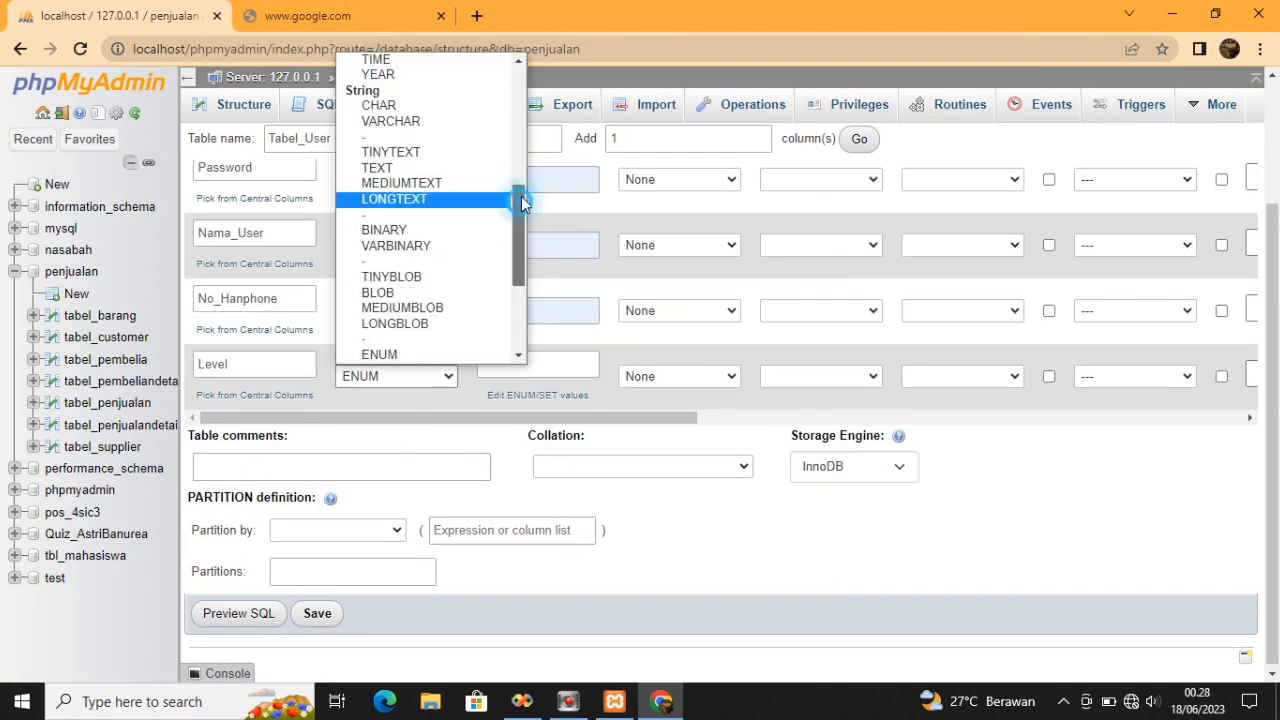
drag(521, 199, 547, 24)
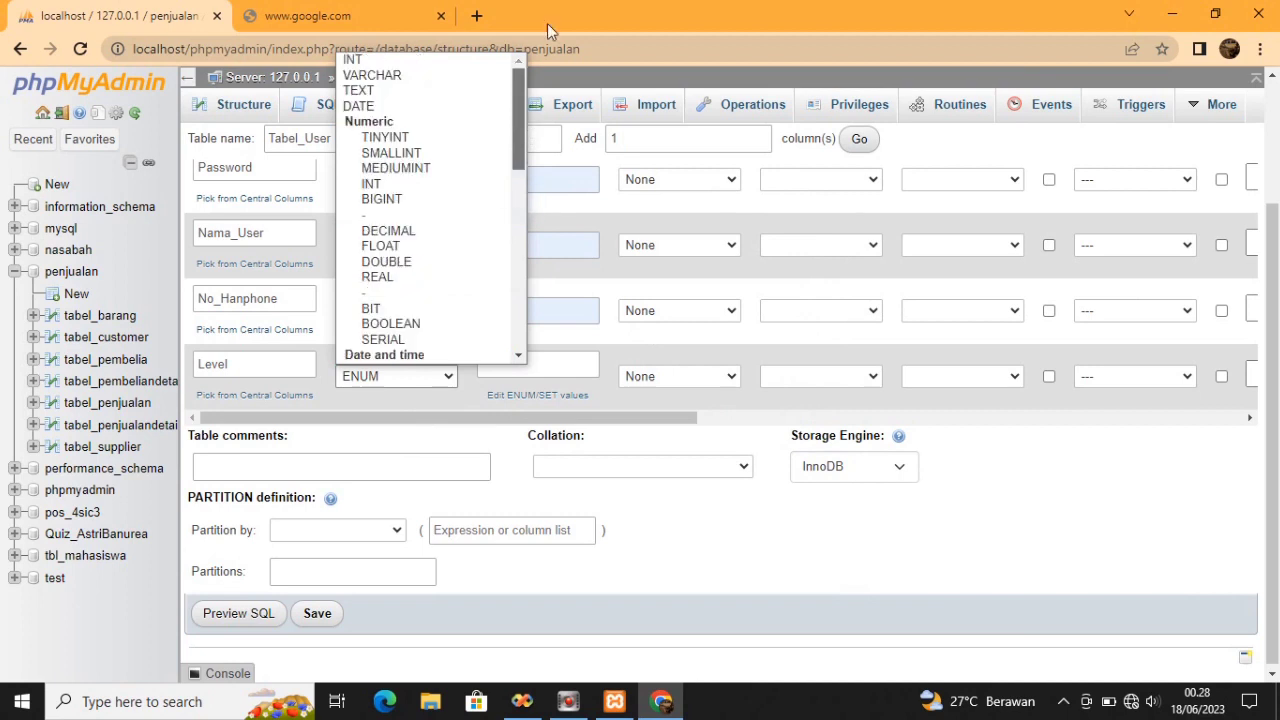
click(423, 78)
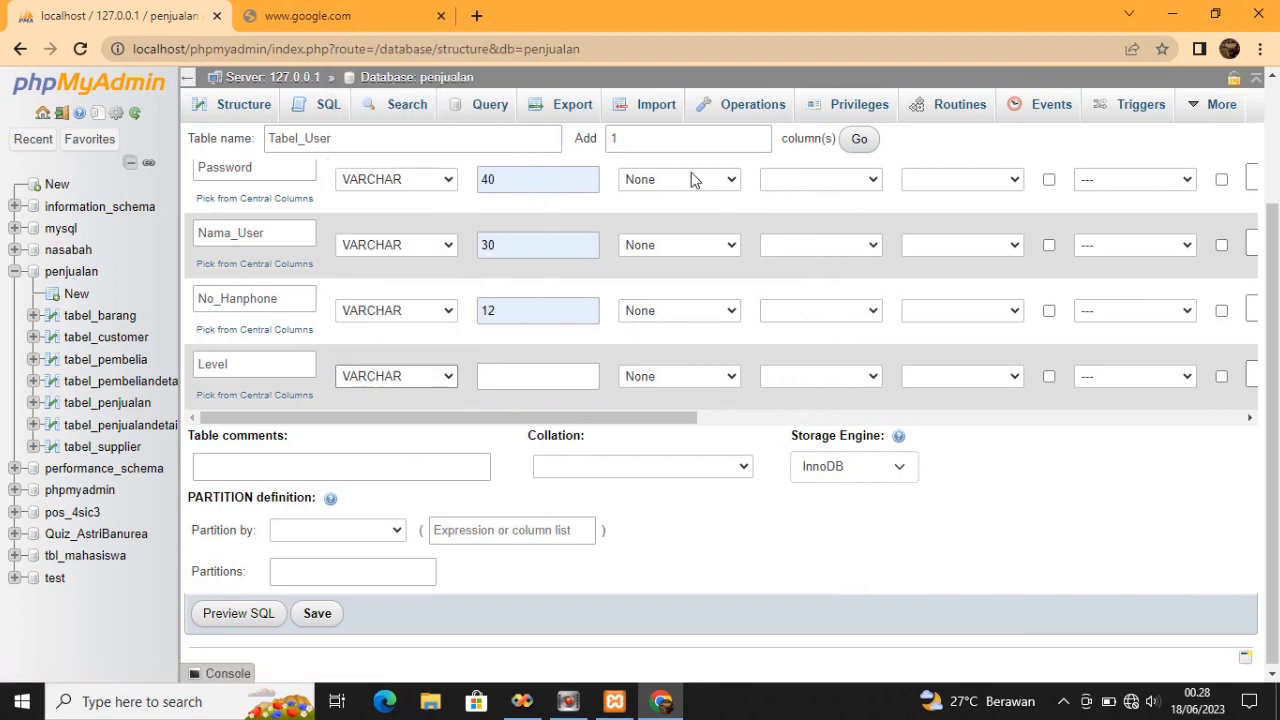
click(558, 374)
click(558, 374)
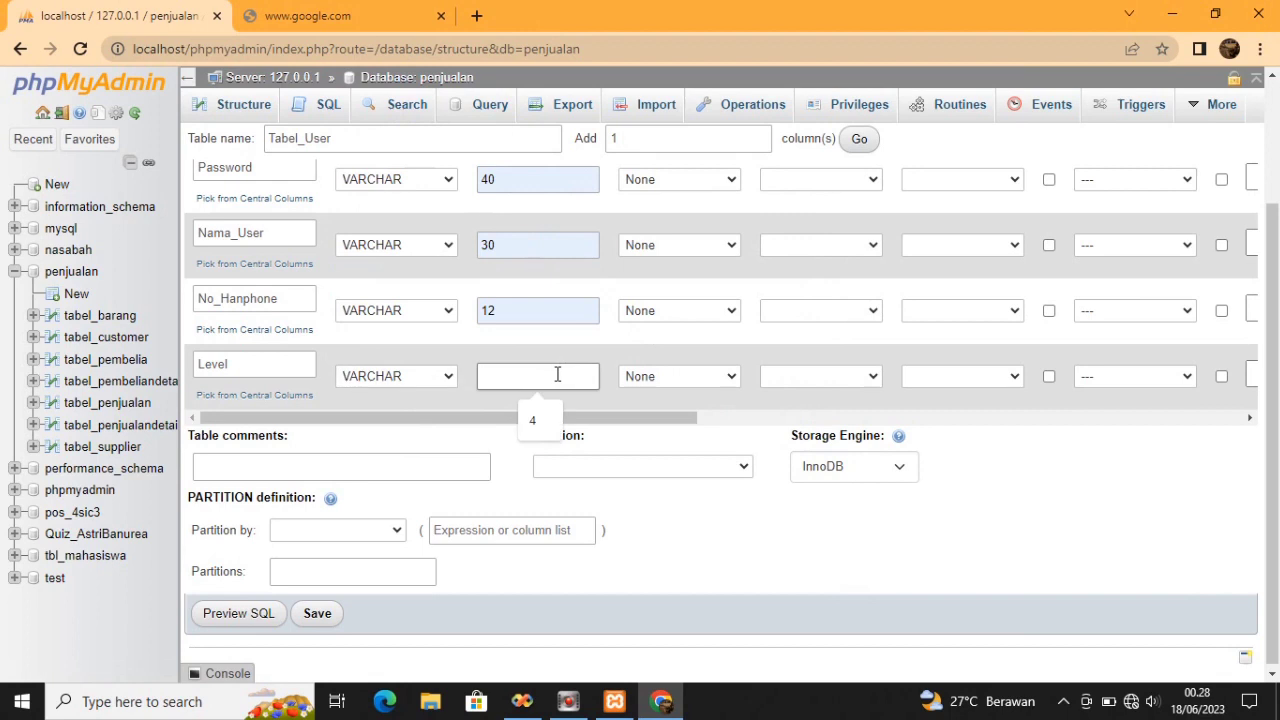
click(545, 420)
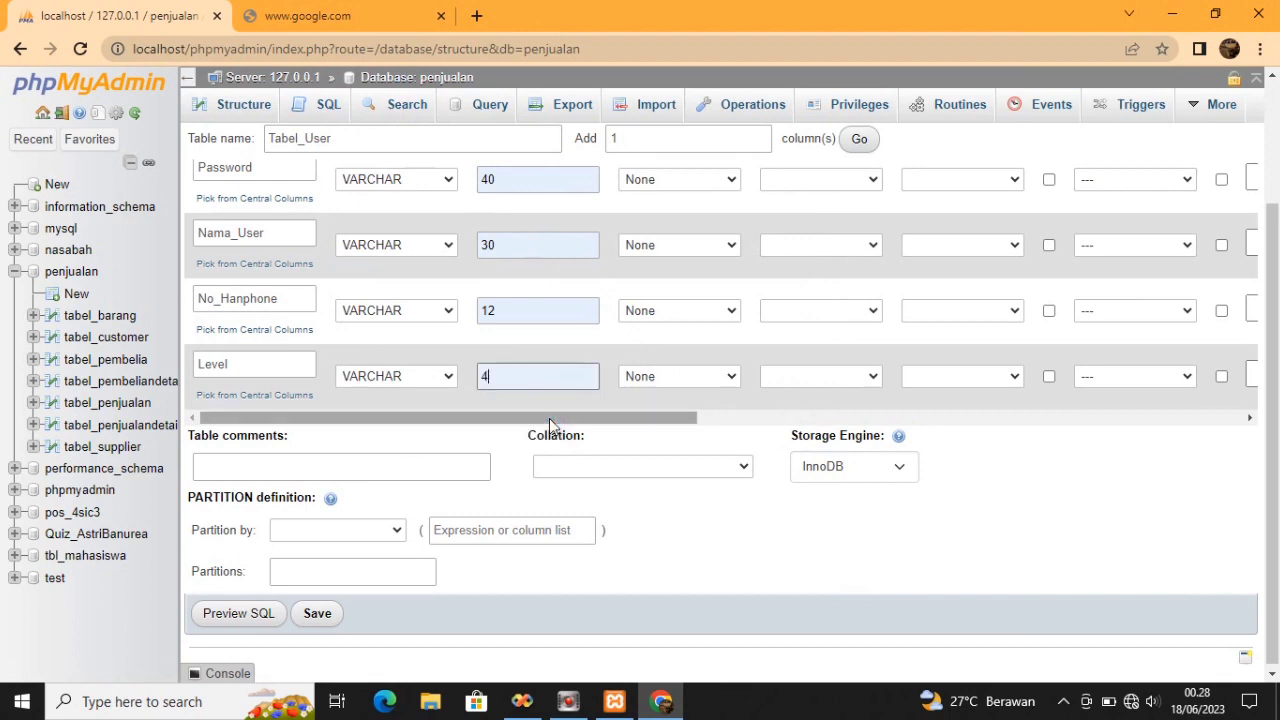
click(449, 372)
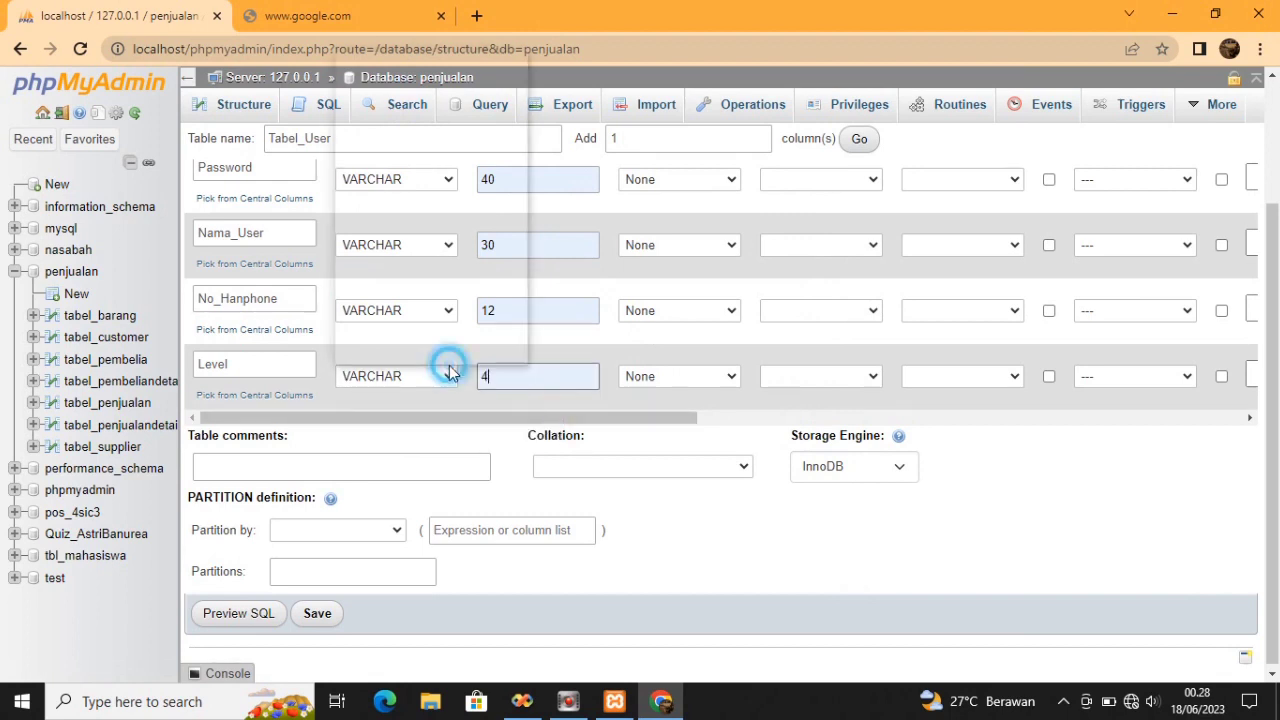
click(475, 66)
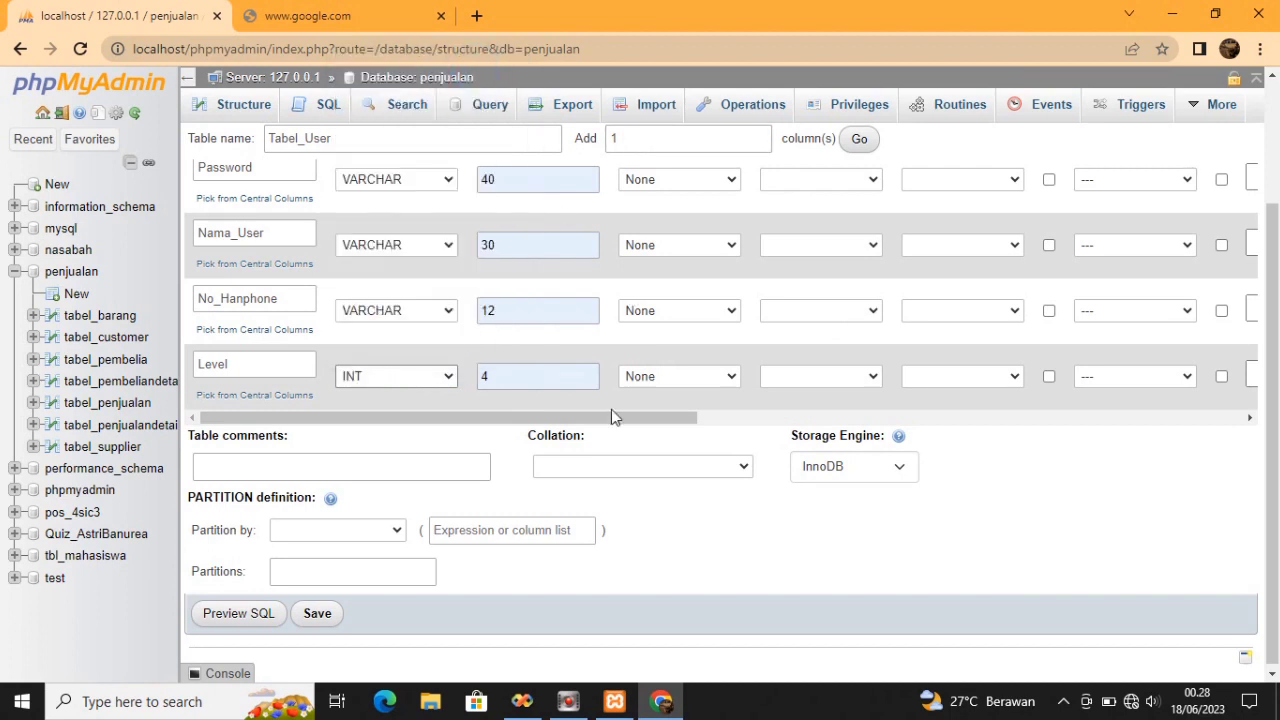
click(320, 622)
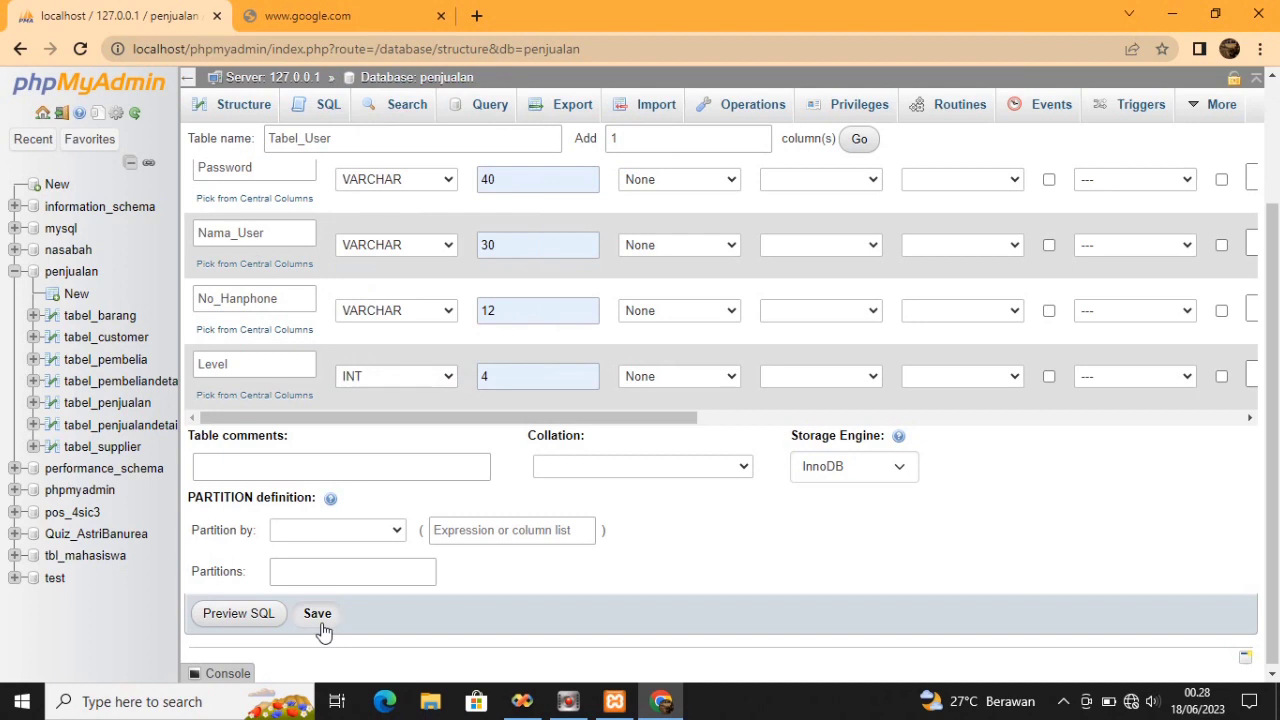